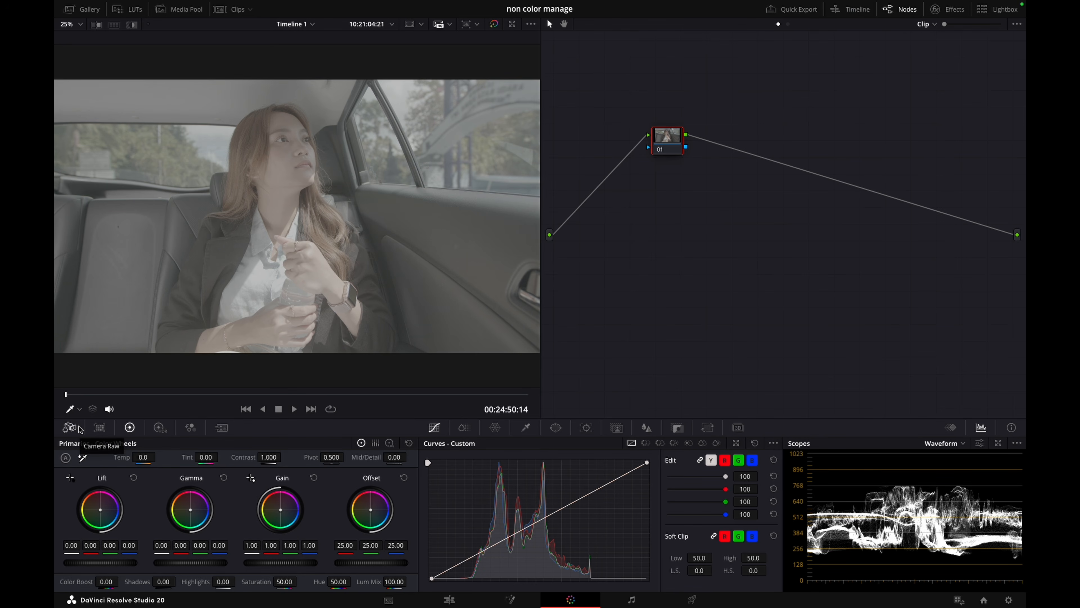
Check the clip's Camera Raw decode settings and the project's Color Management settings
{"action": "left_click", "coordinate": [69, 428]}
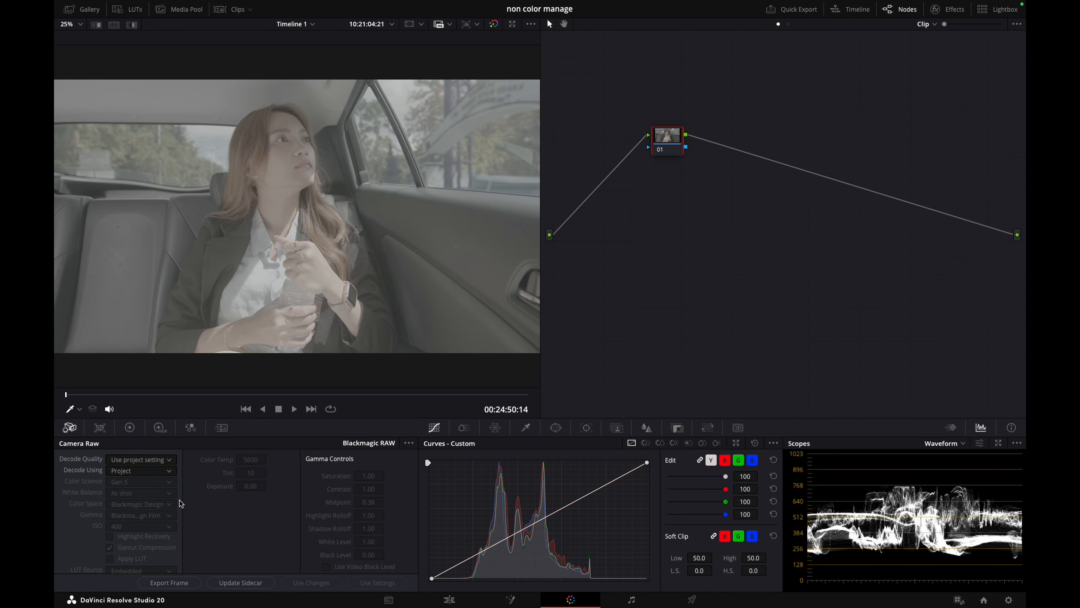
{"action": "left_click", "coordinate": [130, 427]}
{"action": "key", "text": "shift+9"}
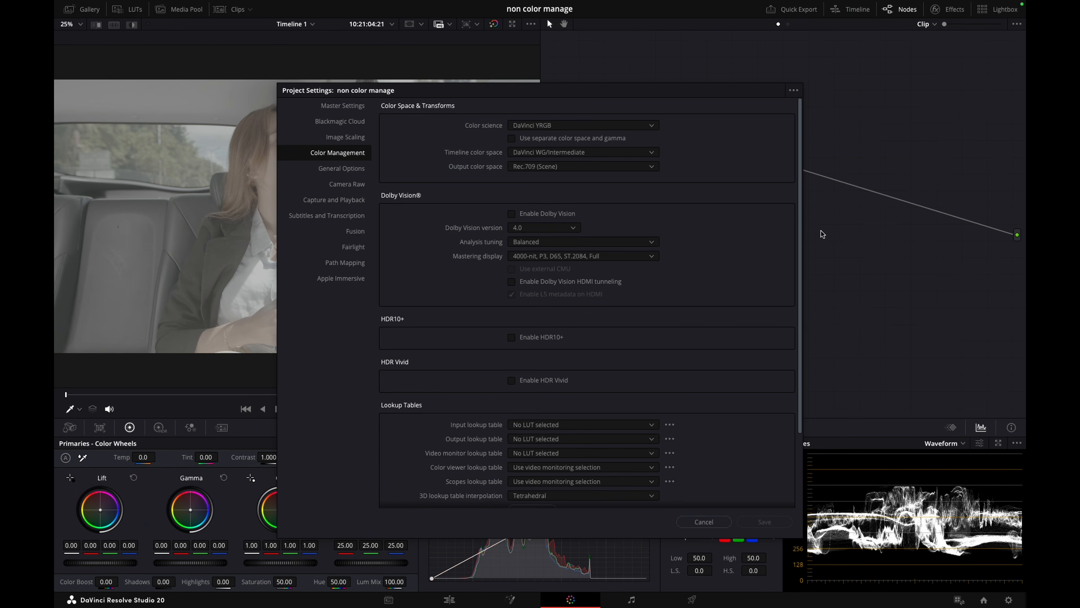
{"action": "left_click", "coordinate": [568, 167]}
{"action": "scroll", "coordinate": [572, 270], "scroll_direction": "down", "scroll_amount": 2}
{"action": "left_click", "coordinate": [770, 523]}
{"action": "left_click", "coordinate": [722, 522]}
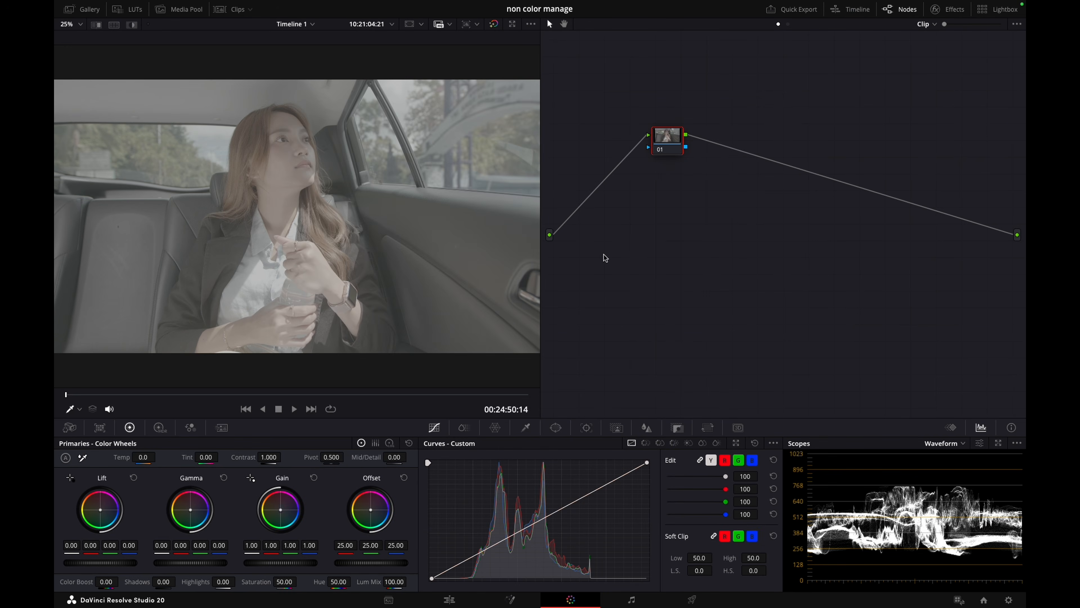
Label the first node IDT
{"action": "right_click", "coordinate": [663, 150]}
{"action": "left_click", "coordinate": [681, 170]}
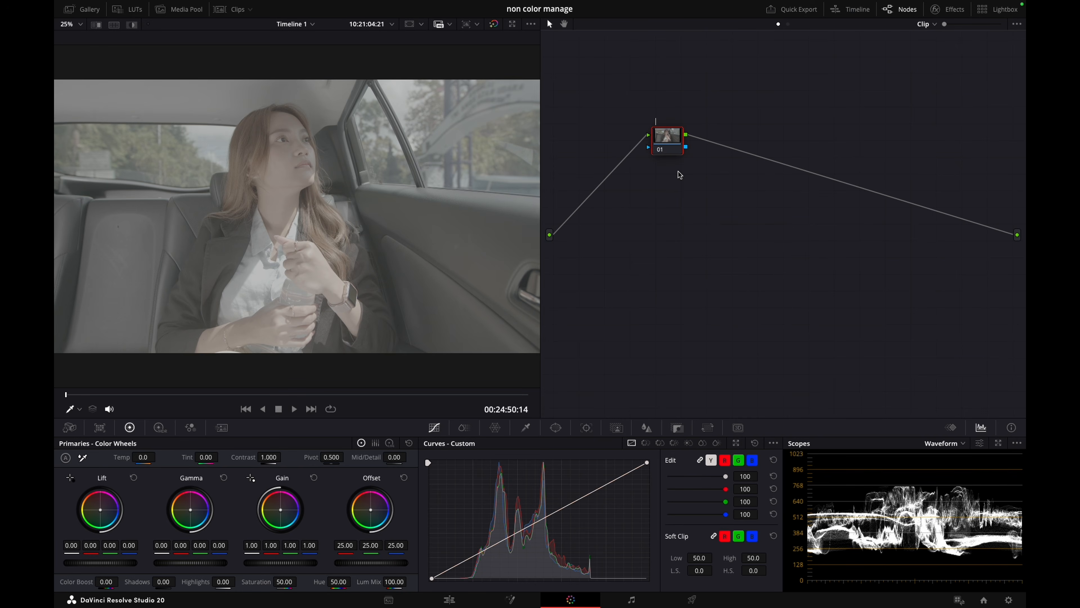
{"action": "key", "text": "Return"}
Add a serial node after IDT and label it ODT
{"action": "key", "text": "alt+s"}
{"action": "right_click", "coordinate": [763, 238]}
{"action": "left_click", "coordinate": [777, 255]}
{"action": "type", "text": "o"}
{"action": "key", "text": "Return"}
Apply a Color Space Transform to the IDT node with input Blackmagic Design Wide Gamut Gen 4 / 5 and Blackmagic Design Film Gen 5 gamma
{"action": "left_click", "coordinate": [948, 9]}
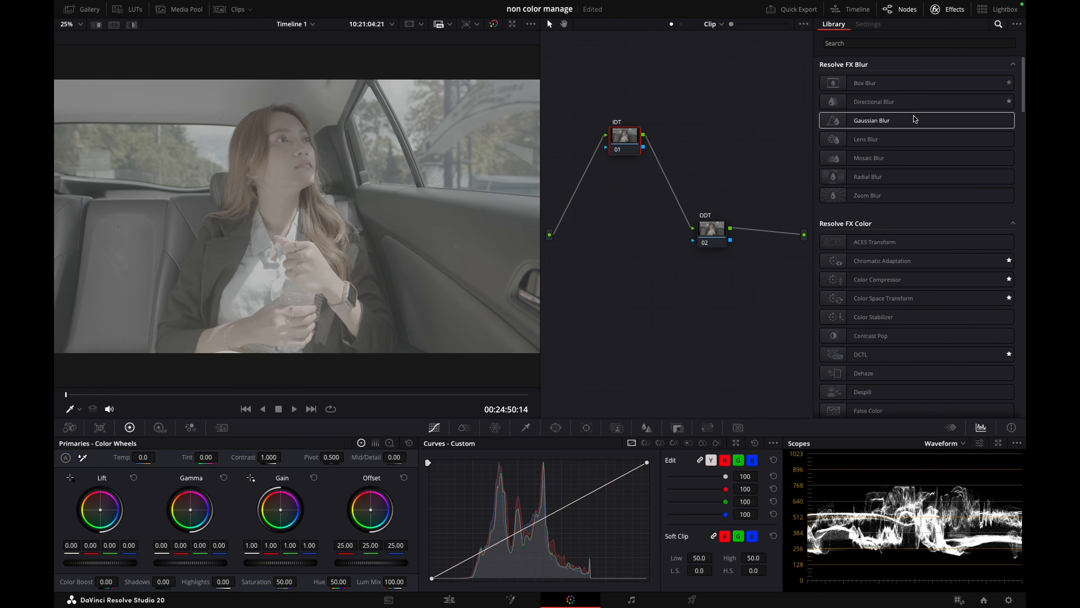
{"action": "left_click_drag", "start_coordinate": [884, 298], "coordinate": [624, 139]}
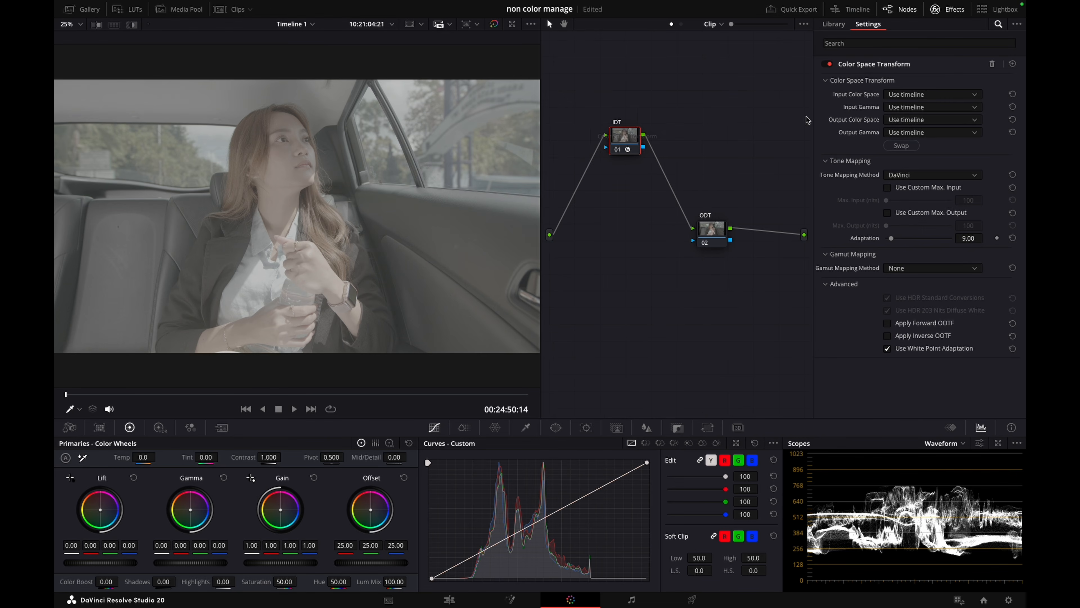
{"action": "left_click", "coordinate": [923, 96]}
{"action": "scroll", "coordinate": [947, 183], "scroll_direction": "down", "scroll_amount": 3}
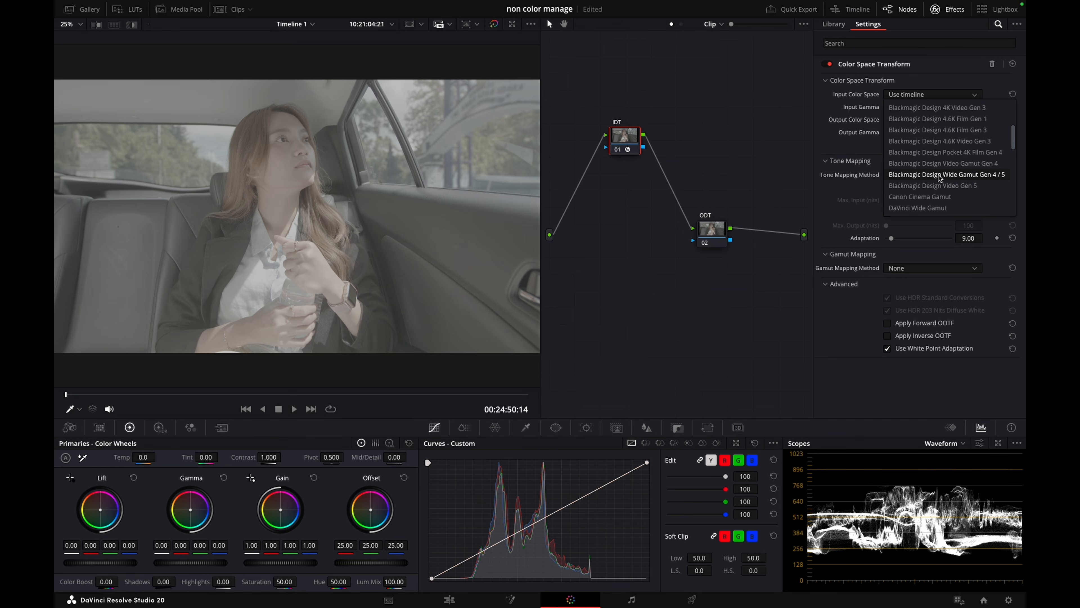
{"action": "left_click", "coordinate": [945, 175]}
{"action": "left_click", "coordinate": [929, 107]}
{"action": "scroll", "coordinate": [939, 178], "scroll_direction": "down", "scroll_amount": 3}
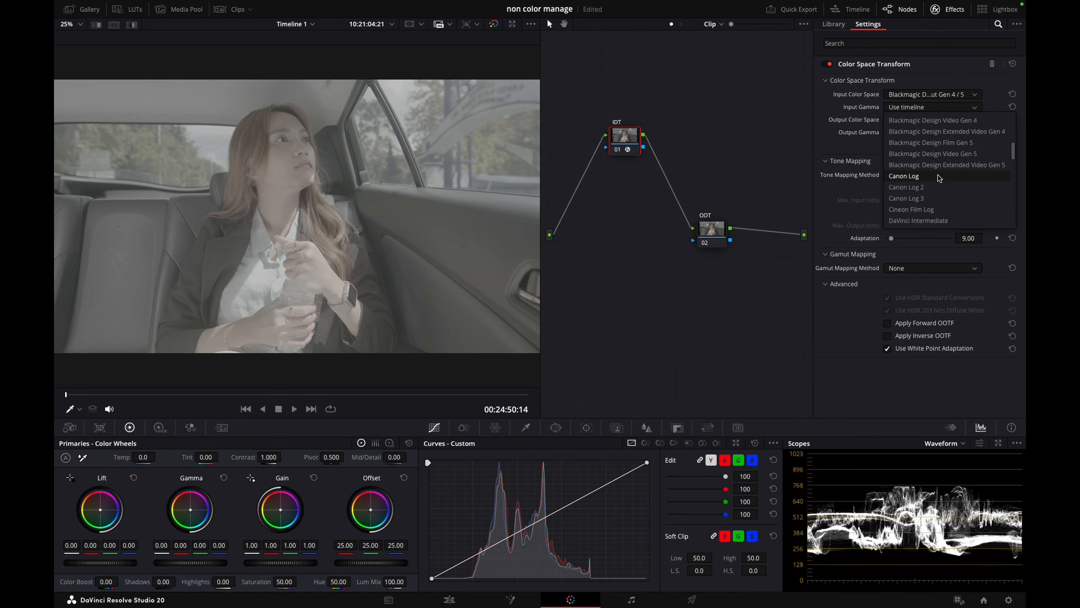
{"action": "left_click", "coordinate": [957, 143]}
Set the transform's output color space to DaVinci Wide Gamut, output gamma to DaVinci Intermediate and tone mapping method to None
{"action": "left_click", "coordinate": [925, 120]}
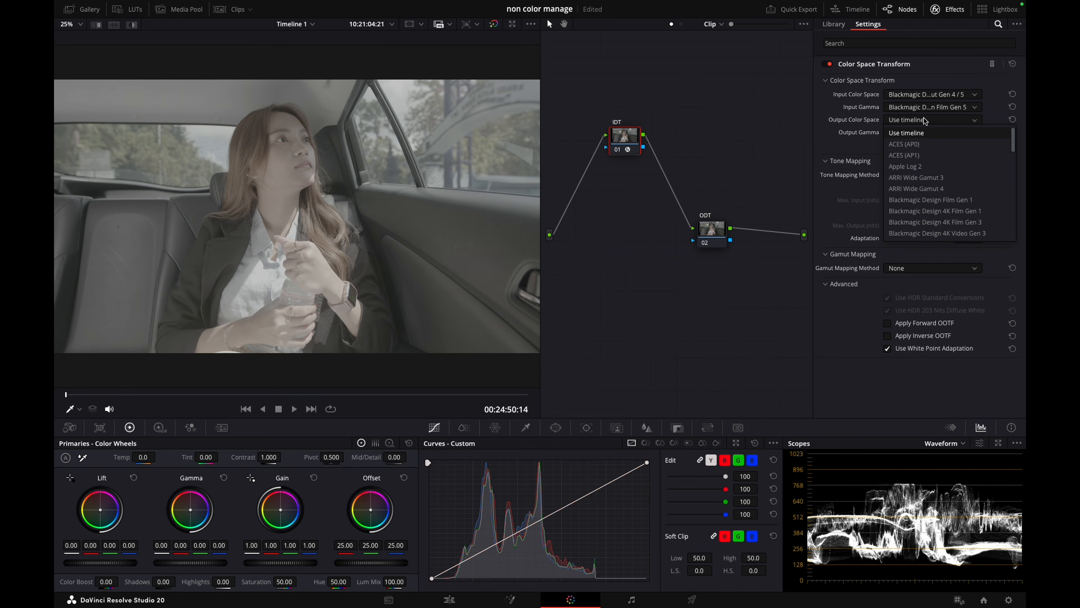
{"action": "scroll", "coordinate": [936, 192], "scroll_direction": "down", "scroll_amount": 5}
{"action": "left_click", "coordinate": [927, 210]}
{"action": "left_click", "coordinate": [927, 133]}
{"action": "scroll", "coordinate": [936, 192], "scroll_direction": "down", "scroll_amount": 5}
{"action": "left_click", "coordinate": [927, 241]}
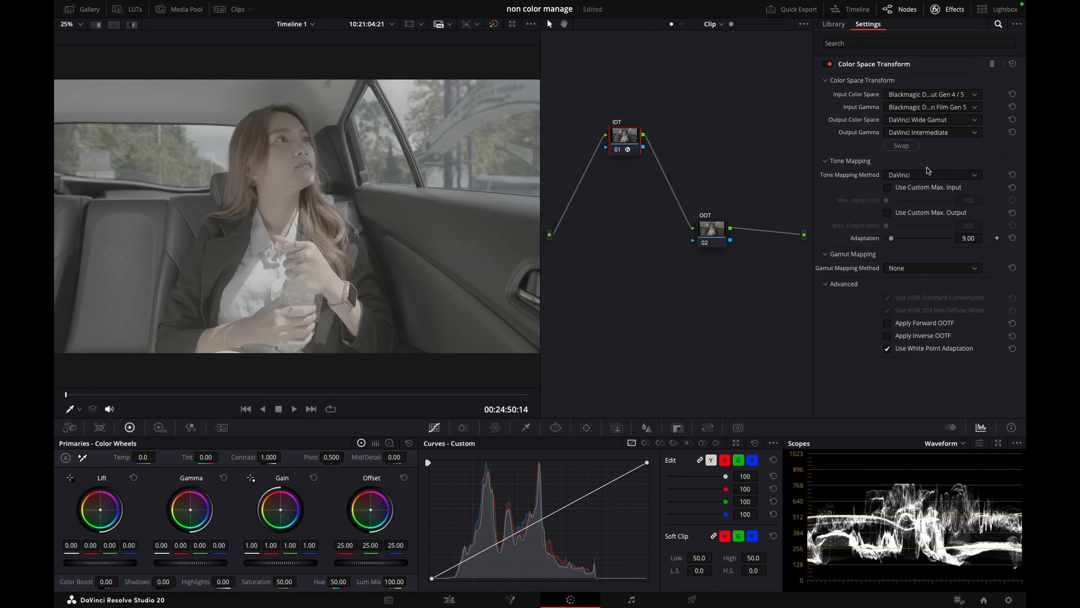
{"action": "left_click", "coordinate": [903, 174]}
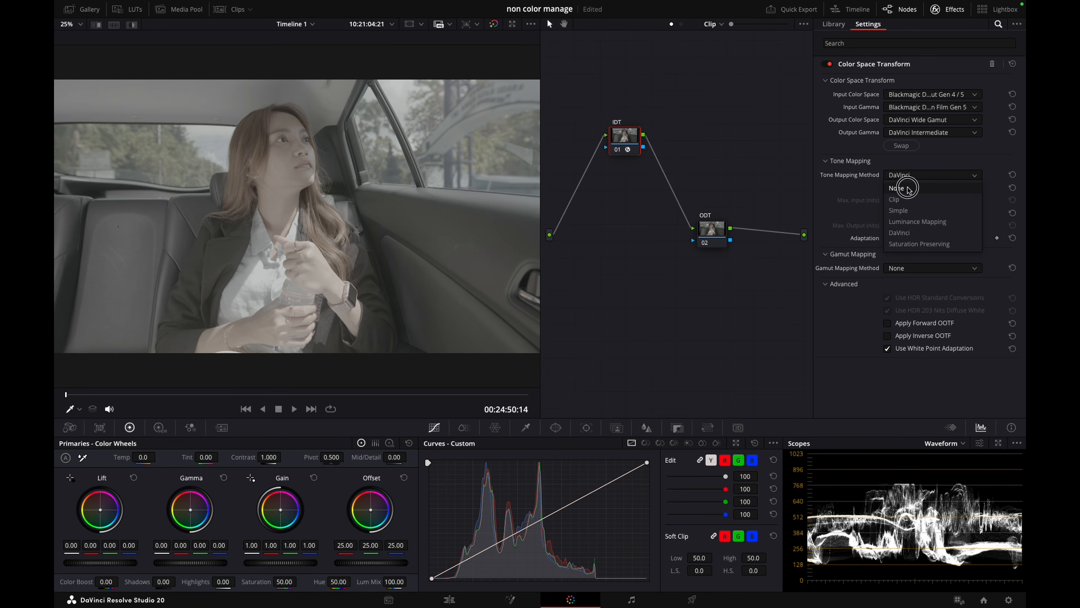
{"action": "left_click", "coordinate": [905, 187]}
Apply the DCTL effect to the ODT node and load JP_2499_DRT
{"action": "left_click_drag", "start_coordinate": [722, 233], "coordinate": [700, 232]}
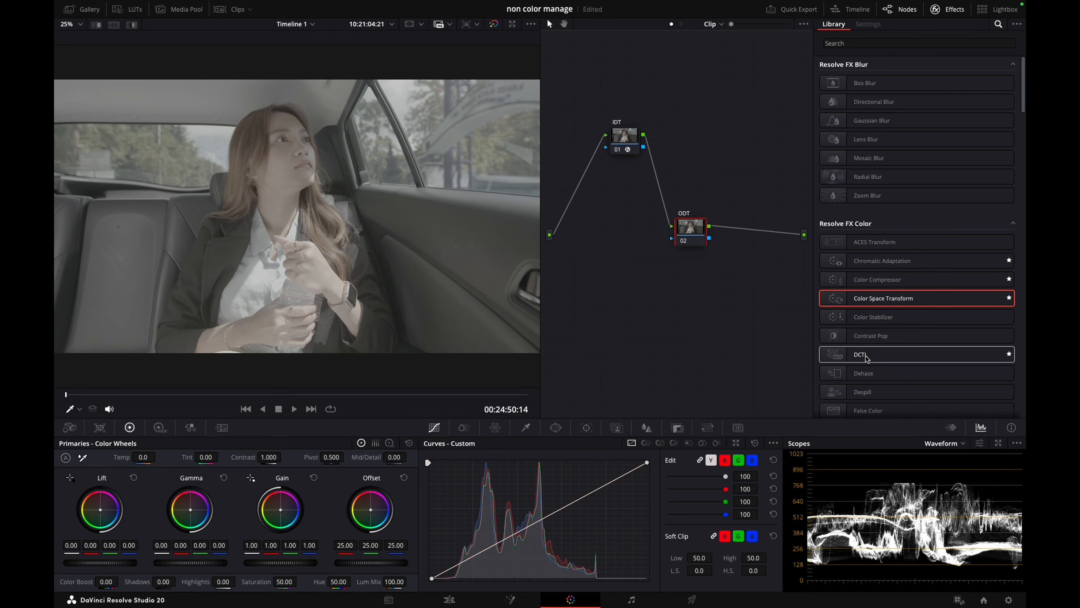
{"action": "left_click_drag", "start_coordinate": [859, 357], "coordinate": [691, 232]}
{"action": "left_click", "coordinate": [904, 79]}
{"action": "scroll", "coordinate": [936, 153], "scroll_direction": "down", "scroll_amount": 5}
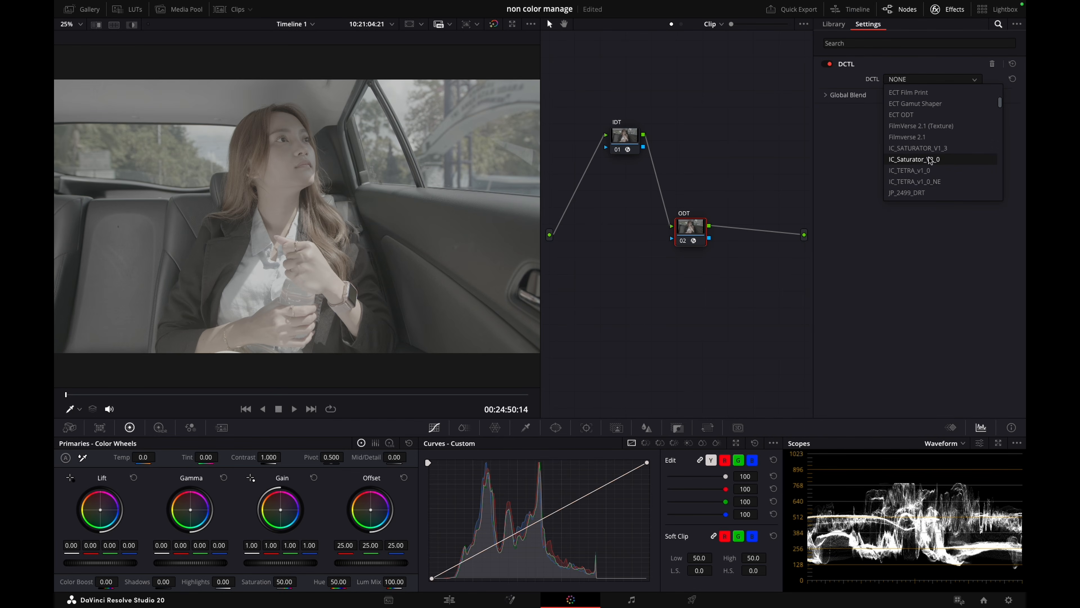
{"action": "left_click", "coordinate": [922, 195]}
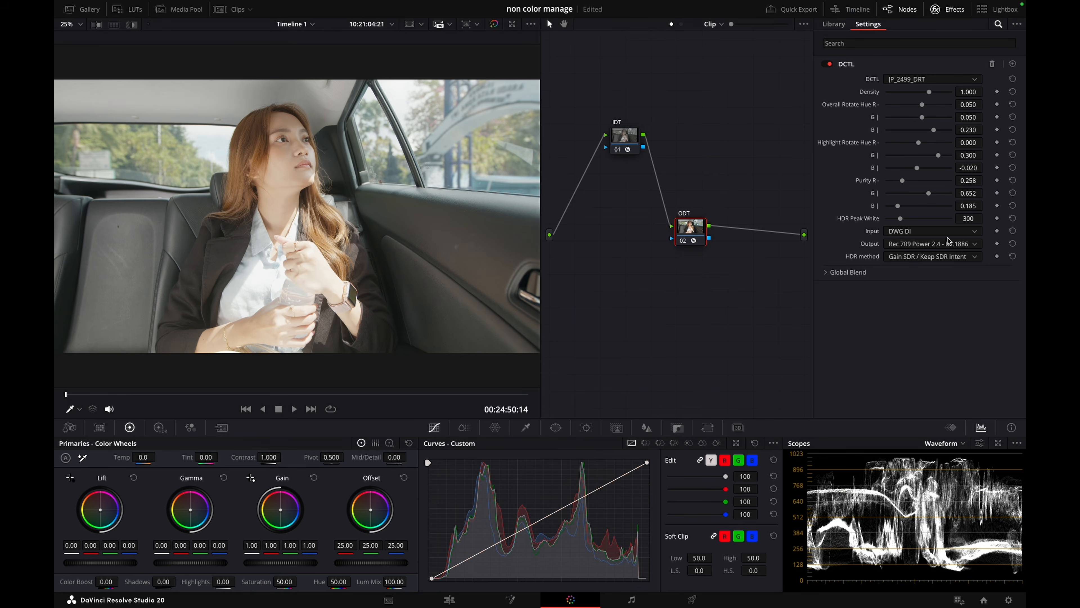
Set the DCTL output to Rec 709 Power 2.2 - sRGB and compare the picture with the ODT node off and on
{"action": "left_click", "coordinate": [922, 243]}
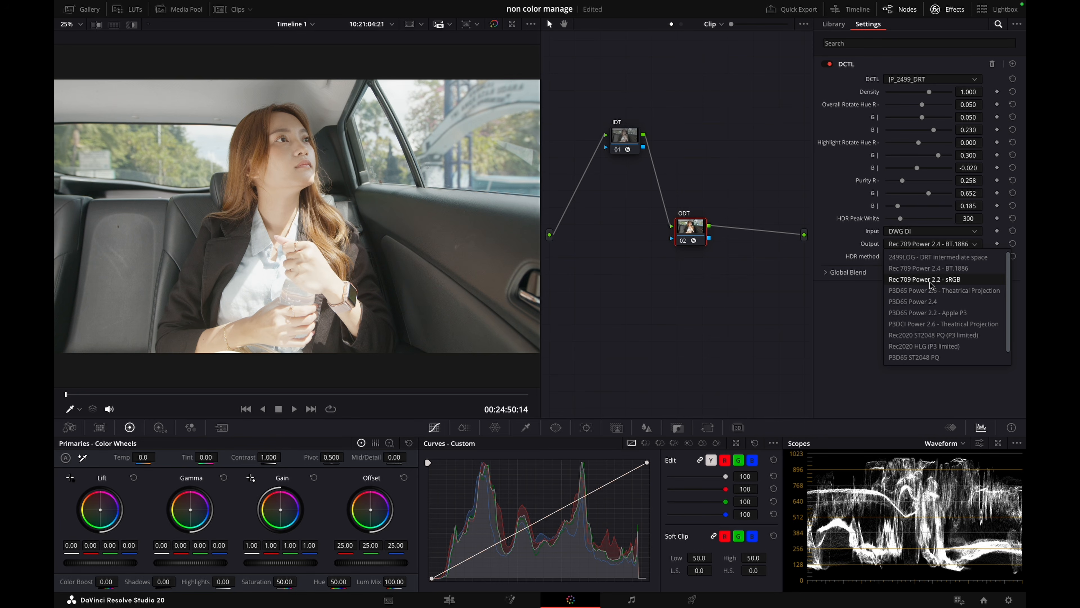
{"action": "left_click", "coordinate": [949, 280]}
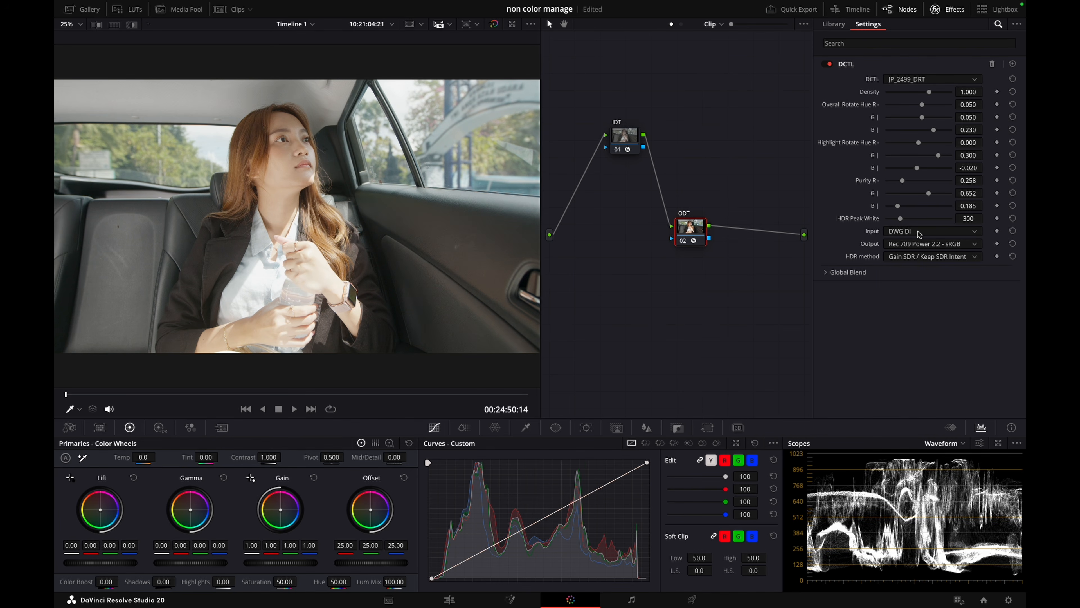
{"action": "key", "text": "super+d"}
{"action": "key", "text": "super+d"}
{"action": "left_click", "coordinate": [954, 15]}
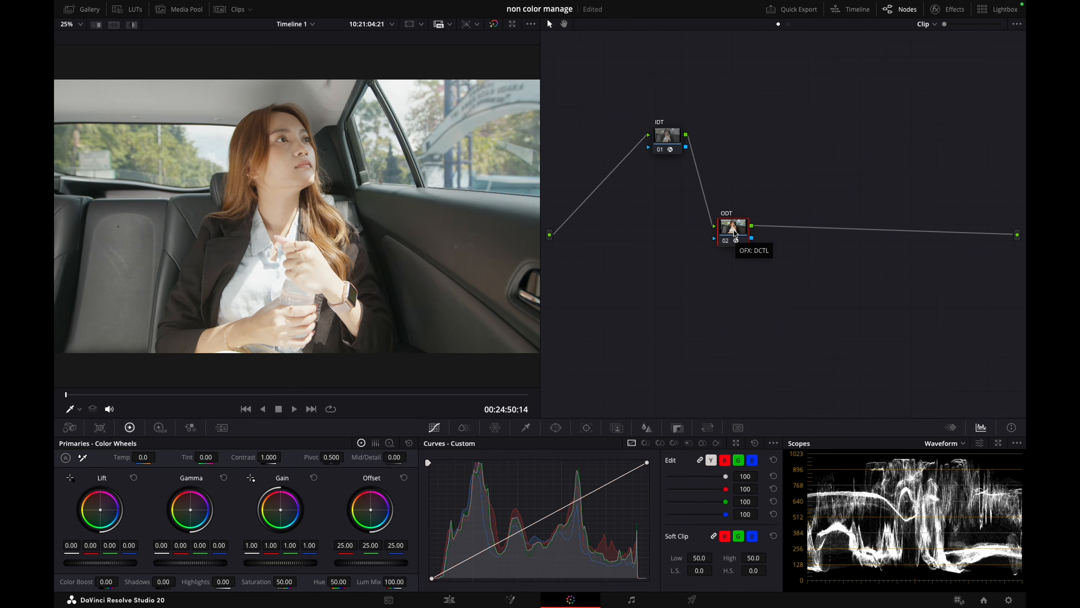
Spread out the node graph by moving the ODT node toward the output and the IDT node toward the source
{"action": "left_click_drag", "start_coordinate": [735, 234], "coordinate": [822, 265]}
{"action": "left_click_drag", "start_coordinate": [668, 140], "coordinate": [667, 150]}
{"action": "left_click_drag", "start_coordinate": [823, 260], "coordinate": [838, 267]}
{"action": "left_click_drag", "start_coordinate": [666, 150], "coordinate": [648, 146]}
Add a serial node between IDT and ODT and label it Exp
{"action": "key", "text": "alt+s"}
{"action": "right_click", "coordinate": [693, 146]}
{"action": "left_click", "coordinate": [709, 167]}
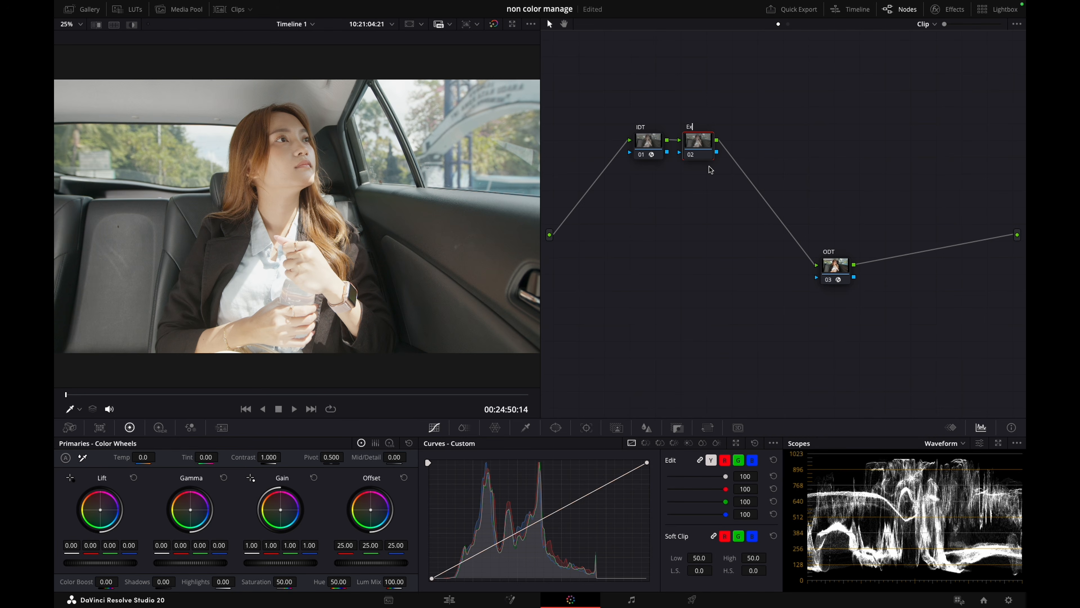
{"action": "key", "text": "Return"}
{"action": "key", "text": "alt+s"}
{"action": "right_click", "coordinate": [747, 146]}
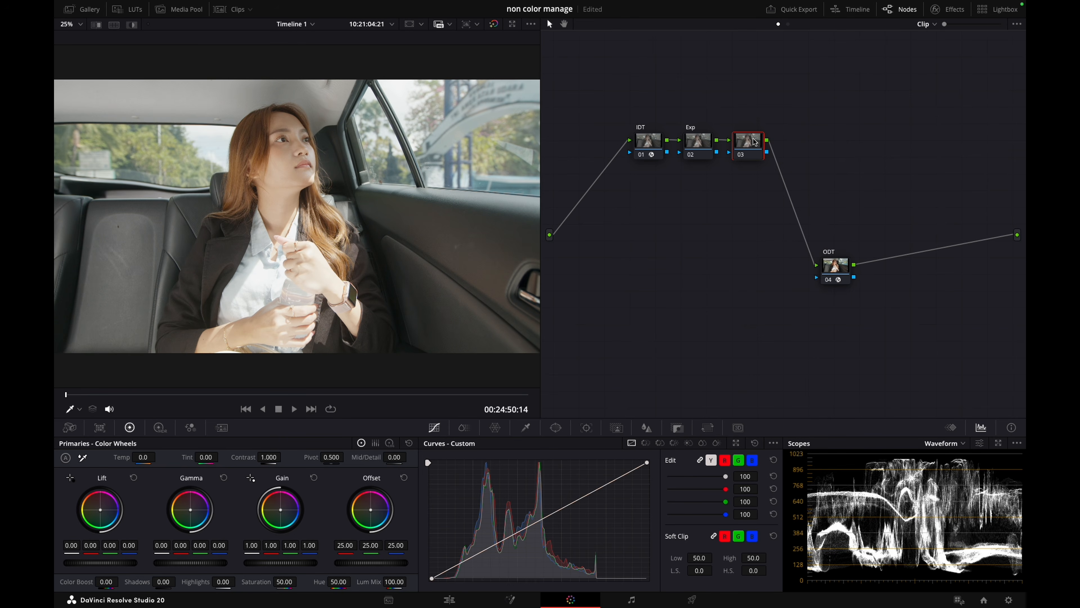
{"action": "left_click", "coordinate": [701, 142]}
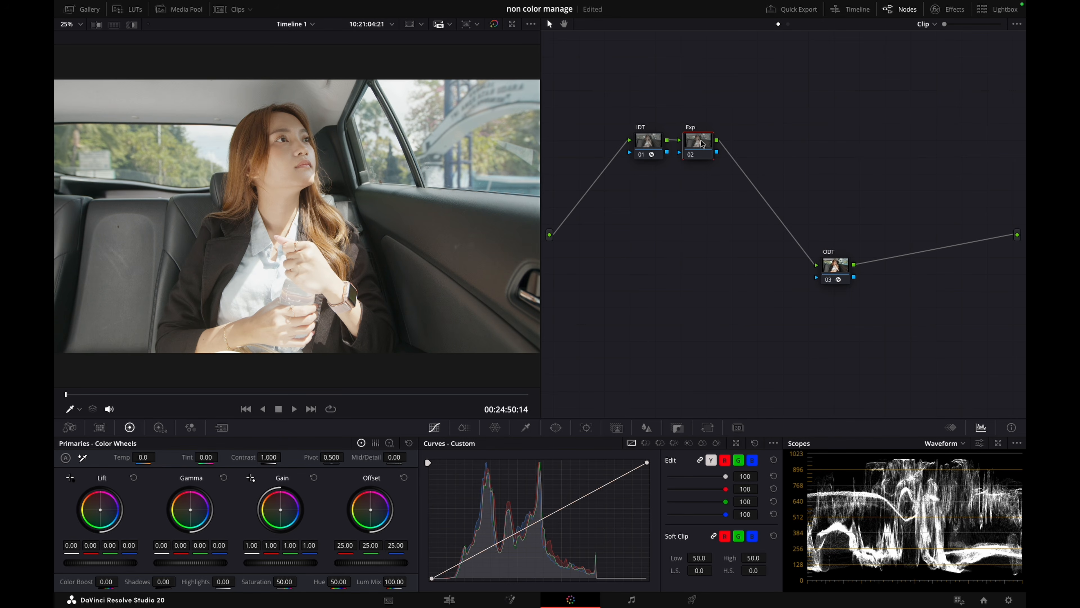
Lower the Global exposure of the Exp node to -0.74 with the High Dynamic Range color wheels
{"action": "left_click", "coordinate": [159, 427]}
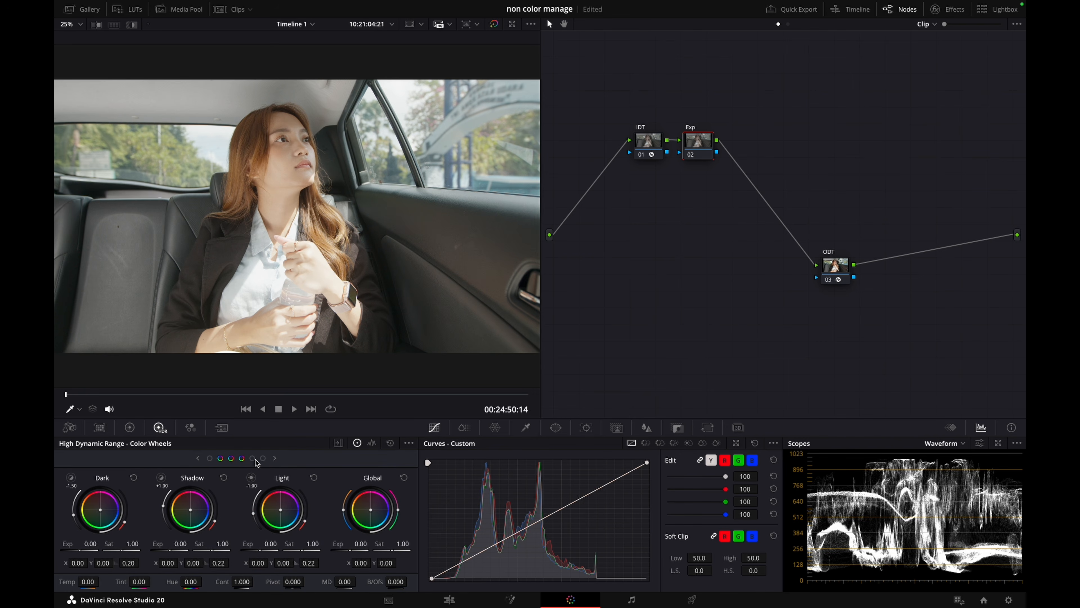
{"action": "scroll", "coordinate": [348, 530], "scroll_direction": "down", "scroll_amount": 10}
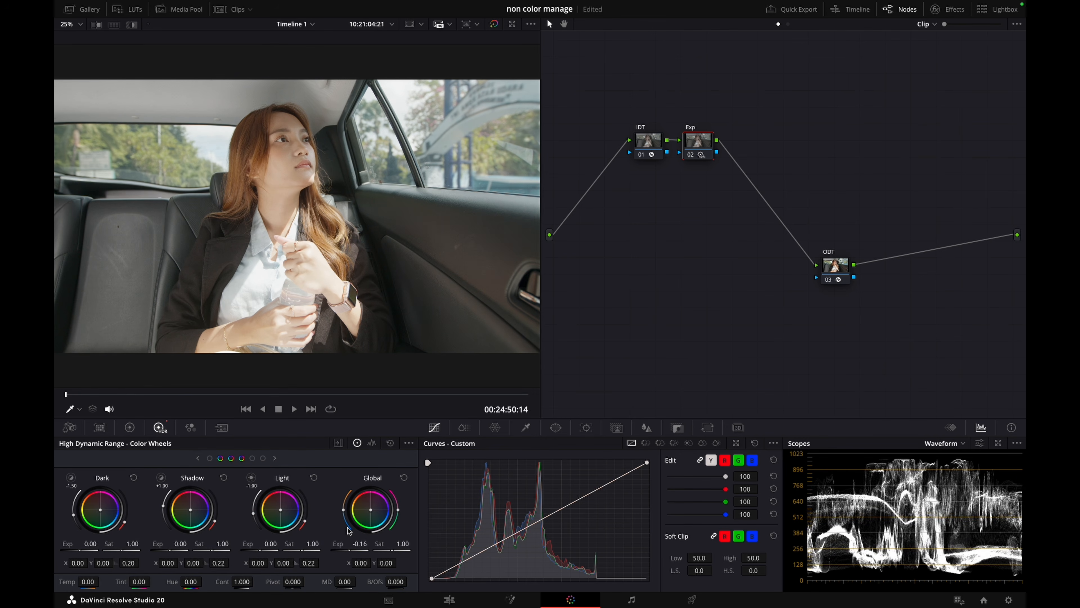
{"action": "scroll", "coordinate": [348, 530], "scroll_direction": "down", "scroll_amount": 4}
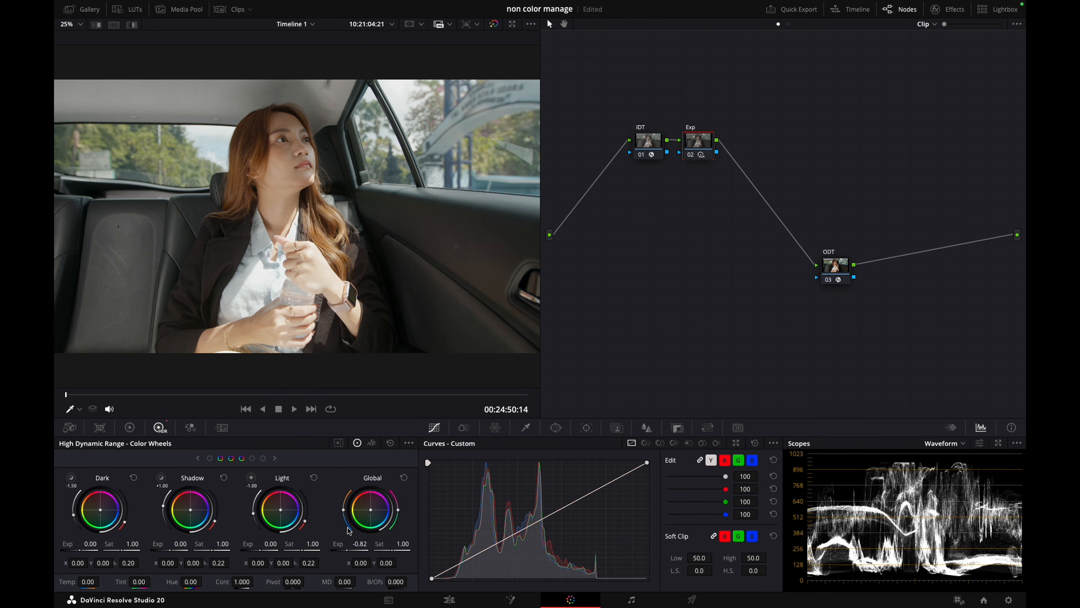
{"action": "scroll", "coordinate": [347, 531], "scroll_direction": "up", "scroll_amount": 2}
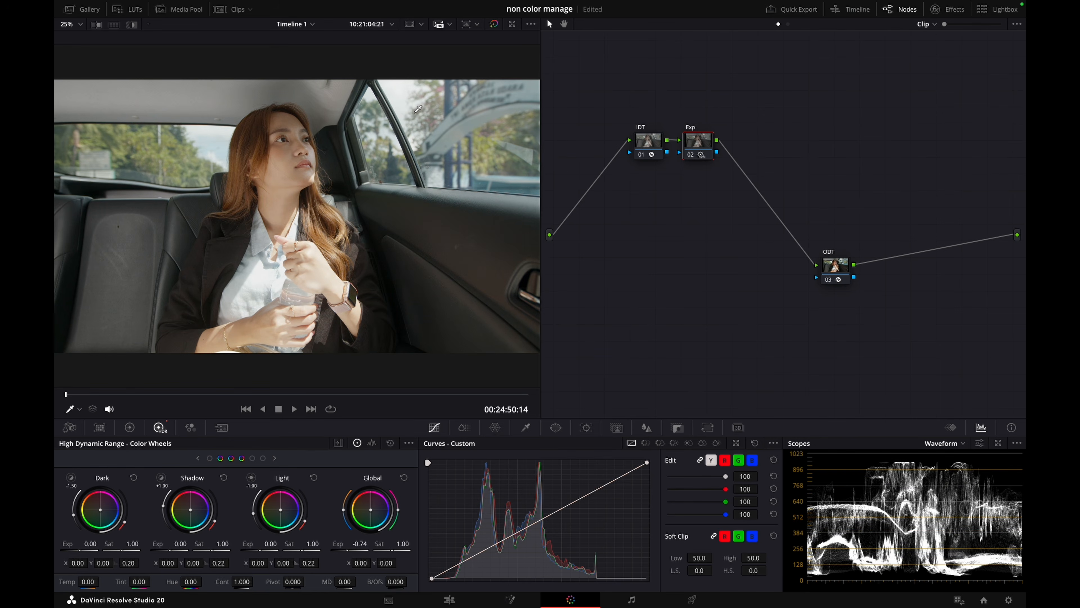
Compare the woman's face up close with the Exp node's exposure change disabled and enabled
{"action": "scroll", "coordinate": [410, 93], "scroll_direction": "up", "scroll_amount": 3}
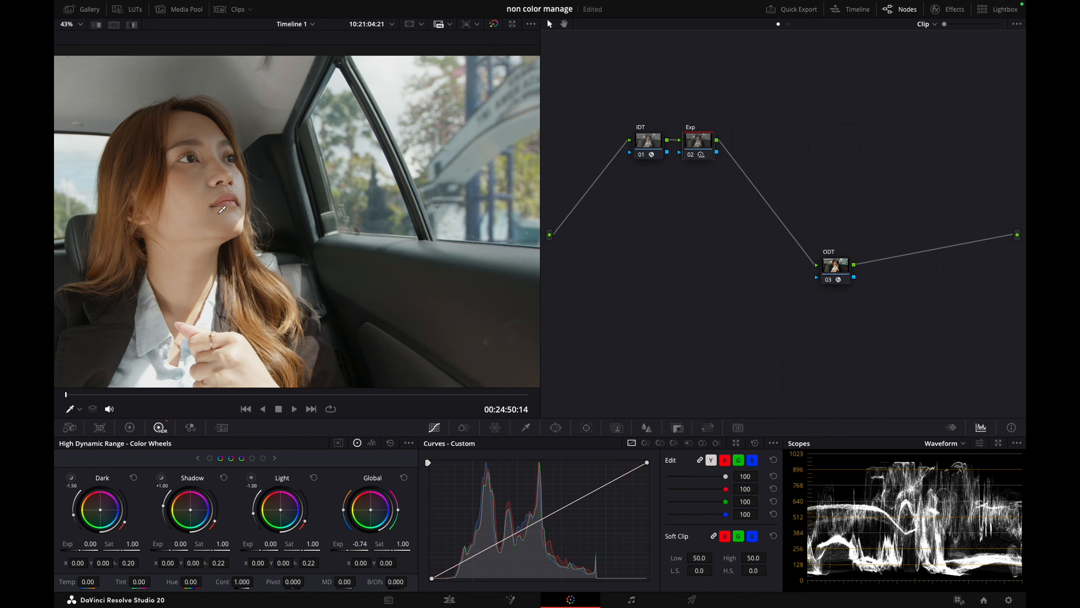
{"action": "key", "text": "ctrl+d"}
{"action": "key", "text": "ctrl+d"}
{"action": "key", "text": "ctrl+d"}
{"action": "key", "text": "ctrl+d"}
{"action": "key", "text": "ctrl+d"}
{"action": "key", "text": "ctrl+d"}
{"action": "key", "text": "ctrl+d"}
{"action": "key", "text": "ctrl+d"}
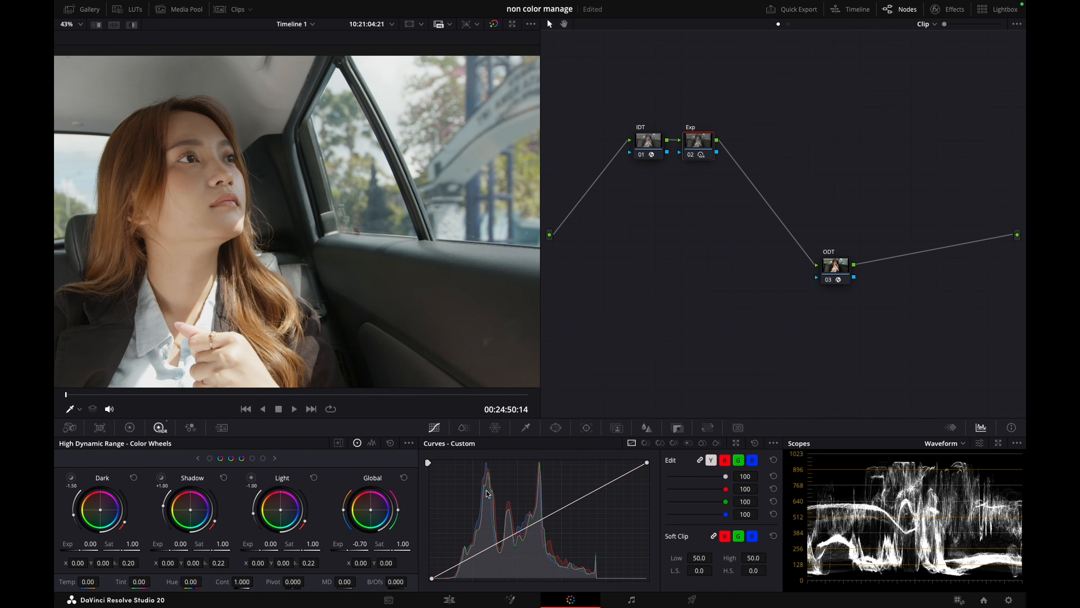
{"action": "key", "text": "ctrl+d"}
{"action": "key", "text": "ctrl+d"}
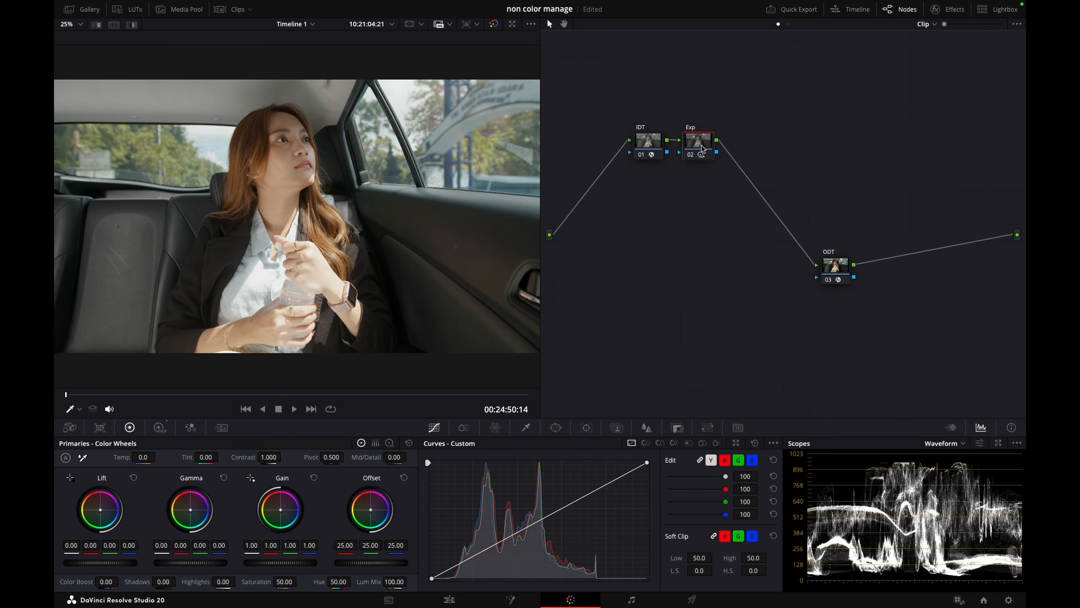
Add a serial node after Exp and label it Primaries
{"action": "key", "text": "alt+s"}
{"action": "right_click", "coordinate": [753, 150]}
{"action": "left_click", "coordinate": [762, 163]}
{"action": "type", "text": "Primaries"}
{"action": "key", "text": "Return"}
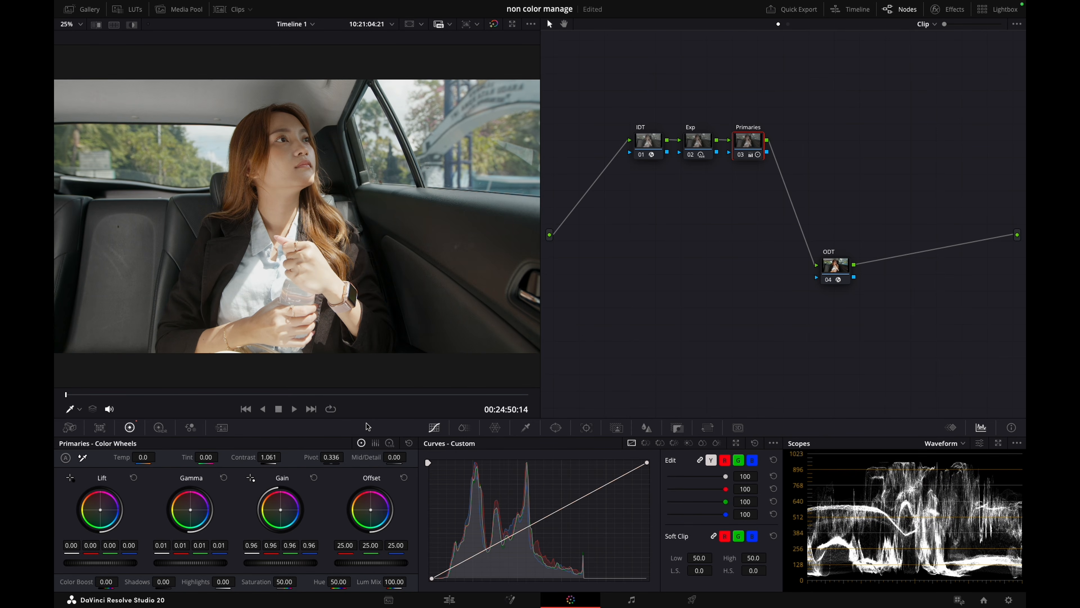
Compare the picture with the Primaries node disabled and enabled
{"action": "key", "text": "ctrl+d"}
{"action": "key", "text": "ctrl+d"}
{"action": "key", "text": "ctrl+d"}
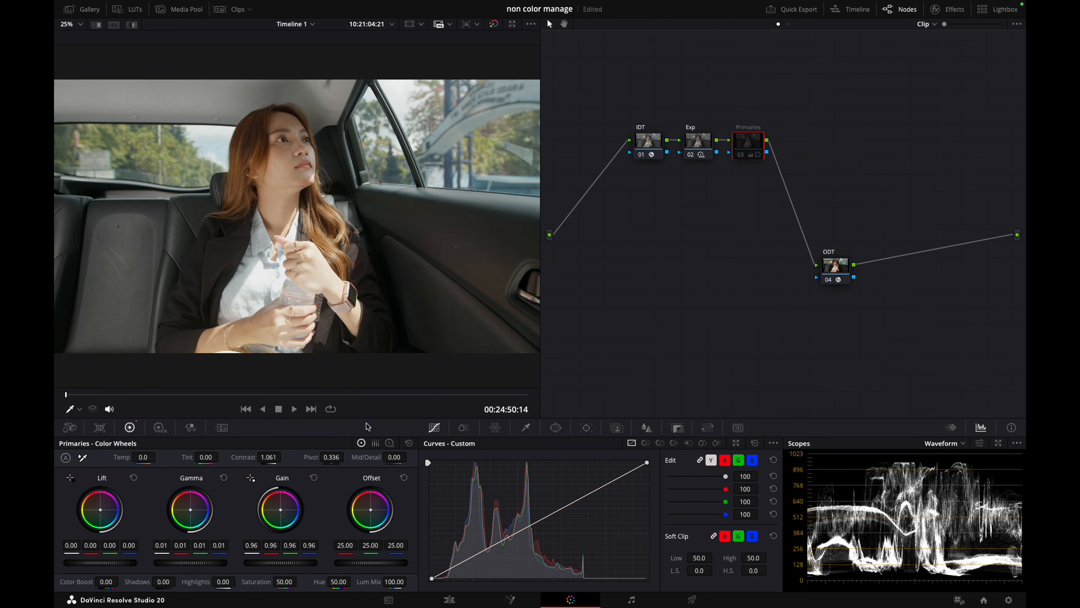
{"action": "key", "text": "super+d"}
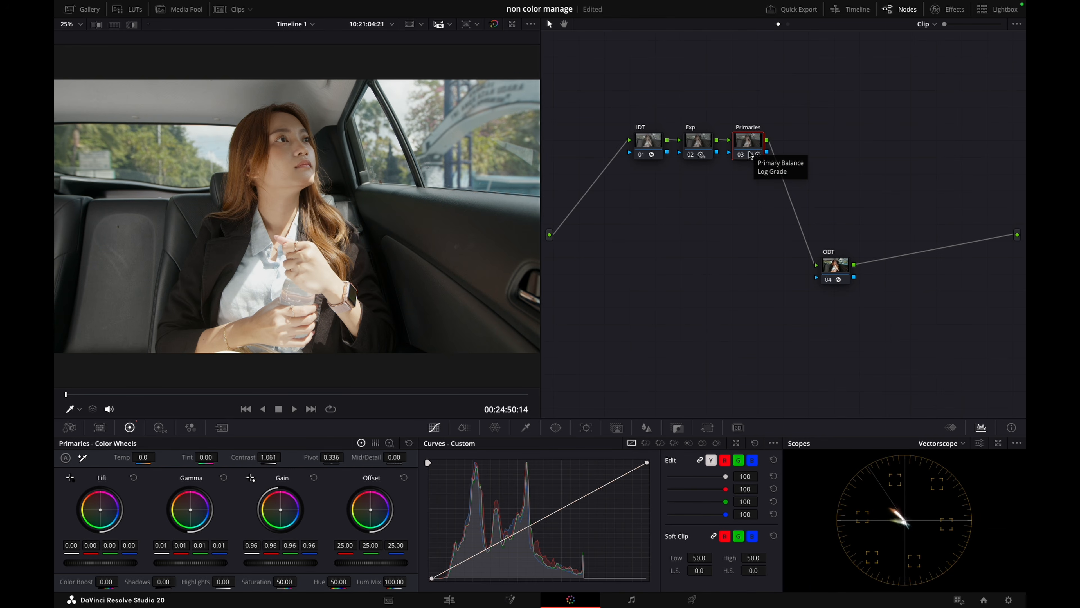
Switch the scope display to Waveform and examine the image in the full-screen scopes
{"action": "left_click", "coordinate": [948, 445]}
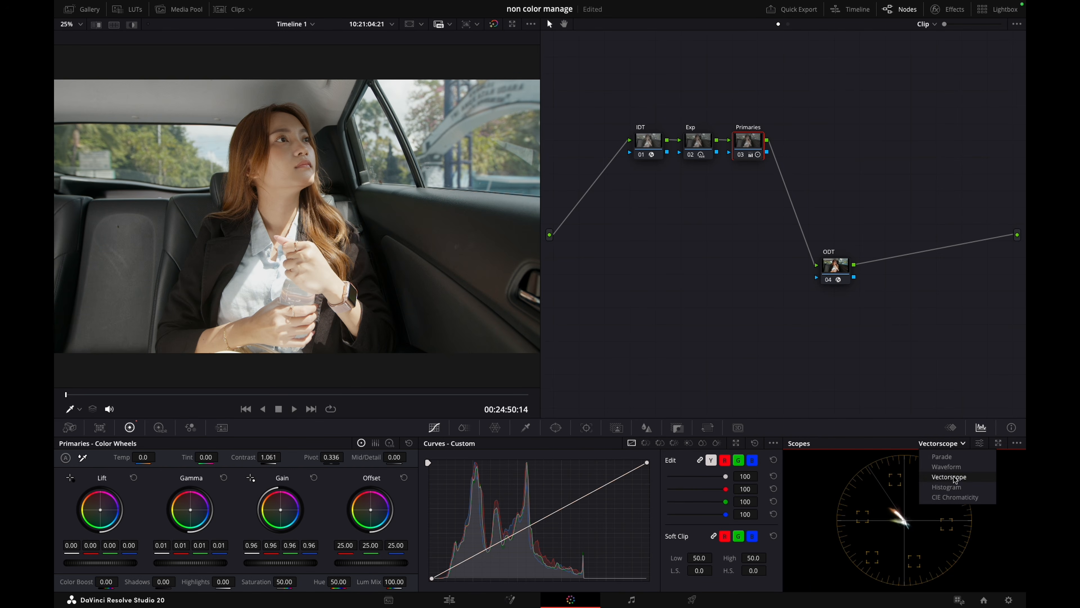
{"action": "left_click", "coordinate": [946, 481]}
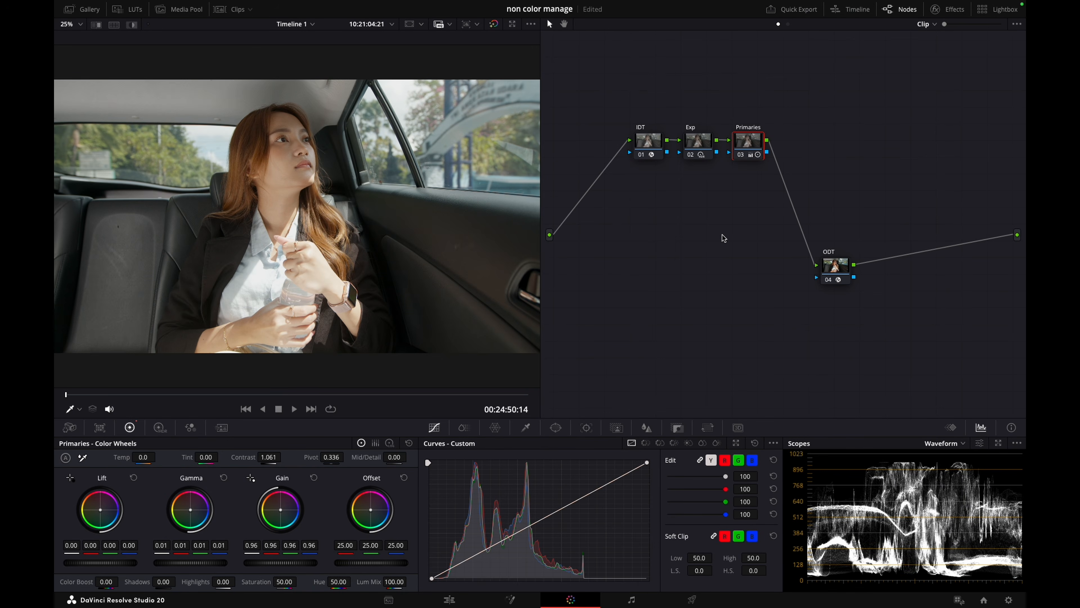
{"action": "key", "text": "super+shift+w"}
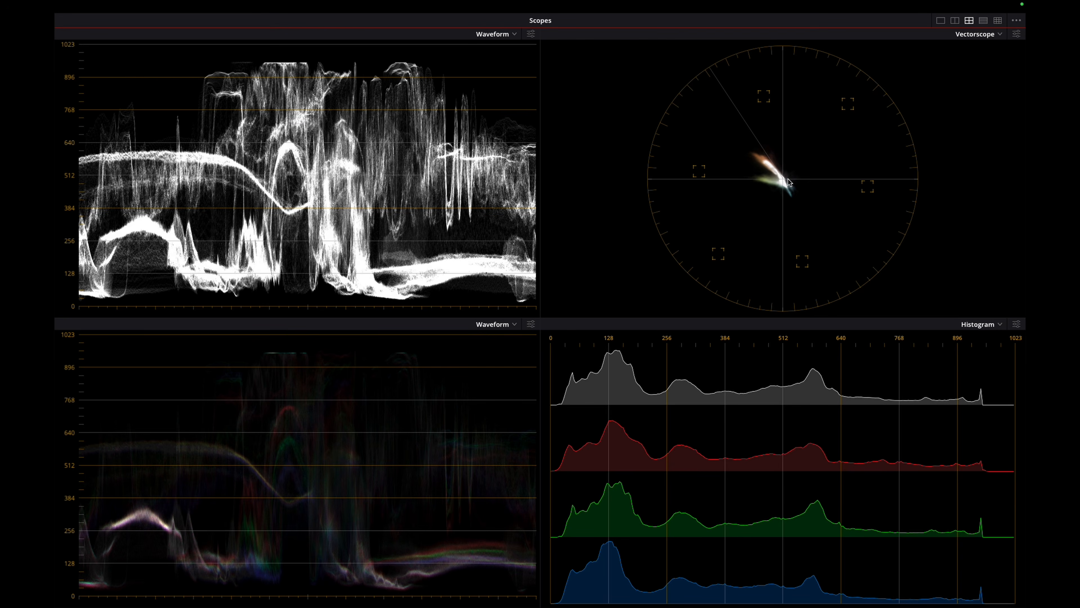
{"action": "key", "text": "Escape"}
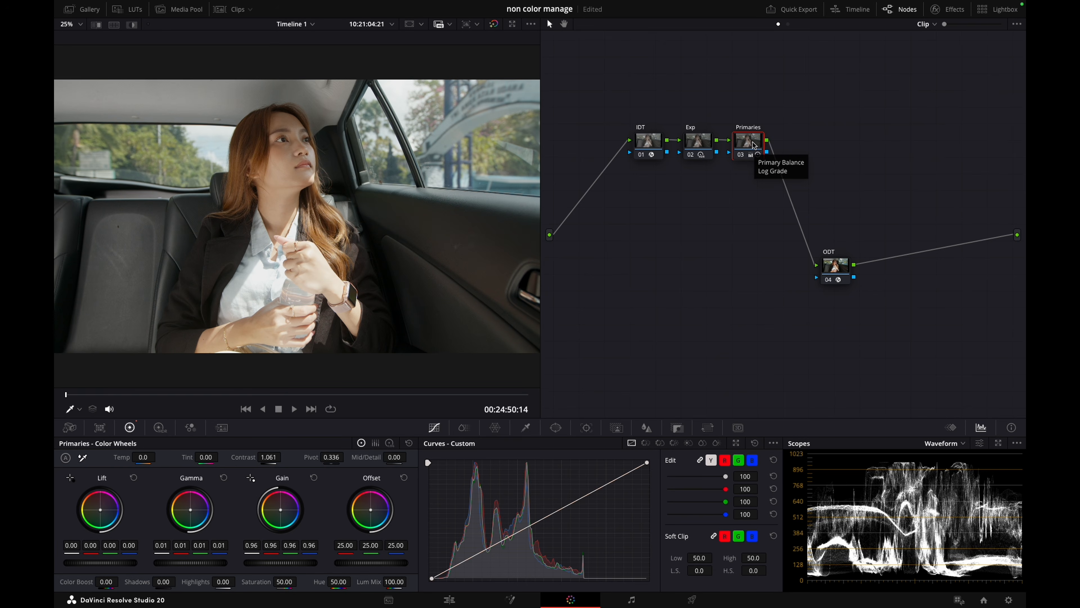
Add a serial node after the Primaries node and label it Wb
{"action": "key", "text": "alt+s"}
{"action": "right_click", "coordinate": [803, 145]}
{"action": "left_click", "coordinate": [820, 166]}
{"action": "type", "text": "W"}
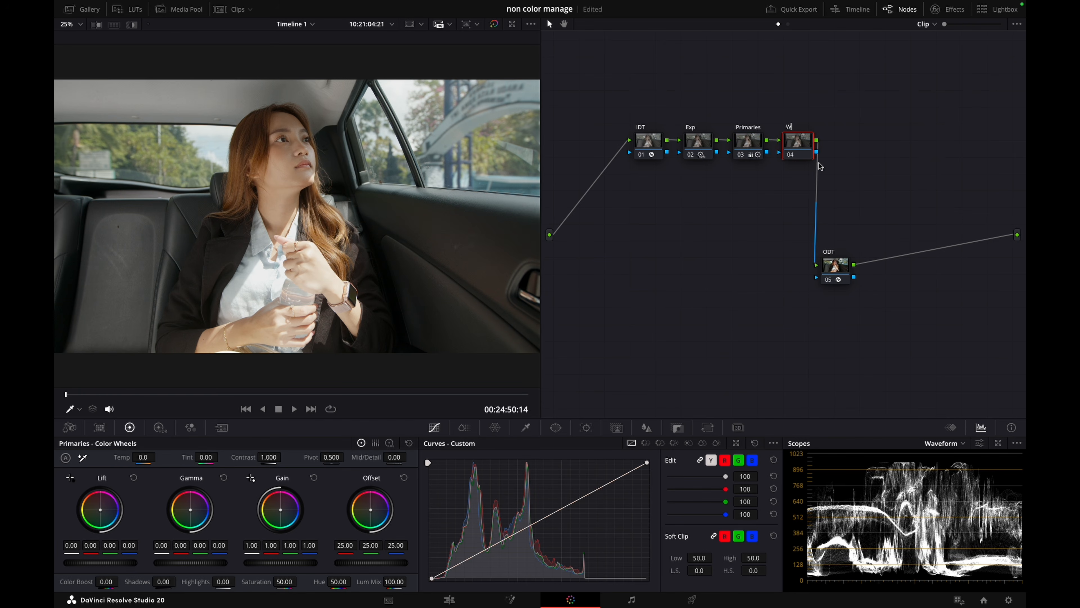
{"action": "type", "text": "b"}
{"action": "key", "text": "Return"}
Apply Chromatic Adaptation to the Wb node and set its target illuminant to a Color Temperature of 5600 K
{"action": "left_click", "coordinate": [948, 9]}
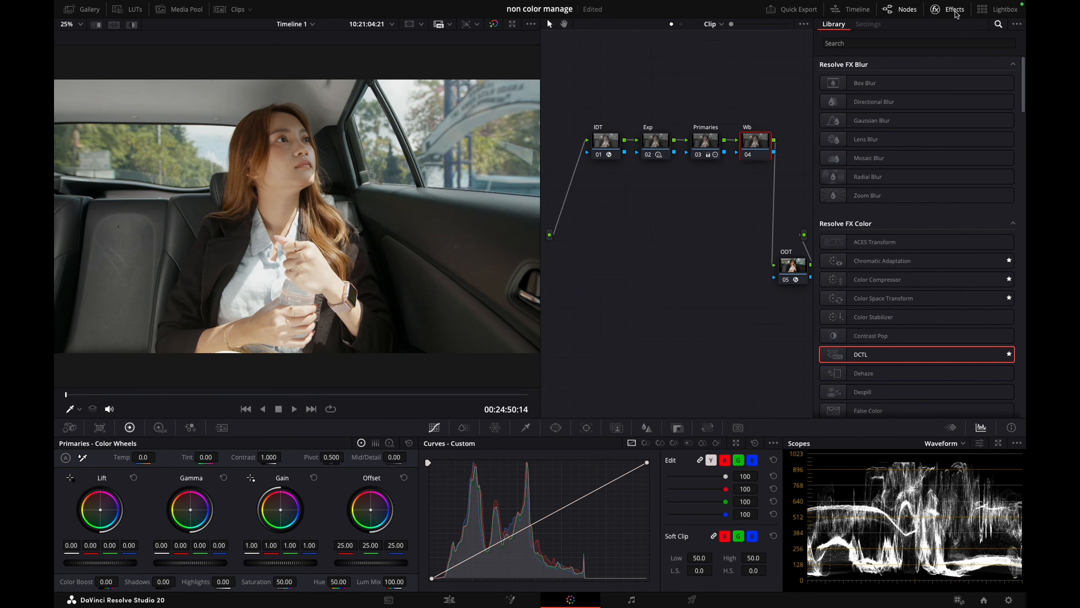
{"action": "left_click_drag", "start_coordinate": [893, 261], "coordinate": [759, 142]}
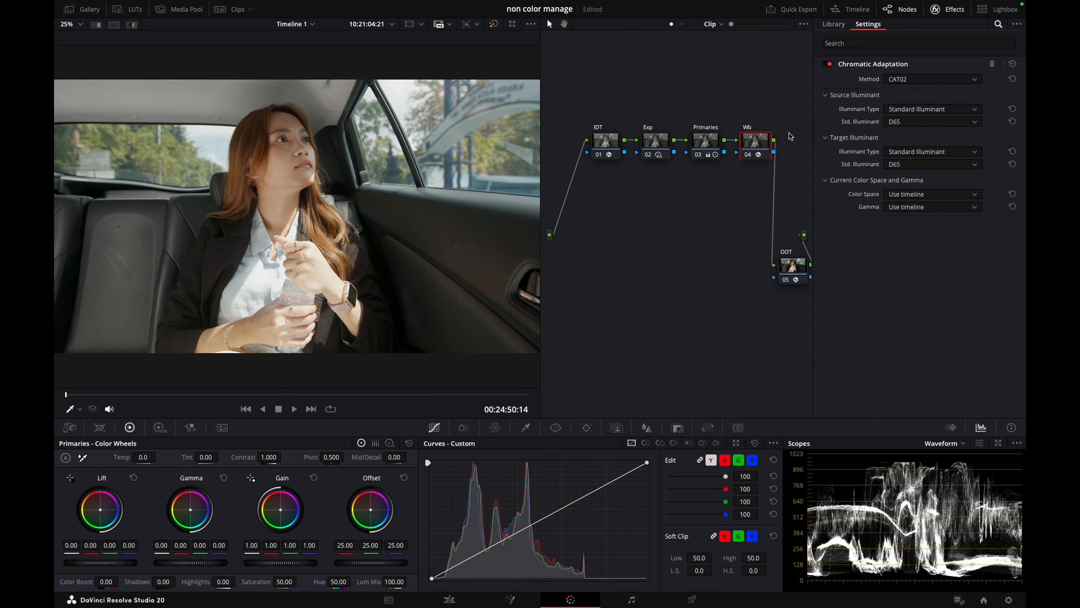
{"action": "left_click", "coordinate": [937, 158]}
{"action": "left_click", "coordinate": [923, 177]}
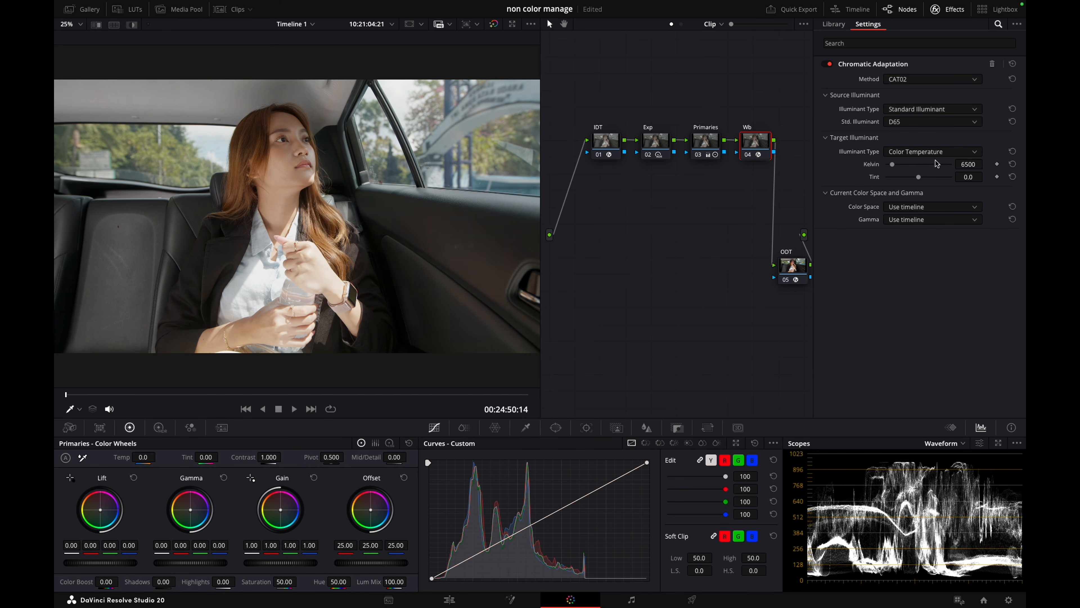
{"action": "double_click", "coordinate": [969, 163]}
{"action": "type", "text": "0"}
{"action": "key", "text": "Return"}
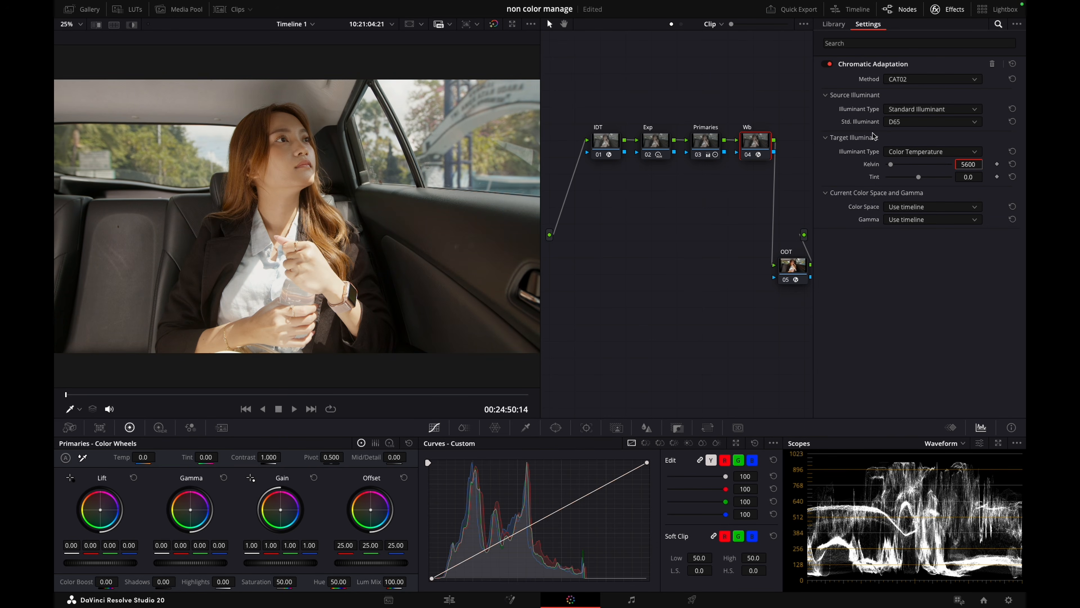
Switch the source illuminant to Color Temperature, lower it to about 4977 K and compare the Wb node disabled and enabled
{"action": "left_click", "coordinate": [934, 111]}
{"action": "left_click", "coordinate": [916, 134]}
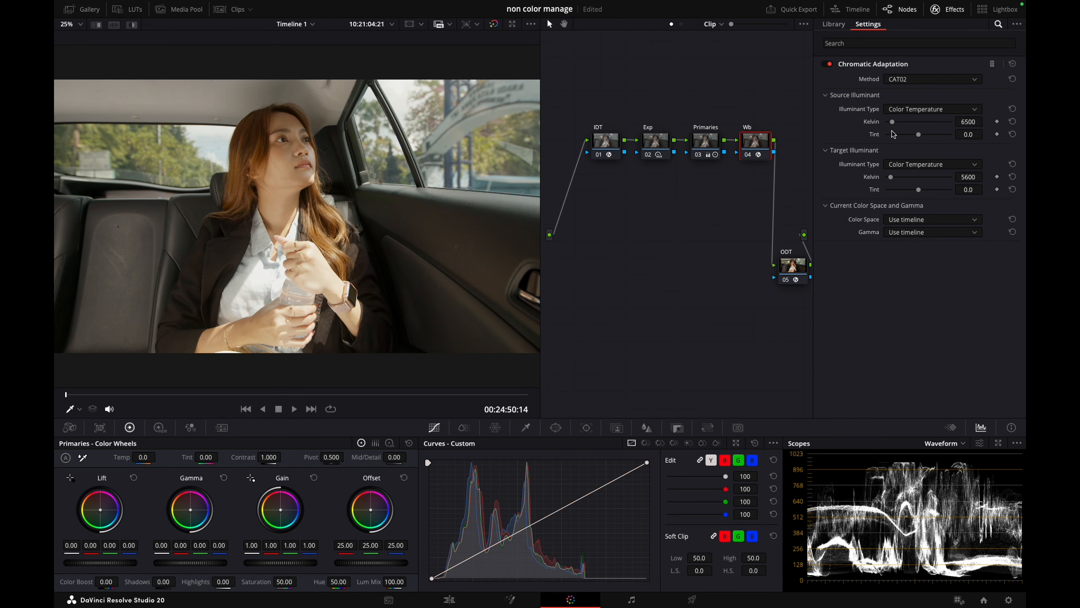
{"action": "left_click_drag", "start_coordinate": [892, 122], "coordinate": [890, 123]}
{"action": "key", "text": "ctrl+d"}
{"action": "key", "text": "ctrl+d"}
{"action": "key", "text": "ctrl+d"}
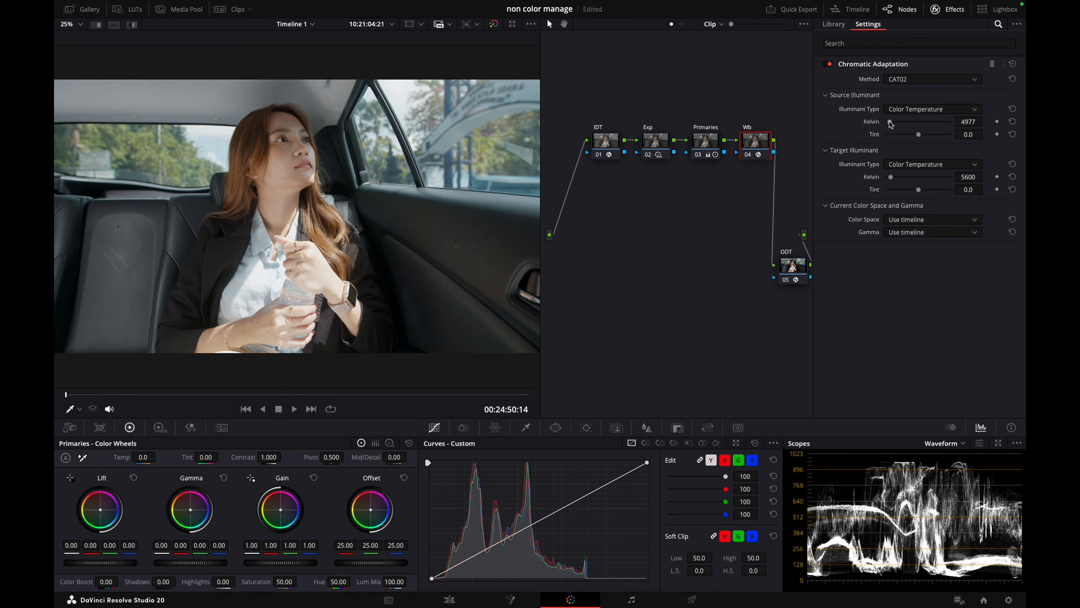
{"action": "key", "text": "ctrl+d"}
Try different source illuminant tint and Kelvin values while comparing the picture with the Wb node disabled and enabled
{"action": "left_click_drag", "start_coordinate": [919, 137], "coordinate": [1012, 120]}
{"action": "key", "text": "ctrl+d"}
{"action": "key", "text": "ctrl+d"}
{"action": "key", "text": "ctrl+d"}
{"action": "key", "text": "ctrl+d"}
{"action": "key", "text": "ctrl+d"}
{"action": "key", "text": "ctrl+d"}
{"action": "left_click", "coordinate": [986, 121]}
{"action": "key", "text": "ctrl+d"}
{"action": "key", "text": "ctrl+d"}
{"action": "left_click_drag", "start_coordinate": [975, 123], "coordinate": [986, 118]}
Set the source illuminant to 5200 K with a tint of -15 and close the effects library
{"action": "double_click", "coordinate": [974, 121]}
{"action": "type", "text": "5200"}
{"action": "double_click", "coordinate": [972, 135]}
{"action": "type", "text": "-15"}
{"action": "key", "text": "Return"}
{"action": "left_click", "coordinate": [948, 9]}
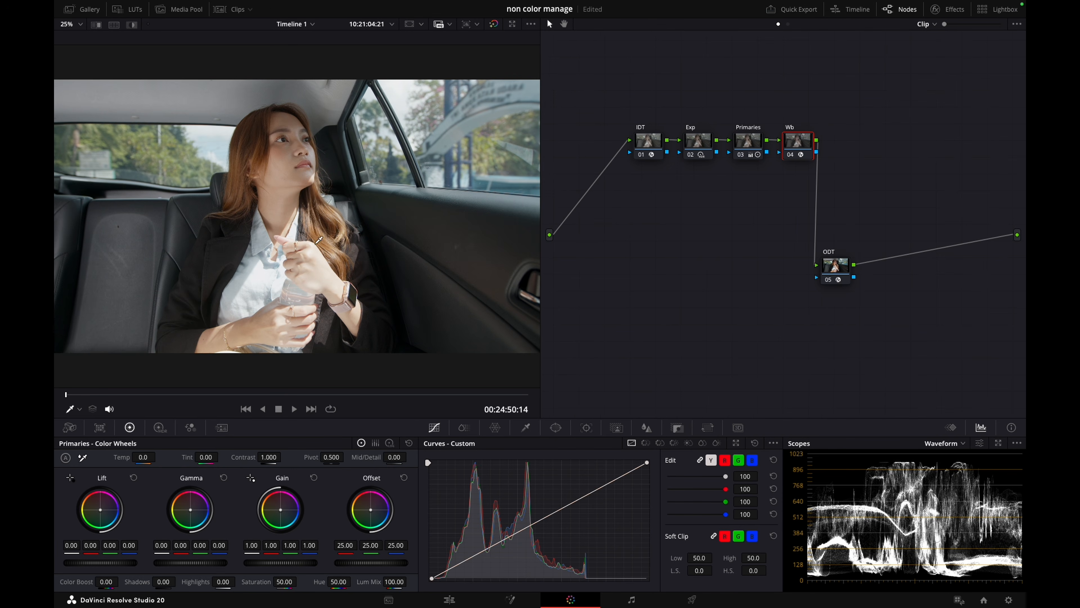
Compare the picture up close with the Wb node disabled and enabled
{"action": "scroll", "coordinate": [306, 194], "scroll_direction": "up", "scroll_amount": 6}
{"action": "key", "text": "super+d"}
{"action": "key", "text": "super+d"}
{"action": "key", "text": "super+d"}
{"action": "key", "text": "shift+z"}
Add a serial node after Wb, label it Skin, and move the ODT node lower in the graph
{"action": "key", "text": "alt+s"}
{"action": "mouse_move", "coordinate": [850, 147]}
{"action": "left_mouse_down"}
{"action": "mouse_move", "coordinate": [669, 224]}
{"action": "mouse_move", "coordinate": [671, 206]}
{"action": "mouse_move", "coordinate": [858, 147]}
{"action": "left_mouse_up"}
{"action": "left_click_drag", "start_coordinate": [848, 282], "coordinate": [857, 310]}
{"action": "left_click_drag", "start_coordinate": [855, 140], "coordinate": [847, 143]}
{"action": "right_click", "coordinate": [847, 146]}
{"action": "left_click", "coordinate": [864, 165]}
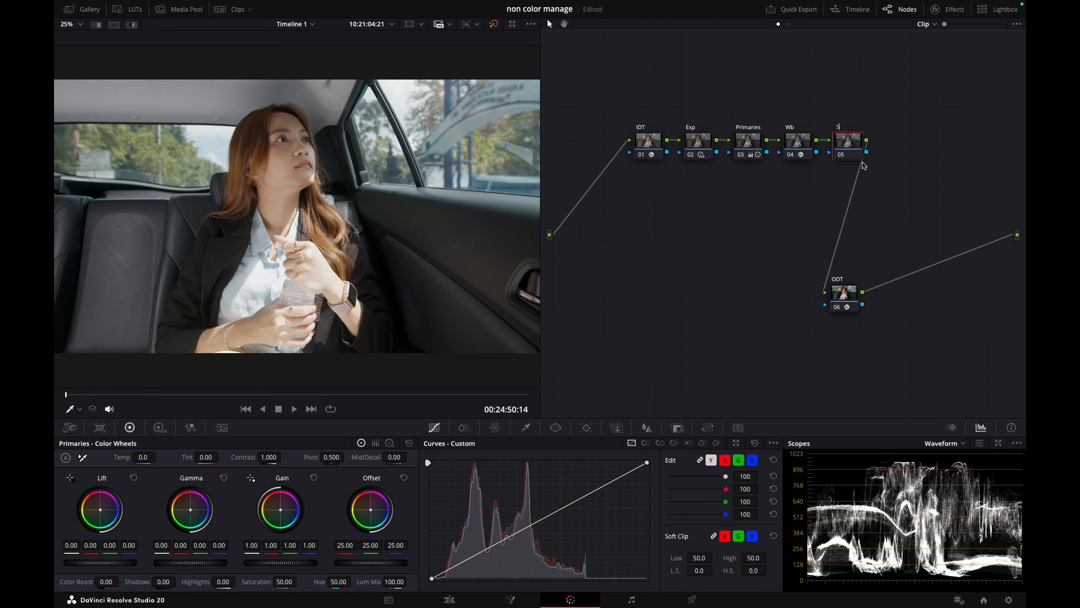
{"action": "type", "text": "Skin"}
{"action": "key", "text": "Return"}
Key the woman's skin with the HSL qualifier, narrowing the hue width to 13.2 and blurring the matte by 31.9
{"action": "left_click", "coordinate": [526, 428]}
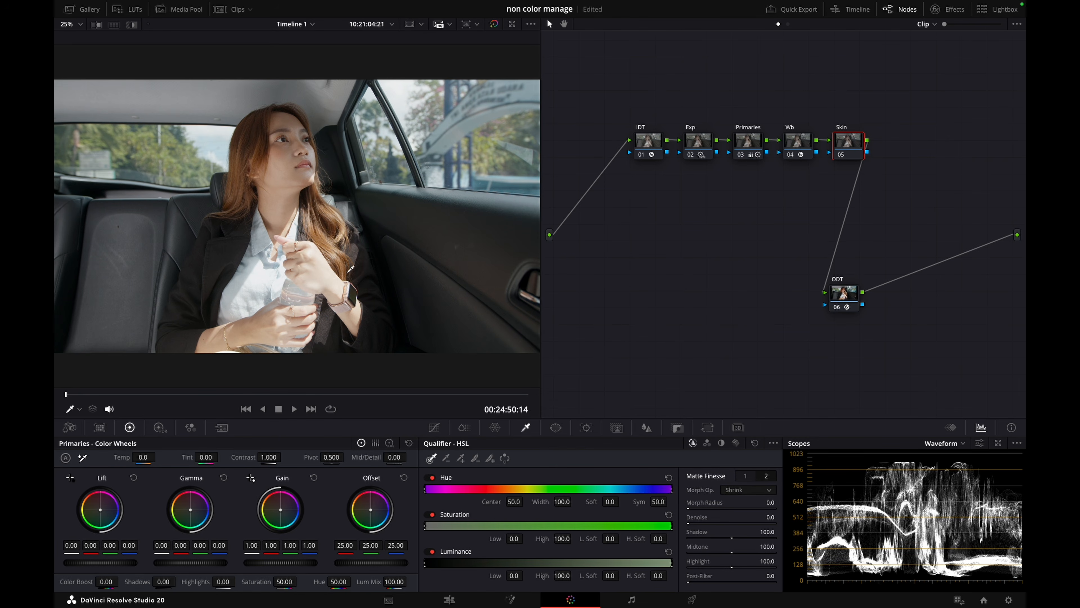
{"action": "left_click", "coordinate": [293, 167]}
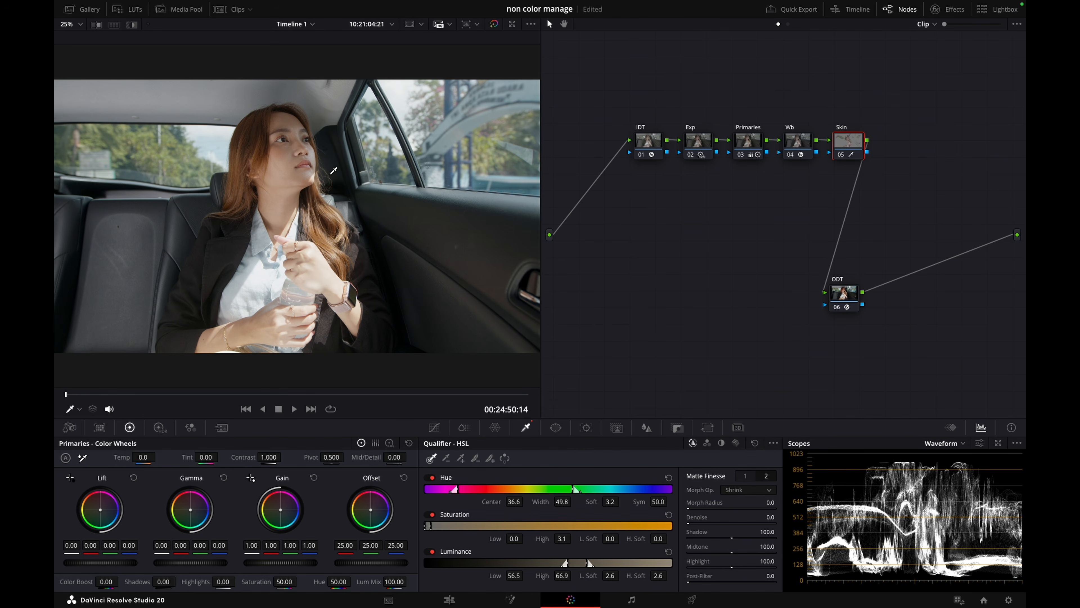
{"action": "key", "text": "shift+h"}
{"action": "left_click_drag", "start_coordinate": [562, 501], "coordinate": [380, 491]}
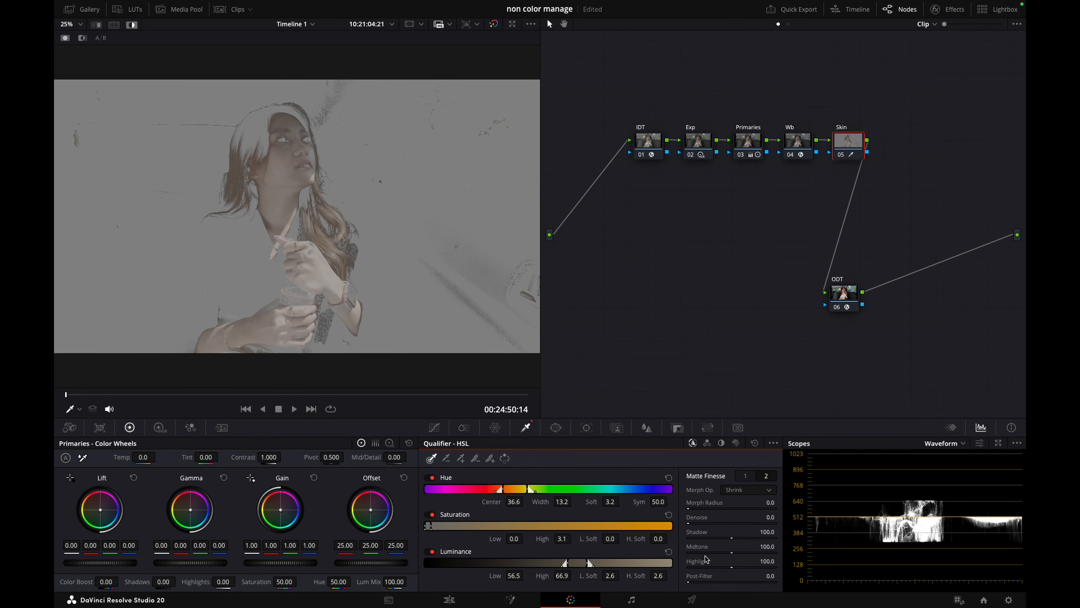
{"action": "mouse_move", "coordinate": [693, 526]}
{"action": "left_mouse_down"}
{"action": "mouse_move", "coordinate": [708, 524]}
{"action": "mouse_move", "coordinate": [692, 524]}
{"action": "left_mouse_up"}
{"action": "left_click", "coordinate": [746, 475]}
{"action": "left_click_drag", "start_coordinate": [695, 563], "coordinate": [844, 560]}
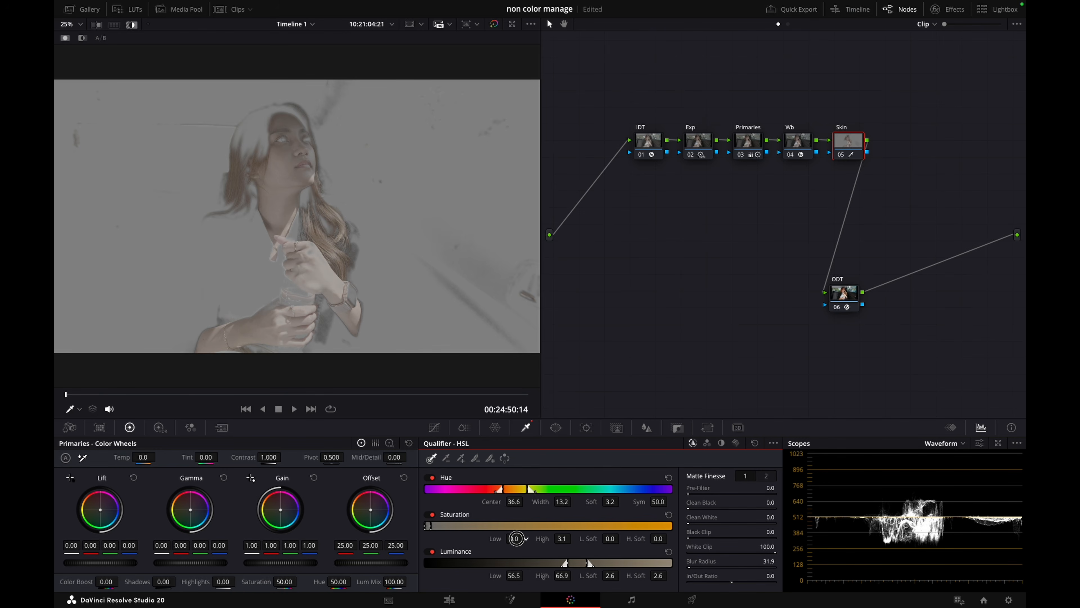
Extend the skin key with an added sample from the hand, setting saturation low to 0.5 and blur radius to 82.8
{"action": "left_click", "coordinate": [460, 458]}
{"action": "mouse_move", "coordinate": [316, 266]}
{"action": "left_mouse_down"}
{"action": "mouse_move", "coordinate": [312, 251]}
{"action": "mouse_move", "coordinate": [313, 262]}
{"action": "left_mouse_up"}
{"action": "left_click_drag", "start_coordinate": [515, 539], "coordinate": [516, 538]}
{"action": "left_click_drag", "start_coordinate": [692, 567], "coordinate": [949, 551]}
{"action": "key", "text": "shift+h"}
{"action": "key", "text": "shift+h"}
{"action": "key", "text": "shift+h"}
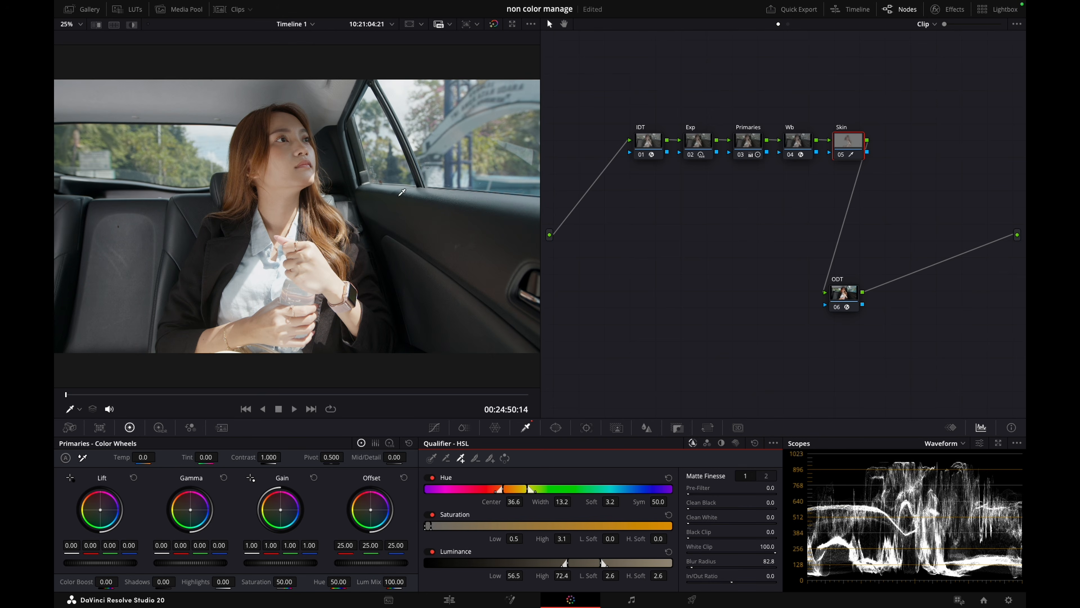
Examine the woman's skin up close and compare the picture with the Skin node disabled and enabled
{"action": "scroll", "coordinate": [375, 180], "scroll_direction": "up", "scroll_amount": 5}
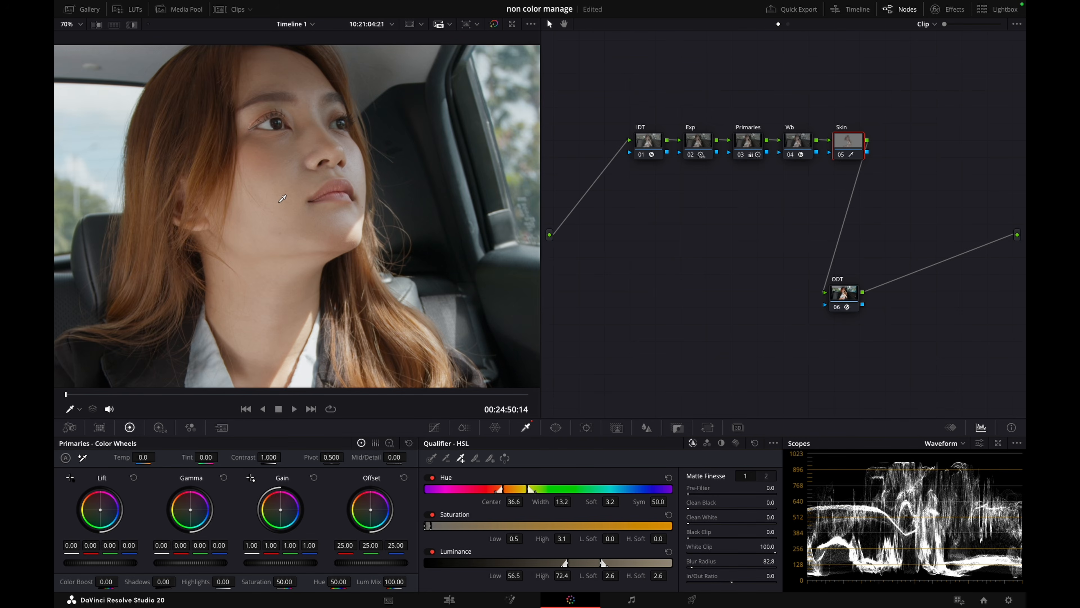
{"action": "scroll", "coordinate": [282, 199], "scroll_direction": "down", "scroll_amount": 3}
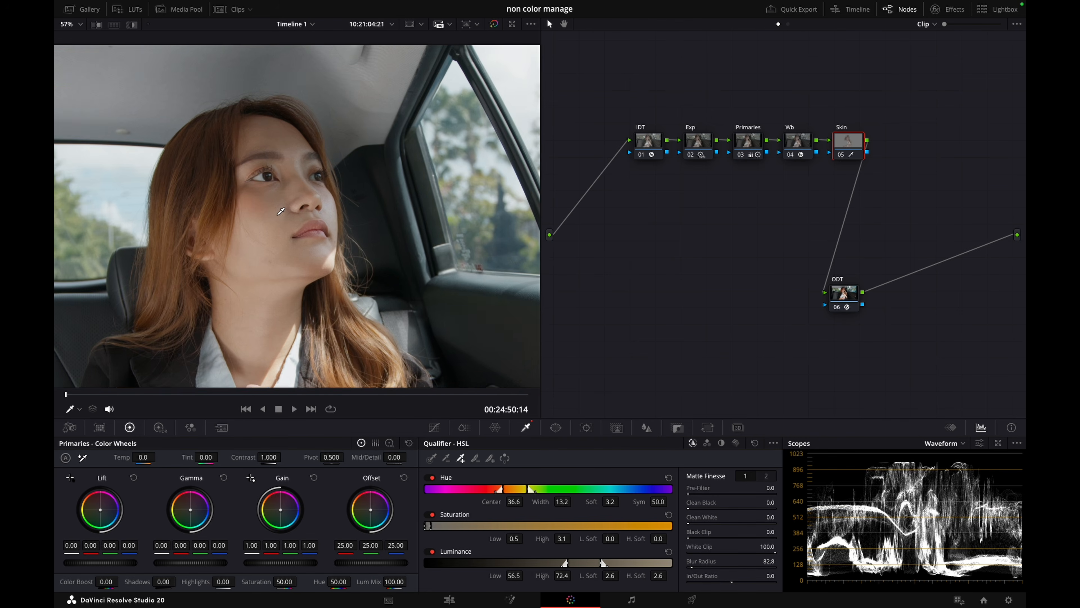
{"action": "scroll", "coordinate": [280, 211], "scroll_direction": "down", "scroll_amount": 2}
{"action": "scroll", "coordinate": [281, 214], "scroll_direction": "down", "scroll_amount": 3}
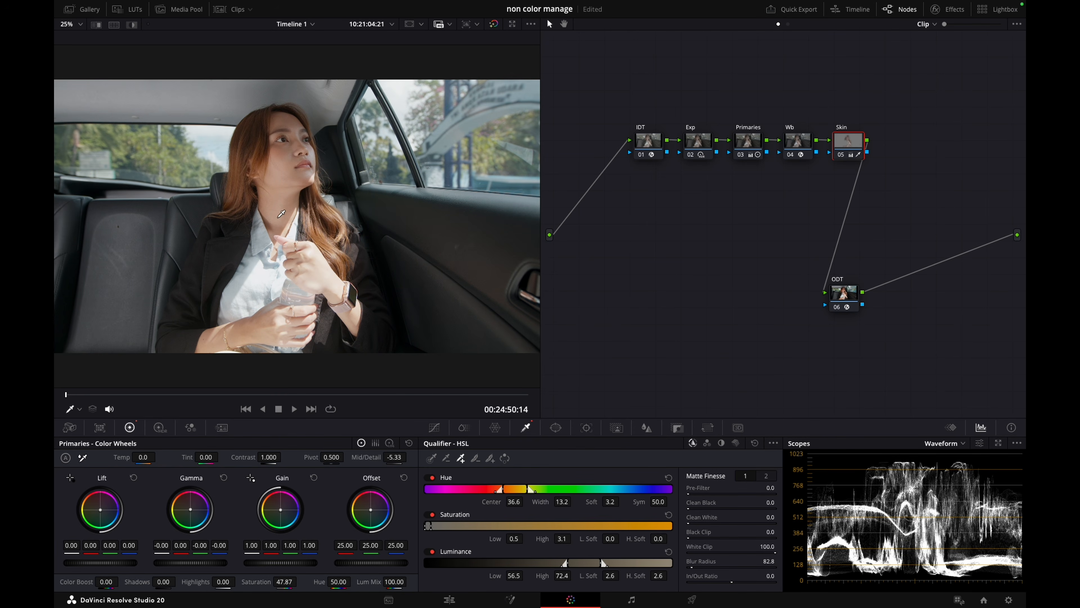
{"action": "key", "text": "ctrl+d"}
{"action": "key", "text": "ctrl+d"}
{"action": "key", "text": "ctrl+d"}
{"action": "key", "text": "ctrl+d"}
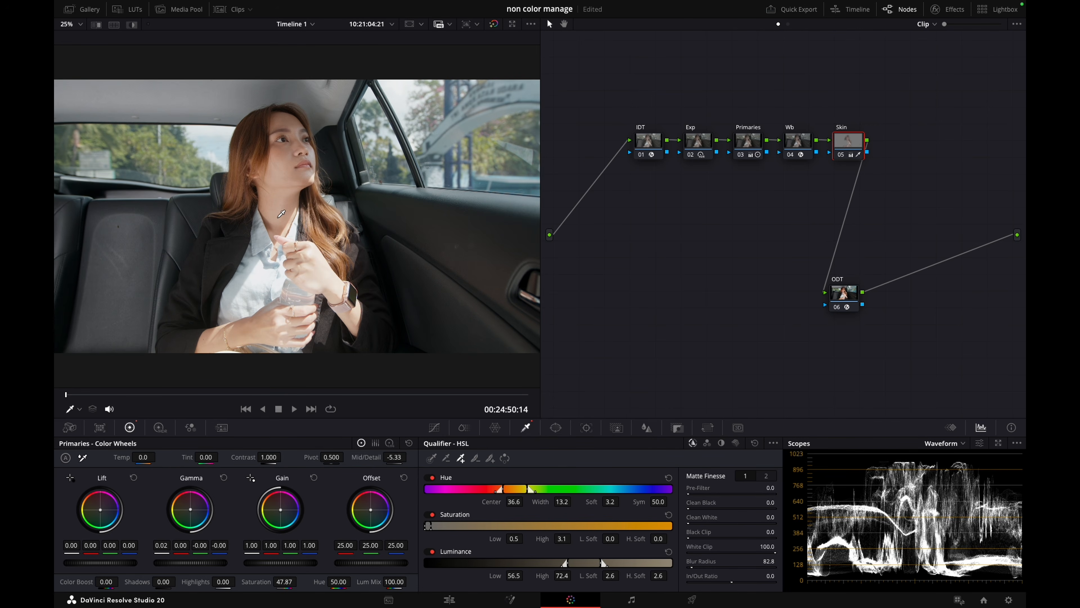
{"action": "key", "text": "ctrl+d"}
{"action": "key", "text": "ctrl+d"}
{"action": "key", "text": "ctrl+d"}
{"action": "key", "text": "ctrl+d"}
{"action": "key", "text": "ctrl+d"}
{"action": "key", "text": "ctrl+d"}
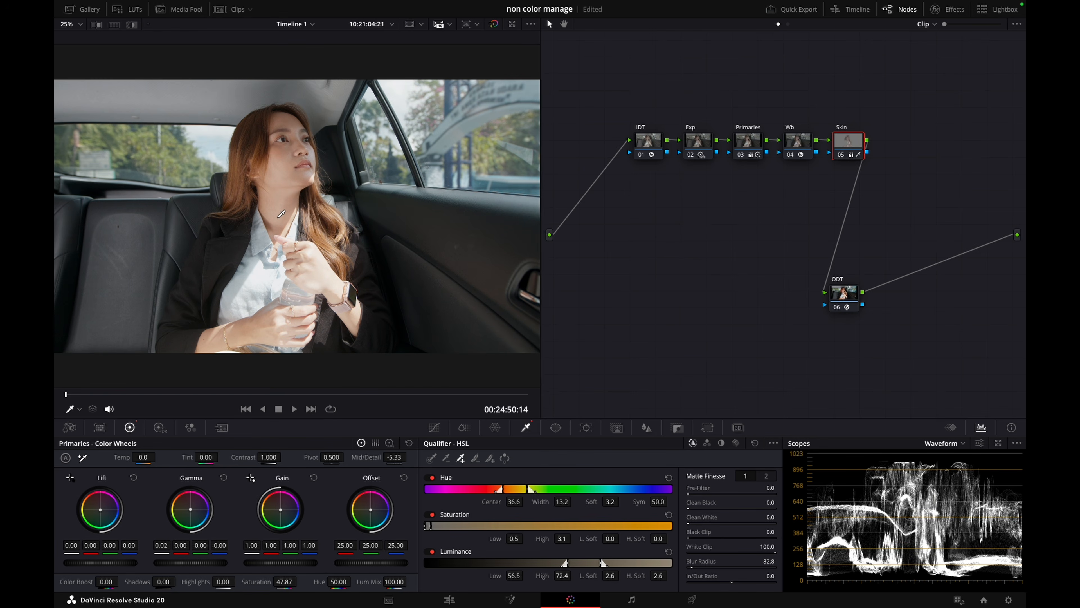
{"action": "key", "text": "ctrl+d"}
{"action": "key", "text": "ctrl+d"}
{"action": "key", "text": "ctrl+d"}
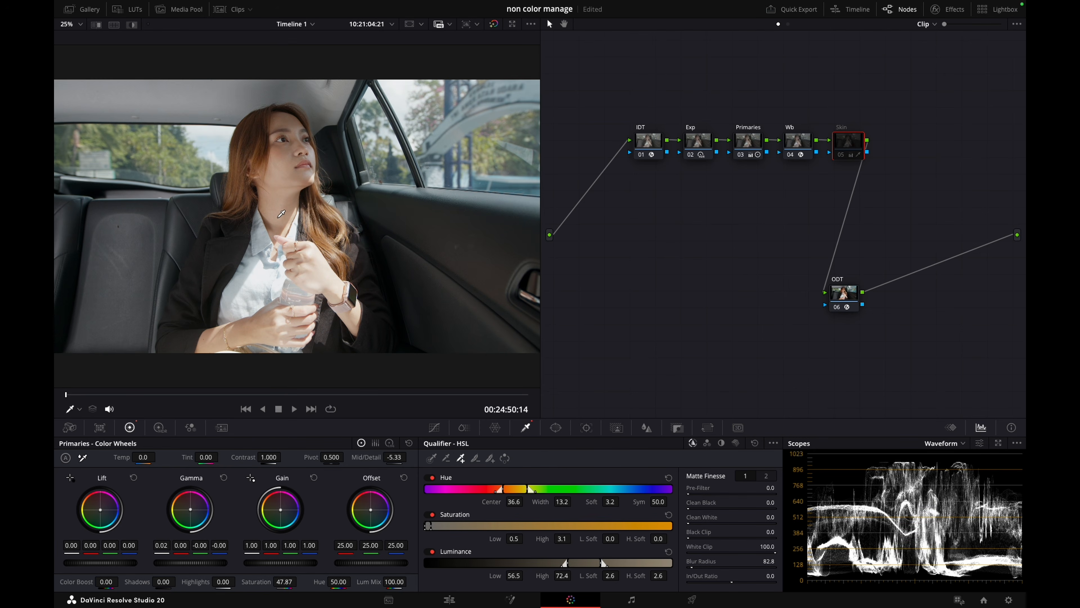
{"action": "key", "text": "ctrl+d"}
{"action": "key", "text": "ctrl+d"}
{"action": "key", "text": "ctrl+d"}
{"action": "key", "text": "ctrl+d"}
{"action": "key", "text": "ctrl+d"}
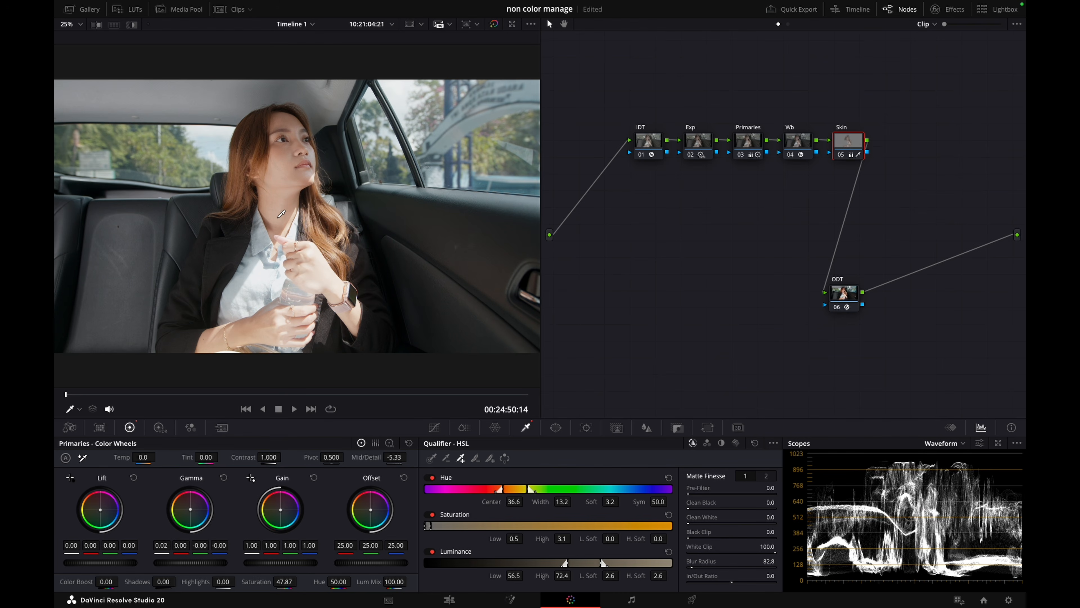
Go to the frame at 00:24:52:15 and compare the Skin node's effect there, disabled and enabled
{"action": "key", "text": "ctrl+d"}
{"action": "key", "text": "ctrl+d"}
{"action": "left_click_drag", "start_coordinate": [125, 393], "coordinate": [253, 400]}
{"action": "key", "text": "ctrl+d"}
{"action": "key", "text": "ctrl+d"}
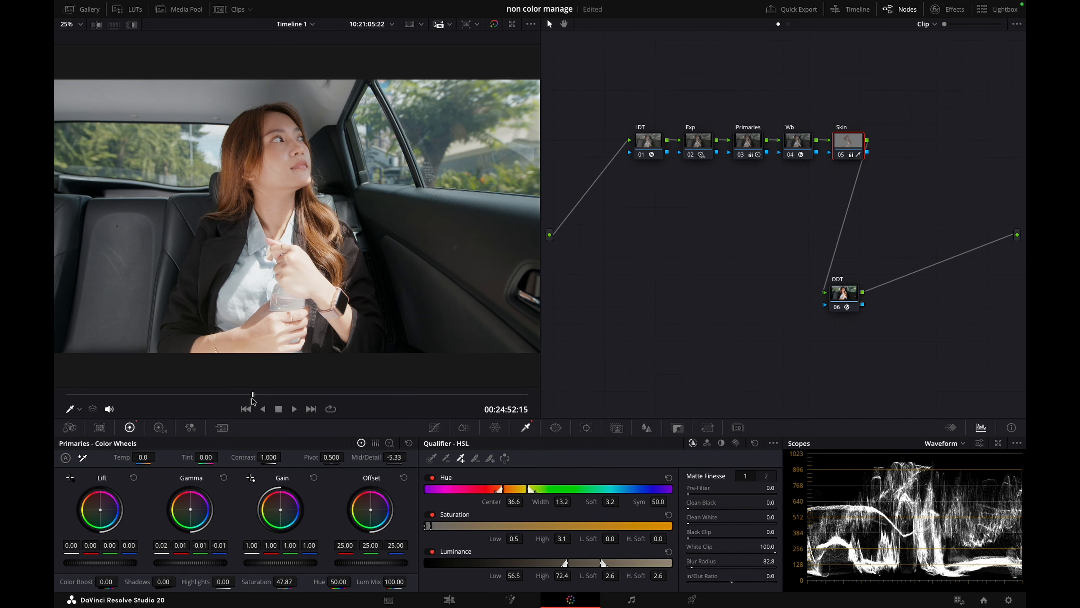
{"action": "key", "text": "ctrl+d"}
{"action": "key", "text": "ctrl+d"}
{"action": "key", "text": "ctrl+d"}
{"action": "key", "text": "ctrl+d"}
{"action": "key", "text": "ctrl+d"}
{"action": "key", "text": "ctrl+d"}
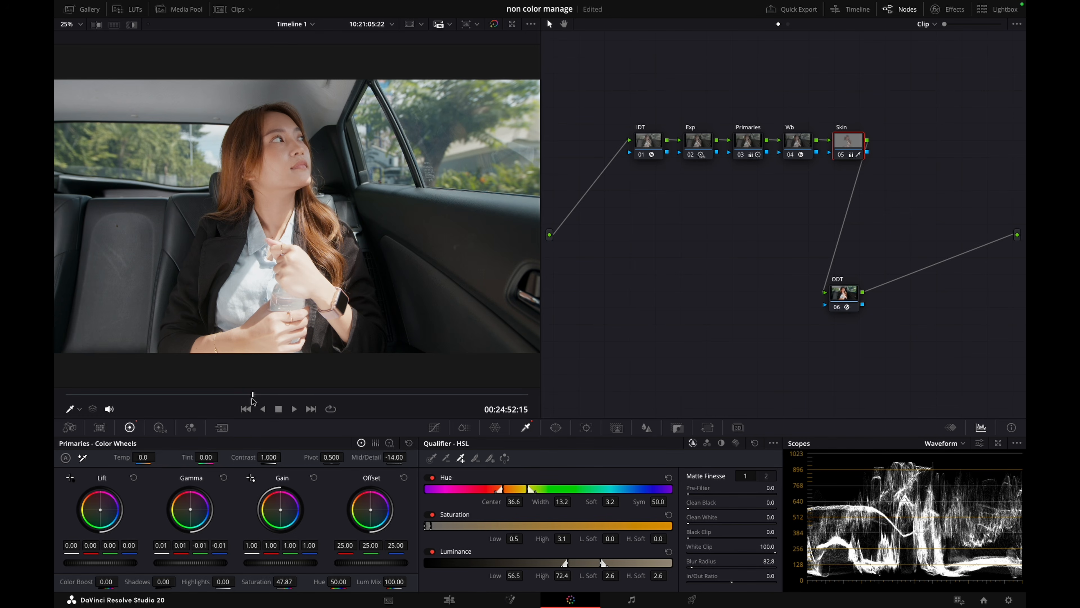
{"action": "key", "text": "ctrl+d"}
{"action": "key", "text": "ctrl+d"}
{"action": "key", "text": "ctrl+d"}
{"action": "key", "text": "ctrl+d"}
{"action": "scroll", "coordinate": [297, 286], "scroll_direction": "down", "scroll_amount": 1}
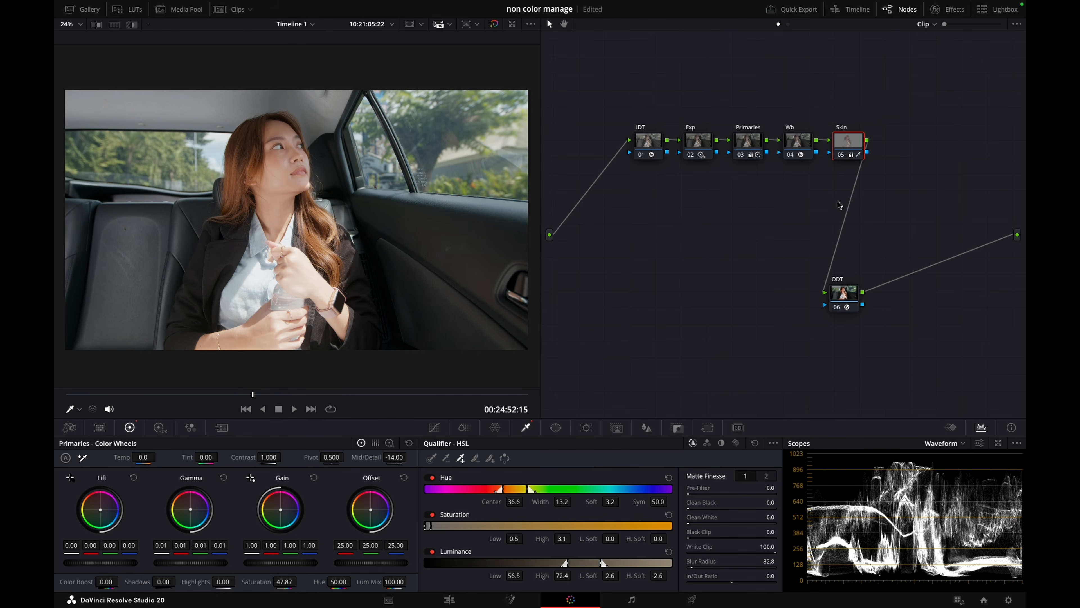
Add a layer node beneath the Skin node and key the woman's shirt in it with the HSL qualifier
{"action": "key", "text": "alt+l"}
{"action": "left_click", "coordinate": [901, 155]}
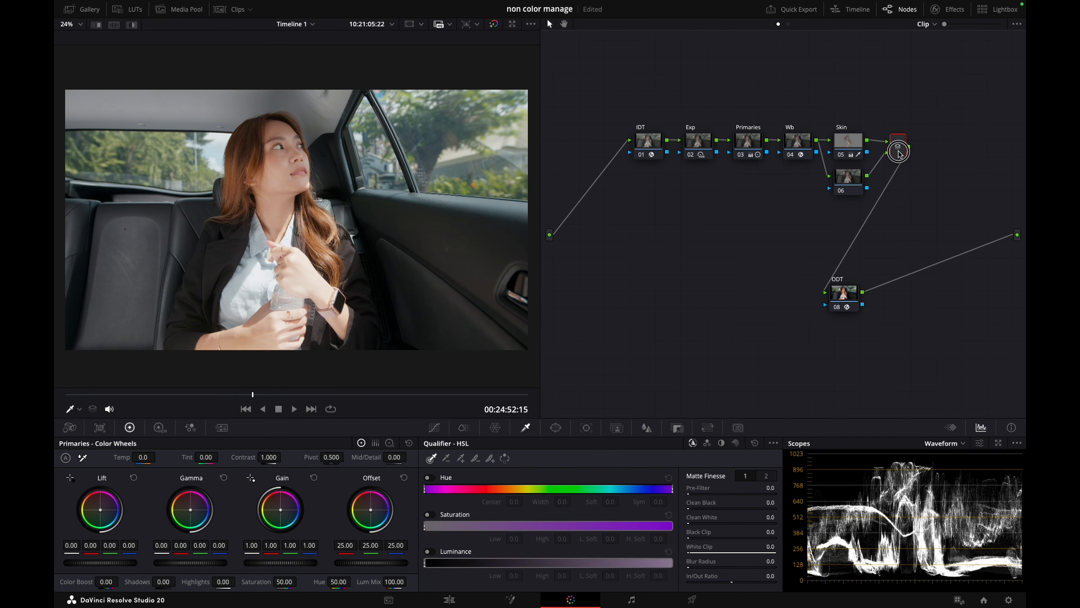
{"action": "left_click", "coordinate": [859, 177]}
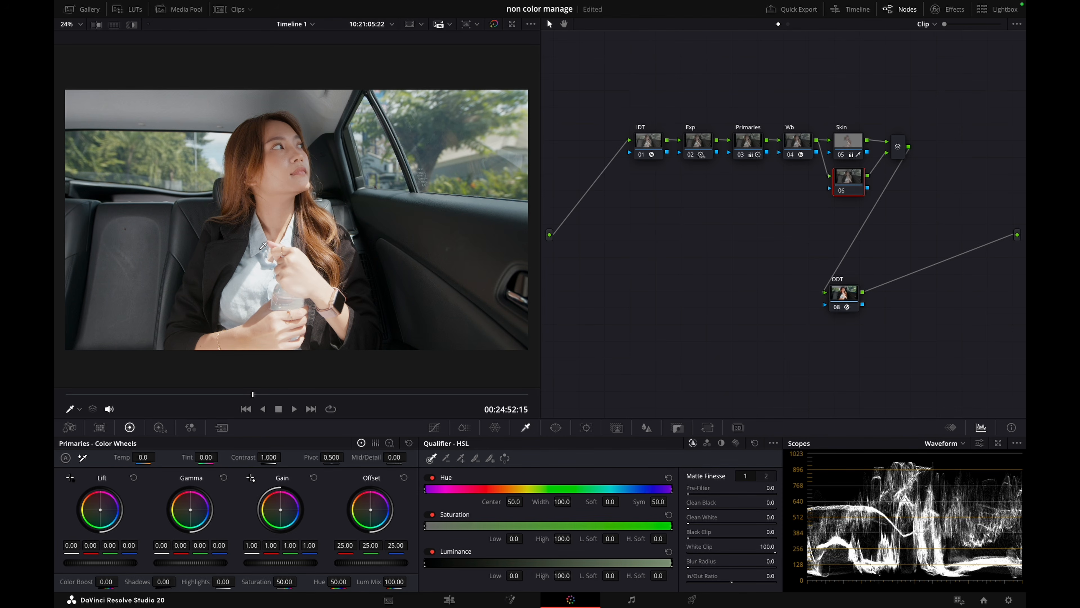
{"action": "left_click", "coordinate": [297, 268]}
{"action": "key", "text": "shift+h"}
{"action": "key", "text": "shift+h"}
{"action": "key", "text": "shift+h"}
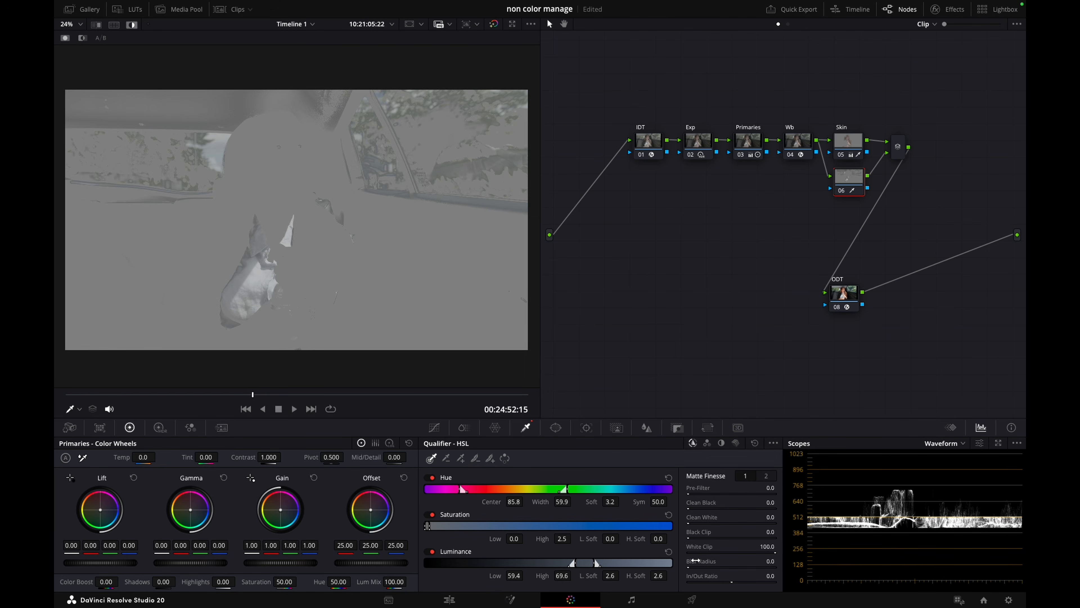
Set the shirt matte's denoise to 18.9 and check the key with the highlight view toggled
{"action": "left_click", "coordinate": [766, 475]}
{"action": "left_click_drag", "start_coordinate": [695, 515], "coordinate": [787, 516]}
{"action": "key", "text": "shift+h"}
{"action": "key", "text": "shift+h"}
Extend the shirt key with an added sample from the collar and narrow its hue width to 18.2
{"action": "left_click", "coordinate": [461, 458]}
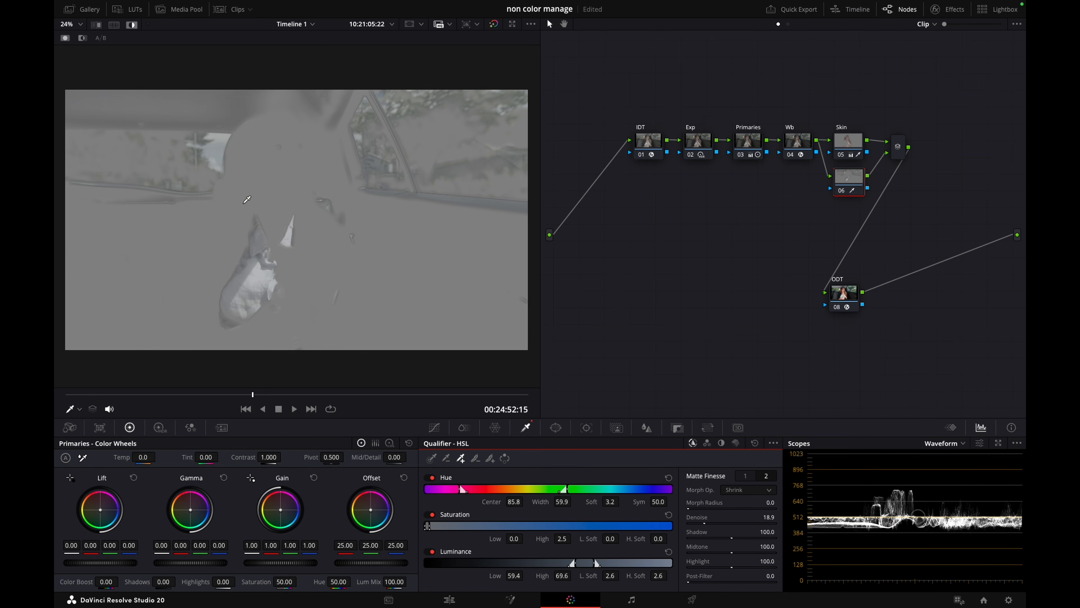
{"action": "scroll", "coordinate": [241, 220], "scroll_direction": "up", "scroll_amount": 5}
{"action": "left_click_drag", "start_coordinate": [264, 250], "coordinate": [266, 243]}
{"action": "key", "text": "ctrl+z"}
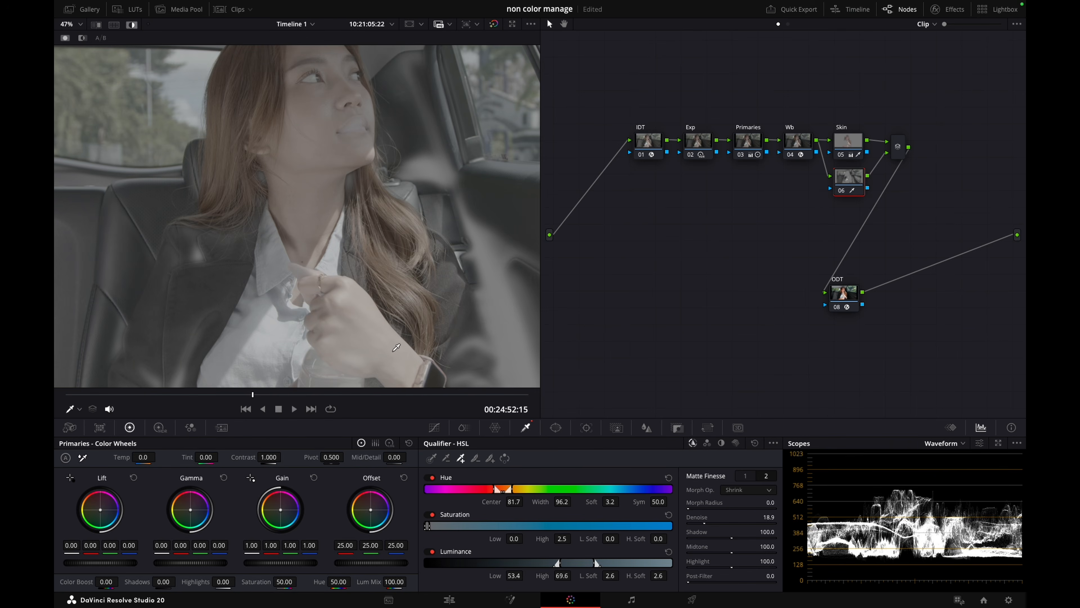
{"action": "key", "text": "shift+h"}
{"action": "left_click", "coordinate": [276, 254]}
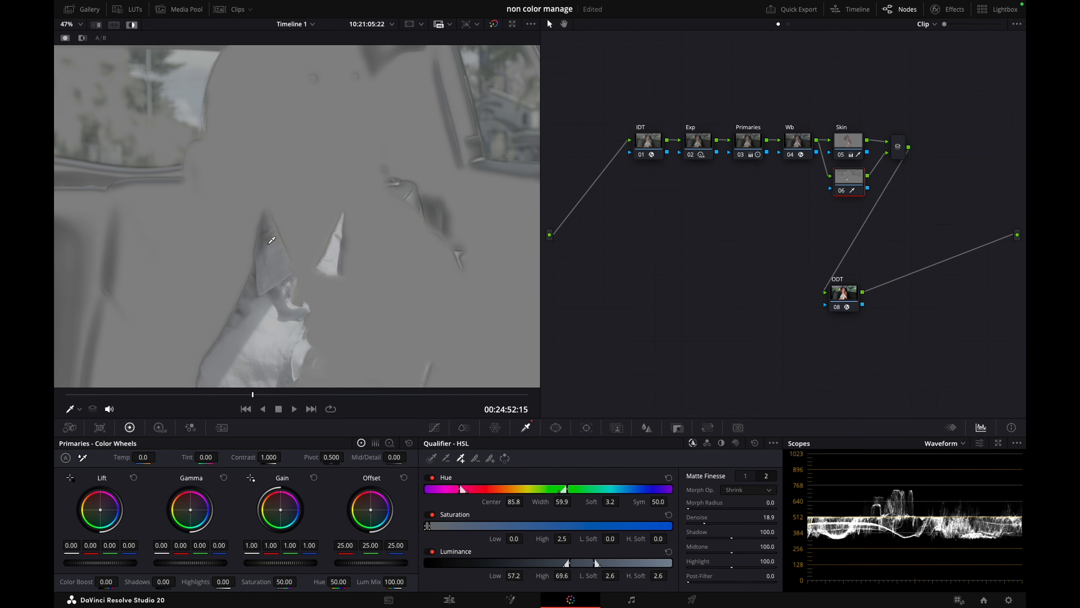
{"action": "left_click_drag", "start_coordinate": [554, 505], "coordinate": [348, 476]}
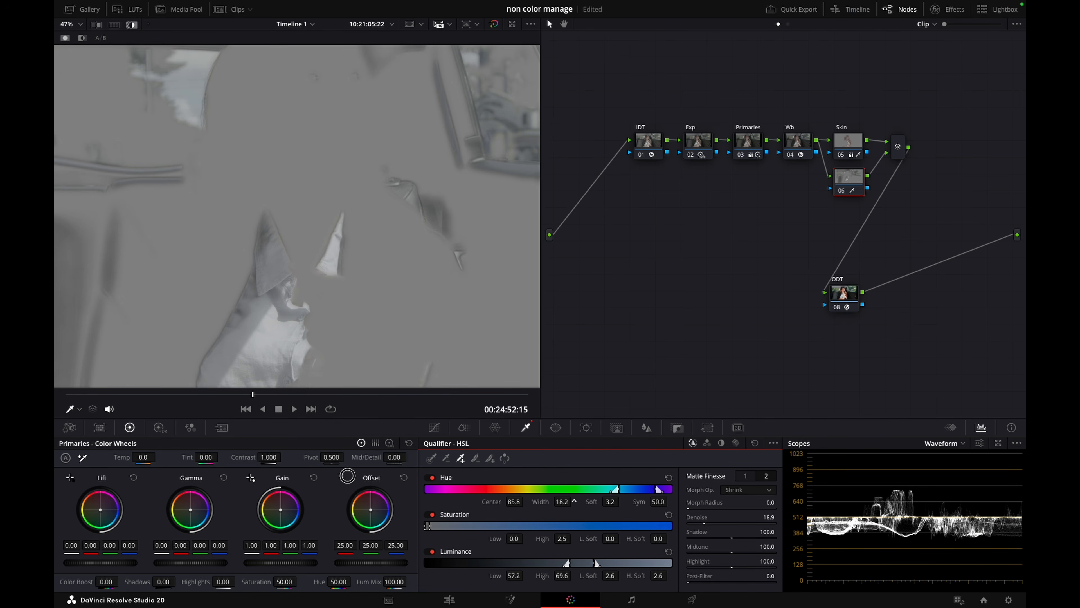
Draw a closed freeform curve window around the woman's shirt on the new layer node
{"action": "left_click", "coordinate": [556, 428]}
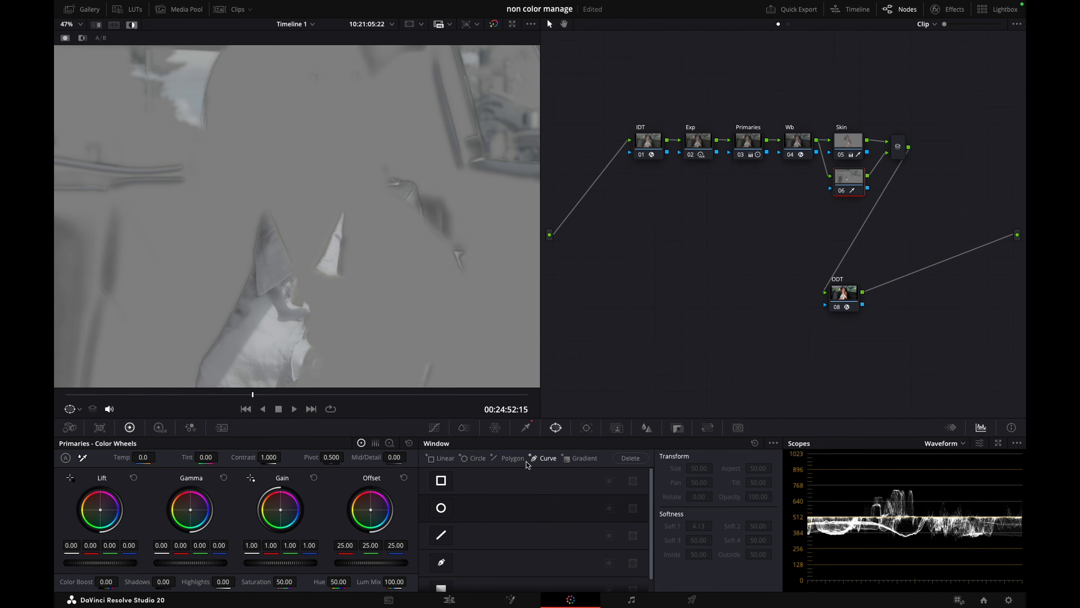
{"action": "left_click", "coordinate": [441, 565]}
{"action": "scroll", "coordinate": [336, 246], "scroll_direction": "down", "scroll_amount": 5}
{"action": "left_click_drag", "start_coordinate": [296, 127], "coordinate": [292, 132]}
{"action": "left_click_drag", "start_coordinate": [255, 188], "coordinate": [242, 215]}
{"action": "left_click", "coordinate": [225, 260]}
{"action": "left_click", "coordinate": [237, 318]}
{"action": "left_click_drag", "start_coordinate": [301, 329], "coordinate": [314, 327]}
{"action": "left_click", "coordinate": [377, 302]}
{"action": "left_click", "coordinate": [384, 196]}
{"action": "left_click", "coordinate": [371, 144]}
{"action": "left_click", "coordinate": [346, 110]}
{"action": "left_click", "coordinate": [296, 127]}
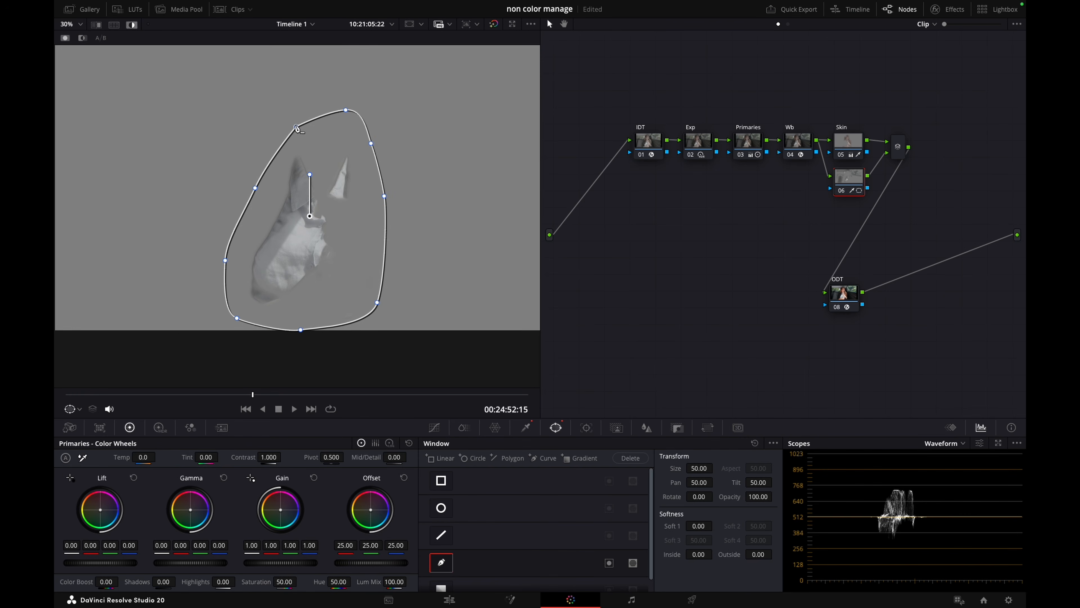
Track the shirt window forward and in reverse through the clip
{"action": "left_click", "coordinate": [587, 427]}
{"action": "left_click", "coordinate": [471, 457]}
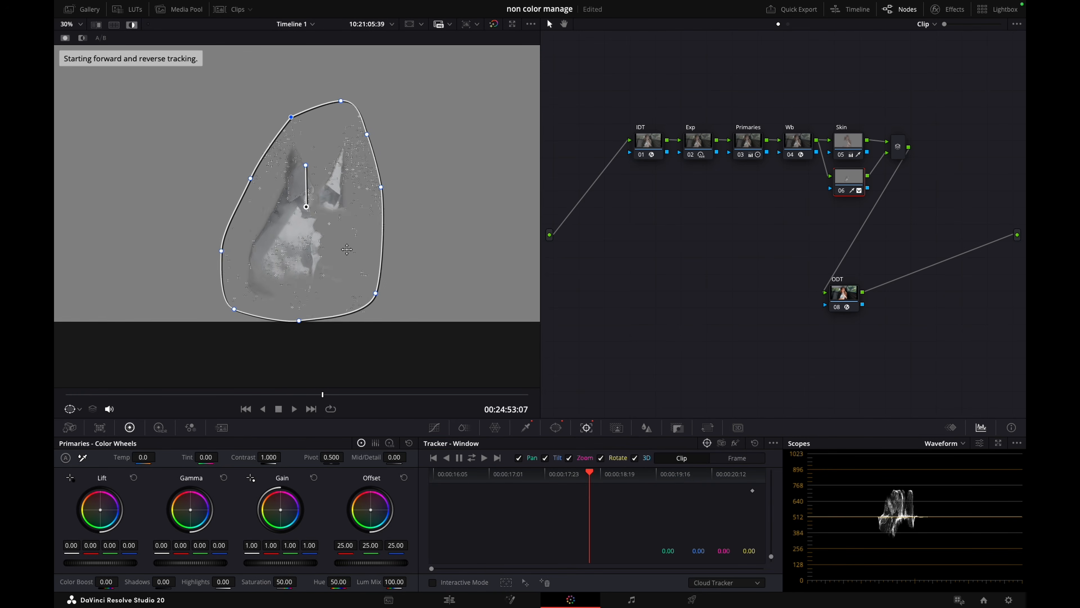
{"action": "scroll", "coordinate": [347, 249], "scroll_direction": "down", "scroll_amount": 3}
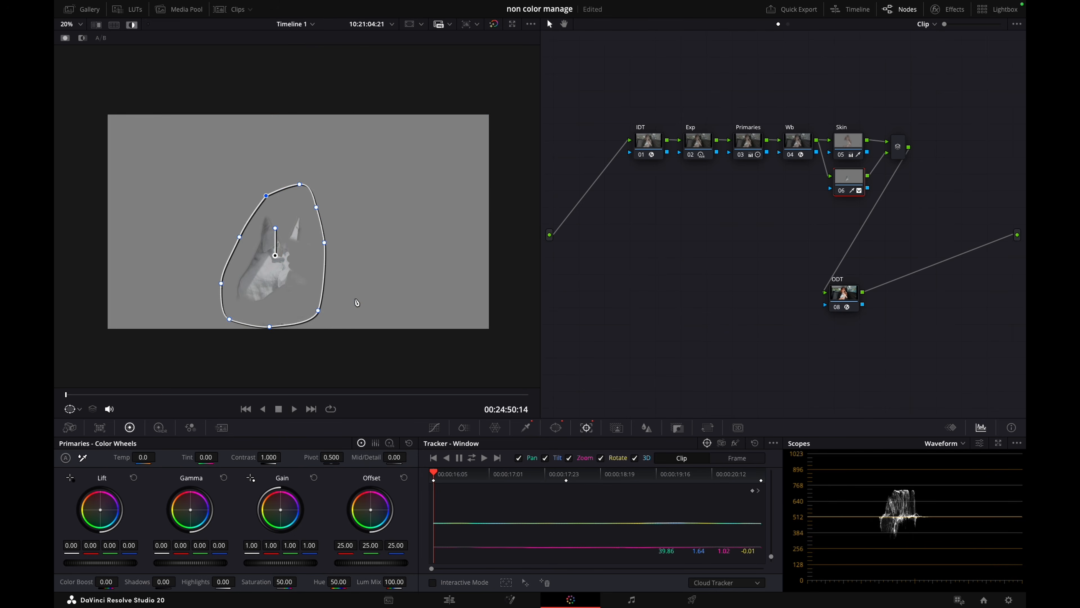
Extend the shirt window's lower points below the frame edge and check the key with the highlight view toggled
{"action": "key", "text": "shift+h"}
{"action": "left_click_drag", "start_coordinate": [269, 327], "coordinate": [268, 336]}
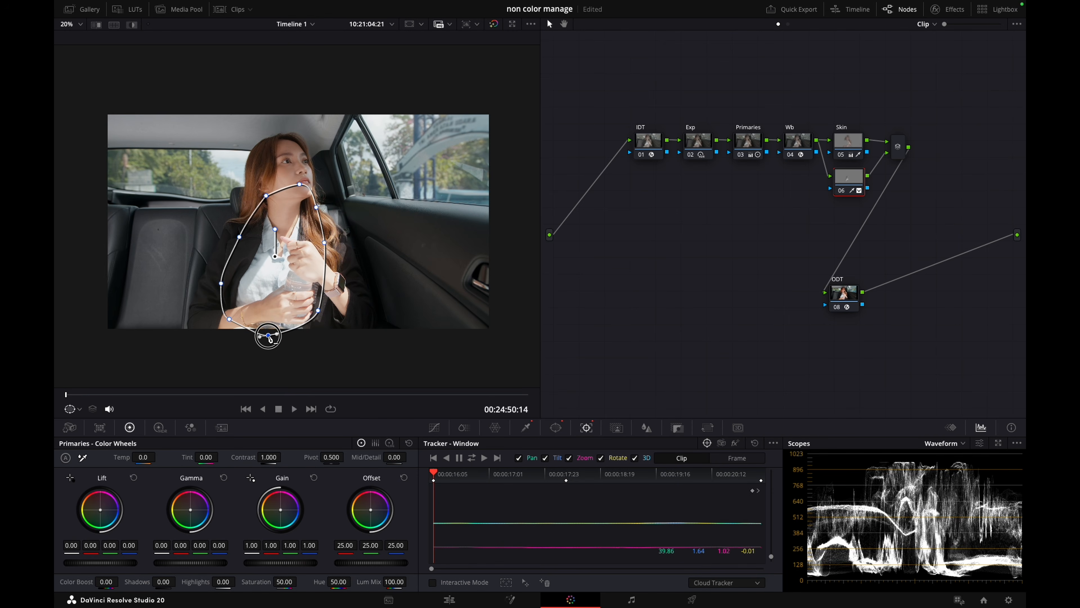
{"action": "left_click_drag", "start_coordinate": [318, 311], "coordinate": [318, 332]}
{"action": "left_click_drag", "start_coordinate": [229, 319], "coordinate": [219, 332]}
{"action": "key", "text": "shift+h"}
{"action": "key", "text": "shift+h"}
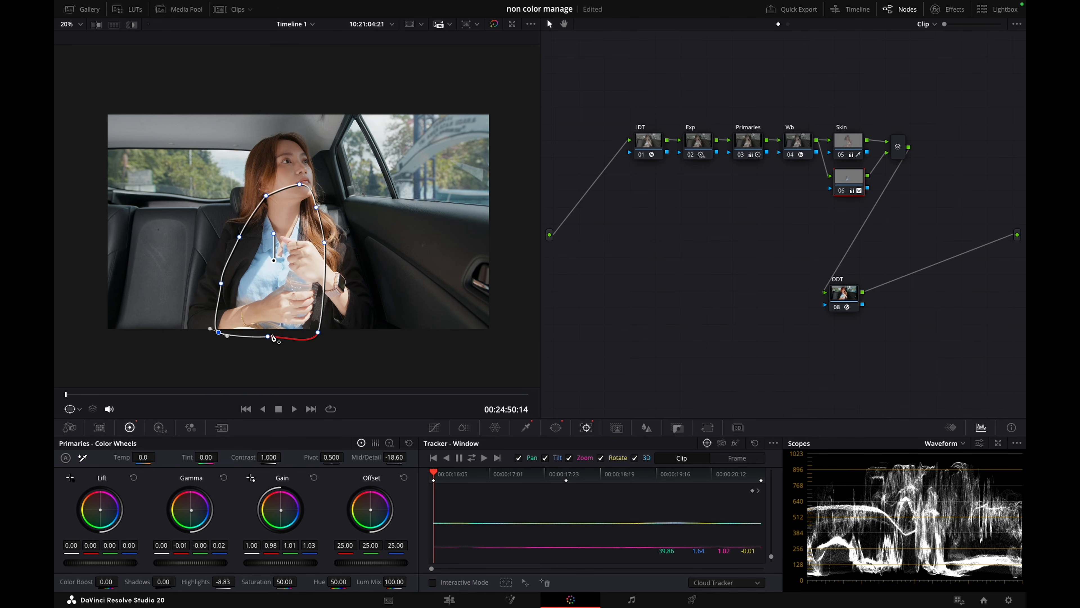
Compare the blue shirt correction with its node switched off and on
{"action": "key", "text": "super+d"}
{"action": "key", "text": "super+d"}
{"action": "key", "text": "super+d"}
{"action": "key", "text": "super+d"}
{"action": "key", "text": "super+d"}
{"action": "key", "text": "super+d"}
{"action": "scroll", "coordinate": [227, 303], "scroll_direction": "up", "scroll_amount": 4}
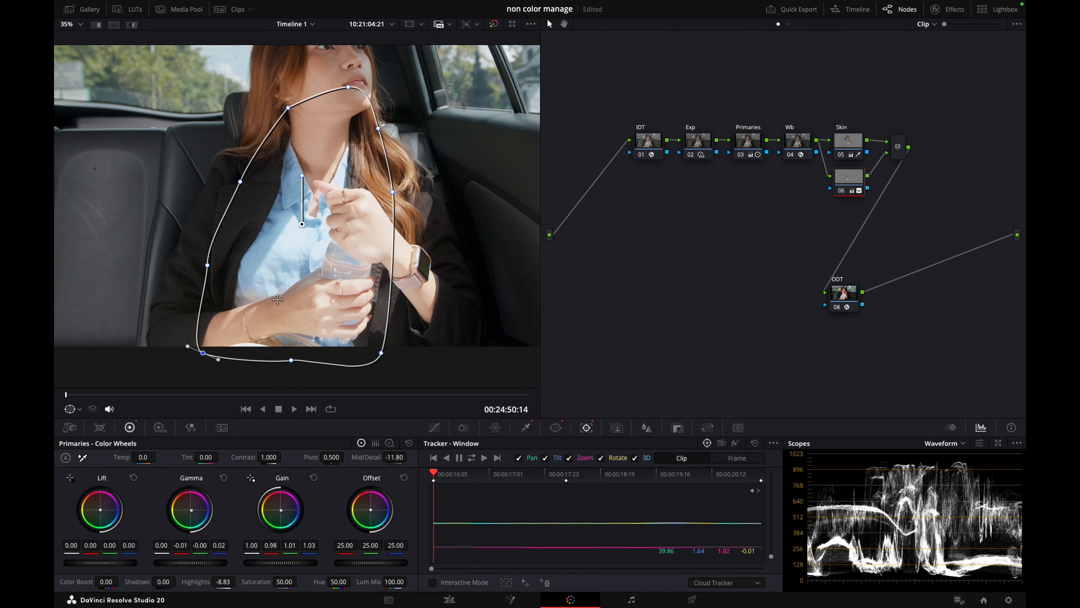
Add two samples from the lower shirt area to its key and set the luminance low to 59.1
{"action": "left_click", "coordinate": [526, 427]}
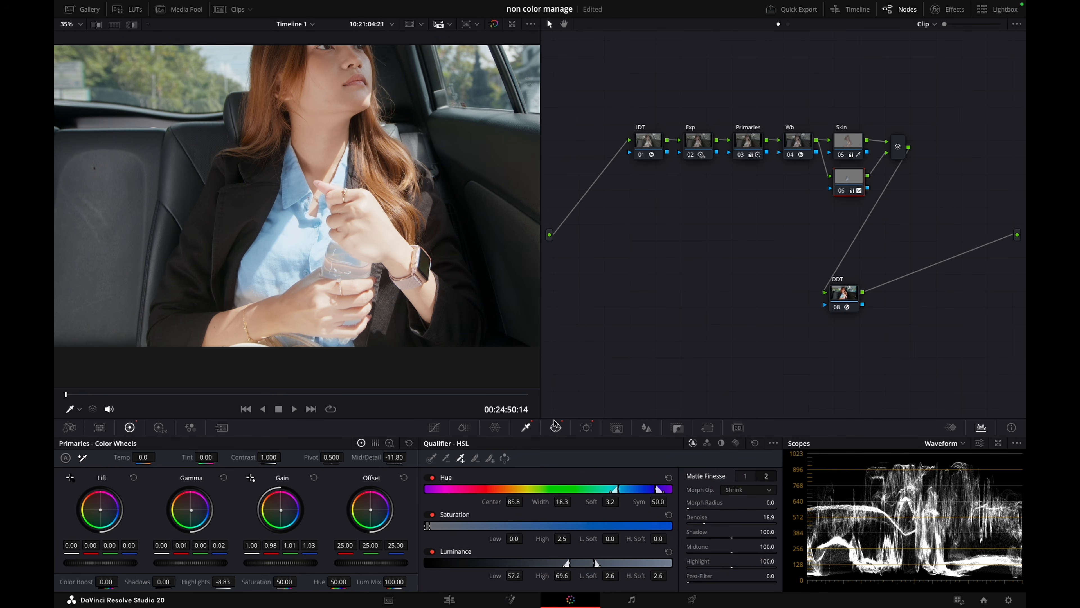
{"action": "key", "text": "shift+h"}
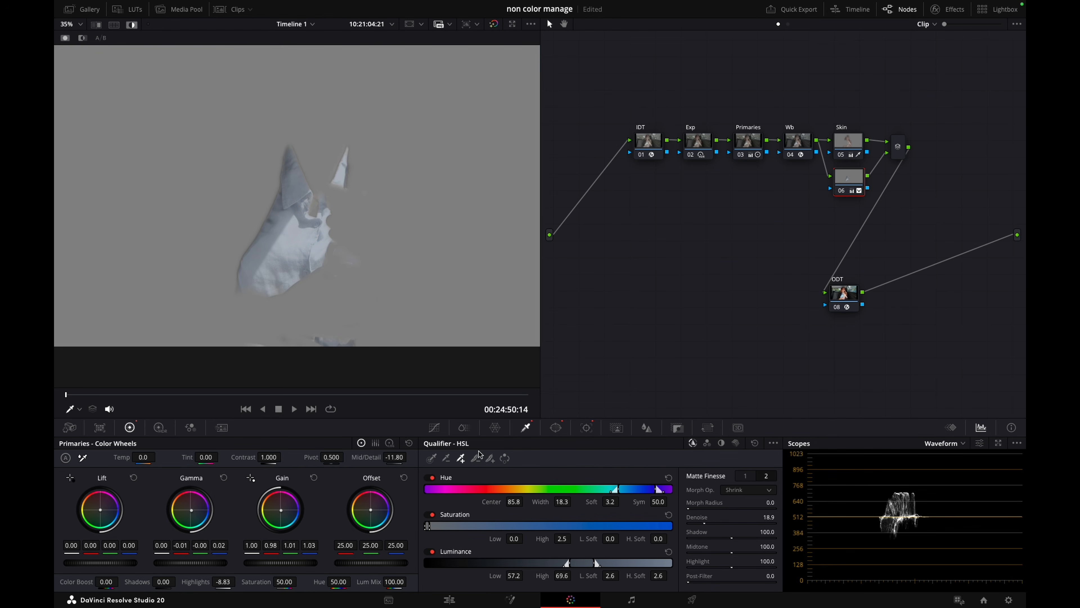
{"action": "left_click", "coordinate": [254, 303]}
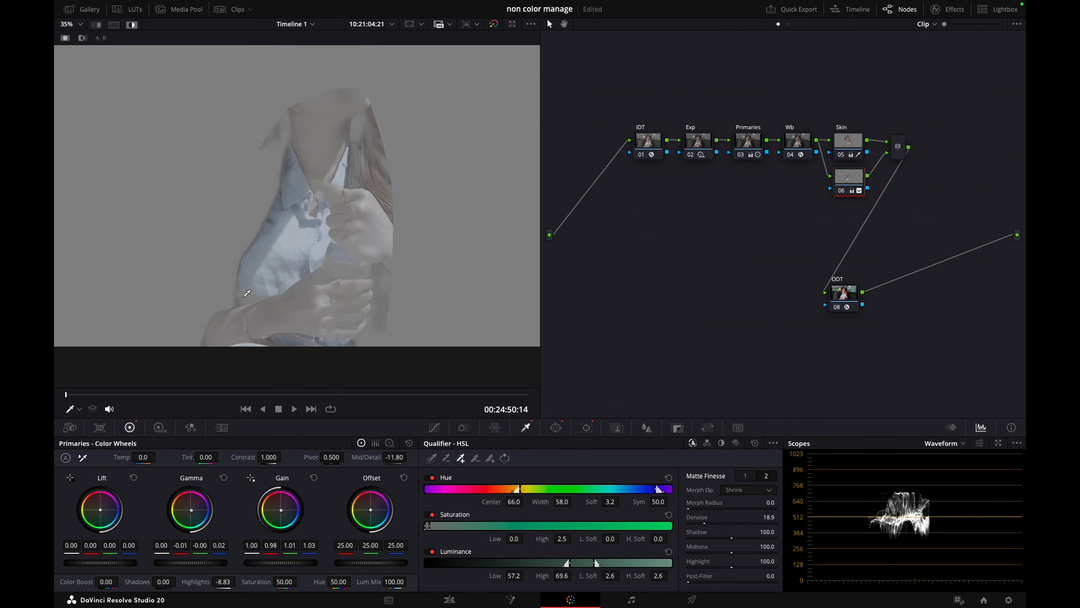
{"action": "left_click", "coordinate": [265, 299]}
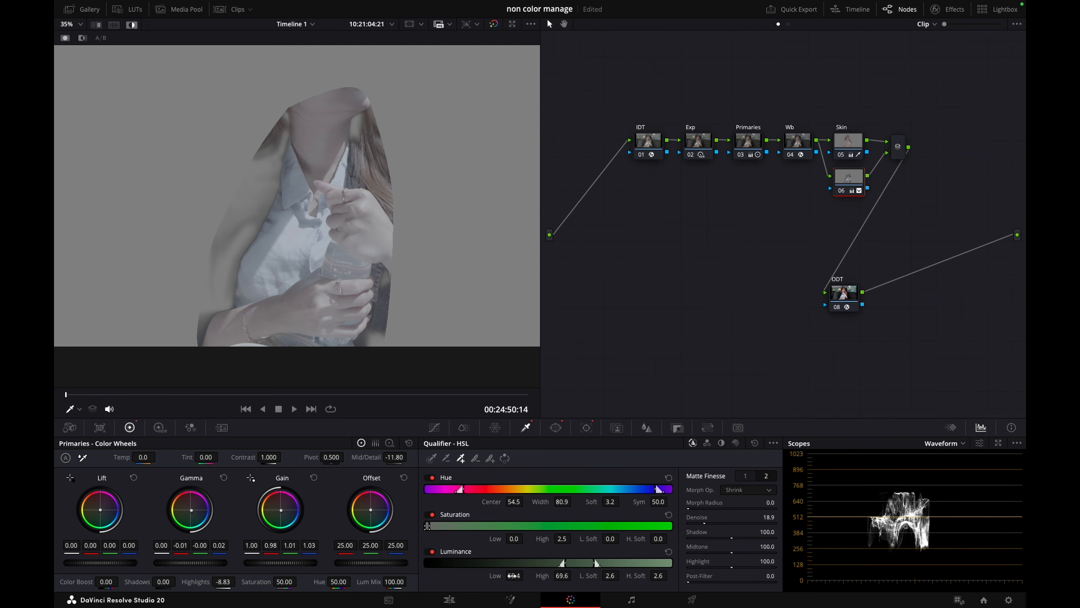
{"action": "left_click_drag", "start_coordinate": [510, 575], "coordinate": [525, 576]}
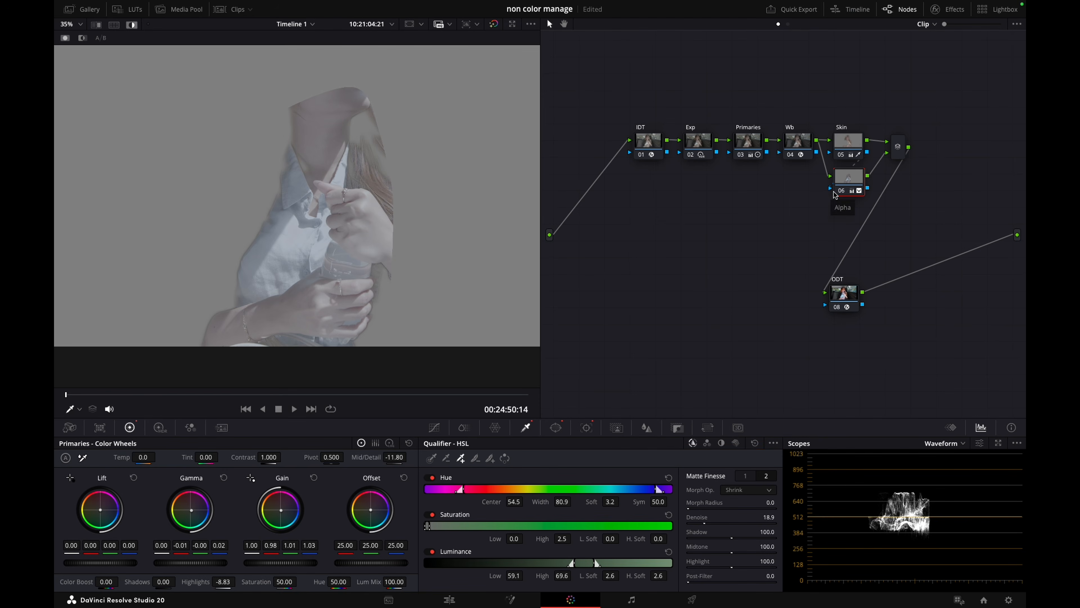
Feed the Skin node's matte into the shirt node and invert the key input to exclude the skin
{"action": "left_click_drag", "start_coordinate": [842, 184], "coordinate": [841, 188]}
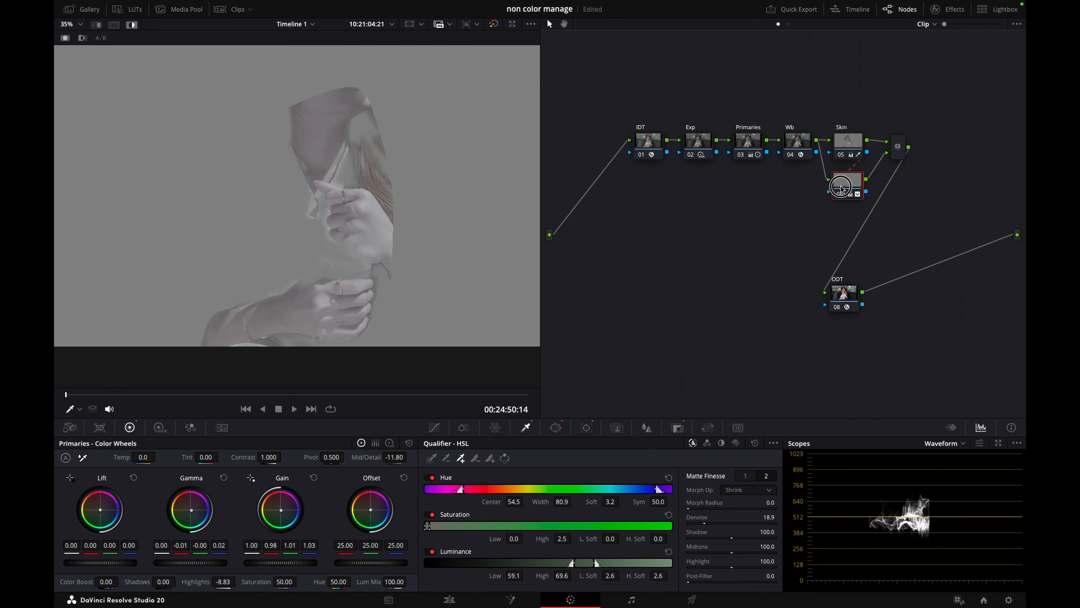
{"action": "left_click", "coordinate": [677, 427]}
{"action": "left_click", "coordinate": [751, 456]}
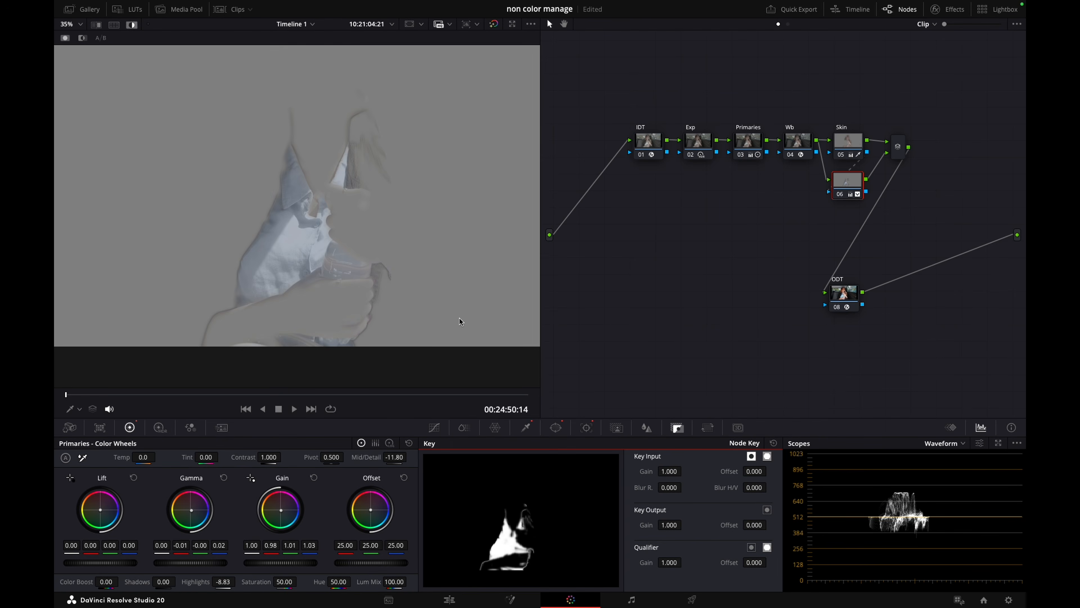
Leave the highlight view and compare the shirt correction off and on at different frames of the clip
{"action": "key", "text": "shift+h"}
{"action": "key", "text": "super+d"}
{"action": "key", "text": "super+d"}
{"action": "key", "text": "super+d"}
{"action": "key", "text": "super+d"}
{"action": "key", "text": "super+d"}
{"action": "key", "text": "super+d"}
{"action": "left_click_drag", "start_coordinate": [143, 391], "coordinate": [302, 384]}
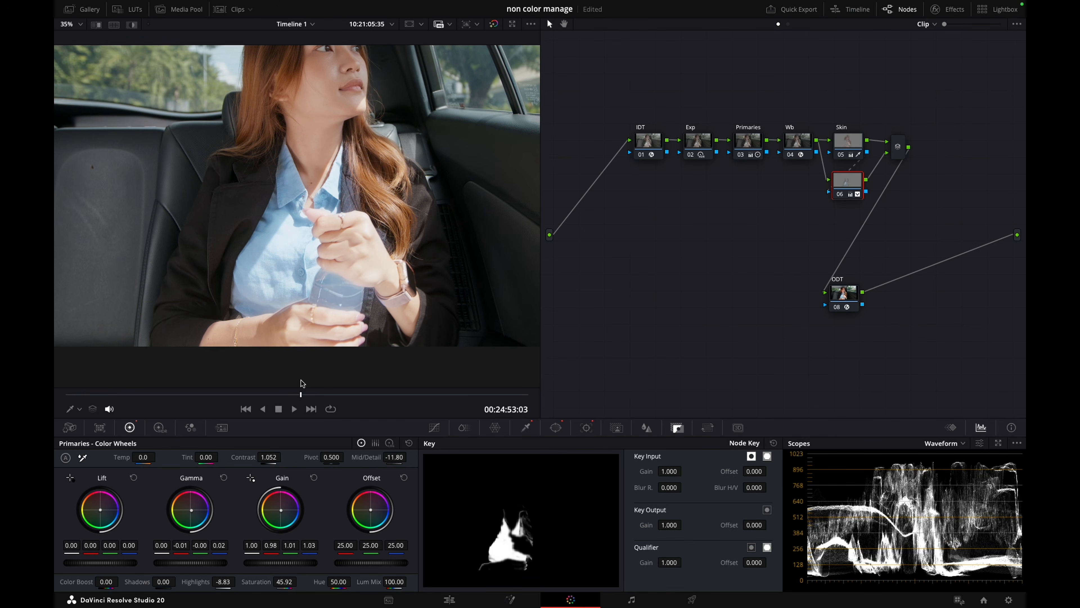
{"action": "key", "text": "super+d"}
{"action": "key", "text": "super+d"}
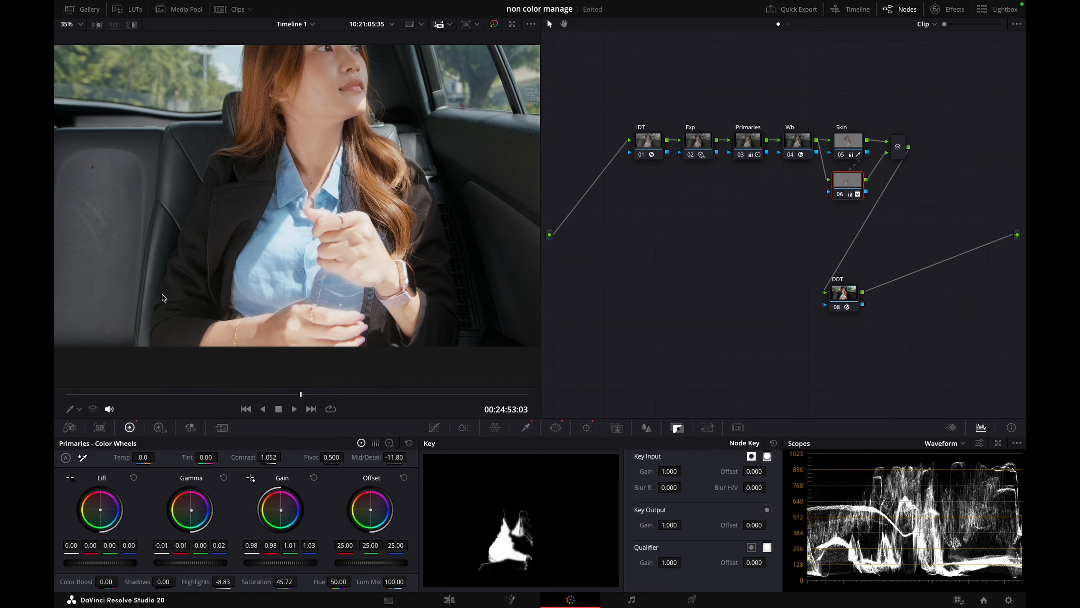
{"action": "left_click_drag", "start_coordinate": [163, 396], "coordinate": [311, 387]}
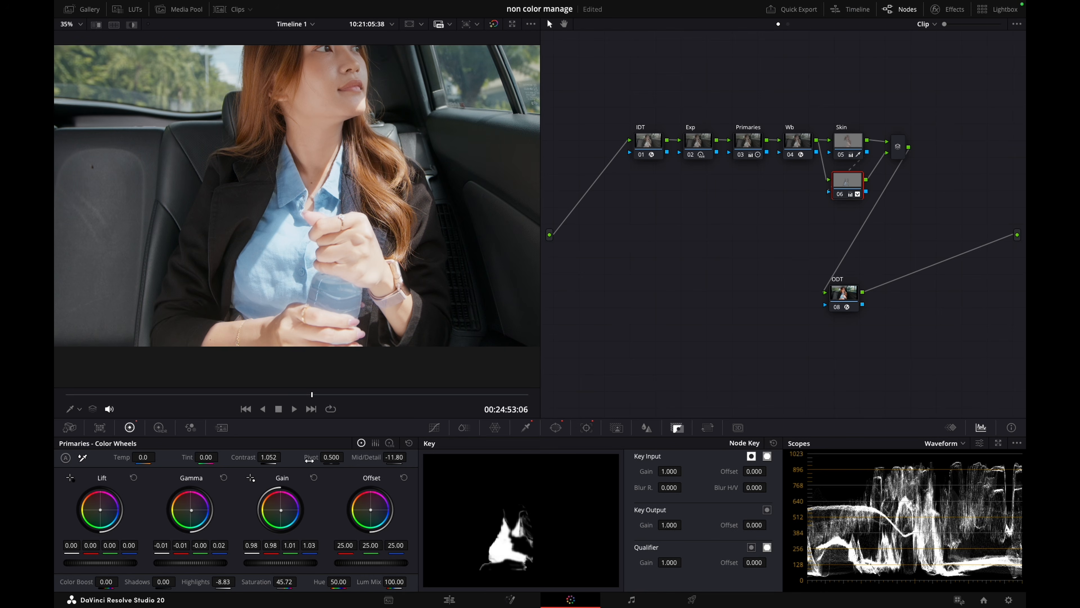
Set the shirt node's midtone detail to -15
{"action": "double_click", "coordinate": [395, 457]}
{"action": "key", "text": "BackSpace"}
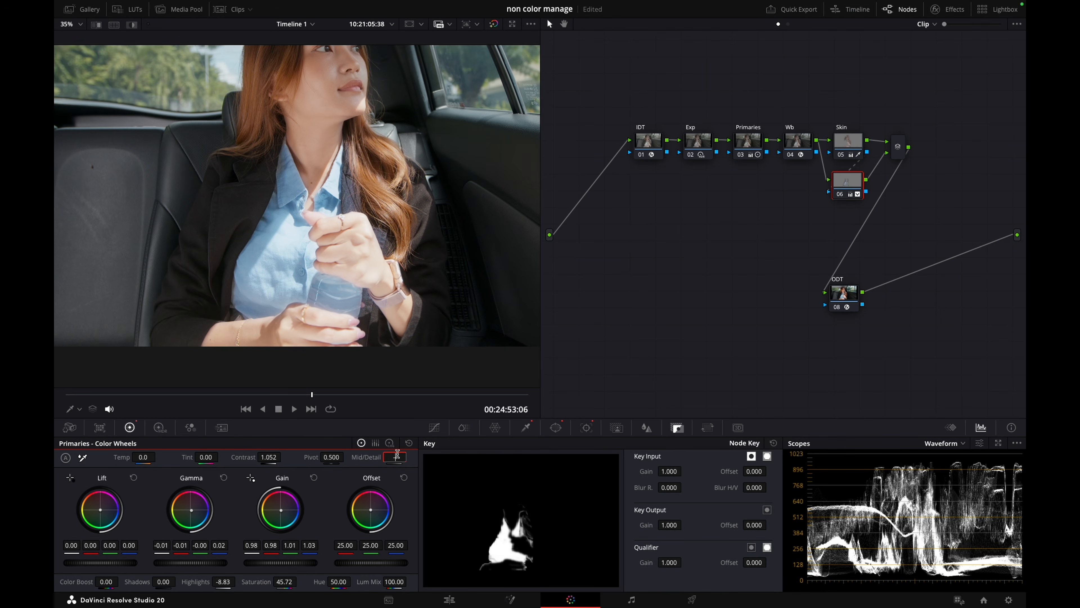
{"action": "type", "text": "-15"}
{"action": "key", "text": "Return"}
Narrow the shirt key's hue width to 53.5 while checking the matte in highlight view
{"action": "scroll", "coordinate": [362, 232], "scroll_direction": "up", "scroll_amount": 2}
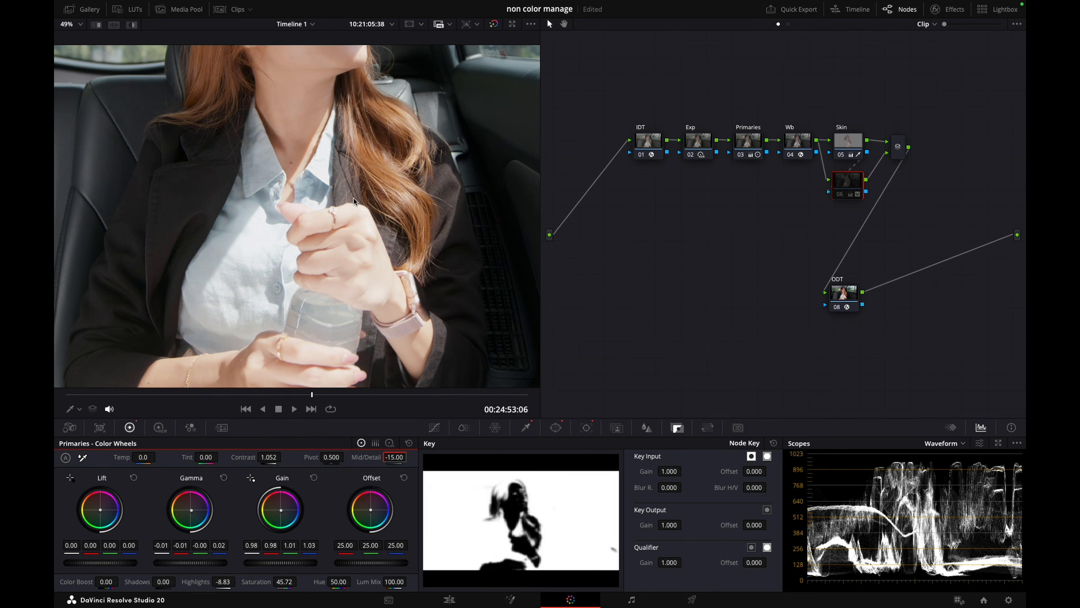
{"action": "key", "text": "shift+h"}
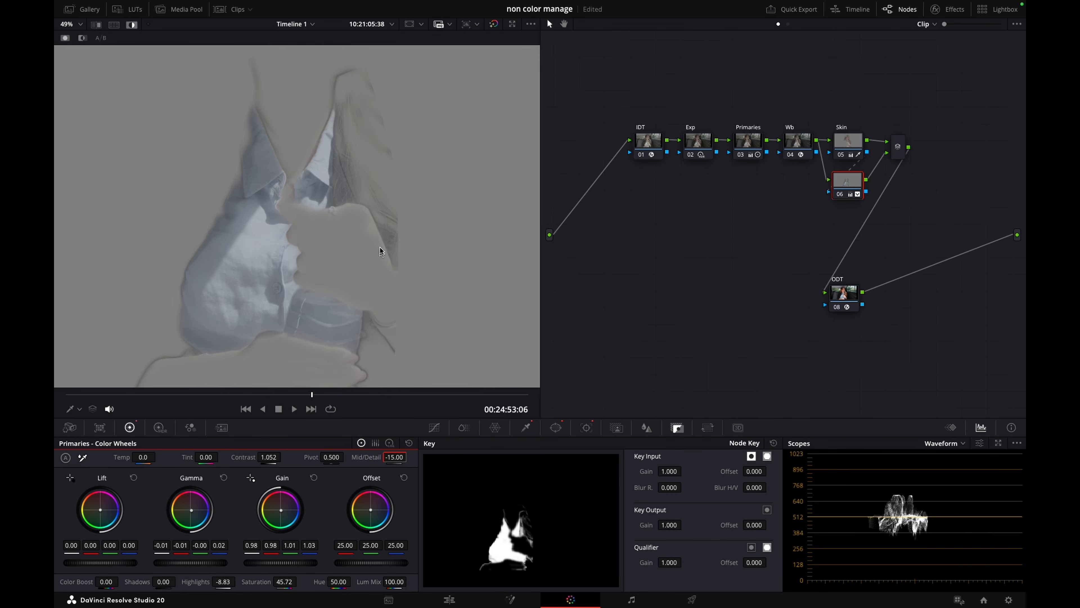
{"action": "left_click", "coordinate": [526, 428]}
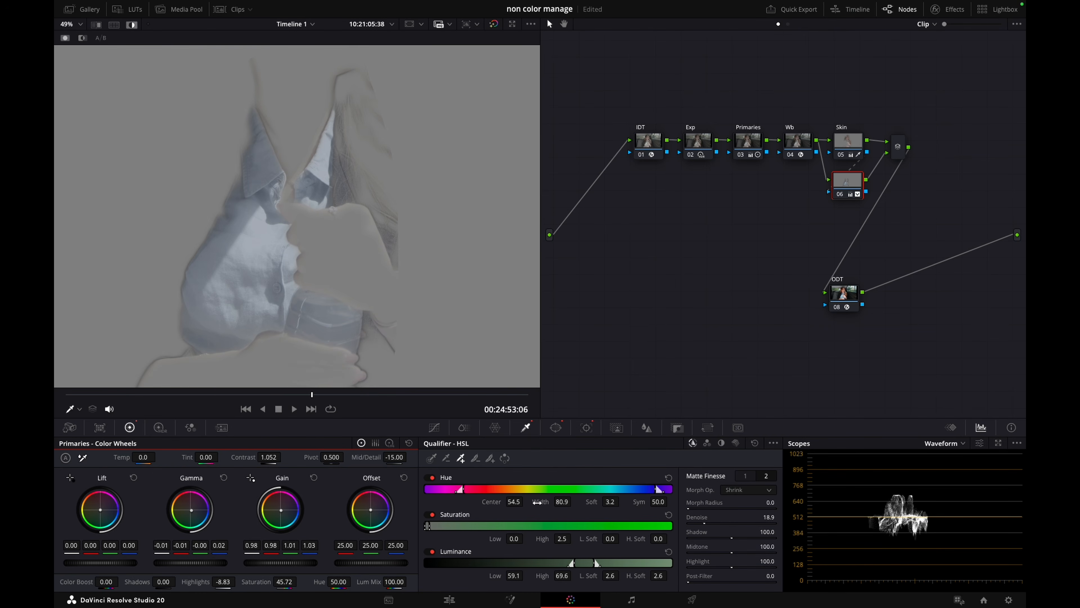
{"action": "left_click_drag", "start_coordinate": [562, 502], "coordinate": [584, 497]}
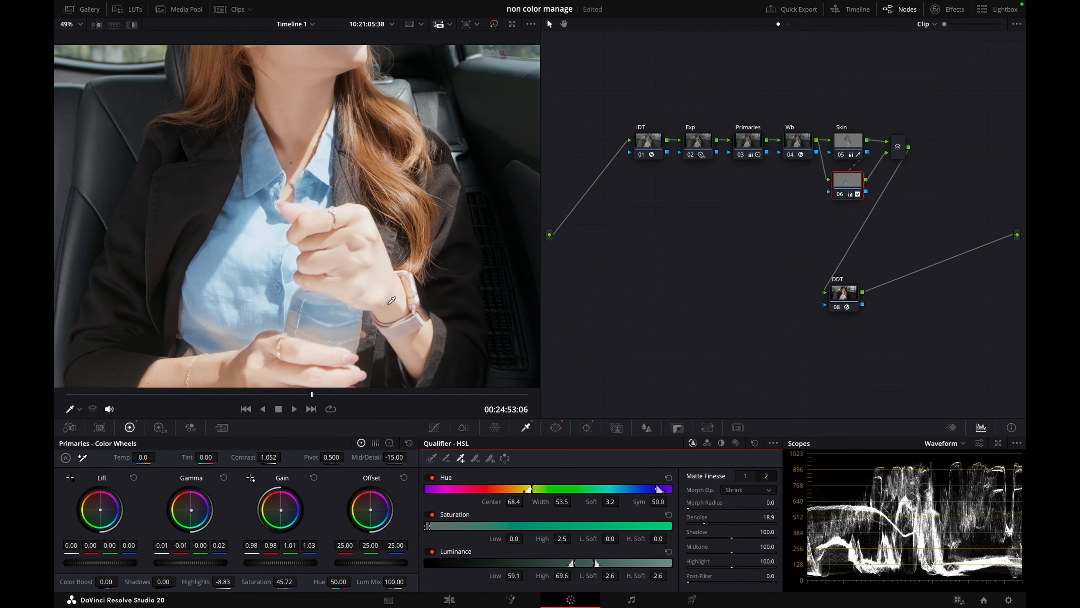
Label the shirt node Kemeja and move it slightly lower beneath the Skin node
{"action": "scroll", "coordinate": [480, 279], "scroll_direction": "down", "scroll_amount": 5}
{"action": "right_click", "coordinate": [849, 188]}
{"action": "left_click", "coordinate": [871, 209]}
{"action": "type", "text": "Kemeja"}
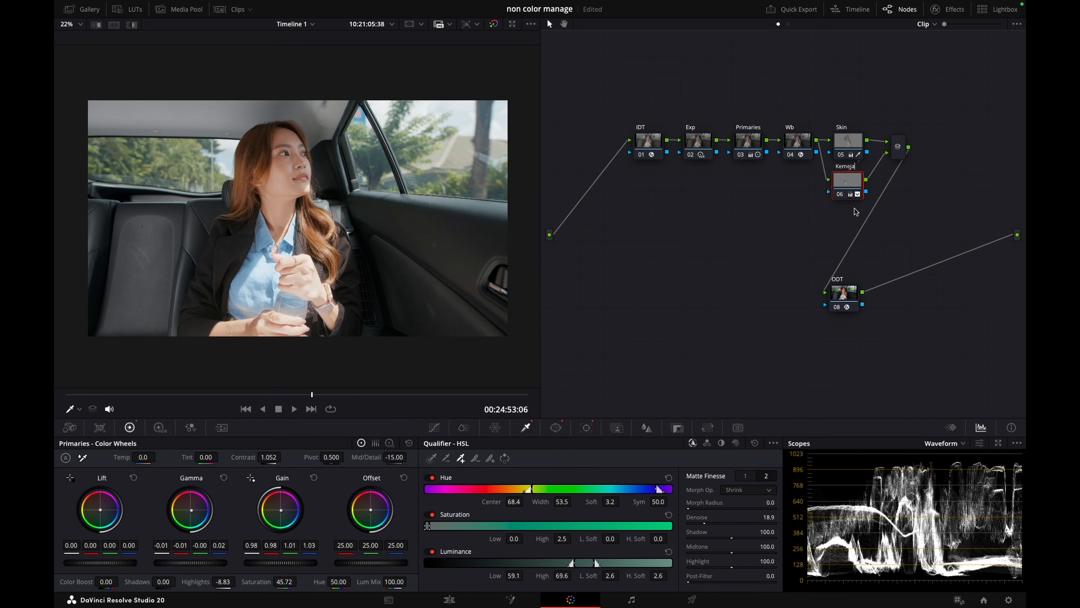
{"action": "left_click", "coordinate": [768, 256]}
{"action": "left_click_drag", "start_coordinate": [848, 188], "coordinate": [846, 191]}
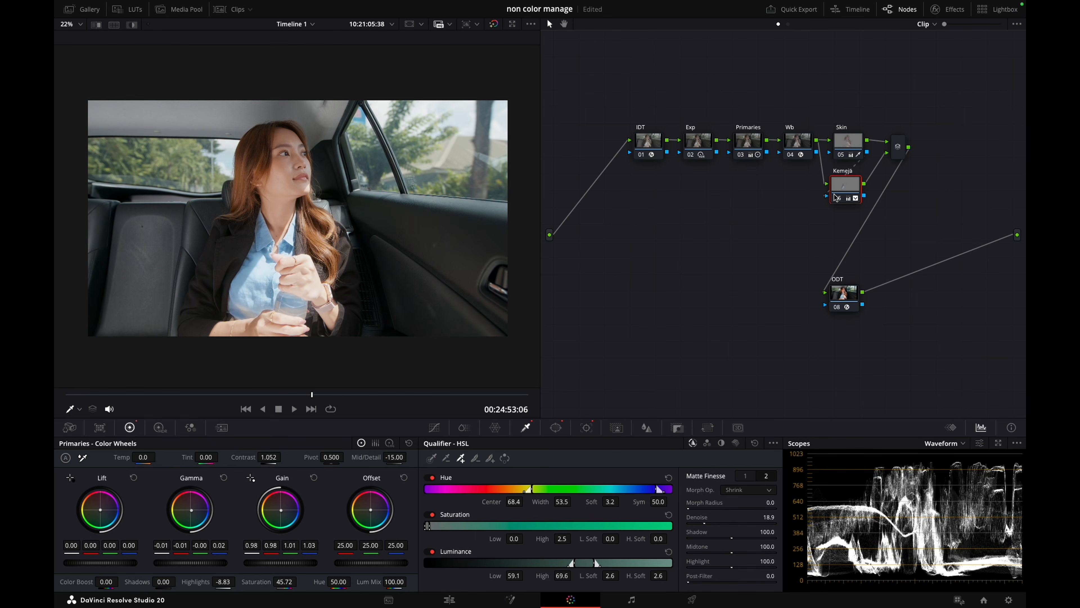
Add another layer node below the Kemeja node and move the ODT node aside to make room
{"action": "key", "text": "alt+s"}
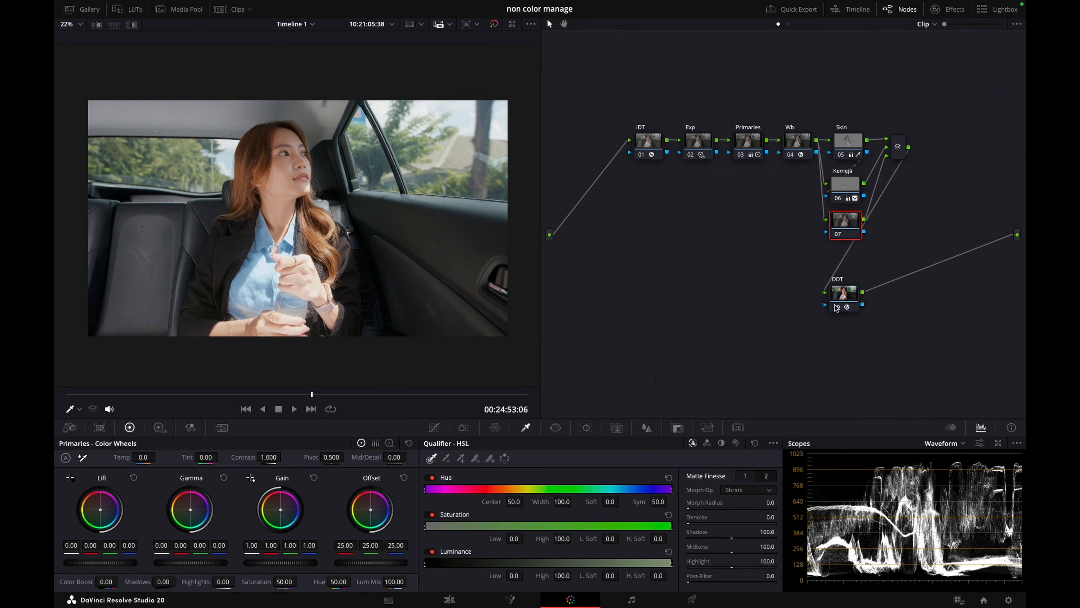
{"action": "left_click_drag", "start_coordinate": [836, 307], "coordinate": [887, 313]}
{"action": "left_click_drag", "start_coordinate": [851, 226], "coordinate": [852, 230]}
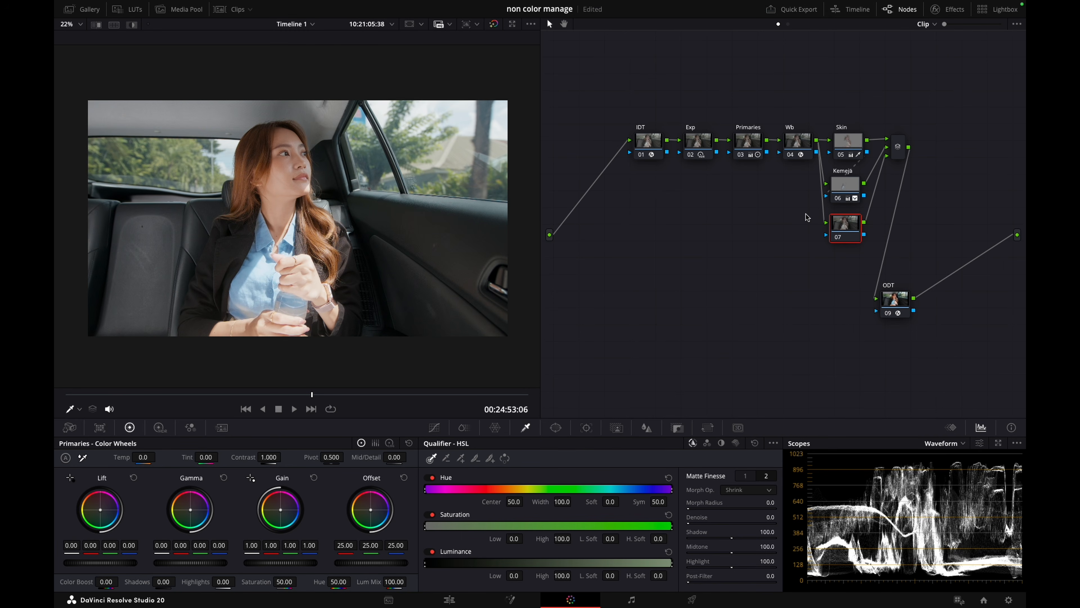
Label the new layer node sky and key its bright areas with luminance low 65.2 and low softness 10.6
{"action": "mouse_move", "coordinate": [301, 397]}
{"action": "left_mouse_down"}
{"action": "mouse_move", "coordinate": [494, 387]}
{"action": "mouse_move", "coordinate": [304, 391]}
{"action": "left_mouse_up"}
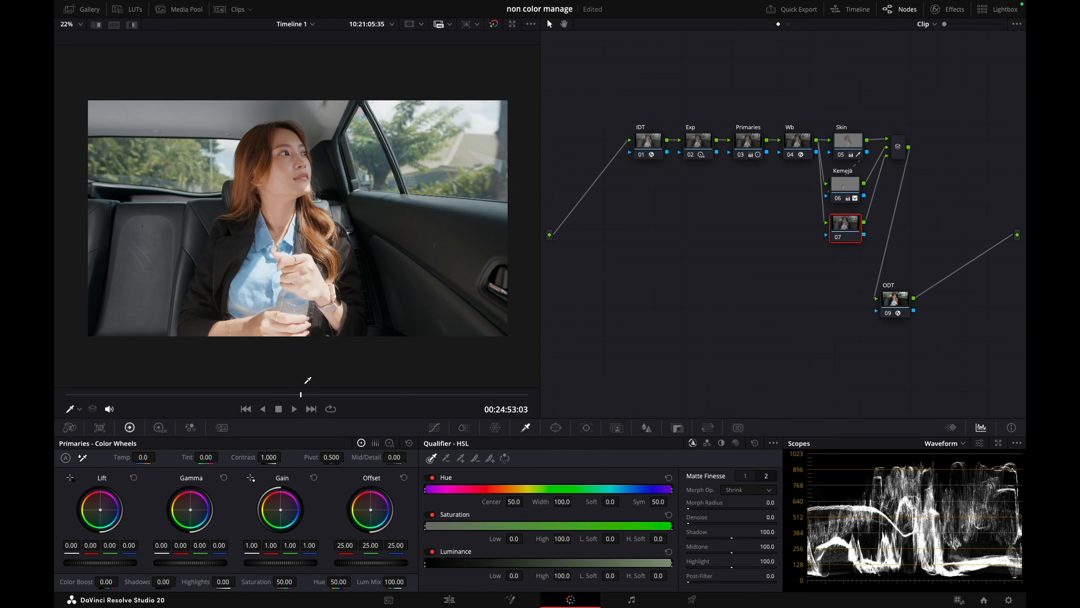
{"action": "right_click", "coordinate": [841, 231]}
{"action": "key", "text": "Escape"}
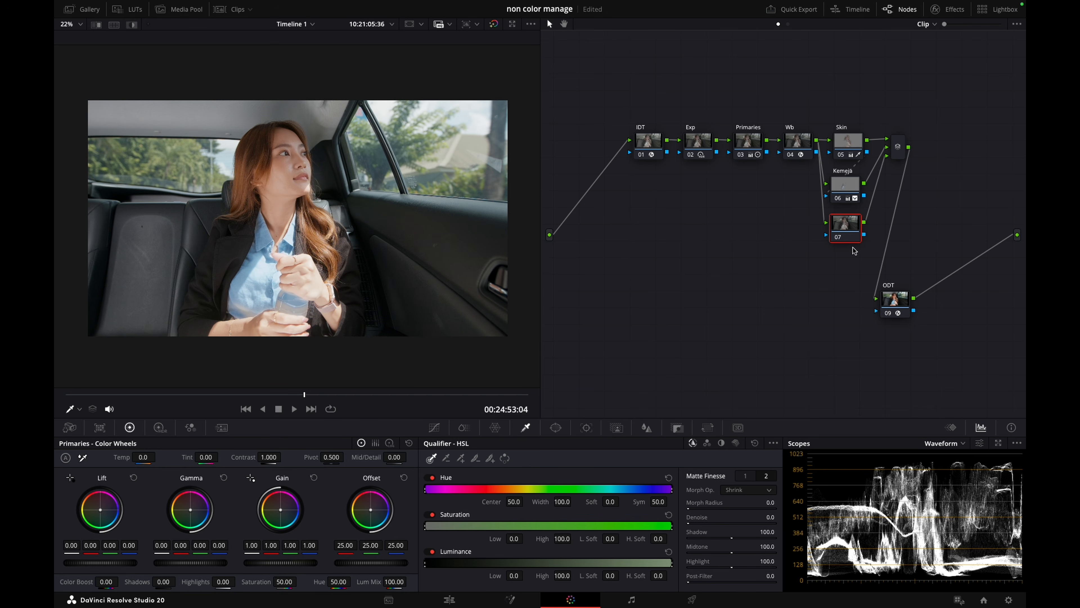
{"action": "key", "text": "Return"}
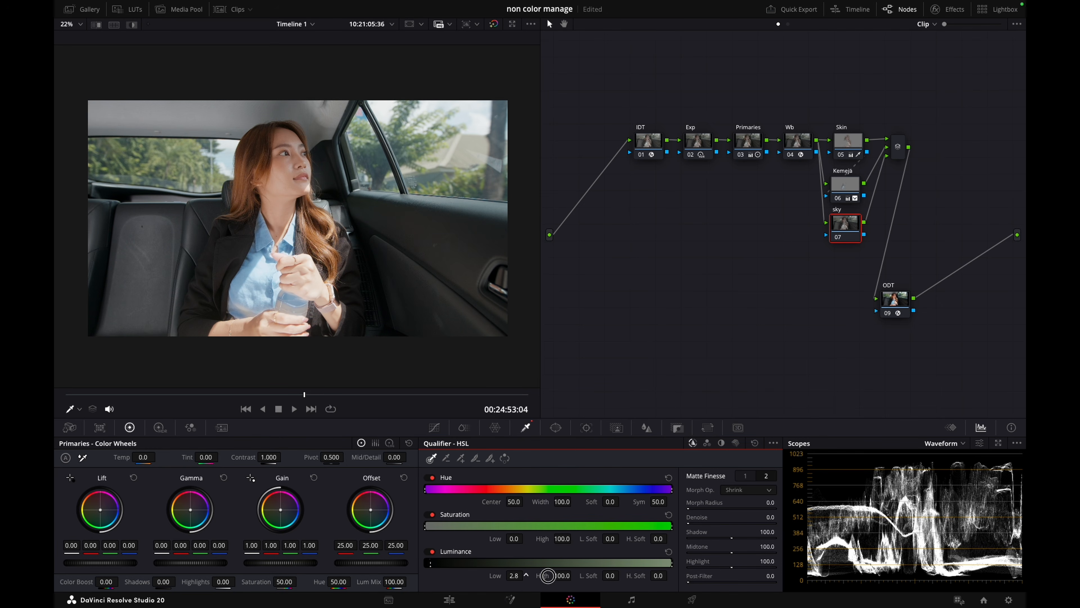
{"action": "left_click_drag", "start_coordinate": [513, 575], "coordinate": [676, 574]}
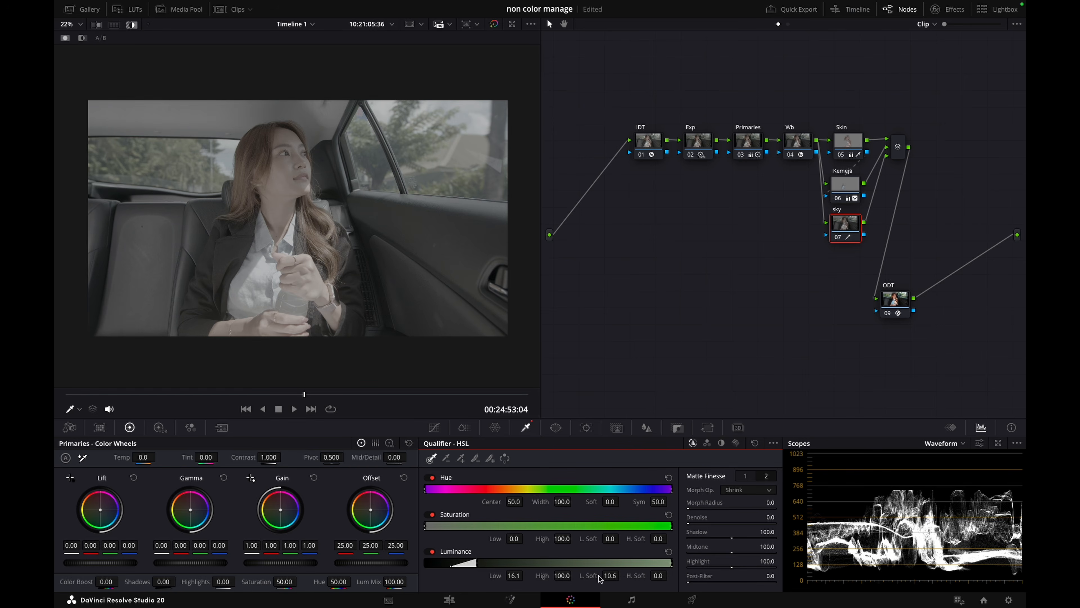
{"action": "left_click_drag", "start_coordinate": [517, 575], "coordinate": [761, 555]}
Feed the Kemeja node's matte into the sky node and invert the key input
{"action": "left_click_drag", "start_coordinate": [863, 196], "coordinate": [826, 235]}
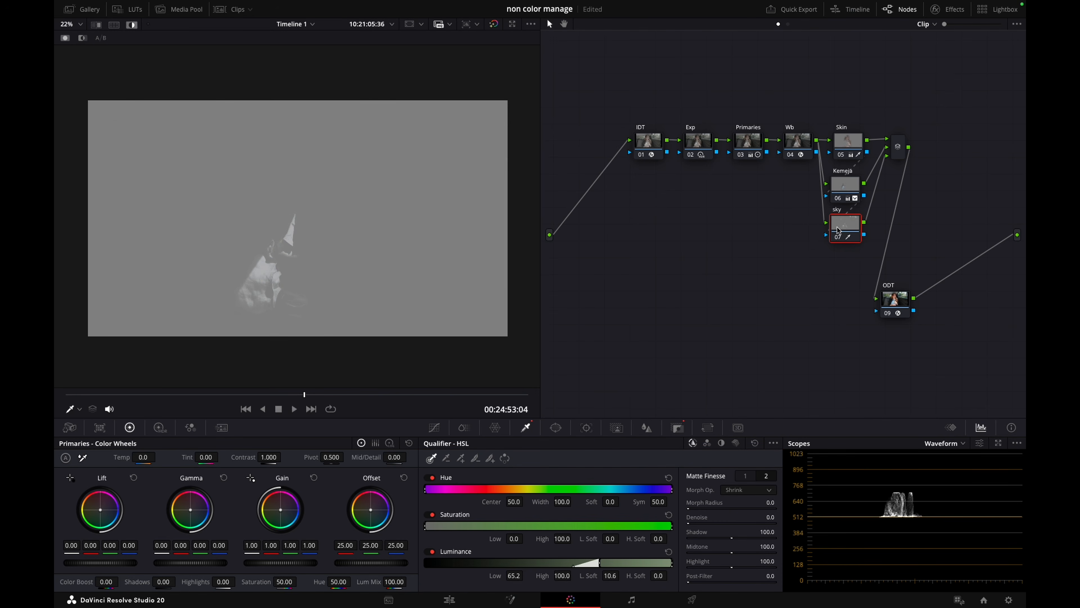
{"action": "left_click", "coordinate": [677, 427]}
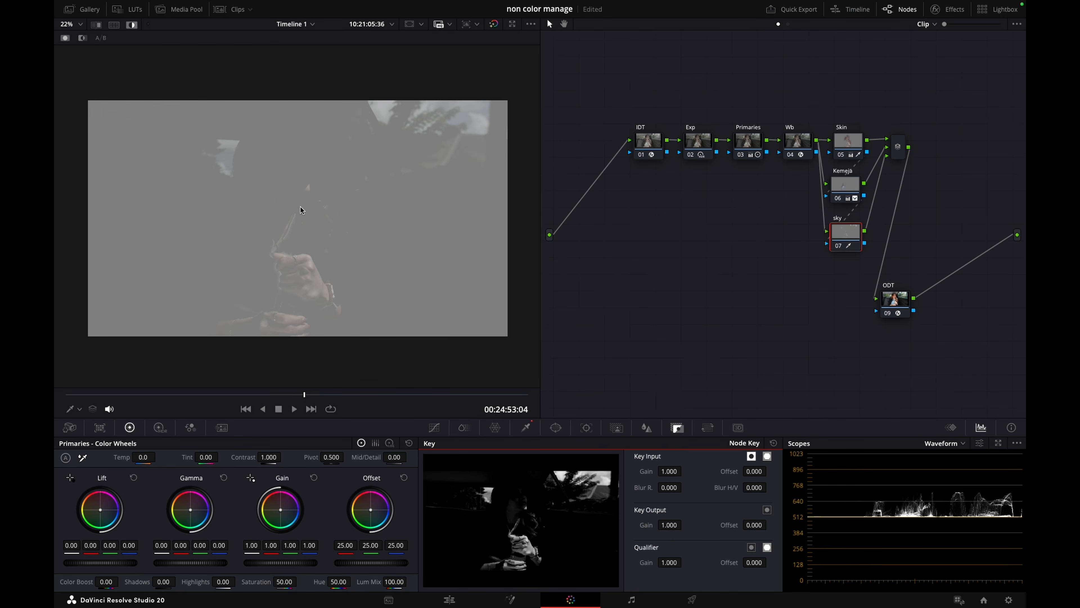
{"action": "left_click", "coordinate": [526, 427]}
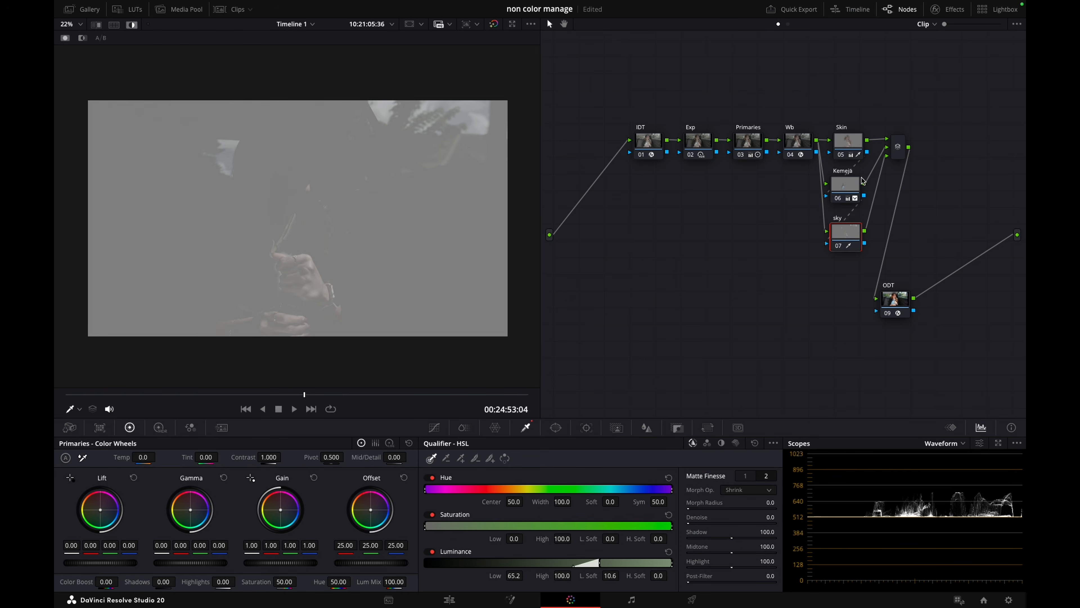
Remove the matte link between the Kemeja and sky nodes
{"action": "left_click_drag", "start_coordinate": [867, 152], "coordinate": [827, 195]}
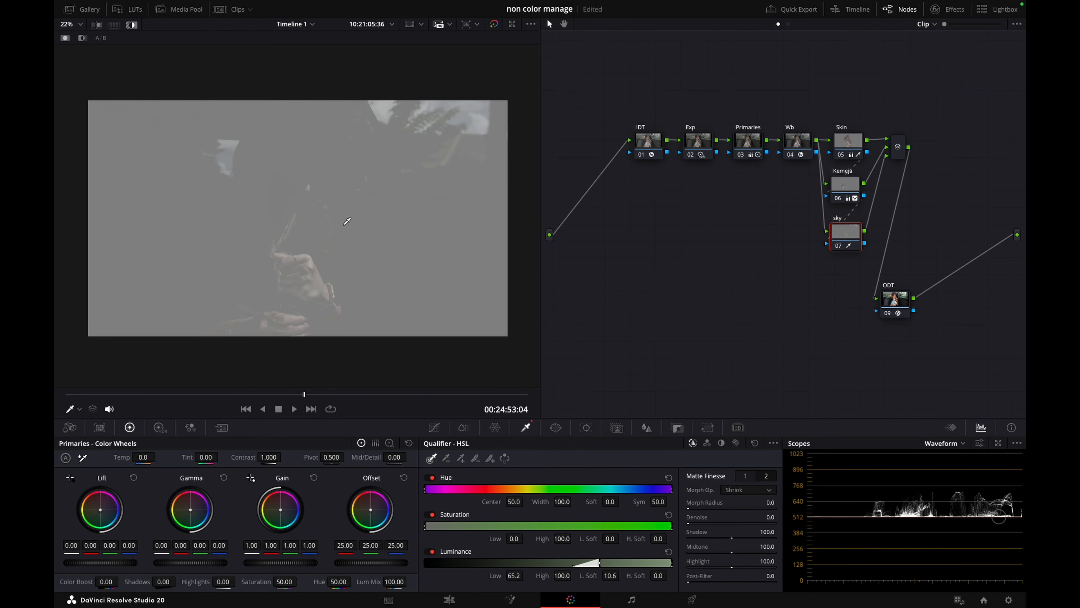
{"action": "right_click", "coordinate": [854, 213]}
{"action": "left_click", "coordinate": [856, 234]}
{"action": "key", "text": "Delete"}
Draw a closed curve window around the woman on the sky node, extending its base below the frame
{"action": "left_click", "coordinate": [555, 428]}
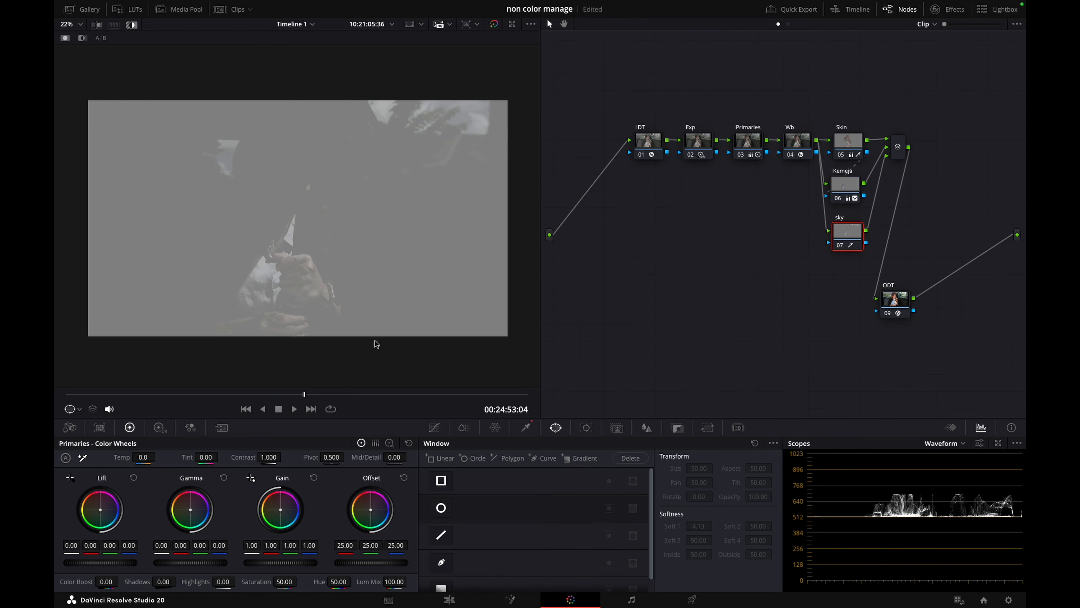
{"action": "left_click", "coordinate": [441, 562]}
{"action": "left_click", "coordinate": [320, 133]}
{"action": "left_click", "coordinate": [427, 286]}
{"action": "scroll", "coordinate": [449, 359], "scroll_direction": "down", "scroll_amount": 1}
{"action": "left_click_drag", "start_coordinate": [450, 359], "coordinate": [417, 358]}
{"action": "left_click", "coordinate": [184, 357]}
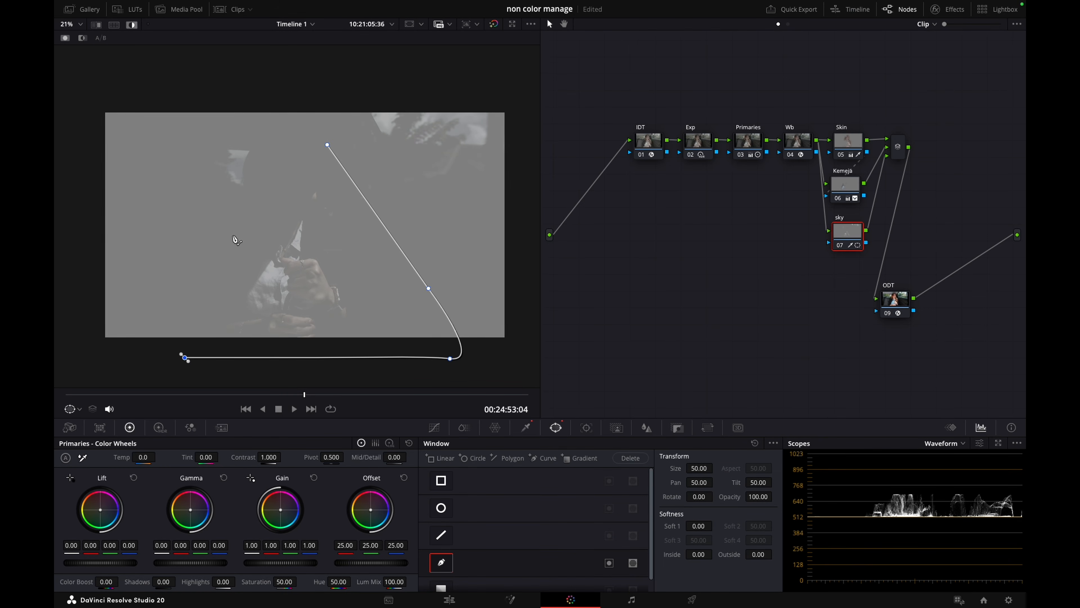
{"action": "left_click", "coordinate": [327, 146]}
{"action": "left_click_drag", "start_coordinate": [327, 145], "coordinate": [312, 142]}
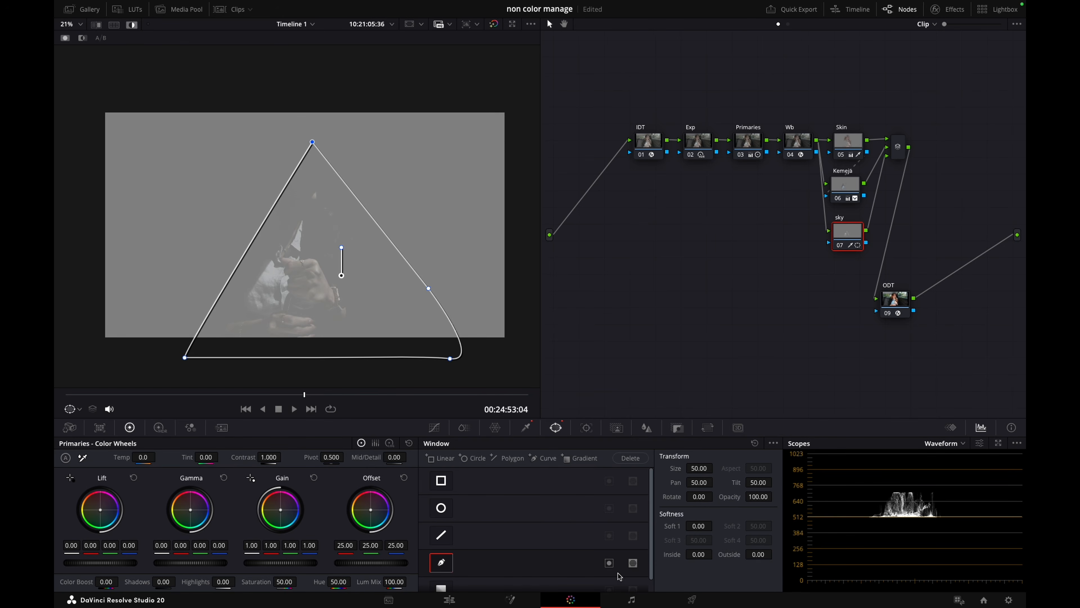
Set the curve window's Soft 1 to 2.24 and invert the window to exclude the woman from the sky key
{"action": "mouse_move", "coordinate": [699, 525]}
{"action": "left_mouse_down"}
{"action": "mouse_move", "coordinate": [741, 523]}
{"action": "mouse_move", "coordinate": [704, 524]}
{"action": "left_mouse_up"}
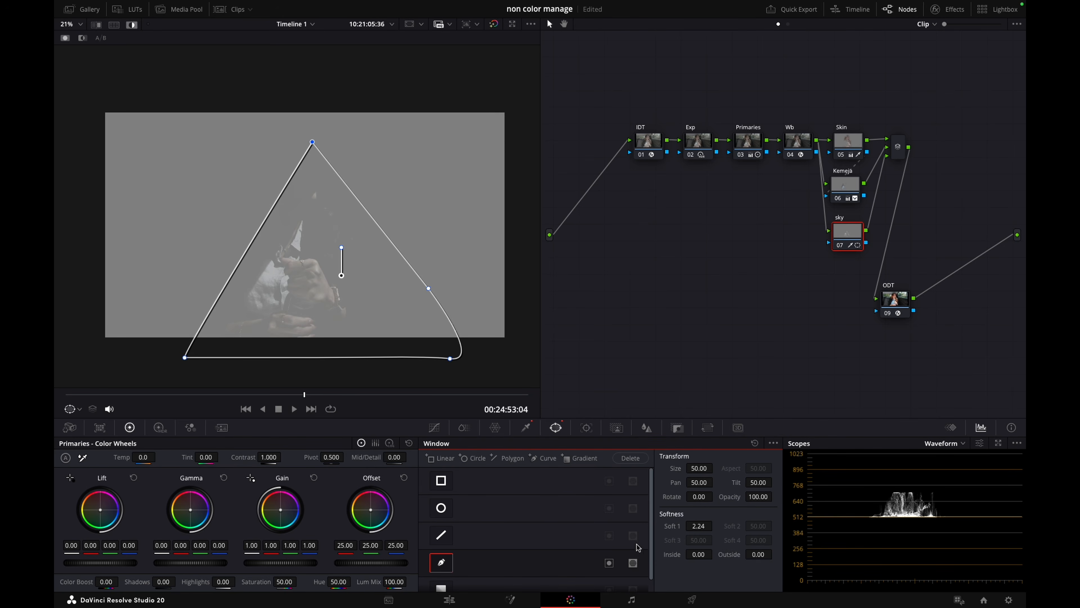
{"action": "left_click", "coordinate": [609, 562]}
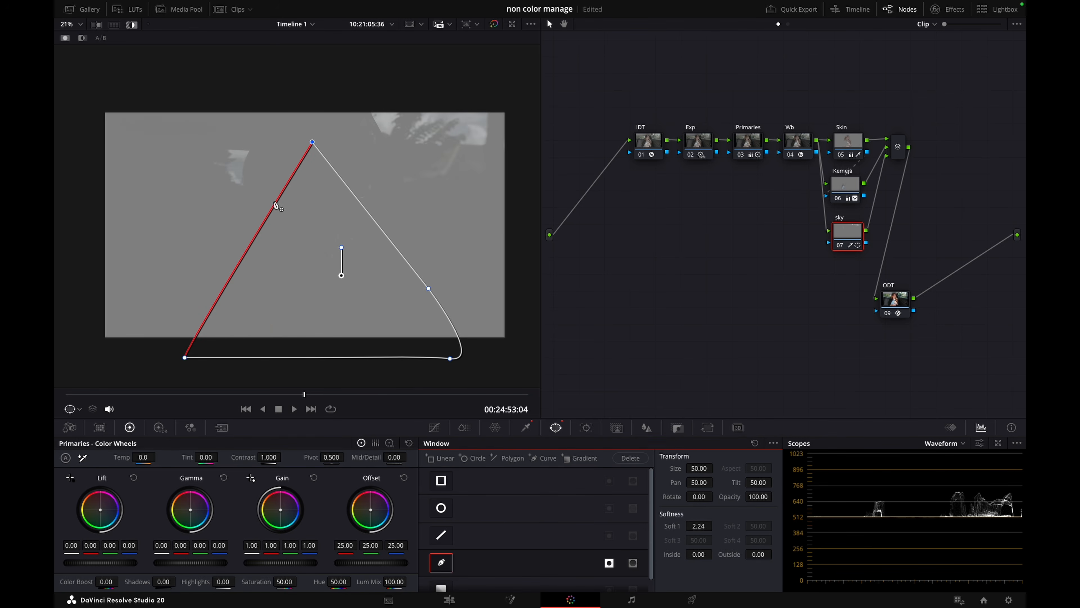
Move the playhead to 00:24:55:07 and examine the sky key in the highlight view
{"action": "key", "text": "shift+h"}
{"action": "key", "text": "shift+h"}
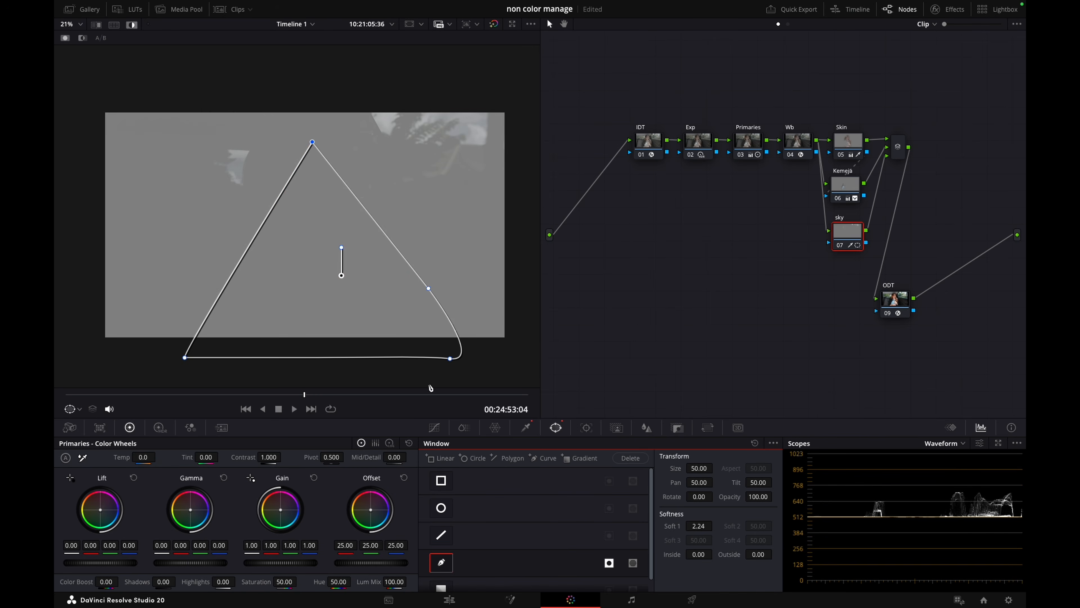
{"action": "key", "text": "shift+h"}
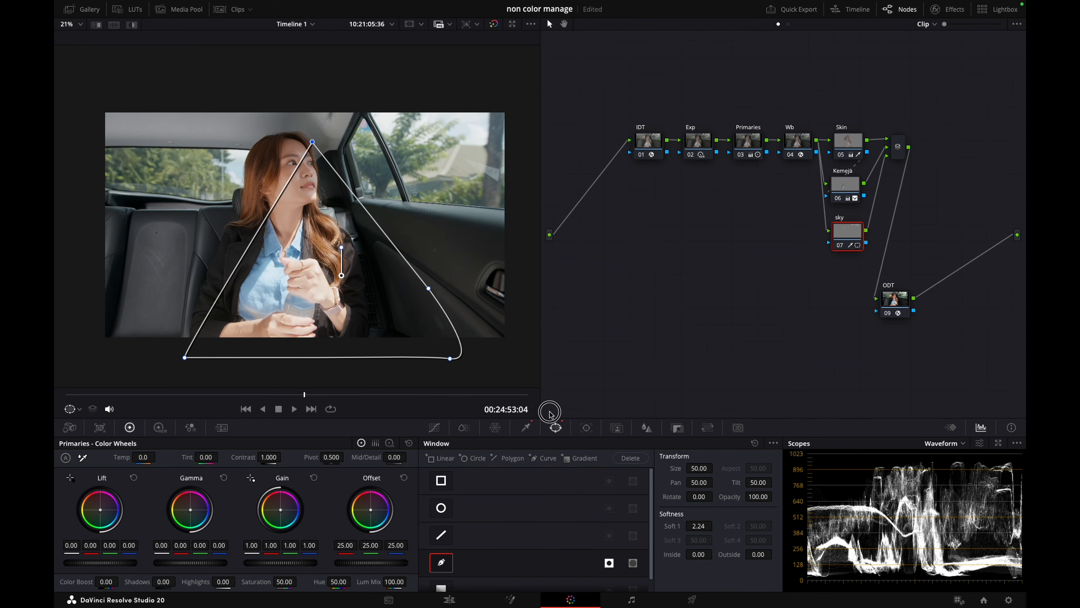
{"action": "left_click_drag", "start_coordinate": [136, 392], "coordinate": [497, 388]}
{"action": "key", "text": "shift+h"}
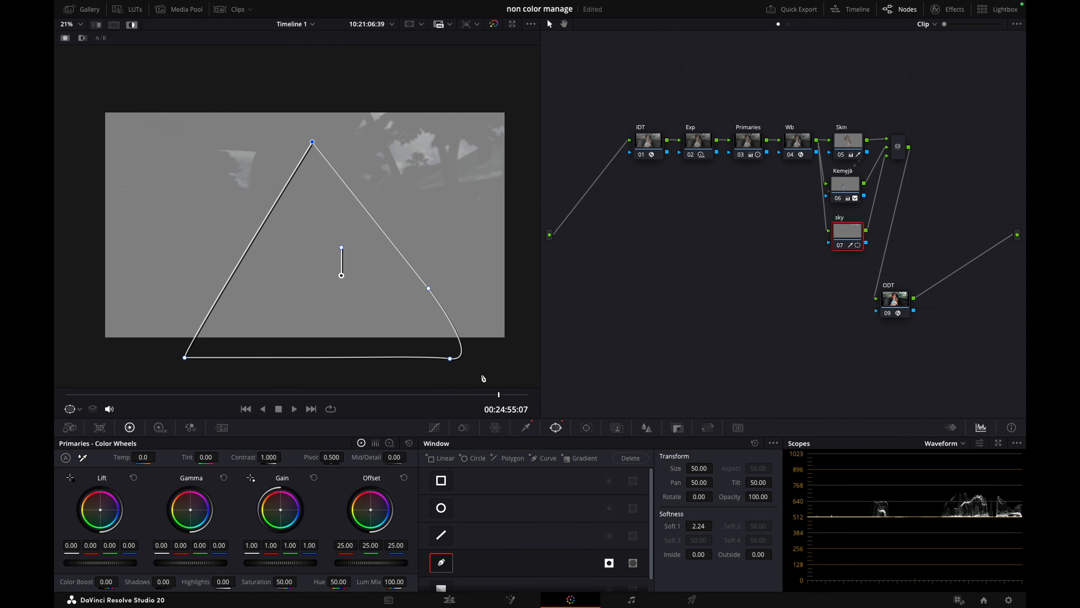
Shift the sky node's curve window to Pan 48.65, Tilt 46.88 and reshape it with an added point so its edge follows the door sill
{"action": "key", "text": "shift+h"}
{"action": "scroll", "coordinate": [413, 202], "scroll_direction": "up", "scroll_amount": 3}
{"action": "left_click_drag", "start_coordinate": [349, 220], "coordinate": [353, 212]}
{"action": "left_click_drag", "start_coordinate": [439, 316], "coordinate": [507, 217]}
{"action": "left_click_drag", "start_coordinate": [367, 157], "coordinate": [343, 230]}
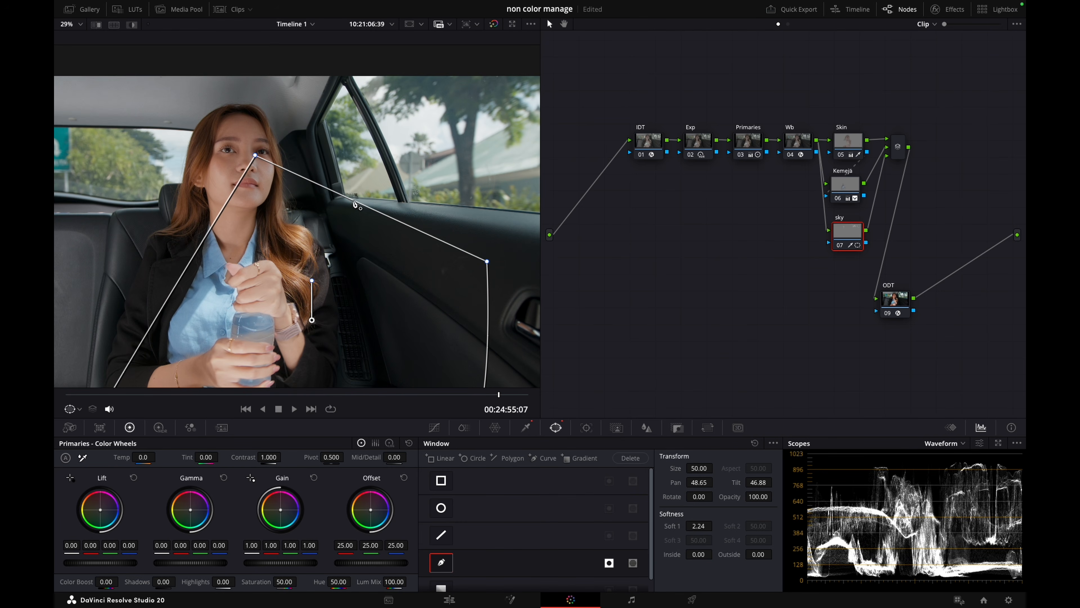
{"action": "left_click", "coordinate": [341, 196]}
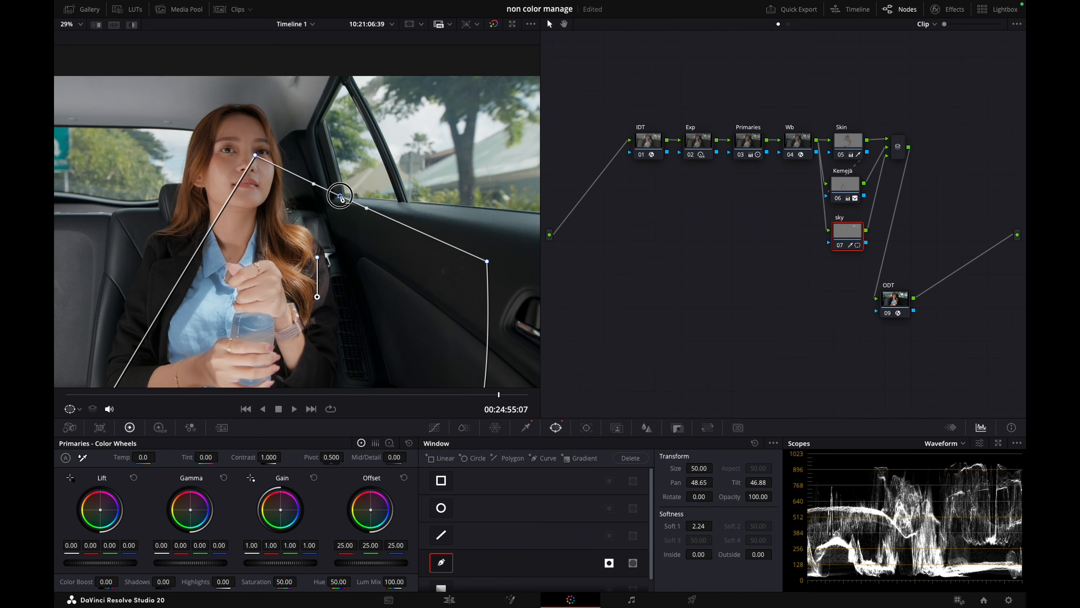
{"action": "scroll", "coordinate": [392, 253], "scroll_direction": "down", "scroll_amount": 3}
{"action": "left_click_drag", "start_coordinate": [445, 199], "coordinate": [462, 150]}
{"action": "left_click", "coordinate": [334, 137]}
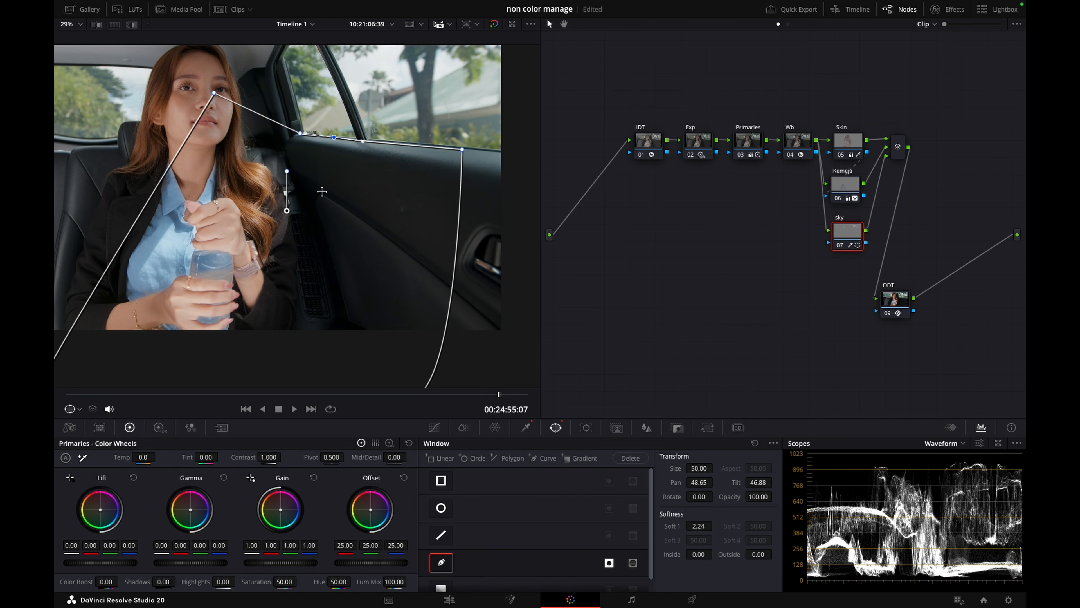
Track the sky node's curve window forward and in reverse through the clip
{"action": "left_click", "coordinate": [585, 428]}
{"action": "left_click", "coordinate": [471, 457]}
{"action": "scroll", "coordinate": [307, 296], "scroll_direction": "down", "scroll_amount": 3}
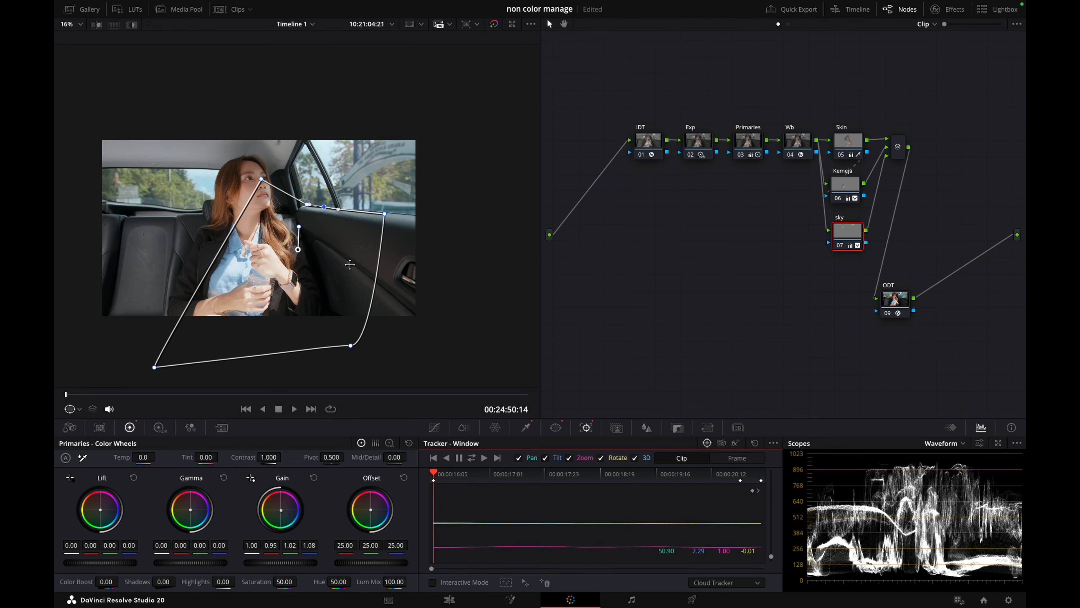
Compare the image with the sky node disabled and enabled
{"action": "key", "text": "super+d"}
{"action": "key", "text": "super+d"}
{"action": "key", "text": "super+d"}
{"action": "key", "text": "super+d"}
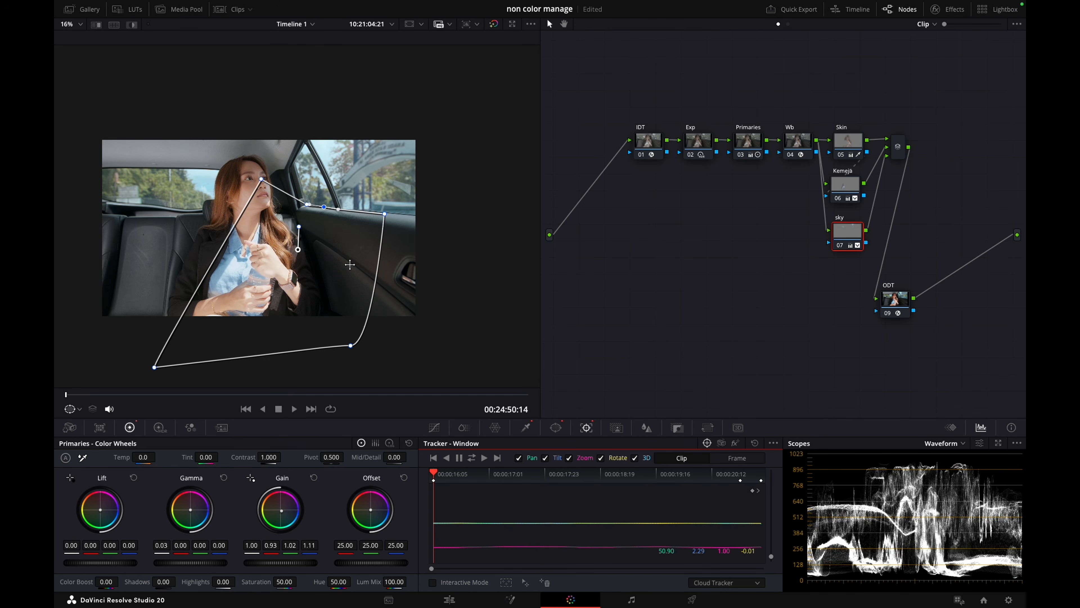
{"action": "key", "text": "super+d"}
{"action": "key", "text": "super+d"}
{"action": "key", "text": "super+d"}
{"action": "key", "text": "super+d"}
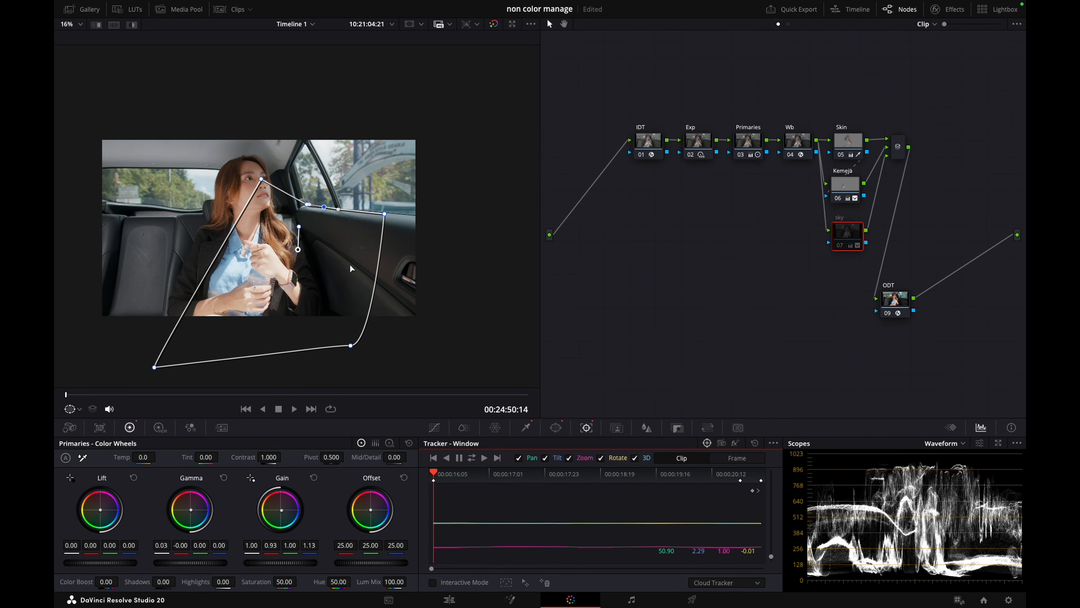
{"action": "key", "text": "super+d"}
{"action": "key", "text": "super+d"}
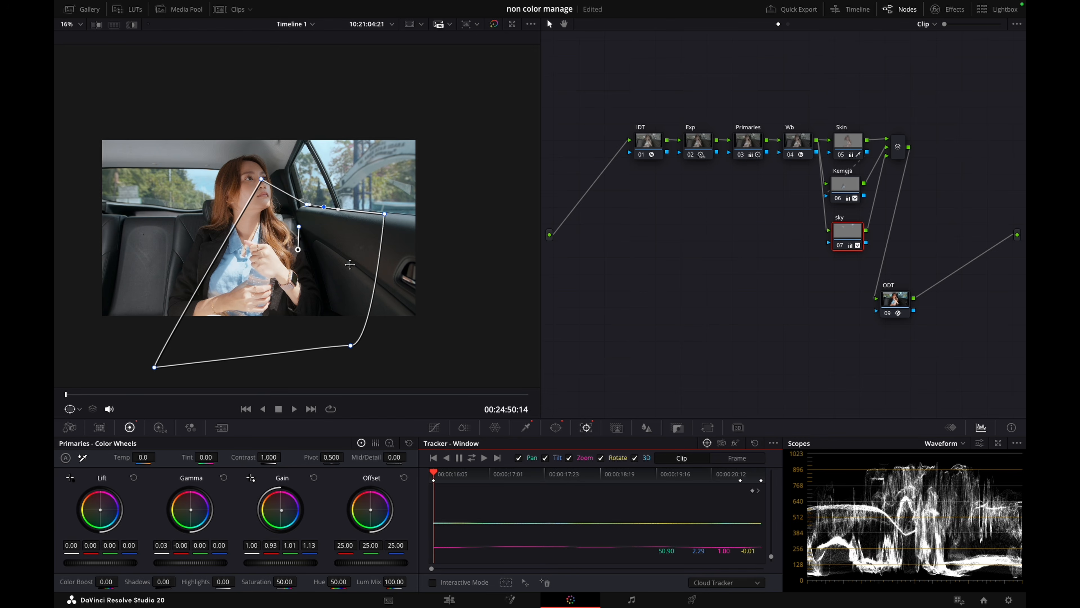
Refine the sky node's luminance key with Low 65.1 and L. Soft 11.4, checking the matte in highlight view
{"action": "left_click", "coordinate": [527, 428]}
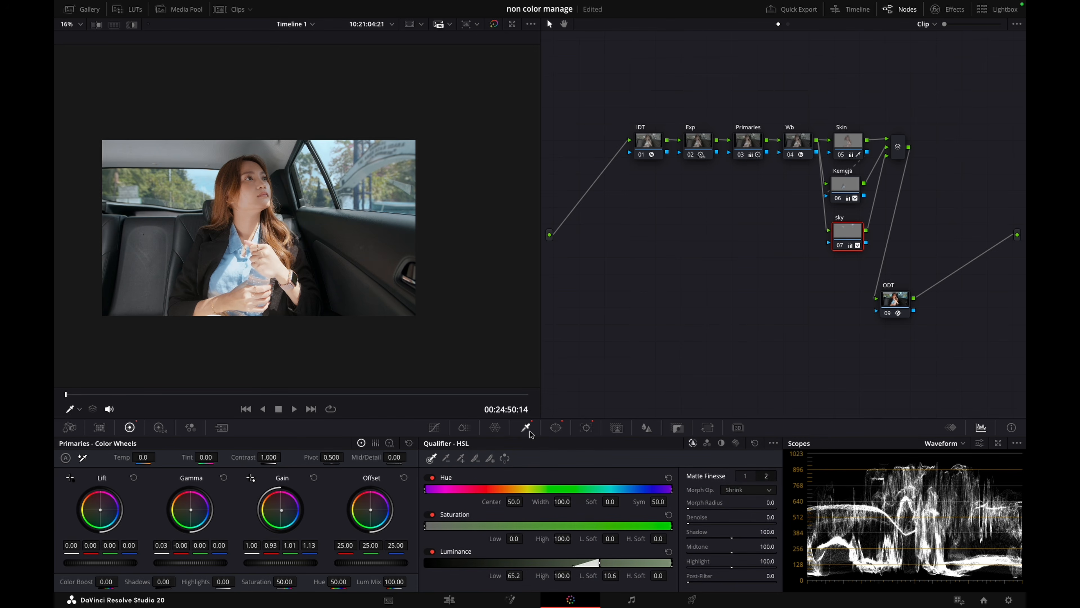
{"action": "key", "text": "shift+h"}
{"action": "left_click_drag", "start_coordinate": [609, 575], "coordinate": [616, 575]}
{"action": "key", "text": "shift+h"}
{"action": "left_click_drag", "start_coordinate": [519, 577], "coordinate": [513, 578]}
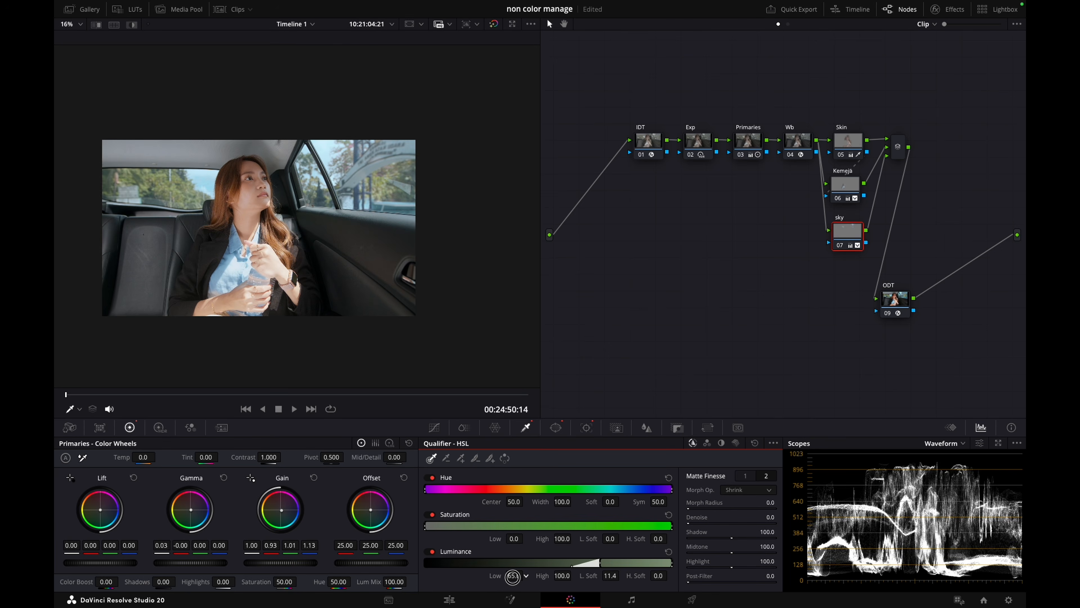
{"action": "key", "text": "shift+h"}
{"action": "key", "text": "shift+h"}
{"action": "scroll", "coordinate": [389, 150], "scroll_direction": "up", "scroll_amount": 4}
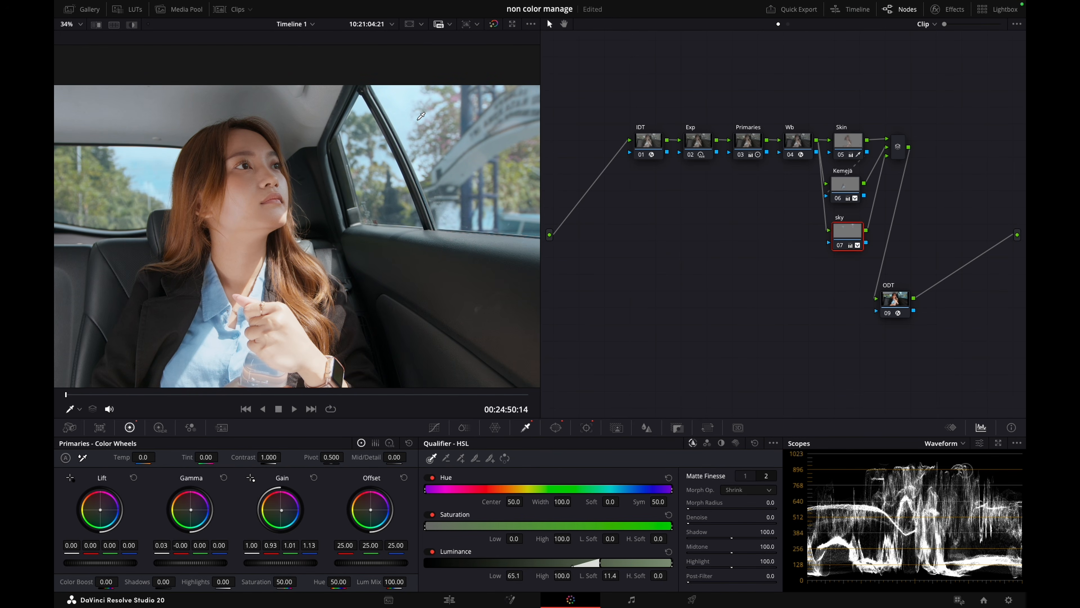
{"action": "scroll", "coordinate": [390, 181], "scroll_direction": "down", "scroll_amount": 4}
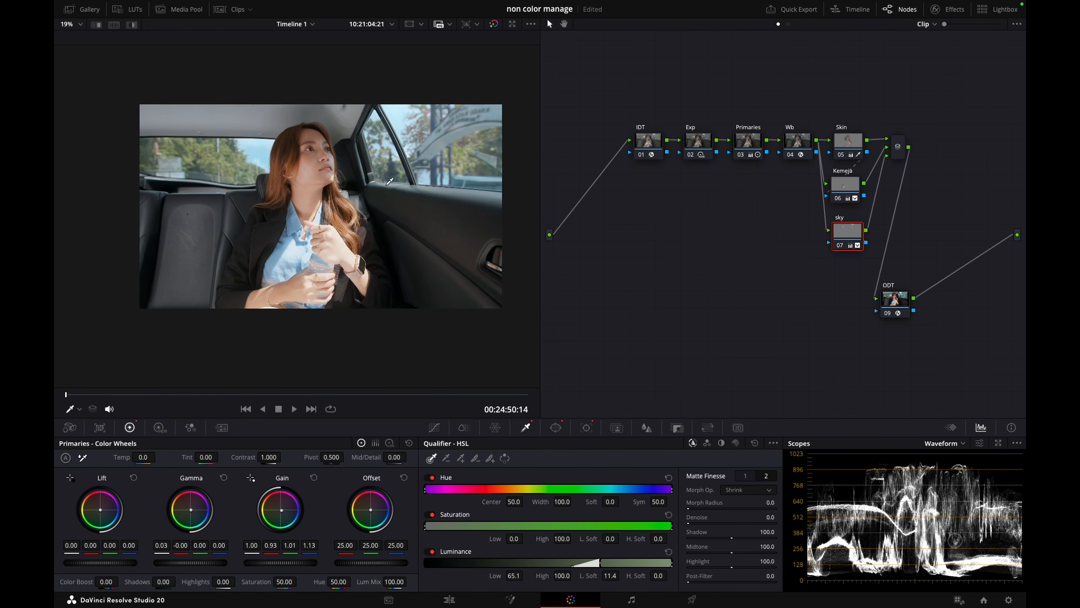
{"action": "scroll", "coordinate": [389, 181], "scroll_direction": "down", "scroll_amount": 1}
Set the sky key's luminance Low to 65.5 and L. Soft to 12.2, checking the result at several points of the clip
{"action": "left_click_drag", "start_coordinate": [223, 394], "coordinate": [392, 385]}
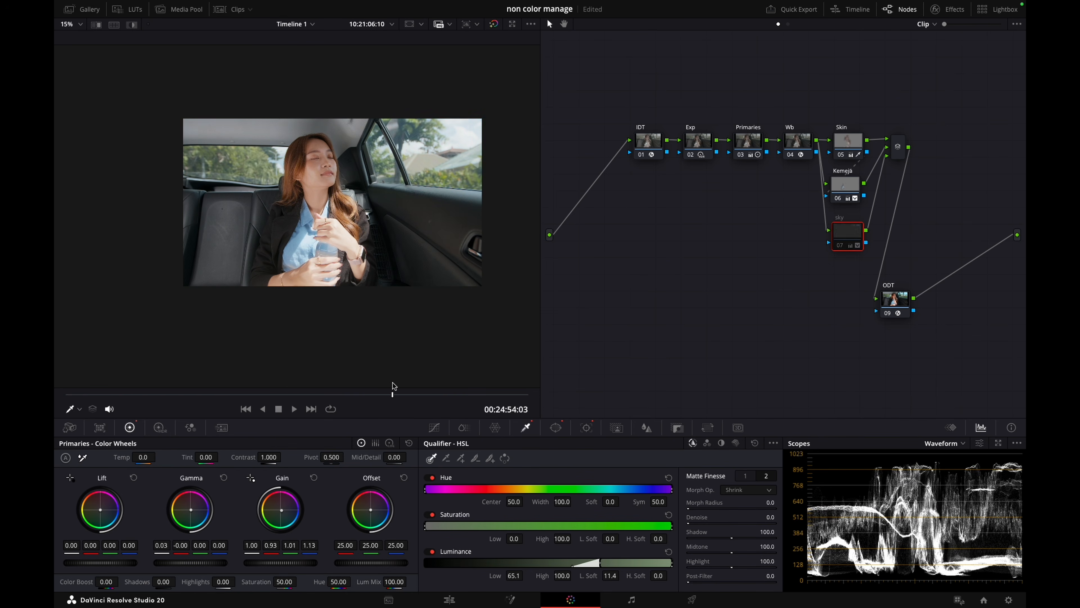
{"action": "key", "text": "shift+h"}
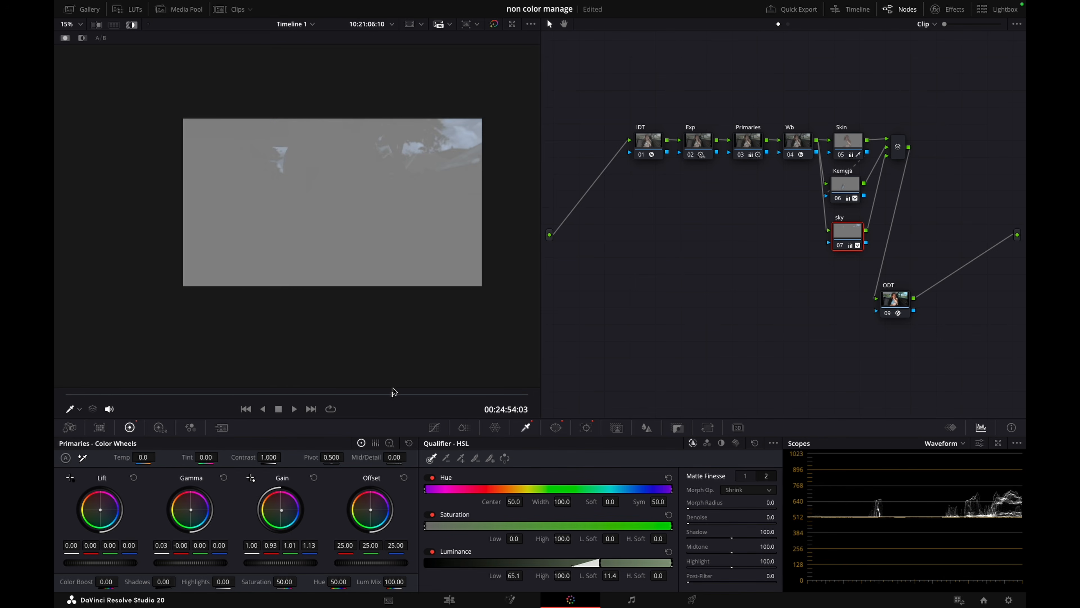
{"action": "left_click_drag", "start_coordinate": [613, 572], "coordinate": [612, 575]}
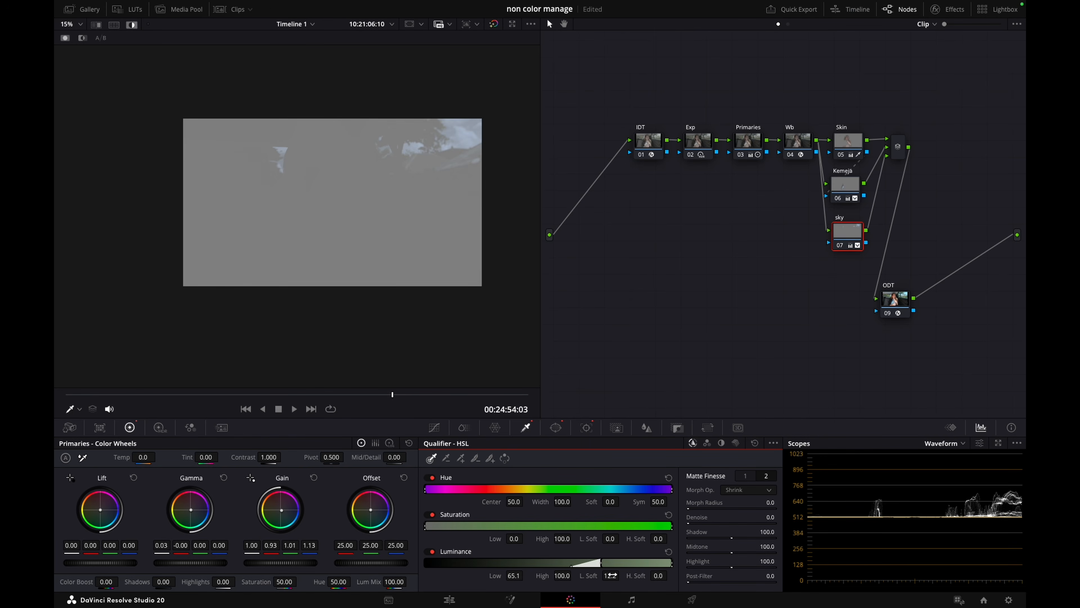
{"action": "left_click_drag", "start_coordinate": [525, 580], "coordinate": [519, 577]}
{"action": "key", "text": "shift+h"}
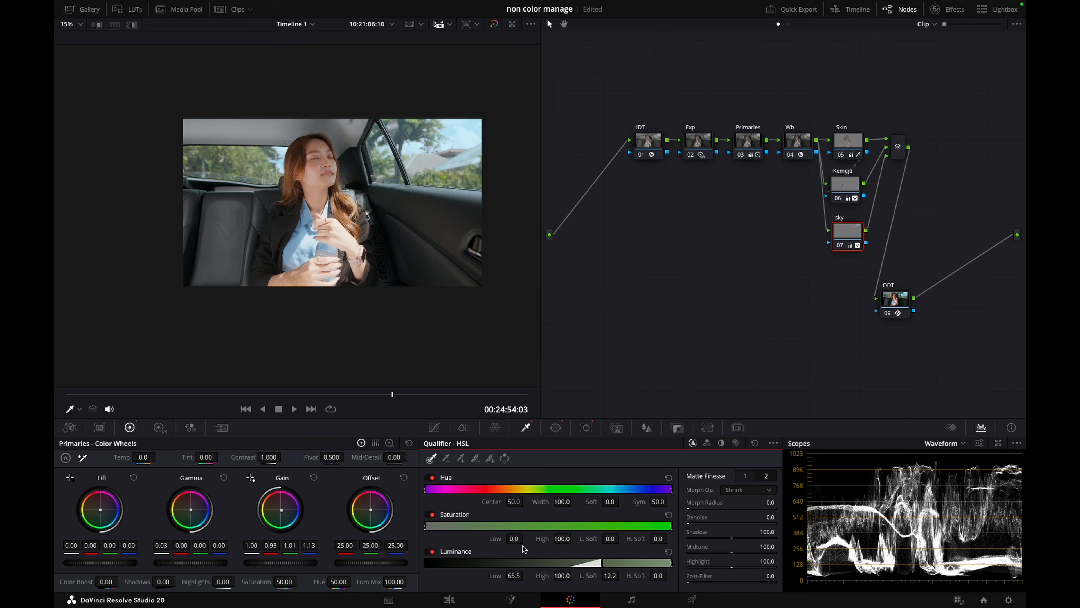
{"action": "left_click", "coordinate": [136, 395]}
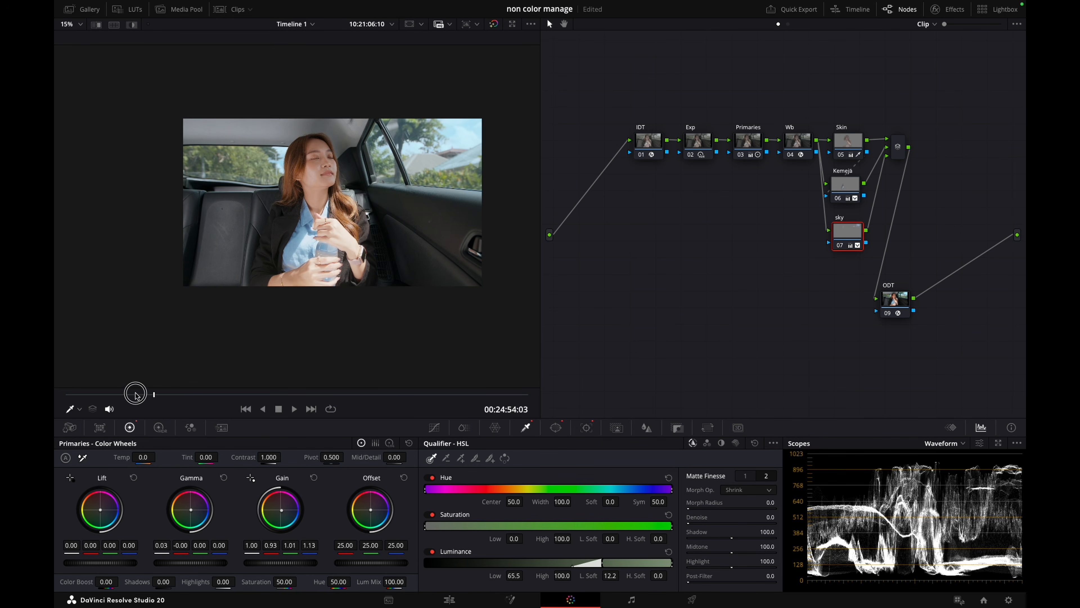
{"action": "left_click_drag", "start_coordinate": [137, 398], "coordinate": [376, 395]}
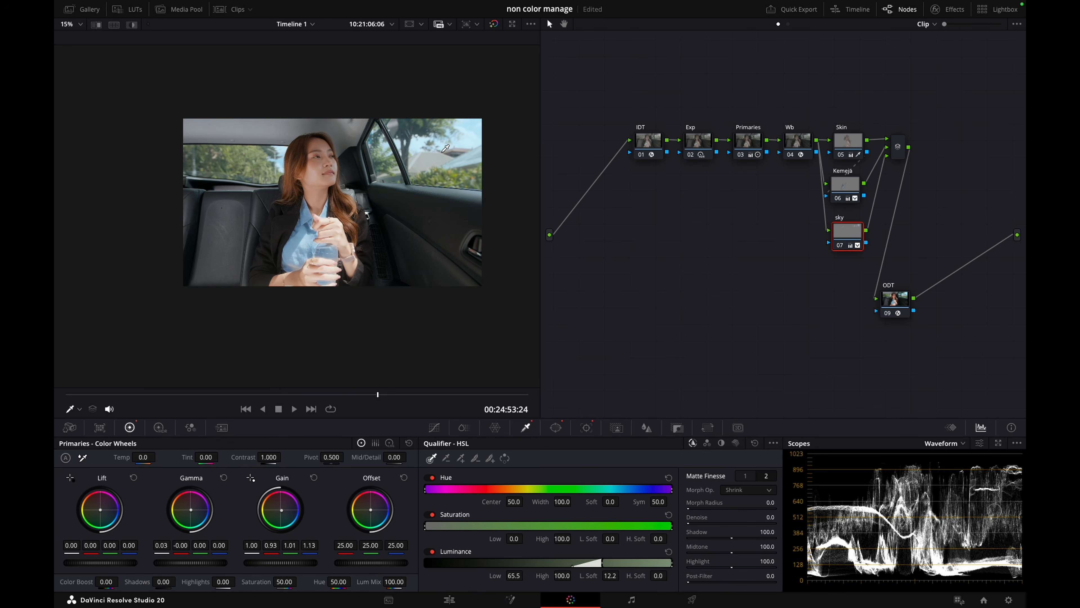
{"action": "left_click_drag", "start_coordinate": [377, 395], "coordinate": [476, 383]}
Add a layer node below the sky node and sample the trees through the rear side window for its key
{"action": "left_click_drag", "start_coordinate": [856, 233], "coordinate": [852, 231]}
{"action": "key", "text": "alt+l"}
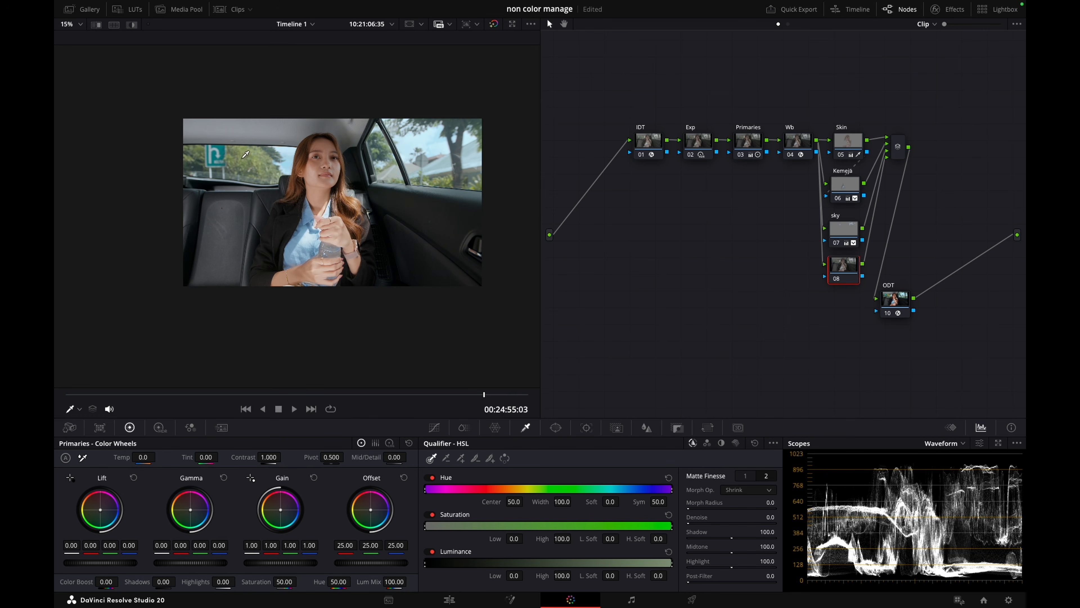
{"action": "left_click_drag", "start_coordinate": [237, 156], "coordinate": [257, 172]}
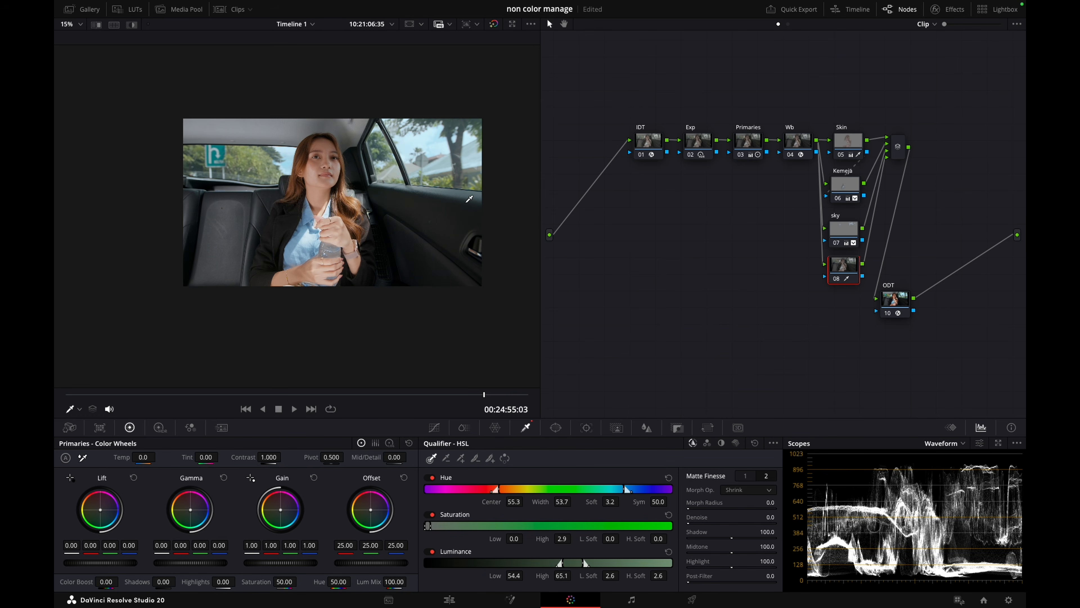
Narrow the tree key's hue Width to 28.9 and raise its saturation Low to 0.4 in highlight view
{"action": "key", "text": "shift+h"}
{"action": "left_click_drag", "start_coordinate": [562, 501], "coordinate": [564, 502]}
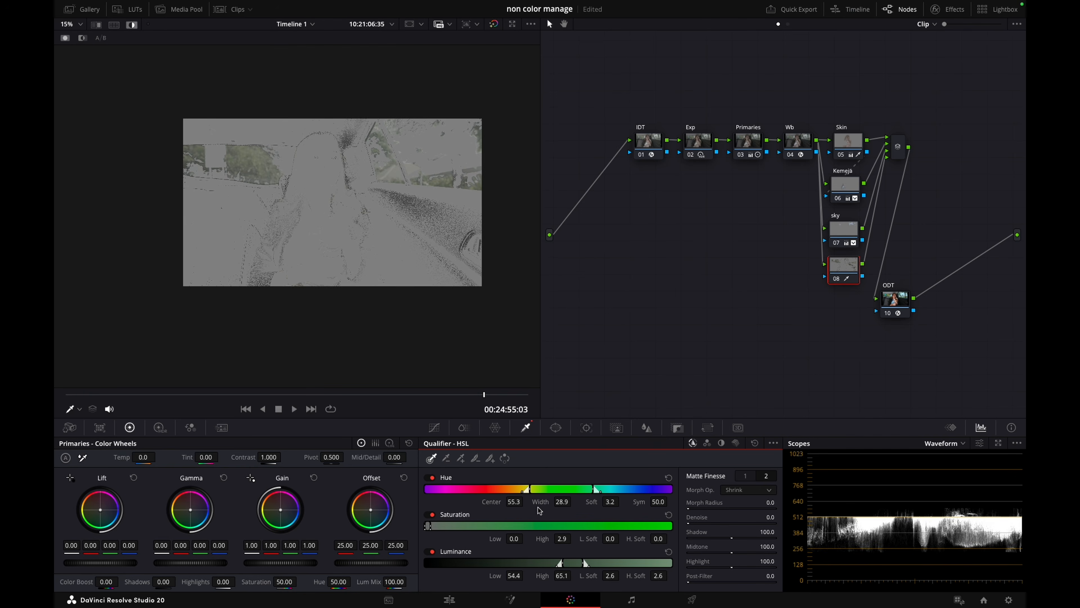
{"action": "left_click_drag", "start_coordinate": [516, 540], "coordinate": [516, 539]}
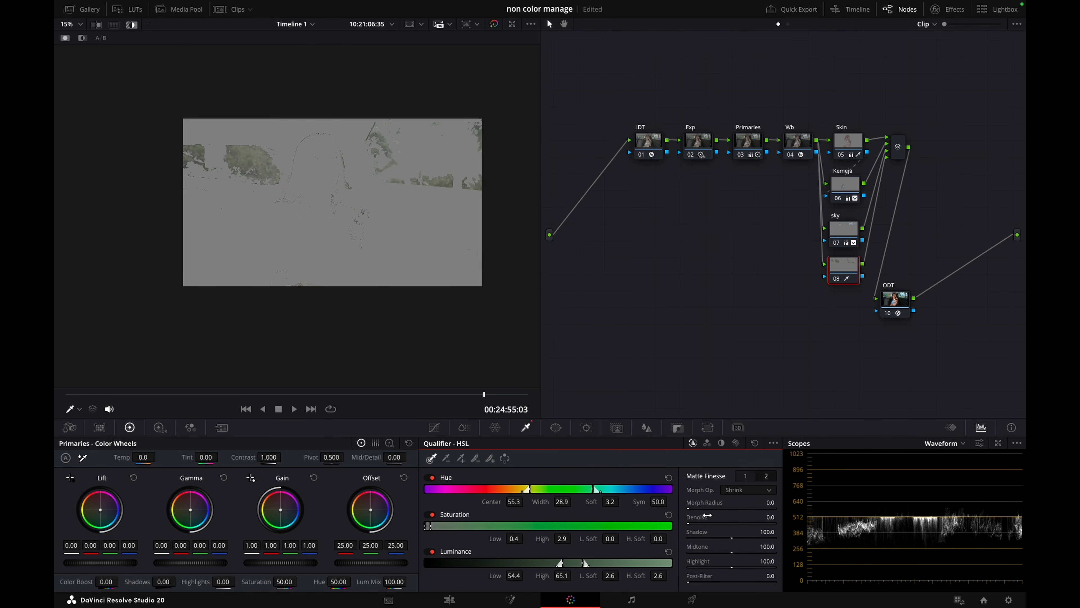
Clean up the tree key's matte by adding Denoise and setting the Blur Radius to 40.4
{"action": "left_click_drag", "start_coordinate": [693, 521], "coordinate": [747, 522]}
{"action": "left_click", "coordinate": [745, 475]}
{"action": "mouse_move", "coordinate": [689, 563]}
{"action": "left_mouse_down"}
{"action": "mouse_move", "coordinate": [731, 563]}
{"action": "mouse_move", "coordinate": [688, 563]}
{"action": "left_mouse_up"}
{"action": "key", "text": "shift+h"}
{"action": "key", "text": "shift+h"}
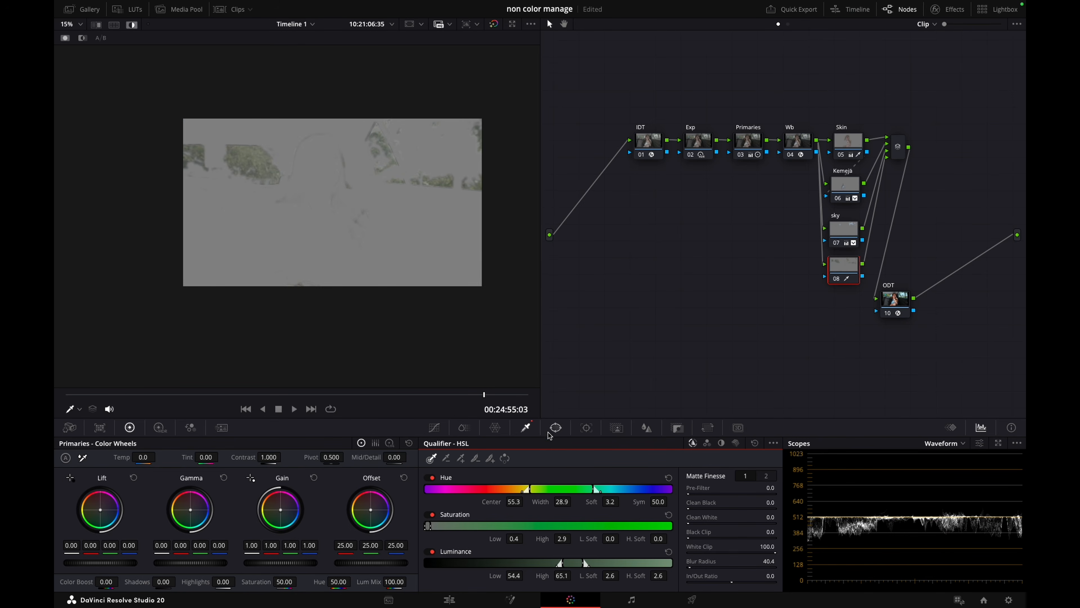
Draw a closed curve window around the woman on the tree node and invert it to exclude her from the key
{"action": "left_click", "coordinate": [554, 428]}
{"action": "left_click", "coordinate": [443, 566]}
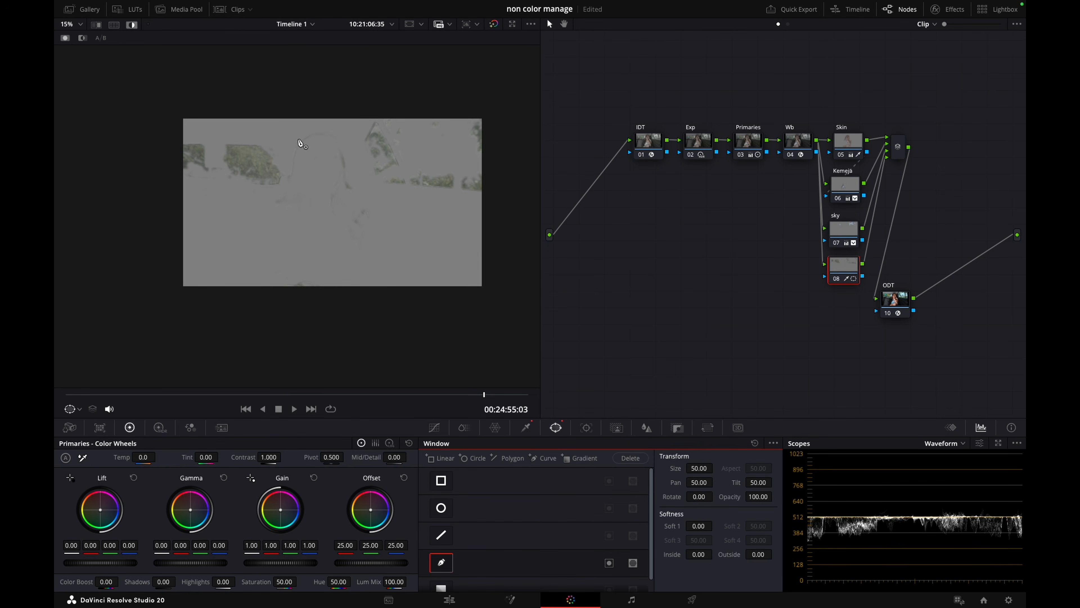
{"action": "left_click_drag", "start_coordinate": [308, 123], "coordinate": [255, 224]}
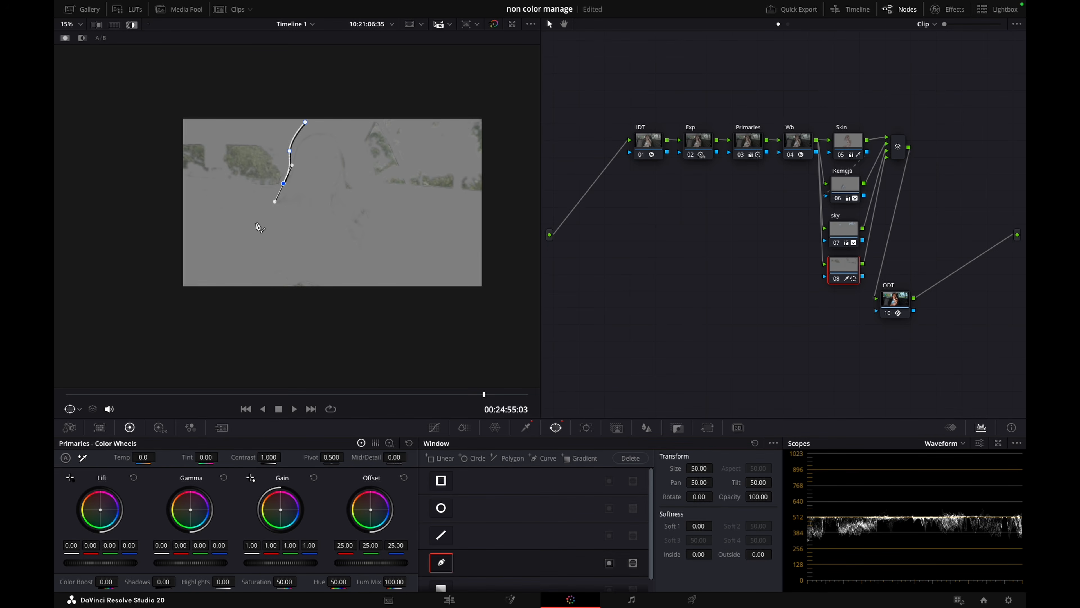
{"action": "left_click", "coordinate": [392, 305]}
{"action": "left_click", "coordinate": [441, 272]}
{"action": "left_click", "coordinate": [372, 181]}
{"action": "left_click", "coordinate": [359, 128]}
{"action": "left_click", "coordinate": [305, 122]}
{"action": "left_click_drag", "start_coordinate": [256, 224], "coordinate": [219, 288]}
{"action": "left_click", "coordinate": [609, 562]}
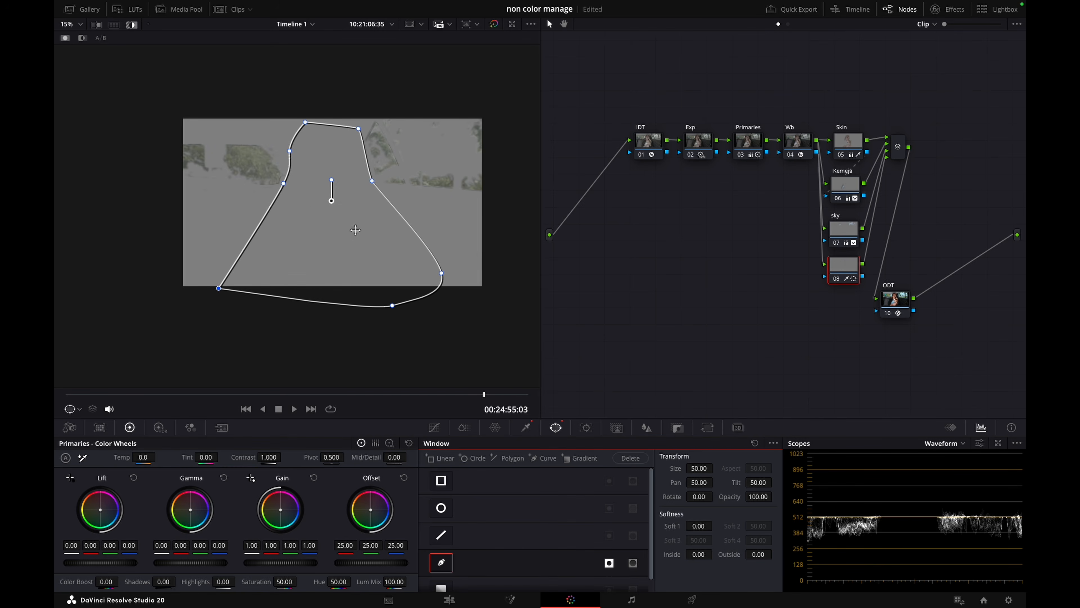
Set the tree node's curve window Soft 1 to 1.16 and track the window forward and in reverse through the clip
{"action": "left_click_drag", "start_coordinate": [699, 526], "coordinate": [706, 527]}
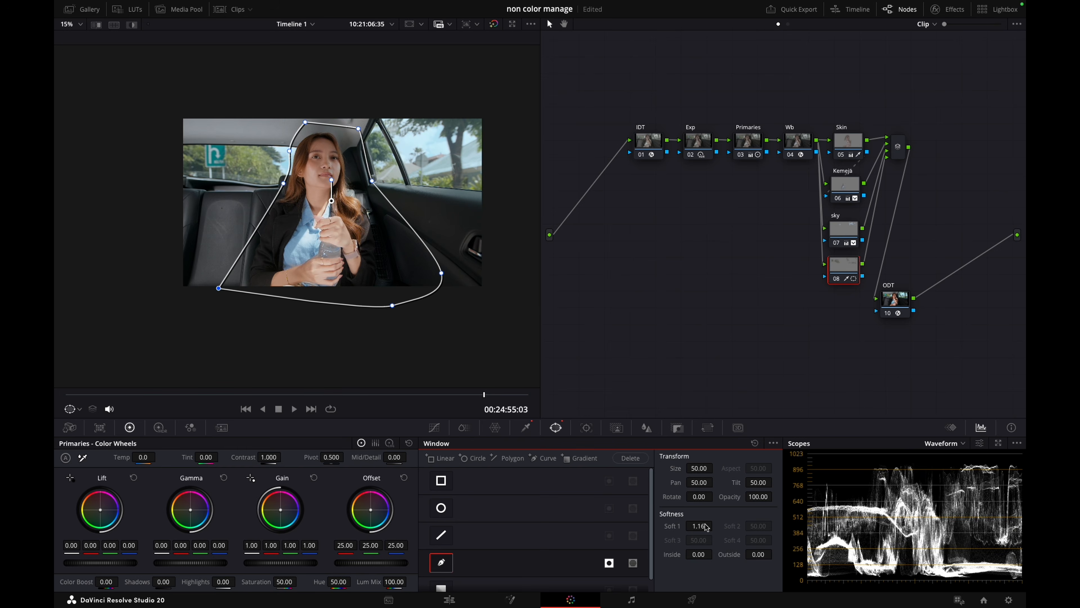
{"action": "key", "text": "ctrl+t"}
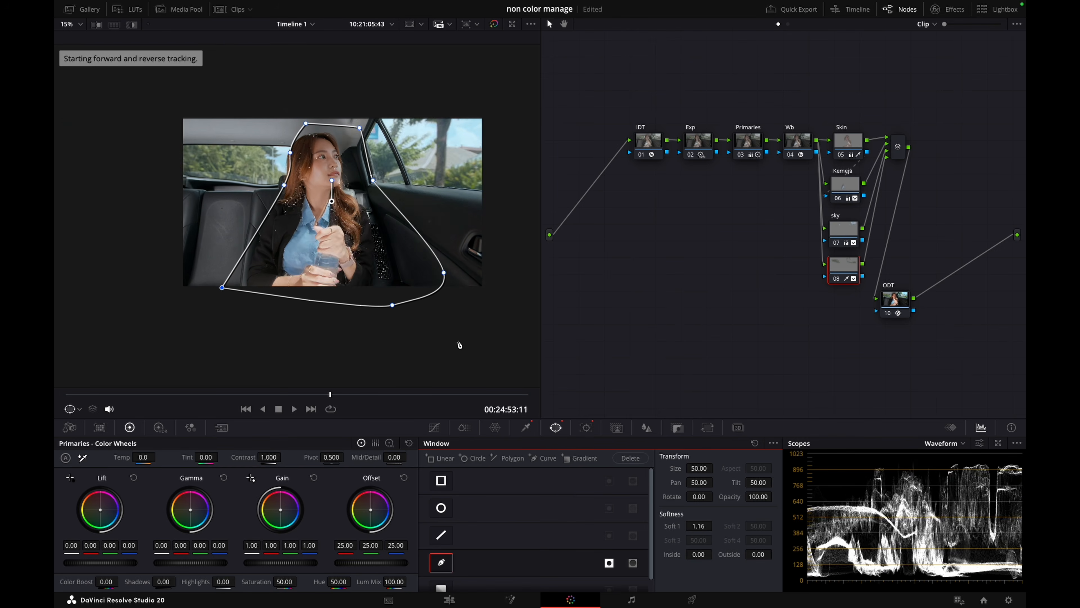
{"action": "scroll", "coordinate": [459, 344], "scroll_direction": "up", "scroll_amount": 2}
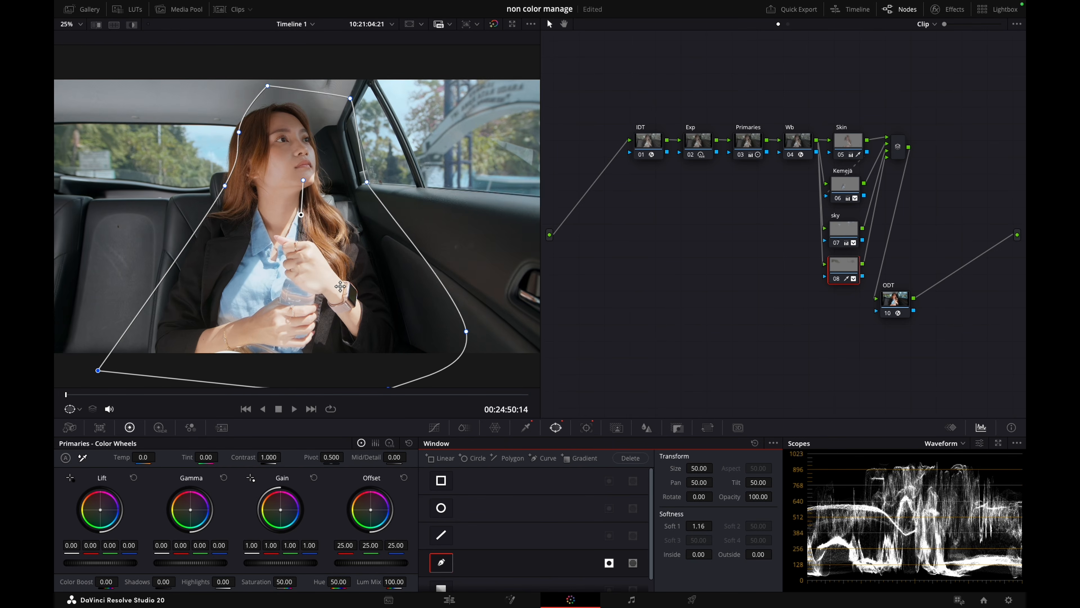
{"action": "scroll", "coordinate": [340, 286], "scroll_direction": "down", "scroll_amount": 1}
{"action": "key", "text": "shift+h"}
{"action": "key", "text": "shift+h"}
Label the tree node Pohon
{"action": "right_click", "coordinate": [853, 265]}
{"action": "left_click", "coordinate": [860, 285]}
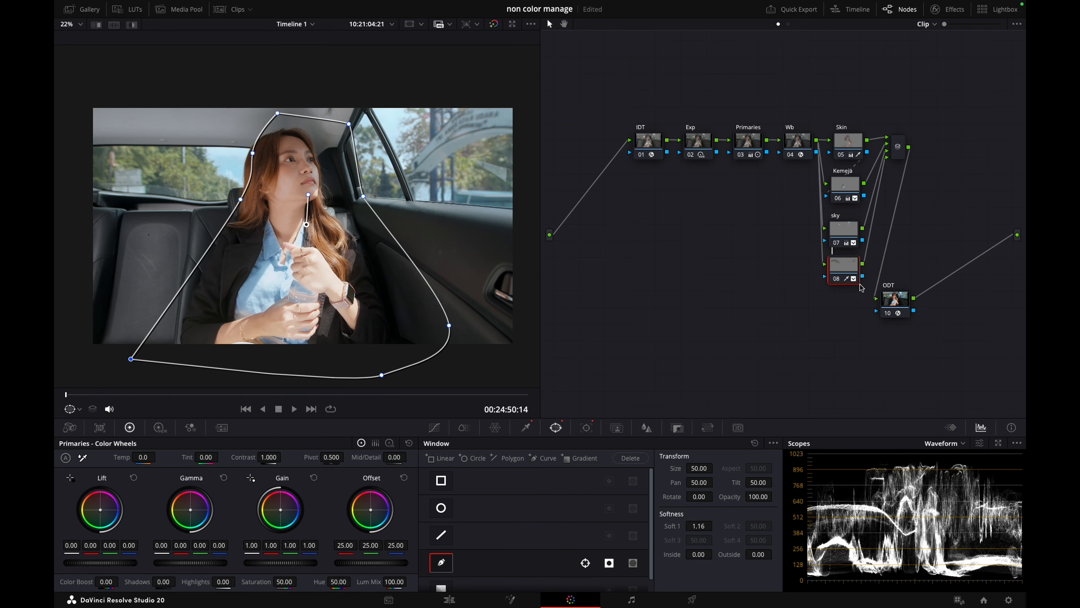
{"action": "key", "text": "Return"}
Examine the tree grade outside the car windows at 00:24:54:15
{"action": "left_click_drag", "start_coordinate": [200, 386], "coordinate": [436, 387]}
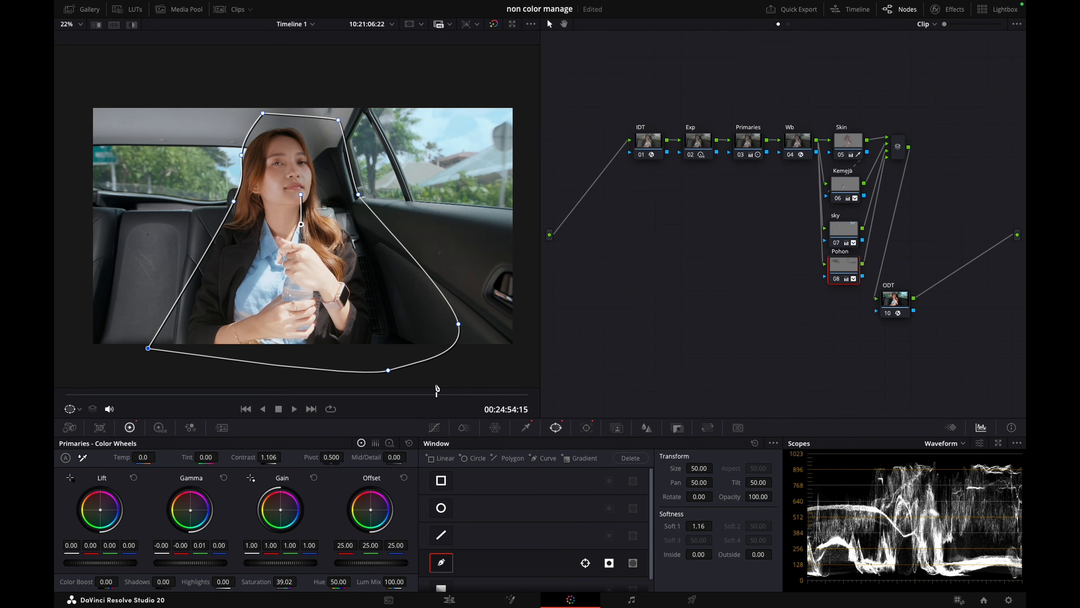
{"action": "key", "text": "super+z"}
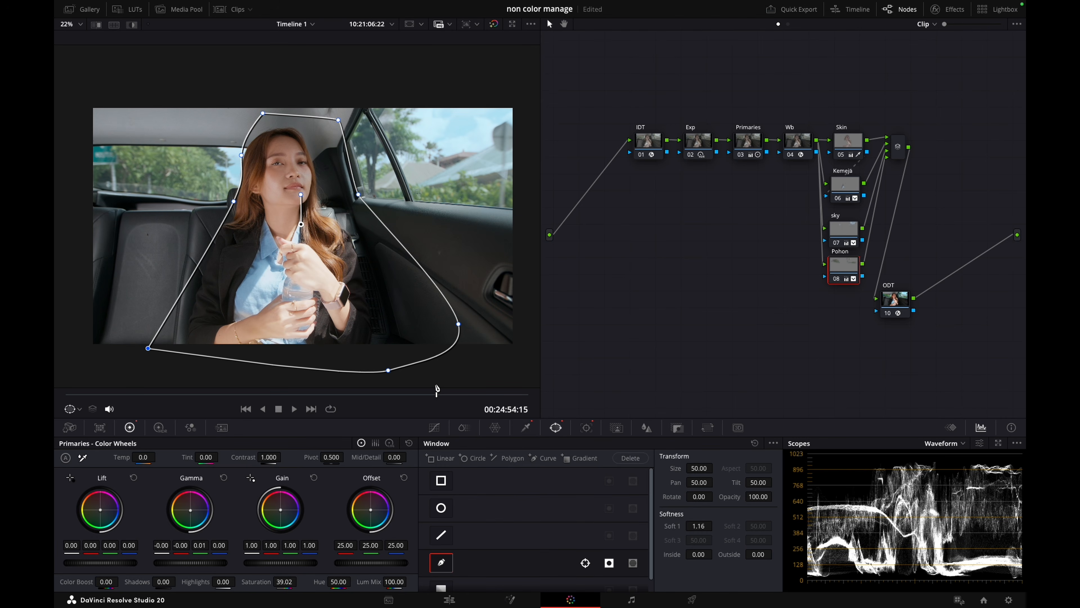
{"action": "scroll", "coordinate": [390, 281], "scroll_direction": "up", "scroll_amount": 2}
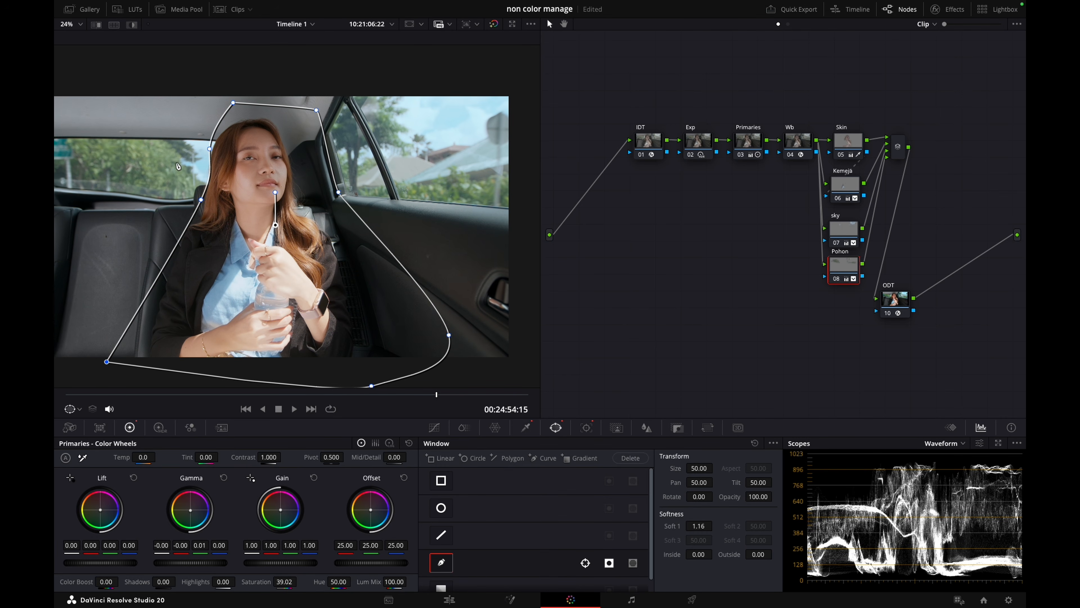
Raise the Pohon node's contrast to 1.178, comparing the picture with the node disabled and enabled, and save the project
{"action": "key", "text": "super+z"}
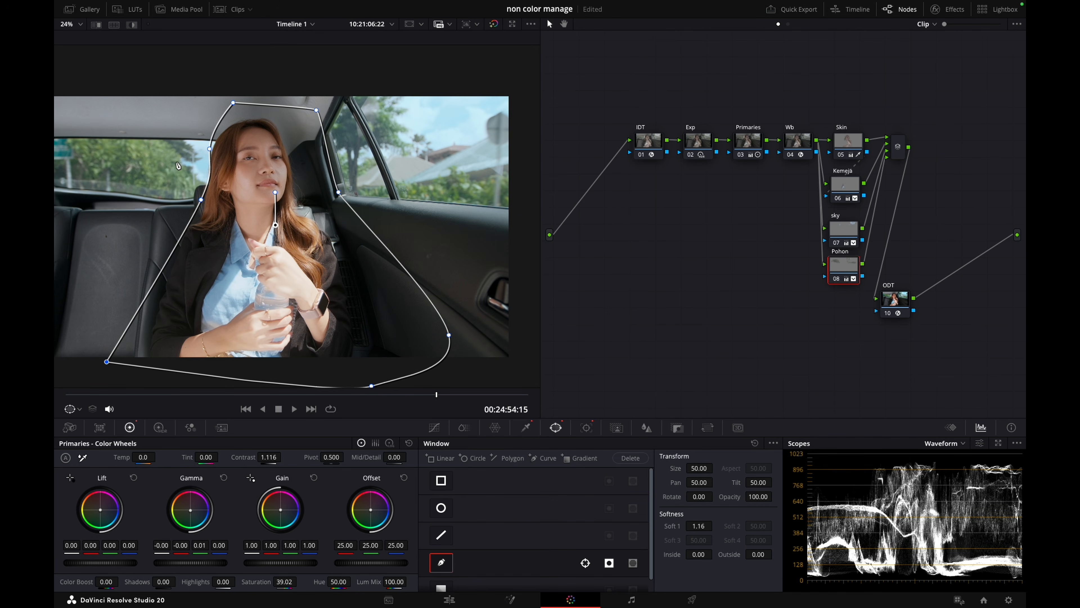
{"action": "key", "text": "super+z"}
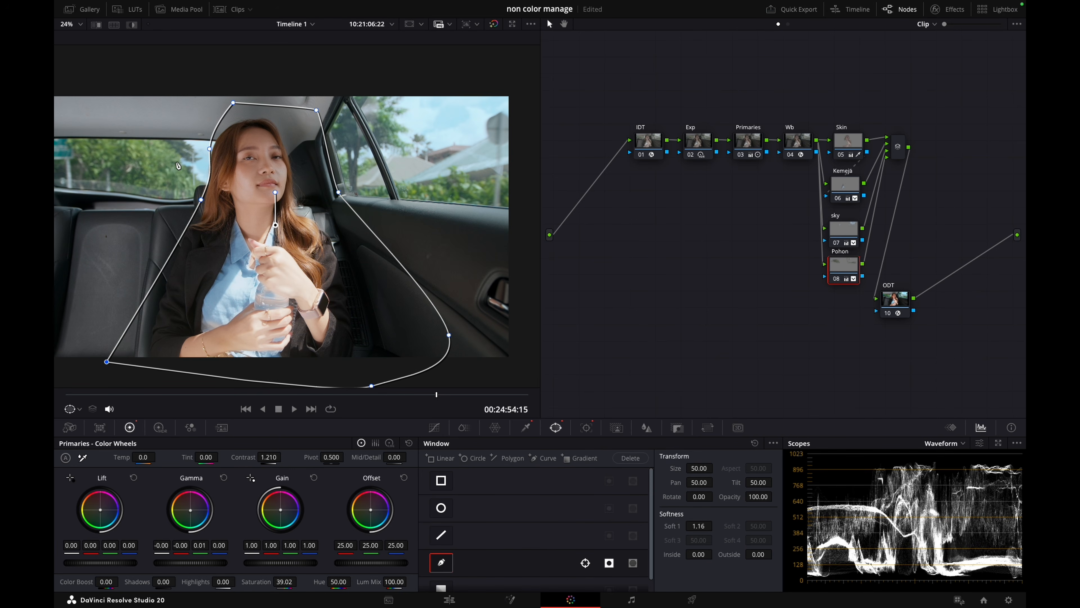
{"action": "key", "text": "super+d"}
{"action": "key", "text": "super+d"}
{"action": "key", "text": "super+d"}
{"action": "key", "text": "super+d"}
{"action": "key", "text": "super+d"}
{"action": "key", "text": "super+d"}
{"action": "key", "text": "super+d"}
{"action": "key", "text": "super+d"}
{"action": "key", "text": "super+s"}
Set the Pohon node's saturation to 35 and compare the trees with the node disabled and enabled
{"action": "double_click", "coordinate": [293, 580]}
{"action": "type", "text": "35"}
{"action": "key", "text": "Return"}
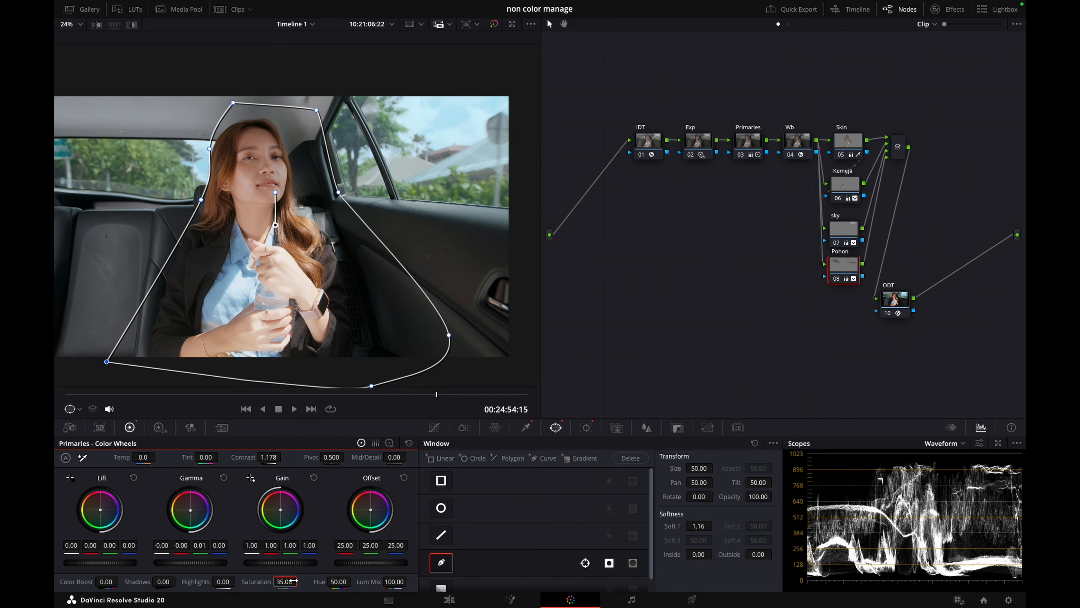
{"action": "key", "text": "super+d"}
{"action": "key", "text": "super+d"}
Rearrange the node graph to make room around the layer mixer and add another layer node below Pohon
{"action": "left_click_drag", "start_coordinate": [895, 309], "coordinate": [935, 302]}
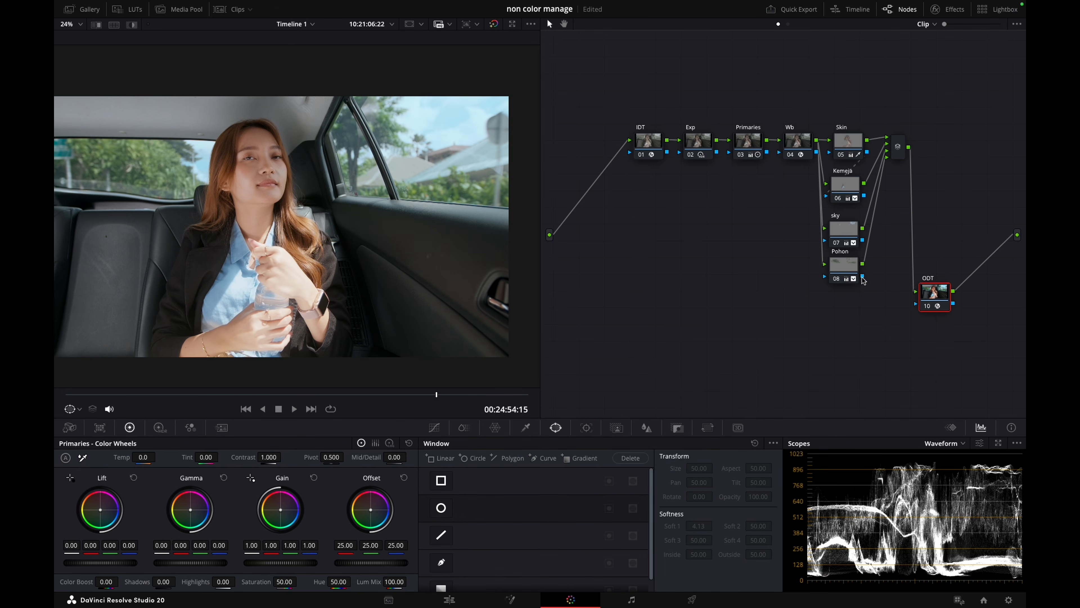
{"action": "left_click_drag", "start_coordinate": [622, 101], "coordinate": [762, 182]}
{"action": "left_click_drag", "start_coordinate": [879, 92], "coordinate": [815, 259]}
{"action": "left_click_drag", "start_coordinate": [898, 149], "coordinate": [866, 177]}
{"action": "left_click", "coordinate": [822, 261]}
{"action": "key", "text": "alt+l"}
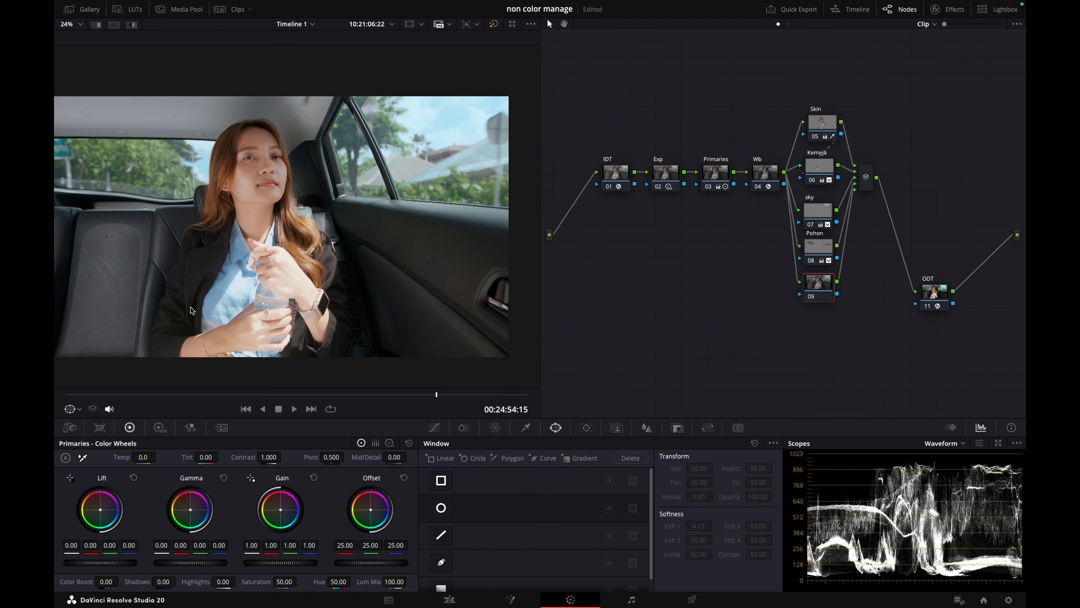
Review the clip up to 00:24:55:15, label the new layer node jidat, and feed it the Skin node's key
{"action": "left_click", "coordinate": [129, 396]}
{"action": "left_click_drag", "start_coordinate": [129, 396], "coordinate": [482, 407]}
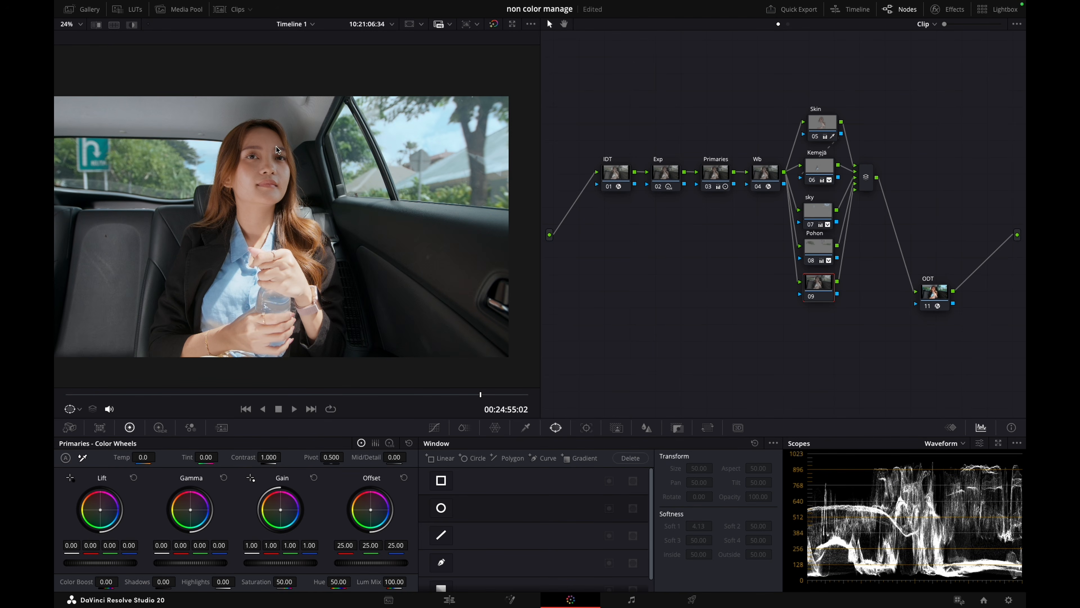
{"action": "left_click_drag", "start_coordinate": [107, 392], "coordinate": [549, 403]}
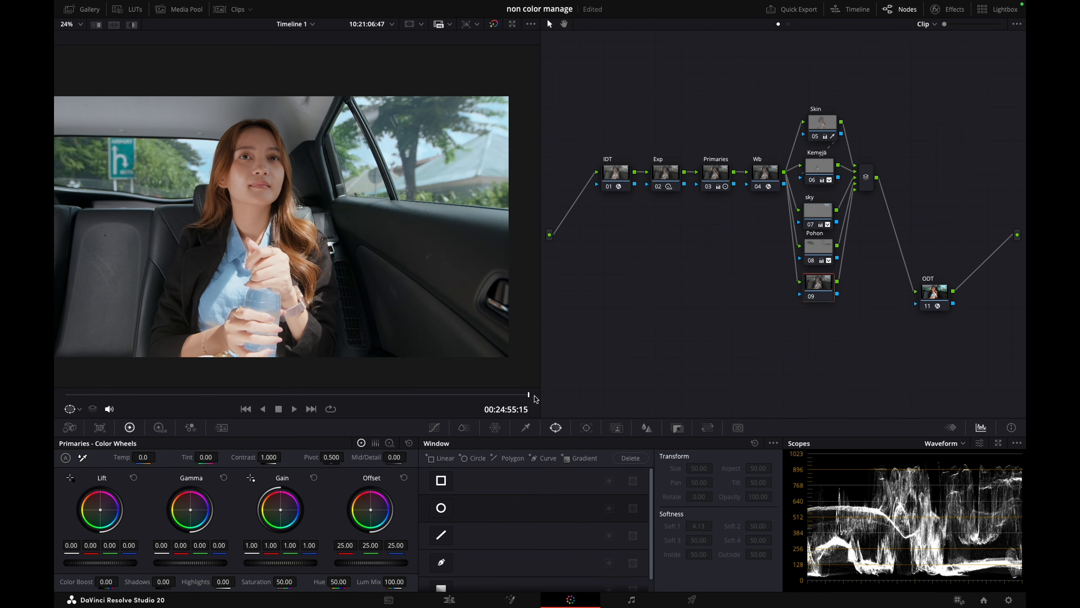
{"action": "right_click", "coordinate": [826, 293]}
{"action": "left_click", "coordinate": [840, 311]}
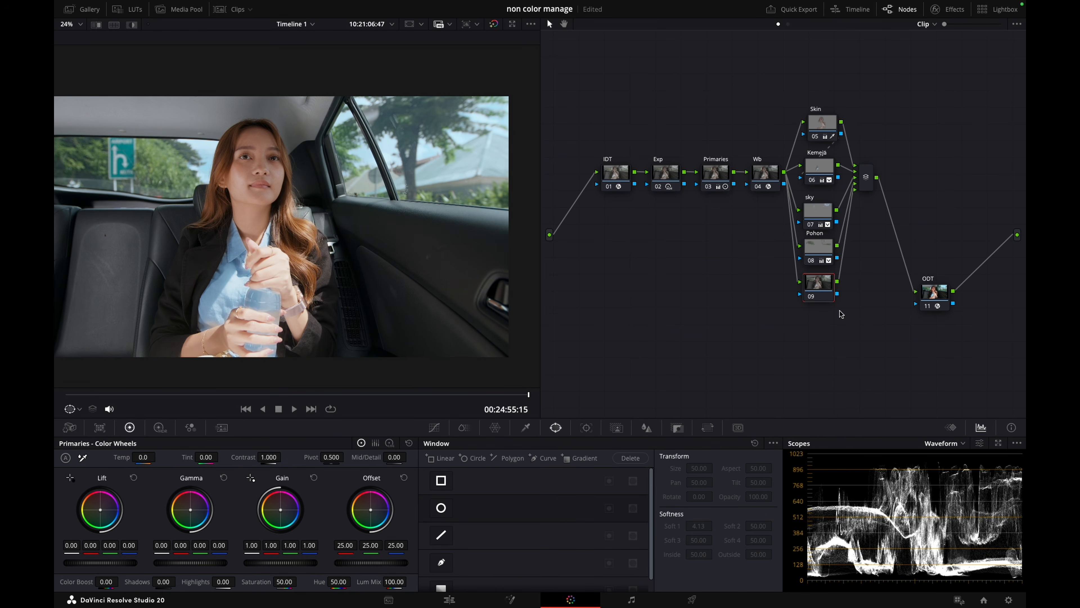
{"action": "left_click_drag", "start_coordinate": [841, 134], "coordinate": [822, 290]}
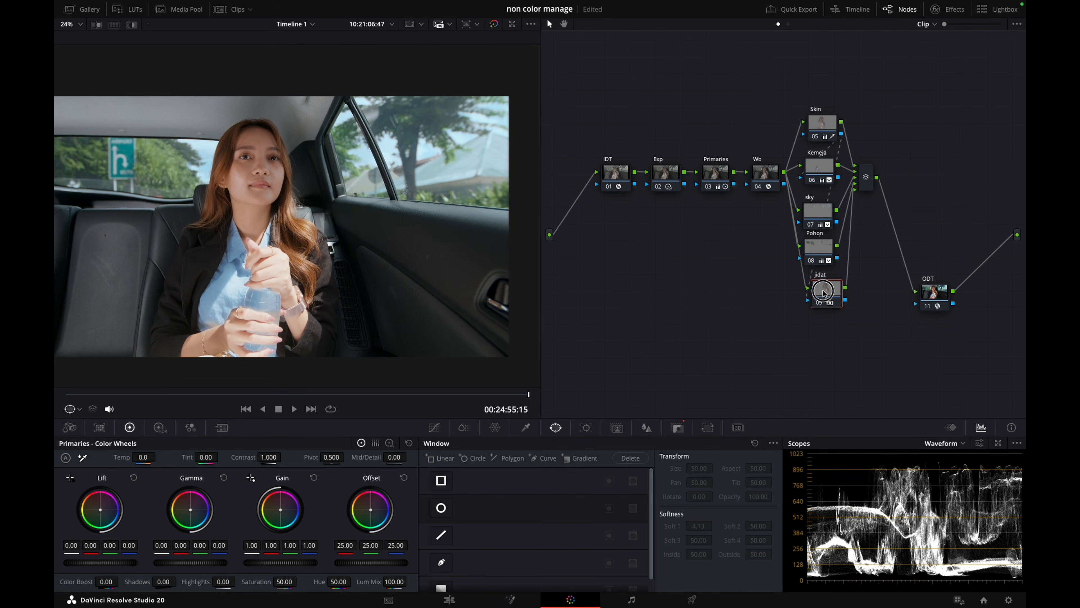
{"action": "left_click_drag", "start_coordinate": [841, 134], "coordinate": [808, 301]}
{"action": "left_click_drag", "start_coordinate": [826, 292], "coordinate": [821, 293]}
Draw a closed curve window around the woman's forehead and eyes on the jidat node, fine-tuning its lower points
{"action": "key", "text": "shift+h"}
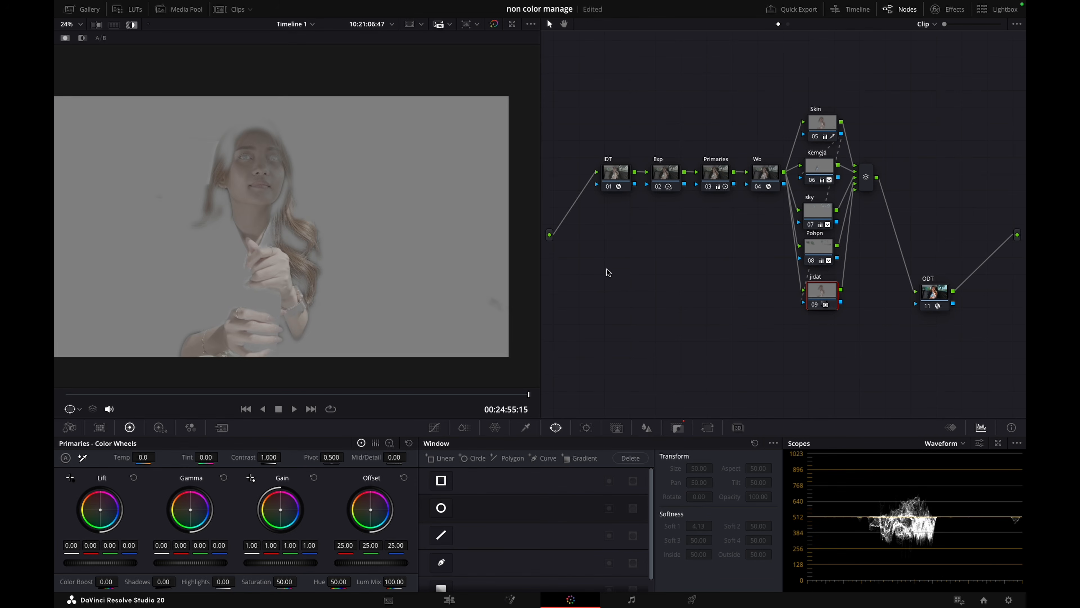
{"action": "left_click", "coordinate": [441, 562]}
{"action": "scroll", "coordinate": [255, 187], "scroll_direction": "up", "scroll_amount": 4}
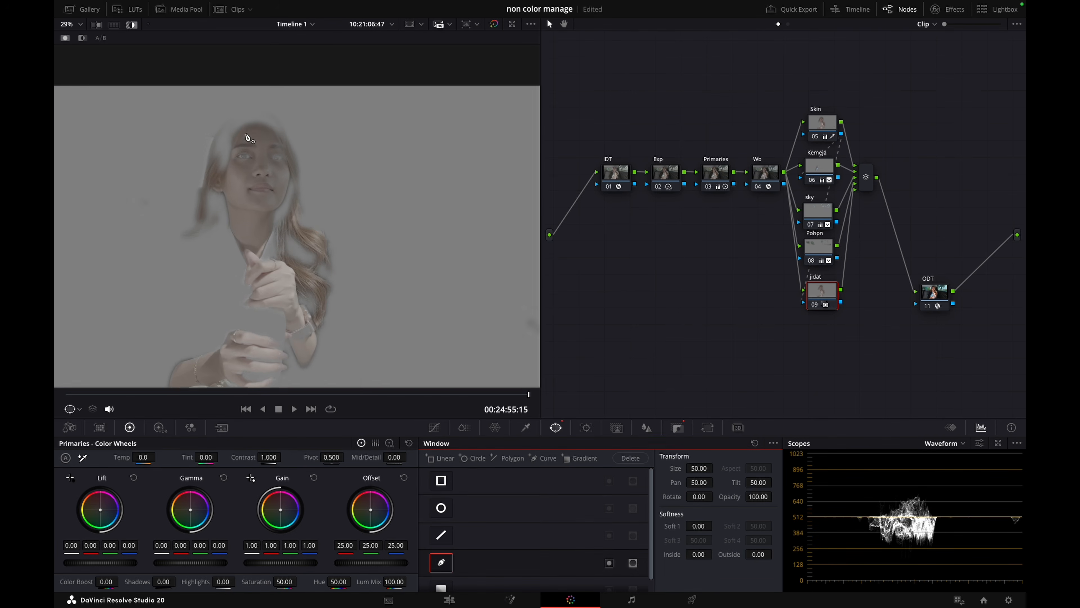
{"action": "left_click", "coordinate": [261, 99]}
{"action": "left_click_drag", "start_coordinate": [225, 114], "coordinate": [210, 152]}
{"action": "key", "text": "shift+h"}
{"action": "left_click", "coordinate": [210, 186]}
{"action": "left_click", "coordinate": [243, 195]}
{"action": "left_click", "coordinate": [293, 205]}
{"action": "left_click", "coordinate": [335, 205]}
{"action": "left_click_drag", "start_coordinate": [328, 143], "coordinate": [324, 134]}
{"action": "left_click", "coordinate": [314, 115]}
{"action": "left_click", "coordinate": [286, 95]}
{"action": "left_click", "coordinate": [262, 99]}
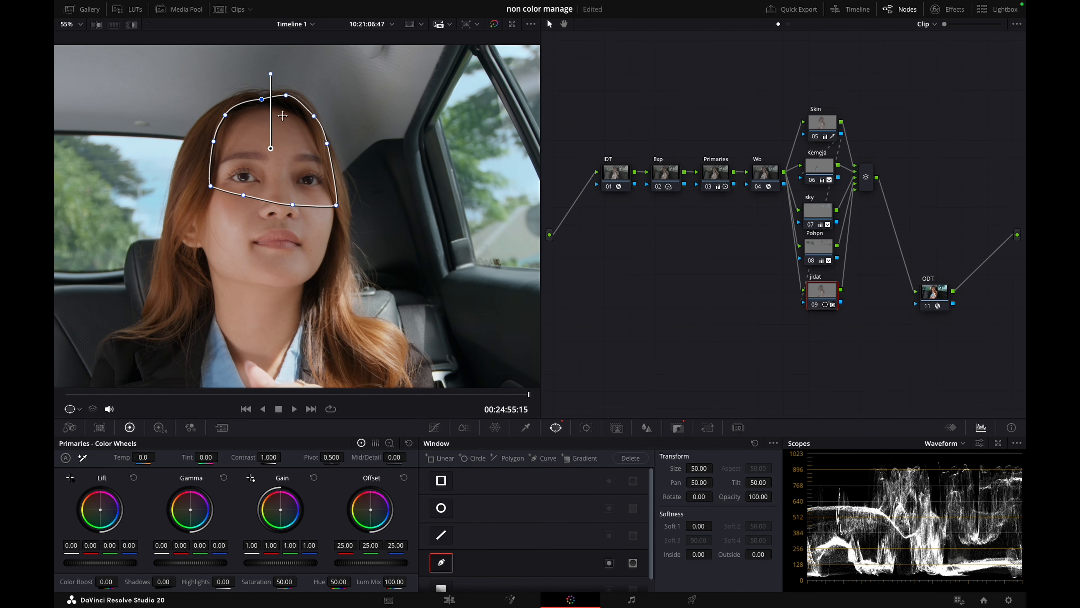
{"action": "left_click_drag", "start_coordinate": [243, 195], "coordinate": [241, 200]}
{"action": "left_click_drag", "start_coordinate": [336, 206], "coordinate": [337, 200]}
Soften the jidat window to Soft 1 1.60, Inside 1.20 and Outside 0.40, and track it forward and in reverse
{"action": "key", "text": "shift+h"}
{"action": "left_click_drag", "start_coordinate": [697, 526], "coordinate": [701, 525]}
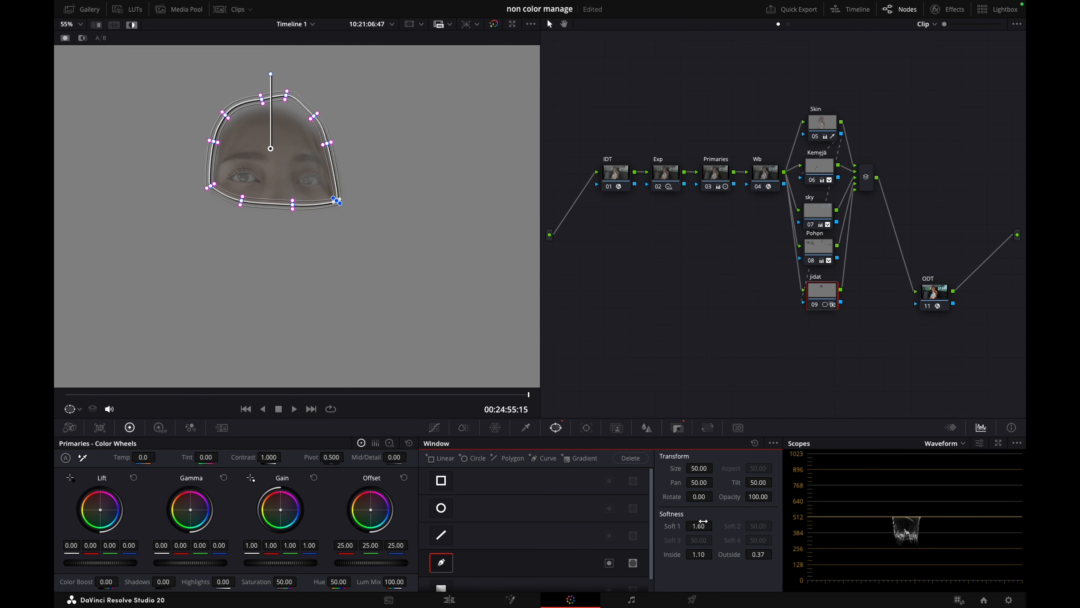
{"action": "key", "text": "ctrl+t"}
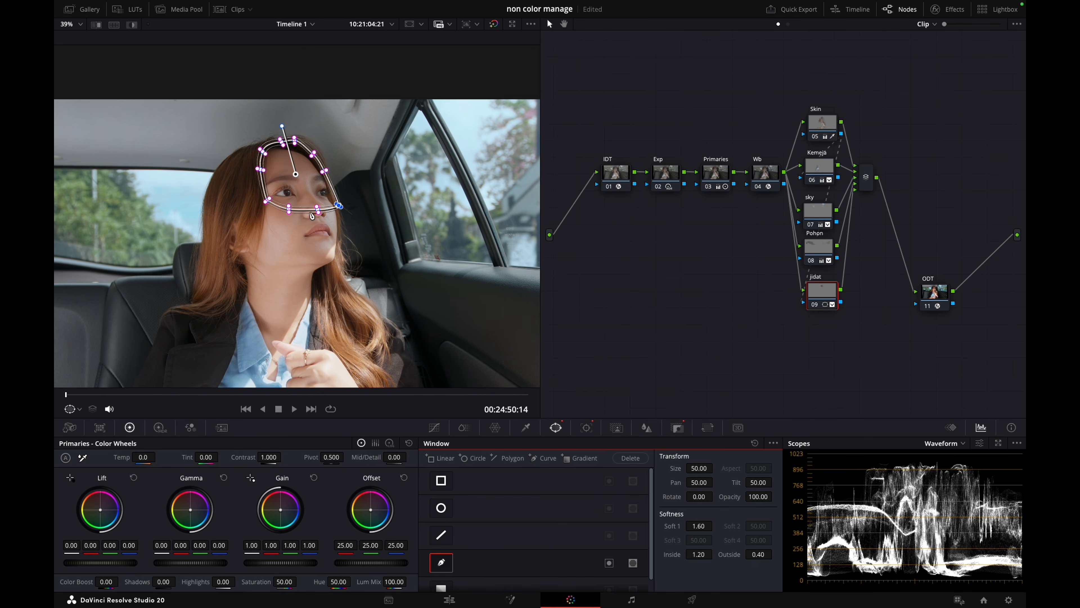
At 00:24:54:21, raise the jidat node's master gamma to 0.03 and compare the forehead with the node disabled and enabled
{"action": "left_click_drag", "start_coordinate": [209, 397], "coordinate": [457, 408]}
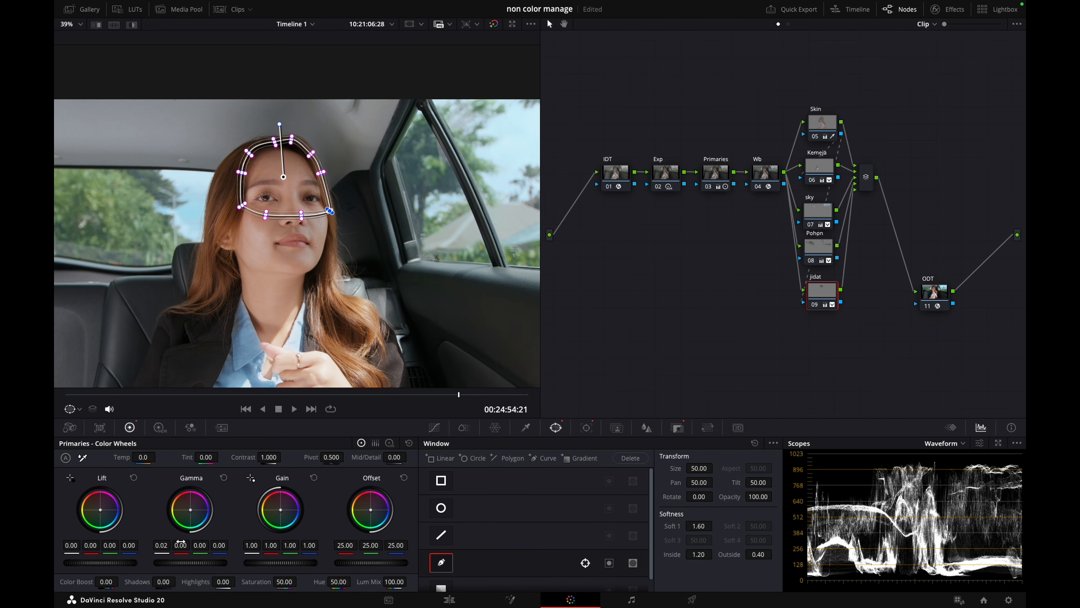
{"action": "scroll", "coordinate": [181, 541], "scroll_direction": "up", "scroll_amount": 2}
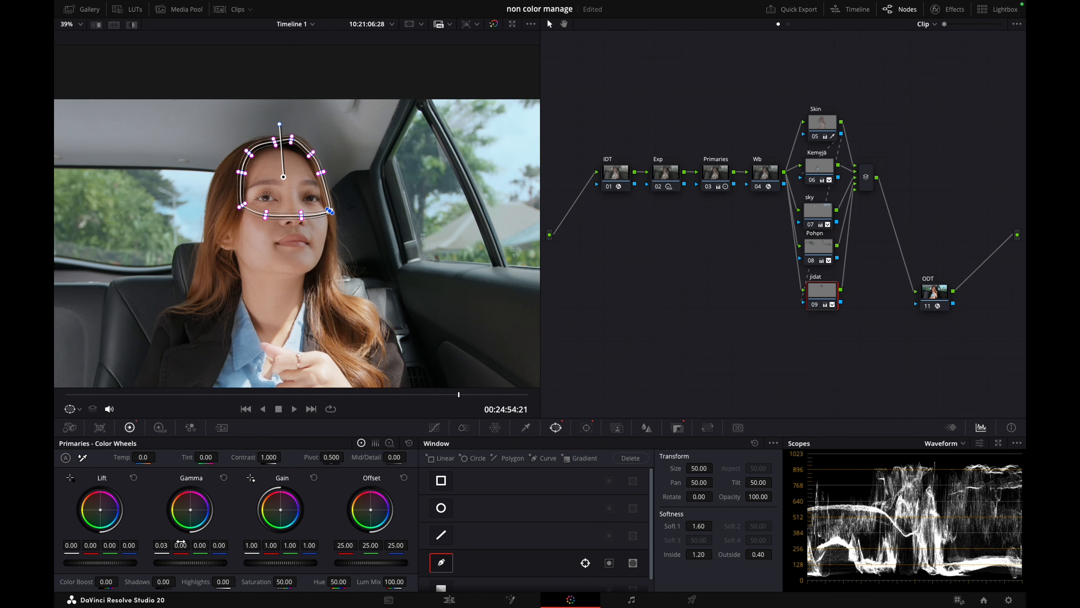
{"action": "key", "text": "super+d"}
{"action": "key", "text": "super+d"}
Lower the bottom edge of the jidat window toward the nose and compare the node disabled and enabled
{"action": "key", "text": "super+d"}
{"action": "scroll", "coordinate": [273, 218], "scroll_direction": "up", "scroll_amount": 3}
{"action": "scroll", "coordinate": [268, 211], "scroll_direction": "up", "scroll_amount": 1}
{"action": "key", "text": "super+d"}
{"action": "left_click_drag", "start_coordinate": [264, 216], "coordinate": [264, 221]}
{"action": "left_click_drag", "start_coordinate": [329, 218], "coordinate": [377, 221]}
{"action": "left_click_drag", "start_coordinate": [263, 221], "coordinate": [266, 225]}
{"action": "key", "text": "super+d"}
{"action": "key", "text": "super+d"}
{"action": "key", "text": "super+d"}
{"action": "key", "text": "super+d"}
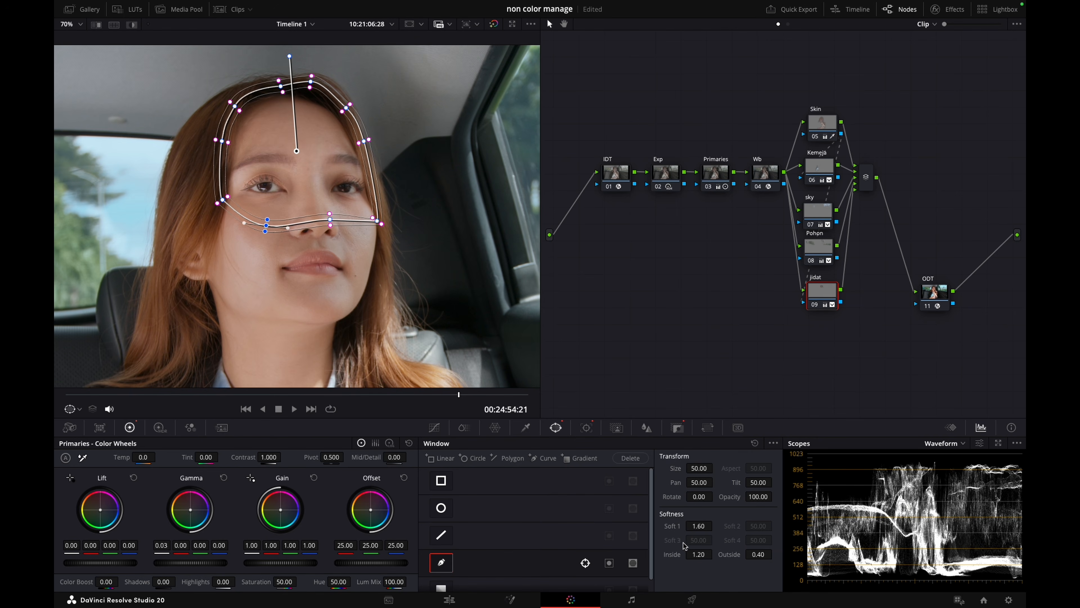
Widen the jidat window's softness to Soft 1 2.18, Inside 2.80 and Outside 0.93, and review it up to 00:24:55:15
{"action": "left_click_drag", "start_coordinate": [702, 532], "coordinate": [705, 529]}
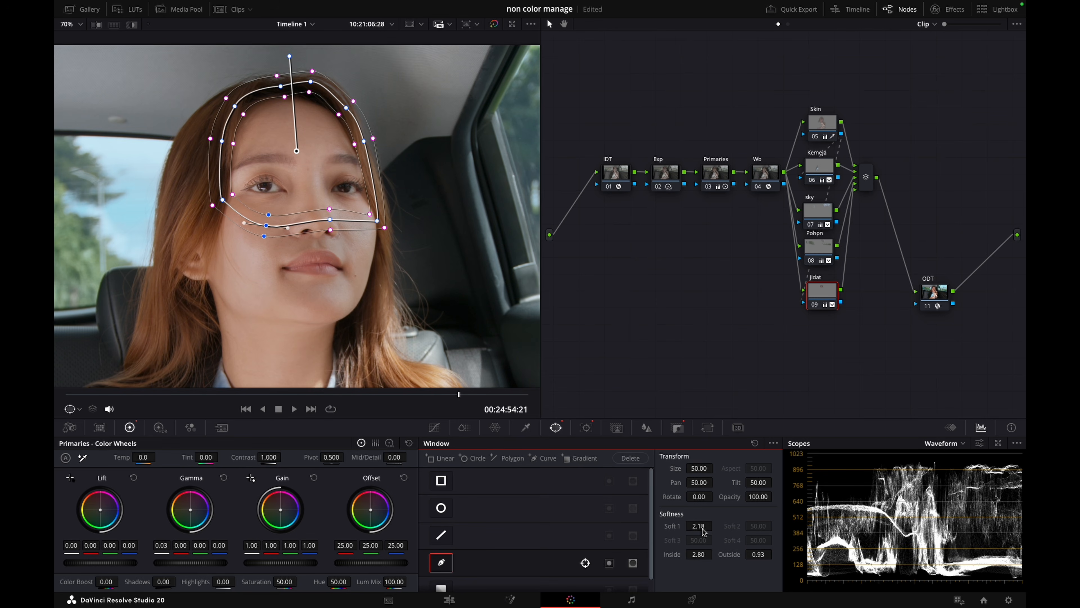
{"action": "key", "text": "super+d"}
{"action": "key", "text": "super+d"}
{"action": "key", "text": "shift+z"}
{"action": "left_click_drag", "start_coordinate": [269, 397], "coordinate": [529, 404]}
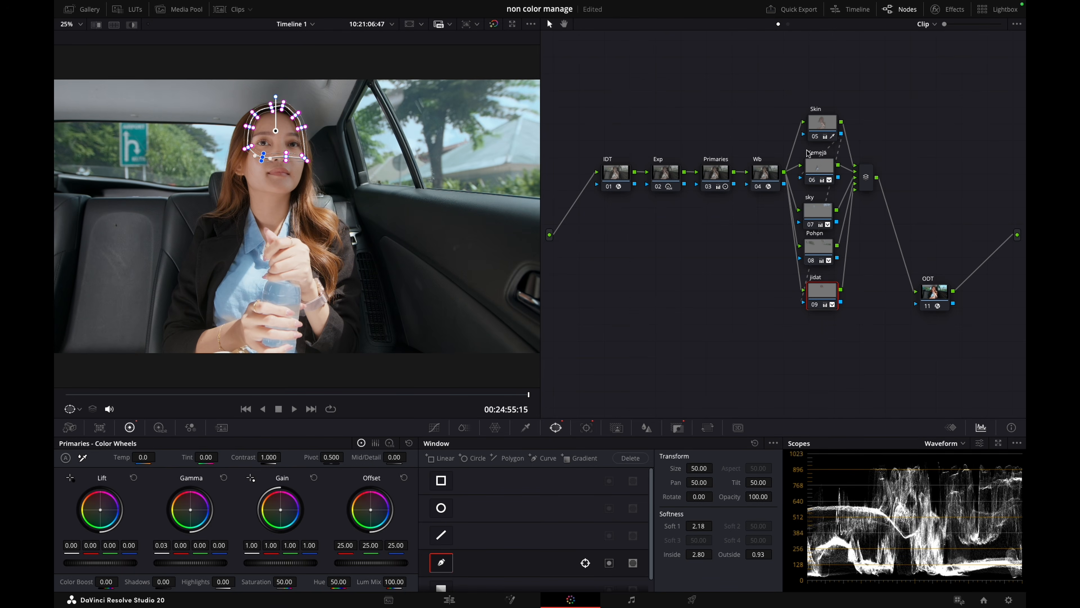
Set the Skin node's Mid/Detail to -20
{"action": "left_click", "coordinate": [821, 127]}
{"action": "double_click", "coordinate": [405, 456]}
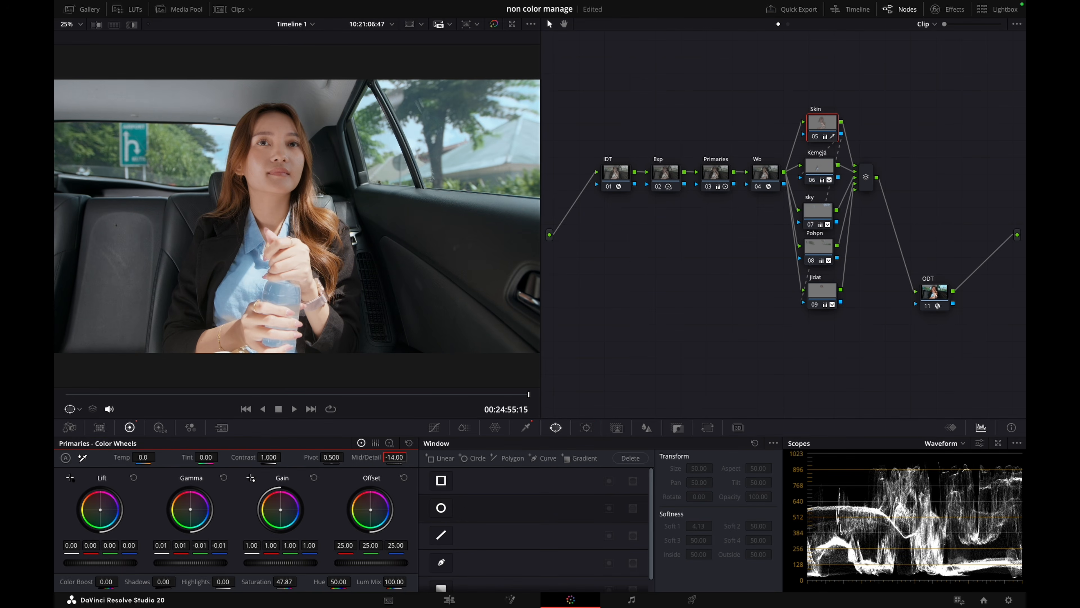
{"action": "type", "text": "-20"}
{"action": "key", "text": "Return"}
Add another layer node below jidat and reposition the serial and layer nodes into a tidy layout
{"action": "left_click", "coordinate": [822, 291]}
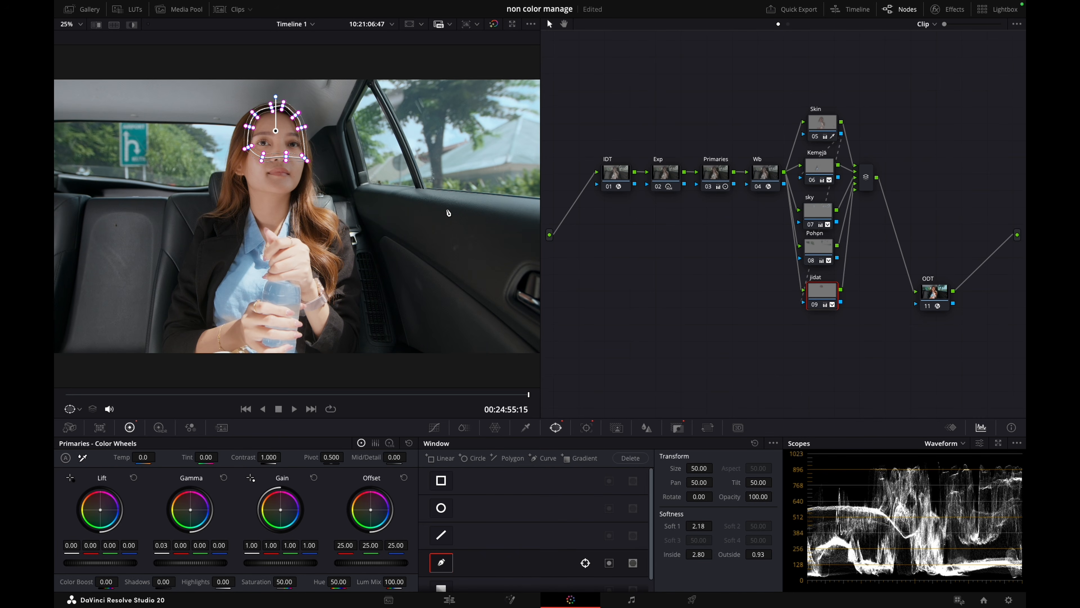
{"action": "key", "text": "alt+l"}
{"action": "left_click_drag", "start_coordinate": [599, 128], "coordinate": [763, 180]}
{"action": "left_click_drag", "start_coordinate": [762, 179], "coordinate": [749, 187]}
{"action": "left_click_drag", "start_coordinate": [800, 78], "coordinate": [887, 358]}
{"action": "left_click_drag", "start_coordinate": [822, 327], "coordinate": [812, 304]}
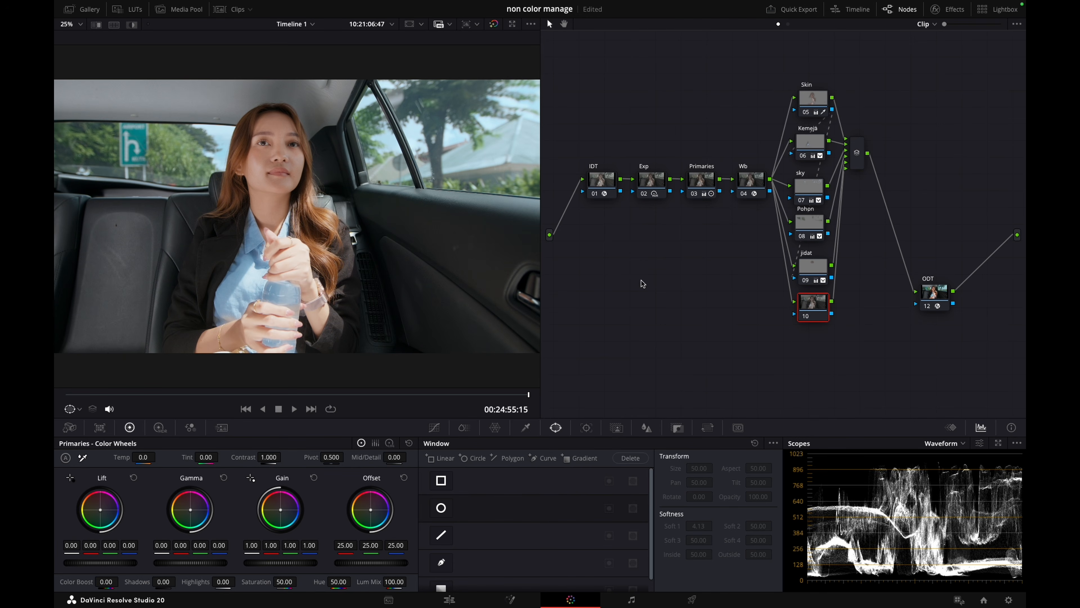
Label the new layer node lipstik
{"action": "key", "text": "ctrl+s"}
{"action": "right_click", "coordinate": [820, 305]}
{"action": "left_click", "coordinate": [834, 320]}
{"action": "type", "text": "lipstik"}
Key the woman's lips on the lipstik node with the HSL qualifier, refining hue width to 5.6 and saturation low to 0.6
{"action": "left_click", "coordinate": [525, 427]}
{"action": "scroll", "coordinate": [272, 179], "scroll_direction": "up", "scroll_amount": 5}
{"action": "left_click", "coordinate": [304, 158]}
{"action": "key", "text": "shift+h"}
{"action": "left_click_drag", "start_coordinate": [562, 502], "coordinate": [370, 466]}
{"action": "left_click_drag", "start_coordinate": [512, 538], "coordinate": [519, 540]}
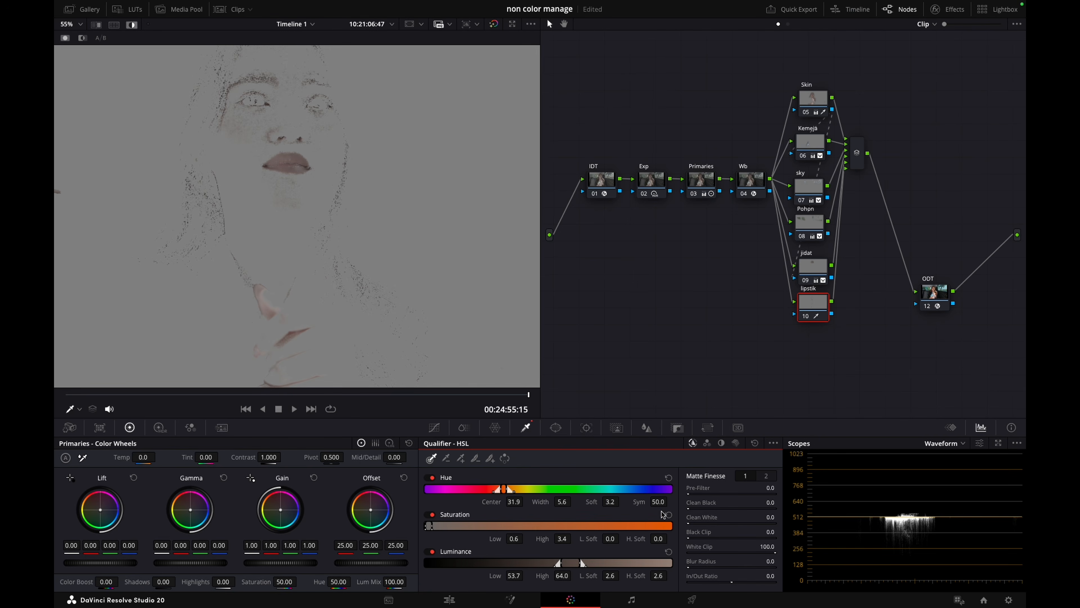
{"action": "left_click_drag", "start_coordinate": [694, 539], "coordinate": [747, 519]}
{"action": "left_click", "coordinate": [765, 476]}
Draw a closed curve window around the woman's lips on the lipstik node to isolate the key
{"action": "left_click", "coordinate": [556, 427]}
{"action": "left_click", "coordinate": [441, 562]}
{"action": "scroll", "coordinate": [249, 153], "scroll_direction": "up", "scroll_amount": 2}
{"action": "left_click", "coordinate": [245, 149]}
{"action": "left_click", "coordinate": [280, 140]}
{"action": "left_click", "coordinate": [308, 145]}
{"action": "left_click", "coordinate": [322, 156]}
{"action": "left_click", "coordinate": [324, 171]}
{"action": "left_click", "coordinate": [297, 178]}
{"action": "left_click", "coordinate": [272, 175]}
{"action": "left_click", "coordinate": [244, 166]}
{"action": "left_click", "coordinate": [245, 149]}
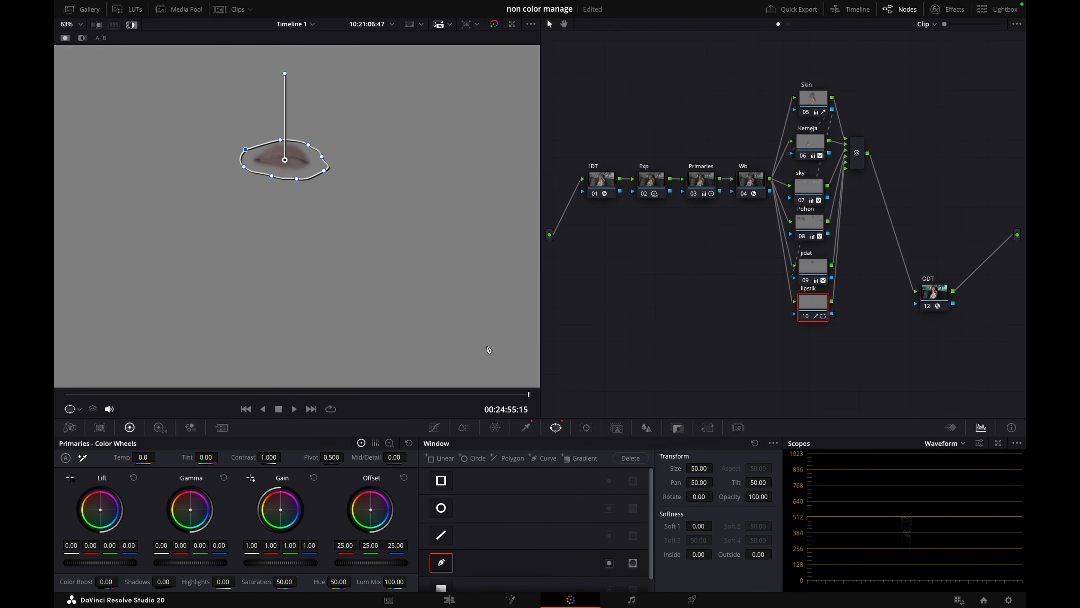
Soften the lip window to Soft 1 0.56, Inside 0.90 and Outside 0.30, and track it forward and in reverse
{"action": "left_click_drag", "start_coordinate": [700, 526], "coordinate": [704, 523]}
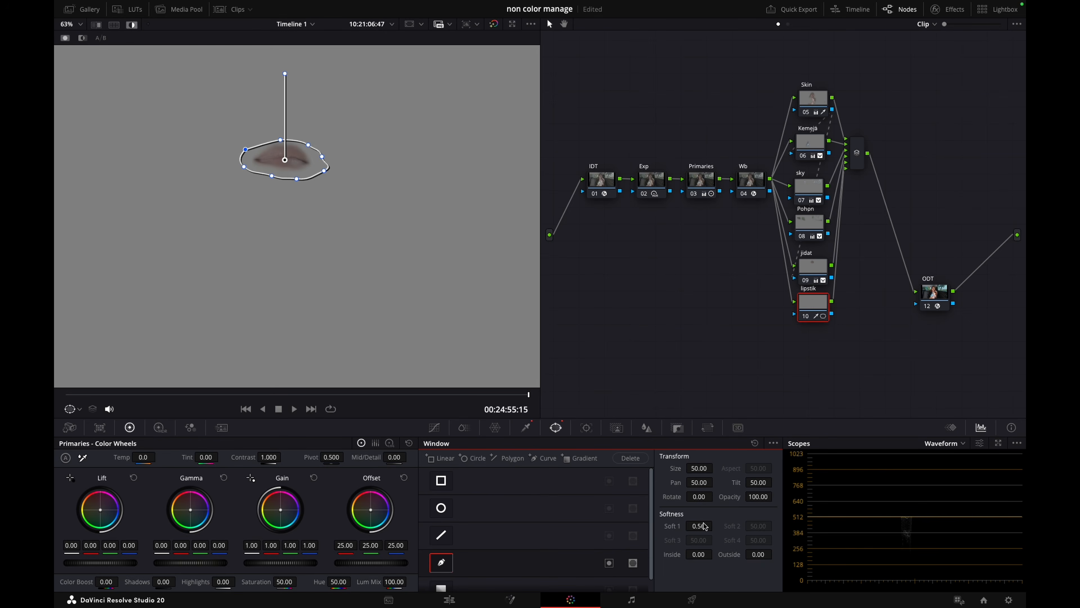
{"action": "key", "text": "ctrl+t"}
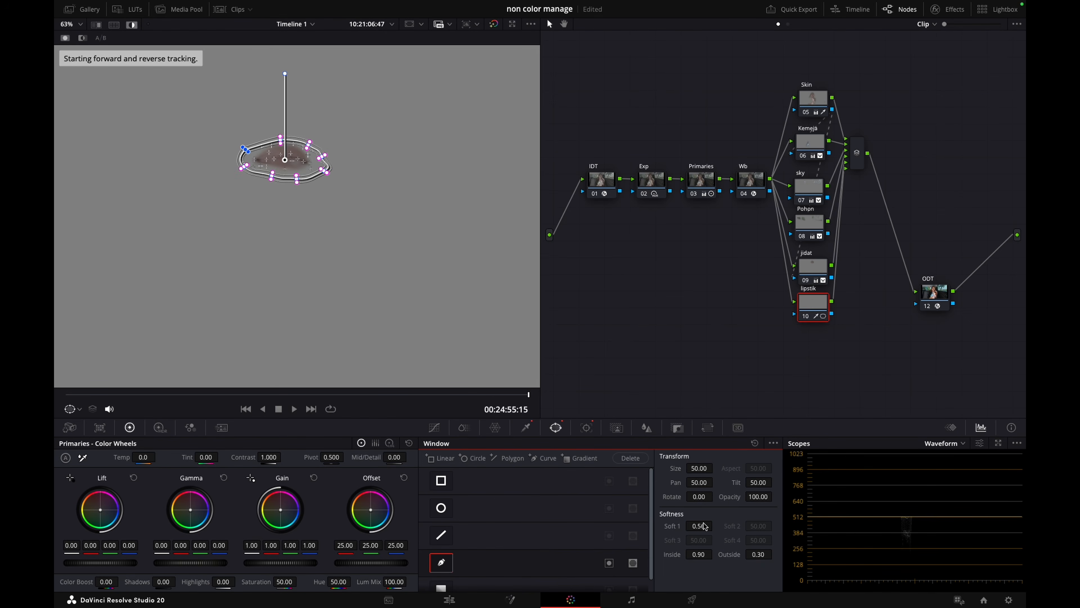
{"action": "scroll", "coordinate": [327, 259], "scroll_direction": "down", "scroll_amount": 2}
{"action": "key", "text": "shift+h"}
{"action": "scroll", "coordinate": [329, 272], "scroll_direction": "down", "scroll_amount": 1}
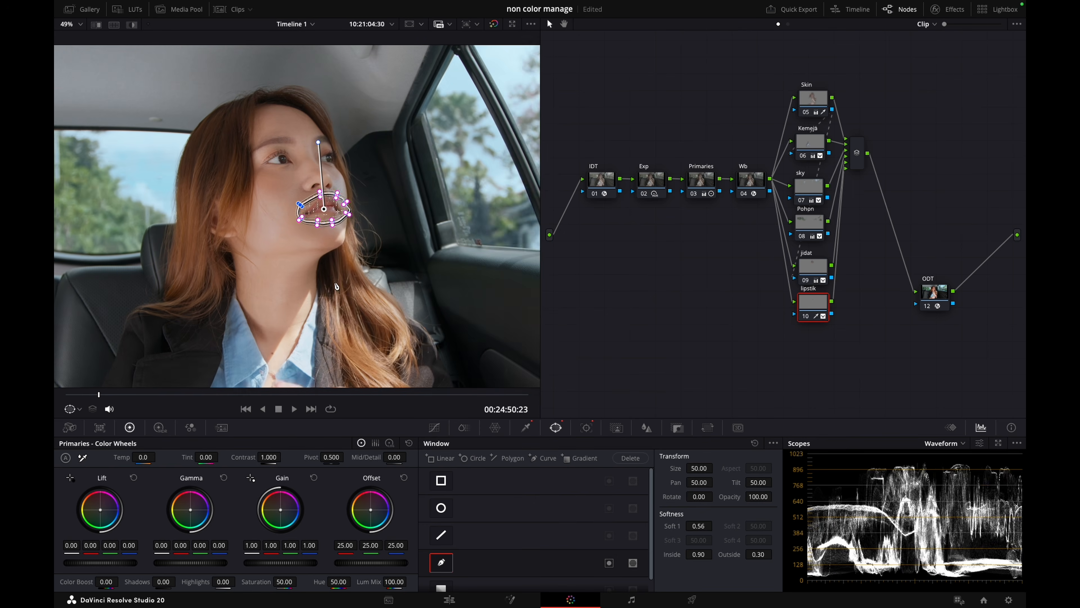
At 00:24:55:06, set the lipstik node's saturation to 58.10 and hue to 51.00, comparing the node disabled and enabled
{"action": "left_click_drag", "start_coordinate": [332, 395], "coordinate": [495, 399]}
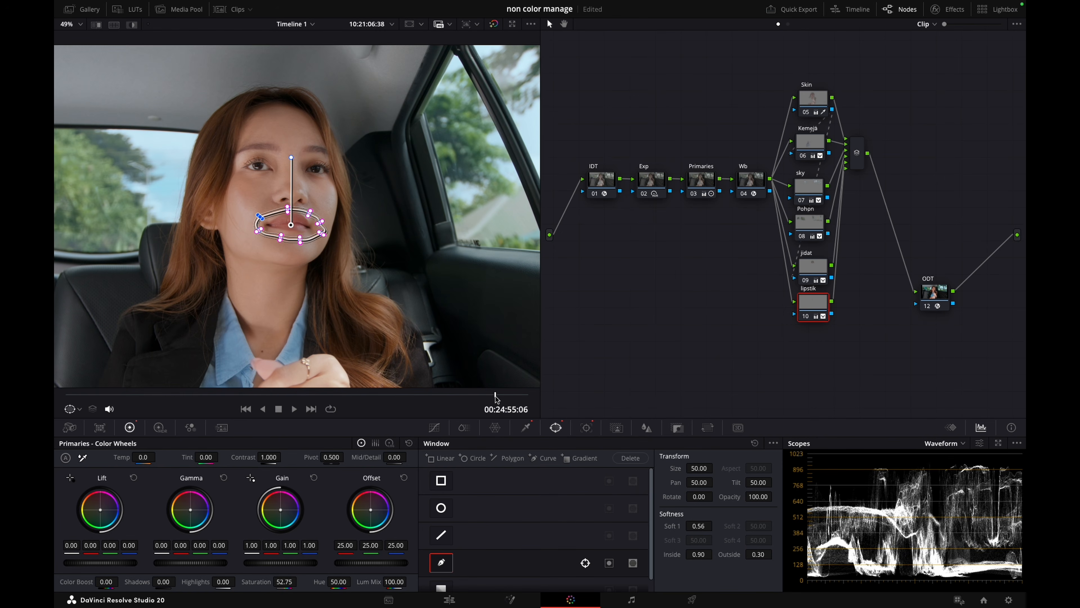
{"action": "key", "text": "super+d"}
{"action": "key", "text": "super+d"}
{"action": "key", "text": "ctrl+d"}
{"action": "key", "text": "ctrl+d"}
{"action": "key", "text": "ctrl+d"}
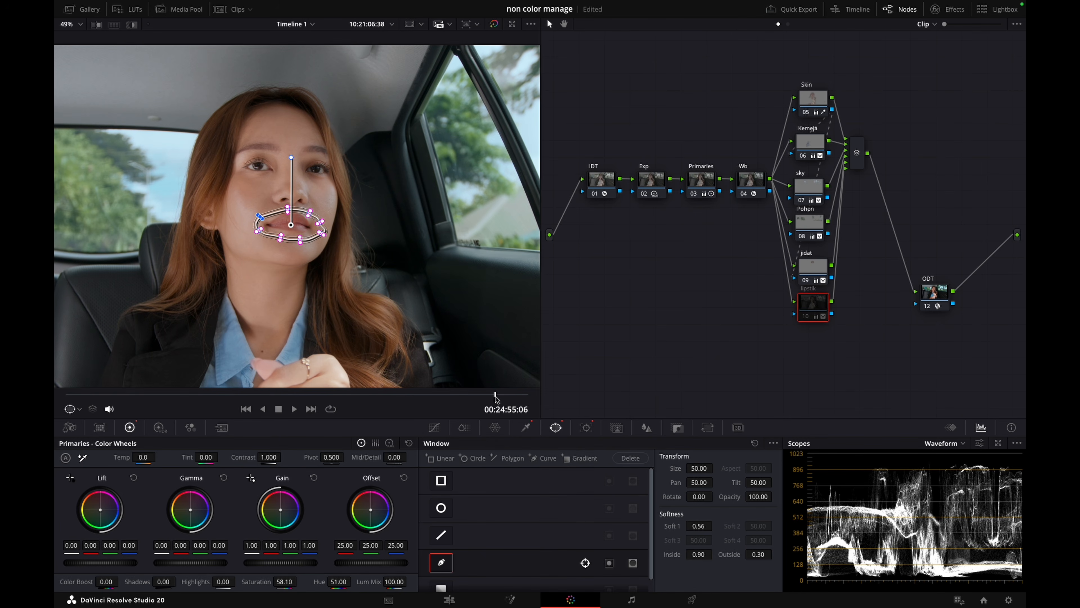
Hide the window overlay and fine-tune the lipstik node to saturation 58.85 and hue 51.40, checking the lips through the clip
{"action": "left_click", "coordinate": [72, 408]}
{"action": "left_click", "coordinate": [85, 450]}
{"action": "scroll", "coordinate": [283, 230], "scroll_direction": "up", "scroll_amount": 3}
{"action": "scroll", "coordinate": [283, 230], "scroll_direction": "up", "scroll_amount": 2}
{"action": "key", "text": "ctrl+d"}
{"action": "key", "text": "ctrl+d"}
{"action": "key", "text": "ctrl+d"}
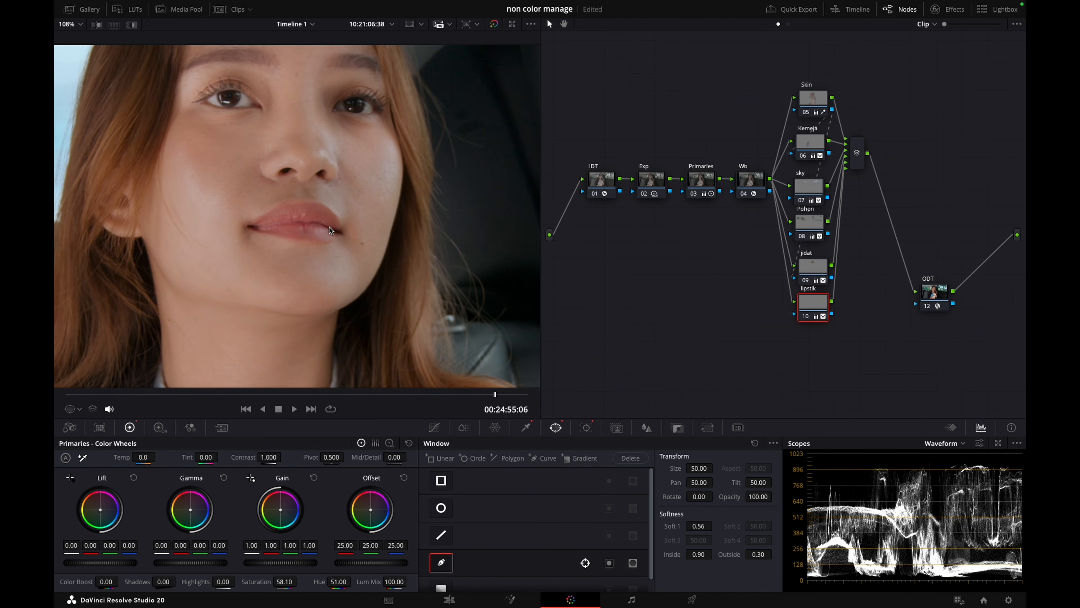
{"action": "left_click_drag", "start_coordinate": [259, 394], "coordinate": [484, 386]}
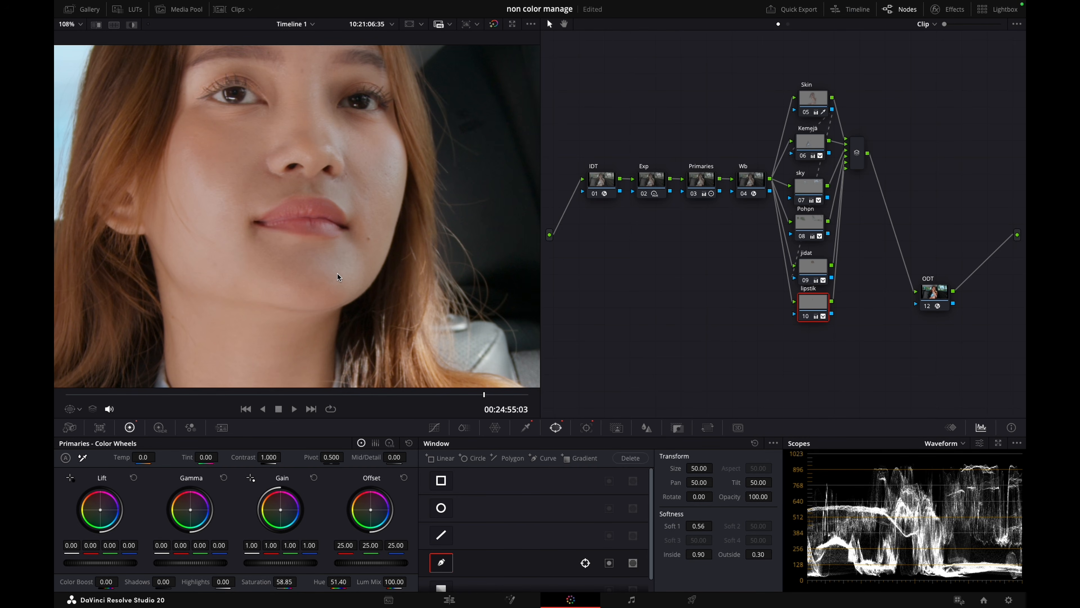
{"action": "left_click_drag", "start_coordinate": [110, 392], "coordinate": [544, 412]}
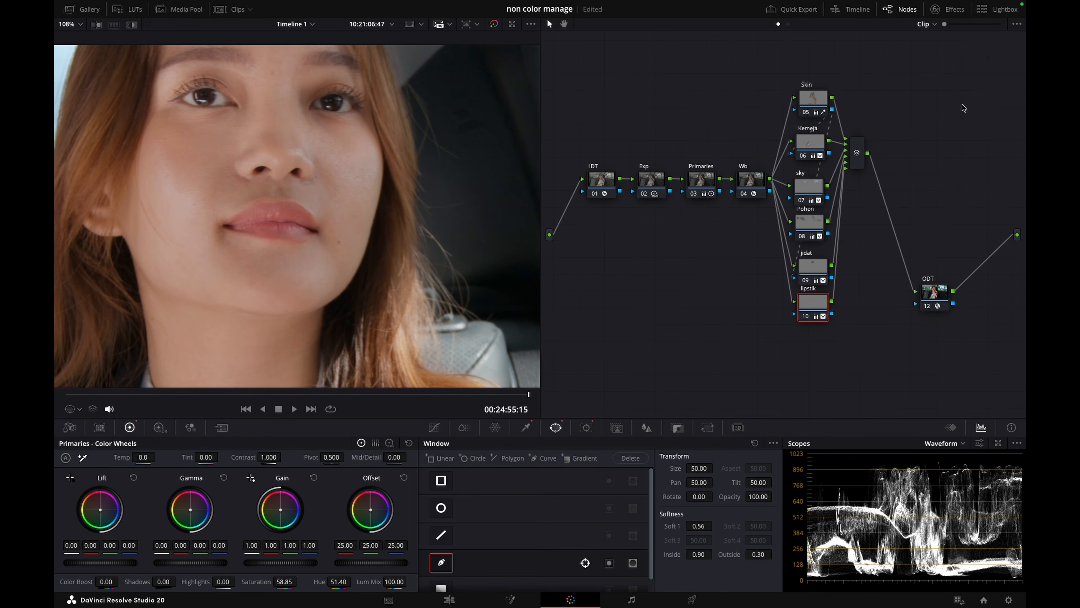
Compare the woman's forehead with the jidat node disabled and enabled
{"action": "left_click", "coordinate": [811, 268]}
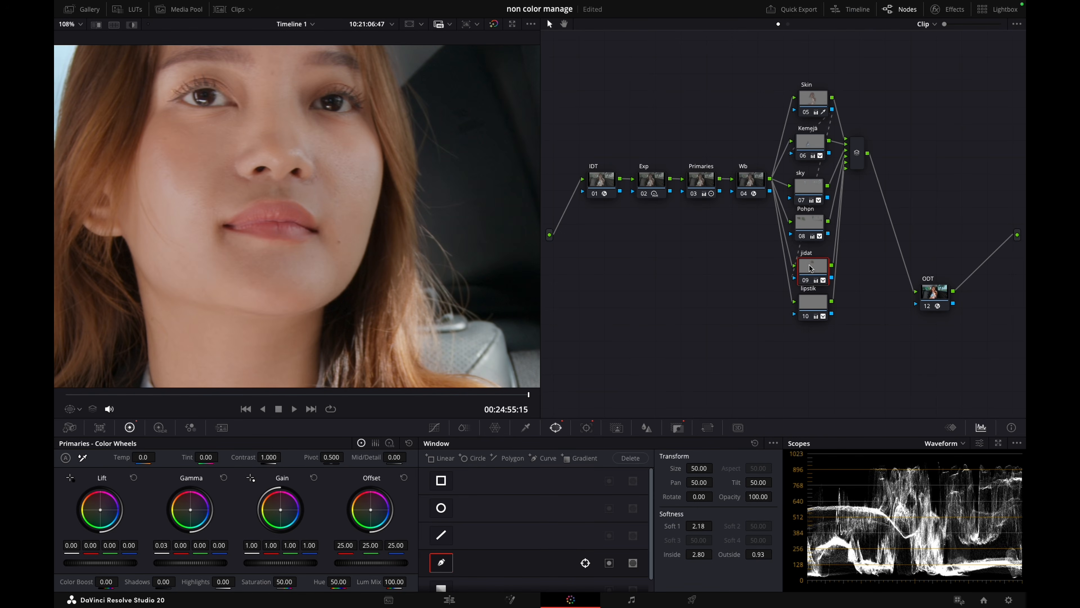
{"action": "key", "text": "super+d"}
{"action": "key", "text": "super+d"}
{"action": "key", "text": "super+d"}
{"action": "key", "text": "super+d"}
Reshape the jidat node's forehead window by lowering its bottom edge and pulling in its lower corner, and set Soft 1 to 2.80
{"action": "key", "text": "shift+z"}
{"action": "left_click", "coordinate": [76, 409]}
{"action": "left_click", "coordinate": [99, 452]}
{"action": "scroll", "coordinate": [274, 151], "scroll_direction": "up", "scroll_amount": 3}
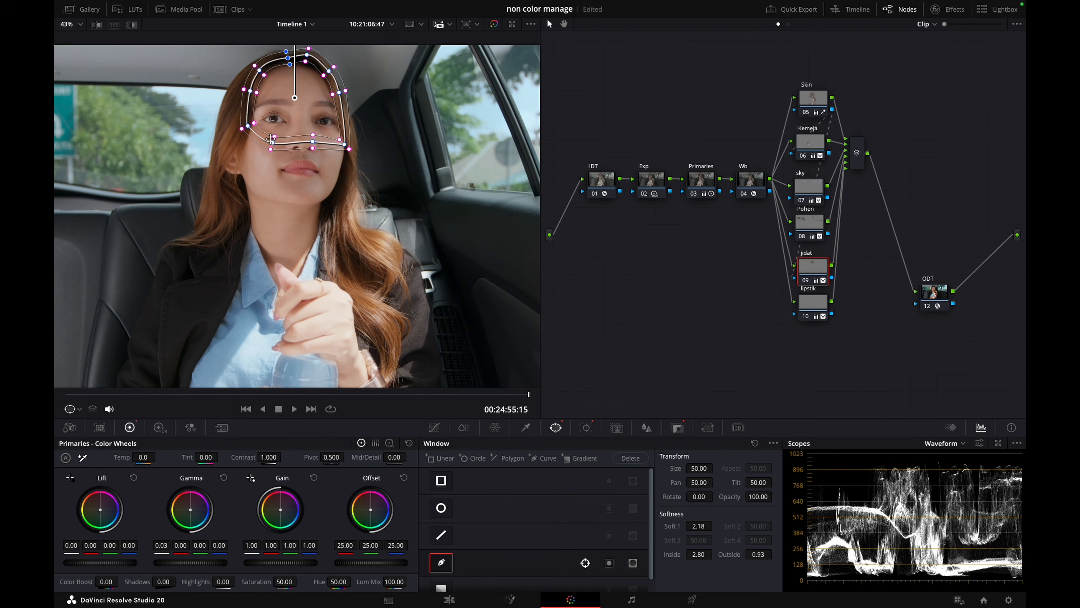
{"action": "left_click_drag", "start_coordinate": [274, 147], "coordinate": [318, 151]}
{"action": "left_click", "coordinate": [350, 149]}
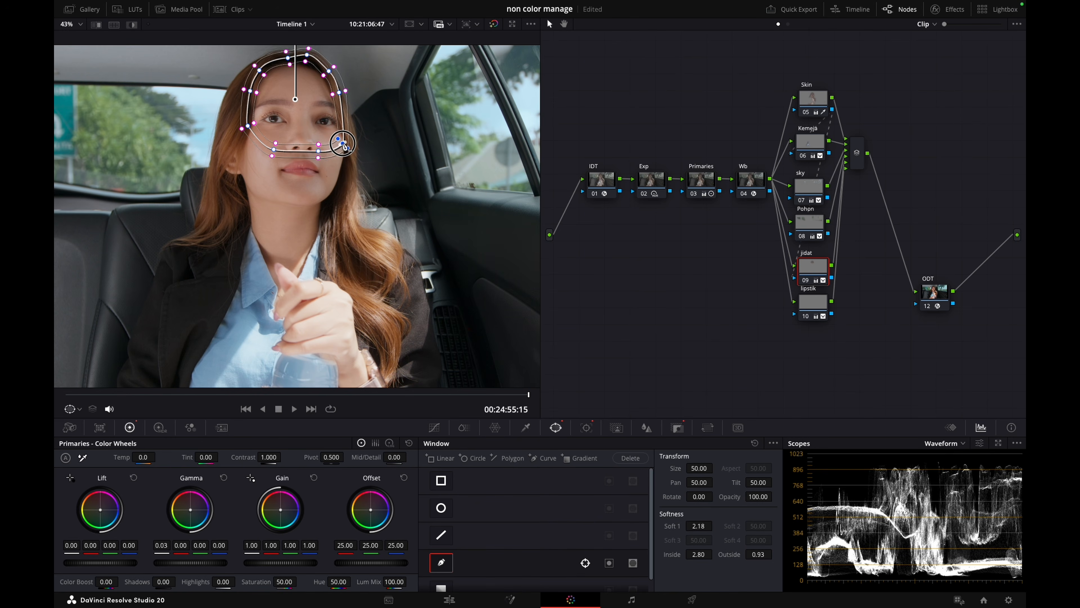
{"action": "left_click_drag", "start_coordinate": [705, 524], "coordinate": [728, 524]}
Compare the whole grade bypassed and enabled, and check the forehead window through the clip up to 00:24:55:02
{"action": "left_click_drag", "start_coordinate": [209, 386], "coordinate": [276, 404]}
{"action": "key", "text": "shift+d"}
{"action": "key", "text": "shift+d"}
{"action": "scroll", "coordinate": [313, 240], "scroll_direction": "down", "scroll_amount": 2}
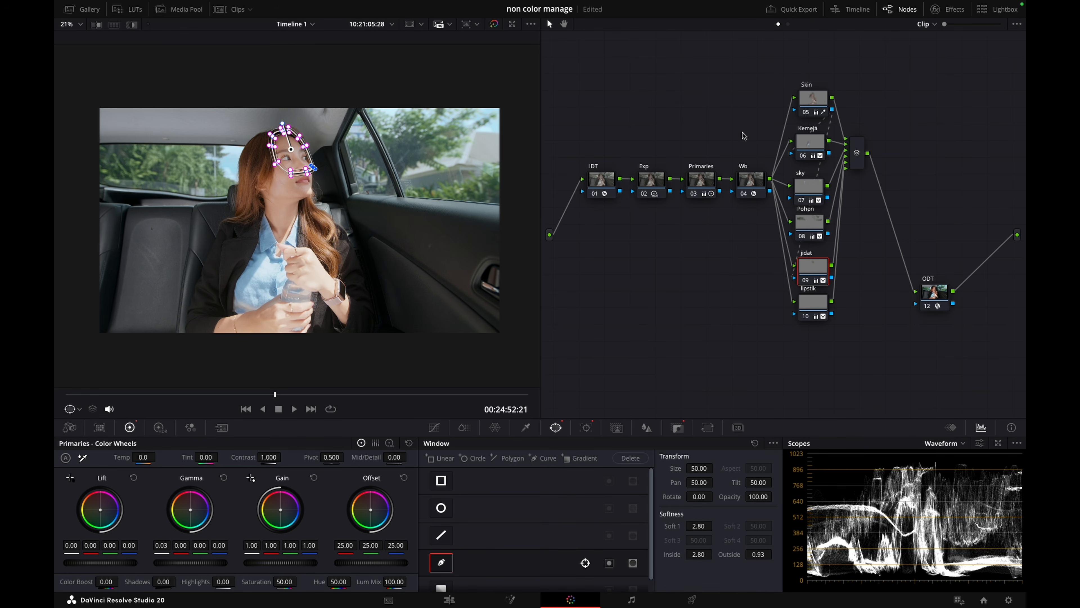
{"action": "left_click_drag", "start_coordinate": [162, 392], "coordinate": [480, 395]}
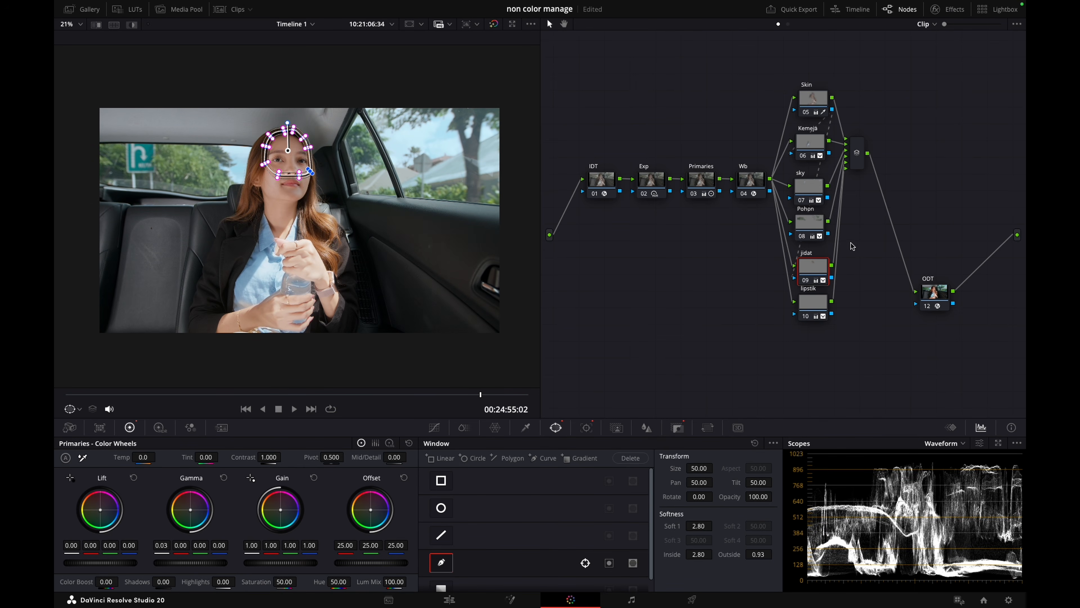
Add a layer node below lipstik and draw a closed curve window around the eye on the image's left side
{"action": "left_click", "coordinate": [819, 307]}
{"action": "key", "text": "alt+l"}
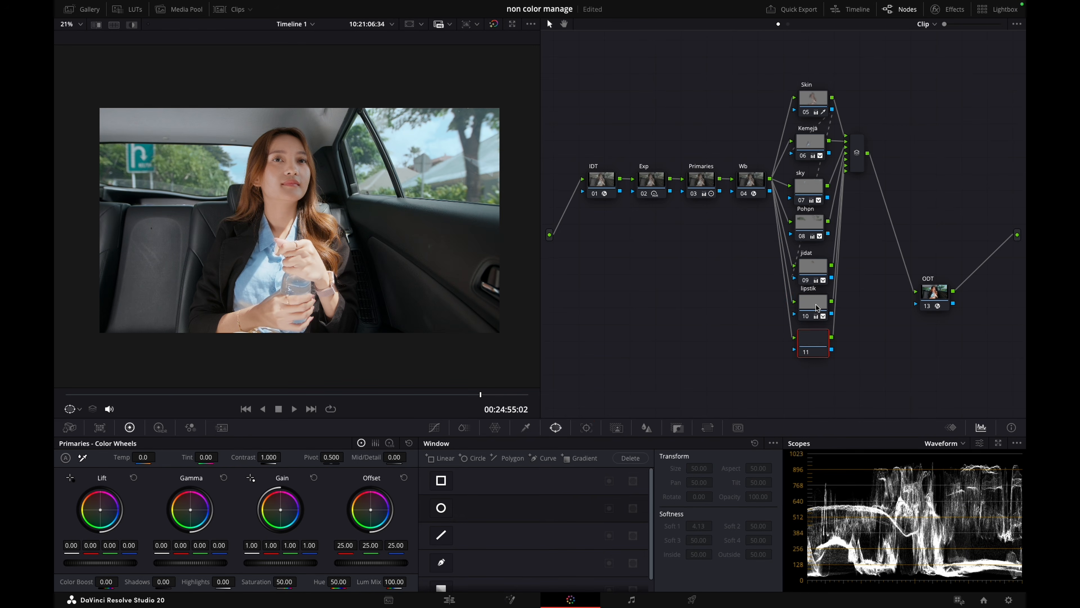
{"action": "left_click", "coordinate": [441, 562]}
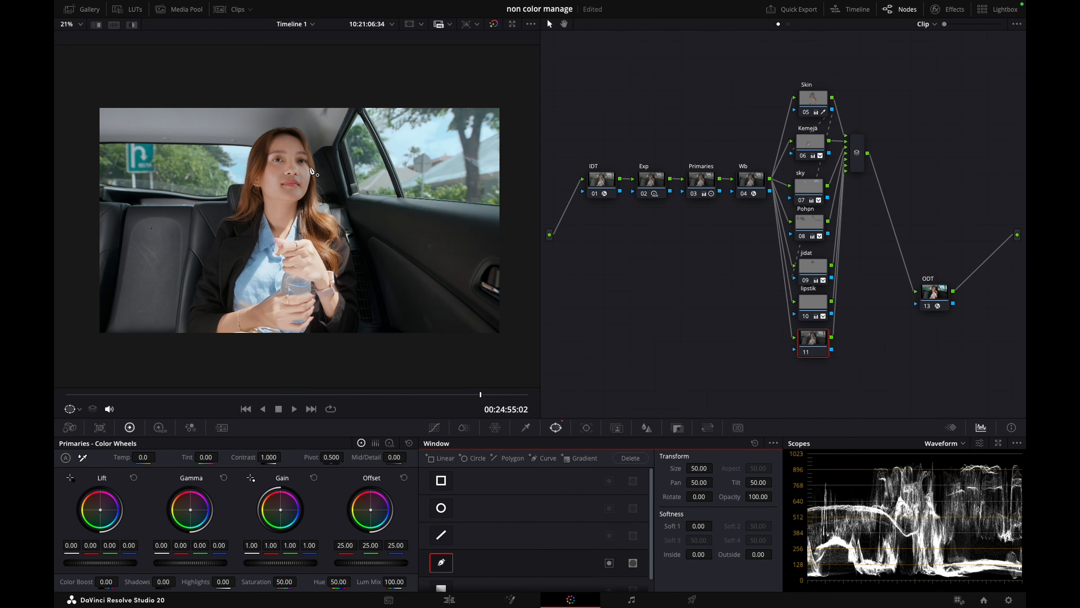
{"action": "scroll", "coordinate": [261, 152], "scroll_direction": "up", "scroll_amount": 6}
{"action": "left_click", "coordinate": [275, 156]}
{"action": "left_click_drag", "start_coordinate": [247, 153], "coordinate": [241, 156]}
{"action": "left_click_drag", "start_coordinate": [234, 162], "coordinate": [237, 181]}
{"action": "left_click", "coordinate": [246, 188]}
{"action": "left_click", "coordinate": [280, 194]}
{"action": "left_click", "coordinate": [286, 187]}
{"action": "left_click", "coordinate": [284, 172]}
{"action": "left_click", "coordinate": [282, 160]}
{"action": "left_click", "coordinate": [275, 156]}
Set the eye window to Soft 1 0.58, size 37.14, pan 49.90, tilt 49.98, Inside 2.20 and Outside 0.73, and track it
{"action": "left_click_drag", "start_coordinate": [705, 526], "coordinate": [706, 525]}
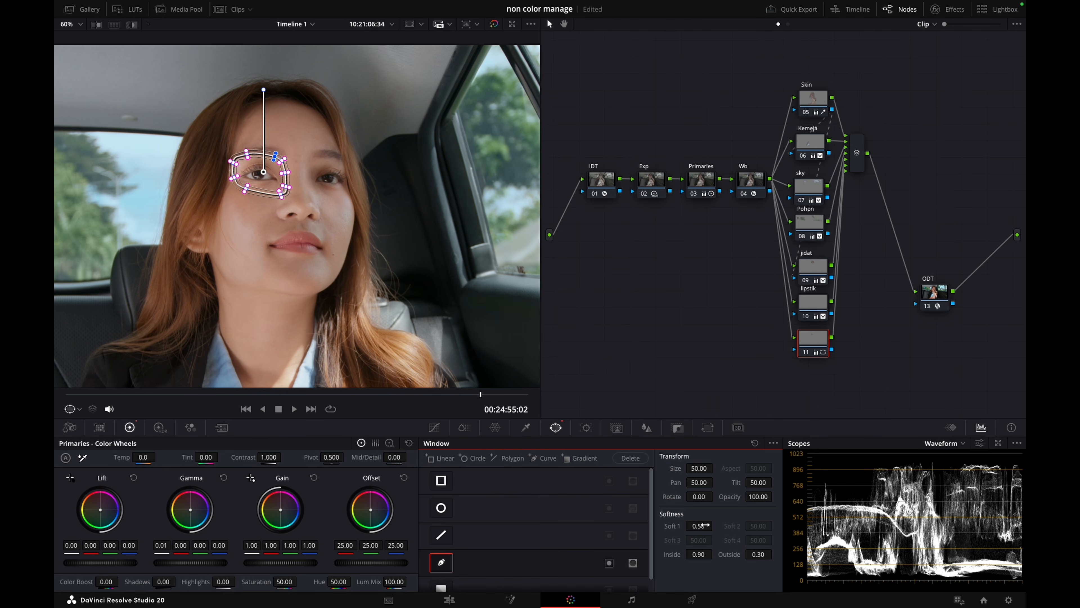
{"action": "left_click_drag", "start_coordinate": [699, 466], "coordinate": [437, 476]}
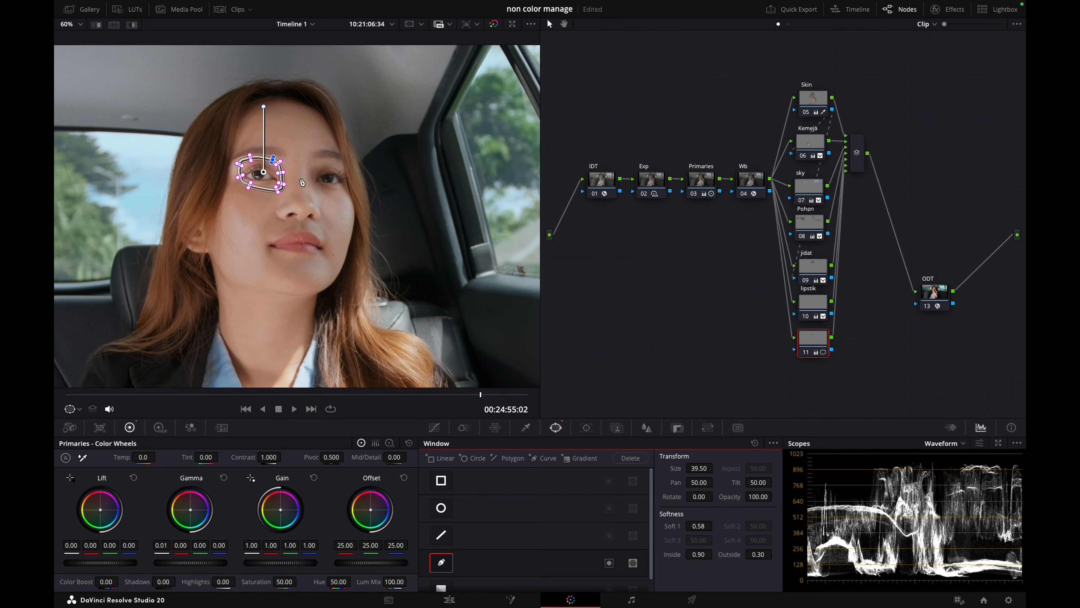
{"action": "left_click_drag", "start_coordinate": [261, 172], "coordinate": [257, 174]}
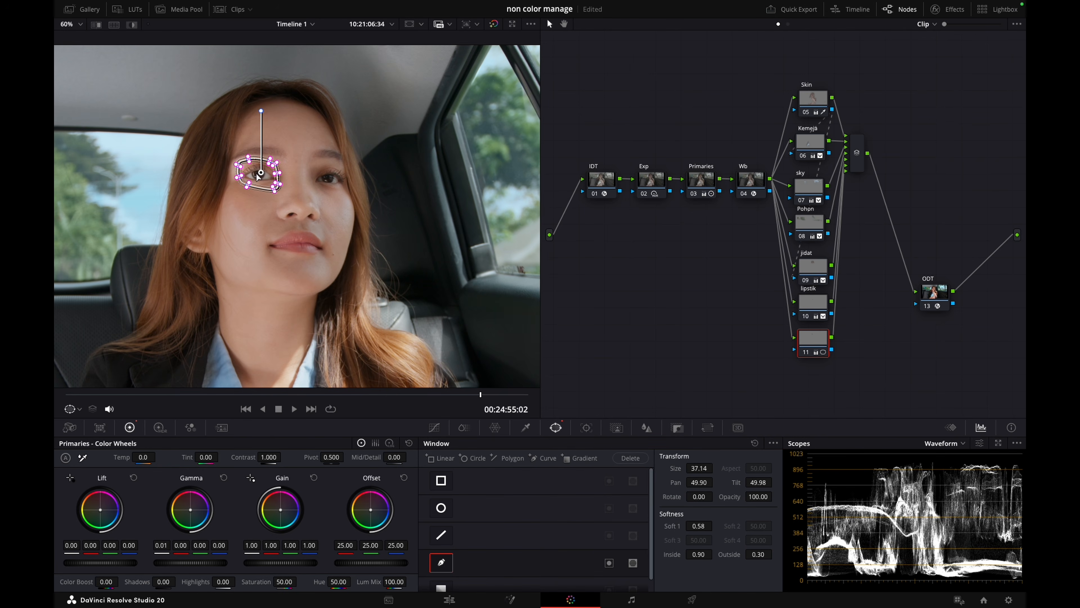
{"action": "scroll", "coordinate": [256, 173], "scroll_direction": "up", "scroll_amount": 3}
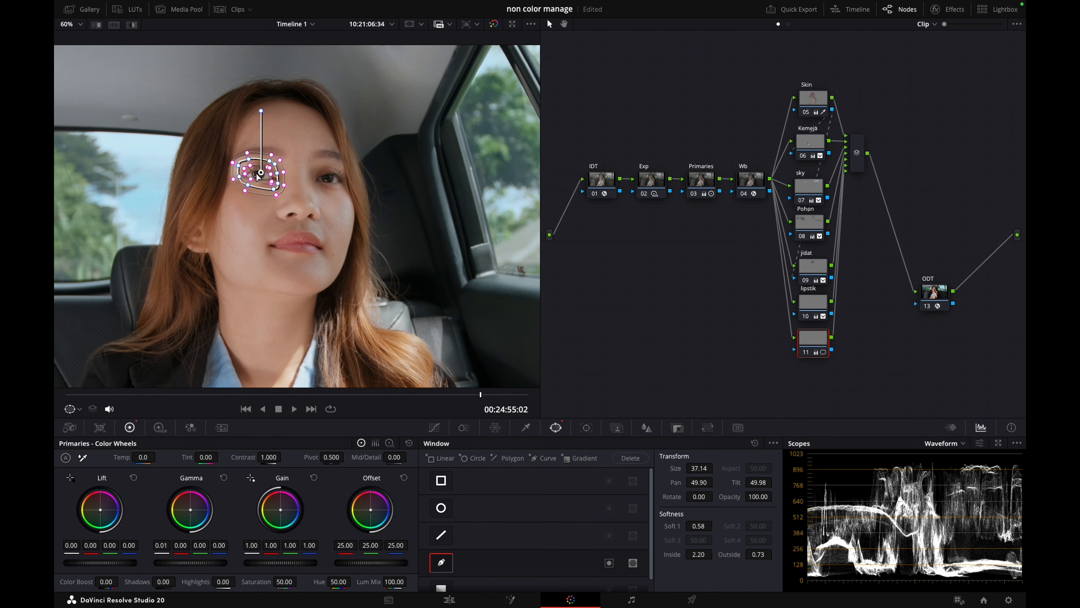
{"action": "key", "text": "ctrl+t"}
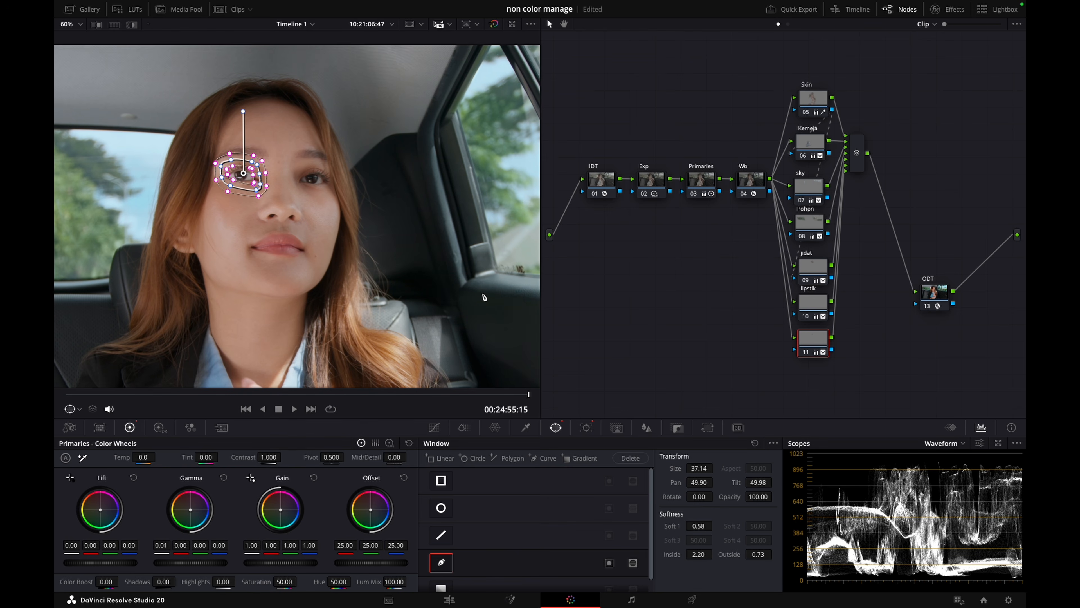
Add a second curve window around the woman's other eye and scale it to size 47.95
{"action": "key", "text": "ctrl+s"}
{"action": "left_click", "coordinate": [542, 458]}
{"action": "scroll", "coordinate": [297, 216], "scroll_direction": "up", "scroll_amount": 4}
{"action": "left_click", "coordinate": [321, 124]}
{"action": "left_click", "coordinate": [290, 130]}
{"action": "left_click", "coordinate": [282, 146]}
{"action": "left_click", "coordinate": [293, 165]}
{"action": "left_click", "coordinate": [323, 182]}
{"action": "left_click", "coordinate": [353, 178]}
{"action": "left_click_drag", "start_coordinate": [355, 156], "coordinate": [351, 142]}
{"action": "left_click", "coordinate": [321, 124]}
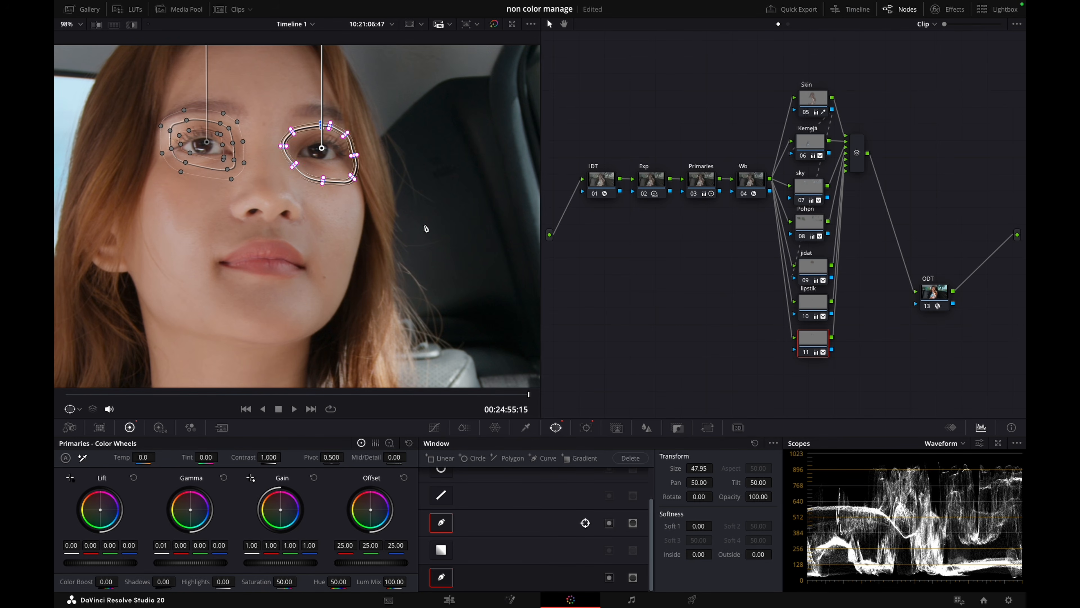
Soften the second eye window to Inside 1.70, Outside 0.57 and Soft 1 0.64, and track it through the clip
{"action": "scroll", "coordinate": [426, 228], "scroll_direction": "down", "scroll_amount": 2}
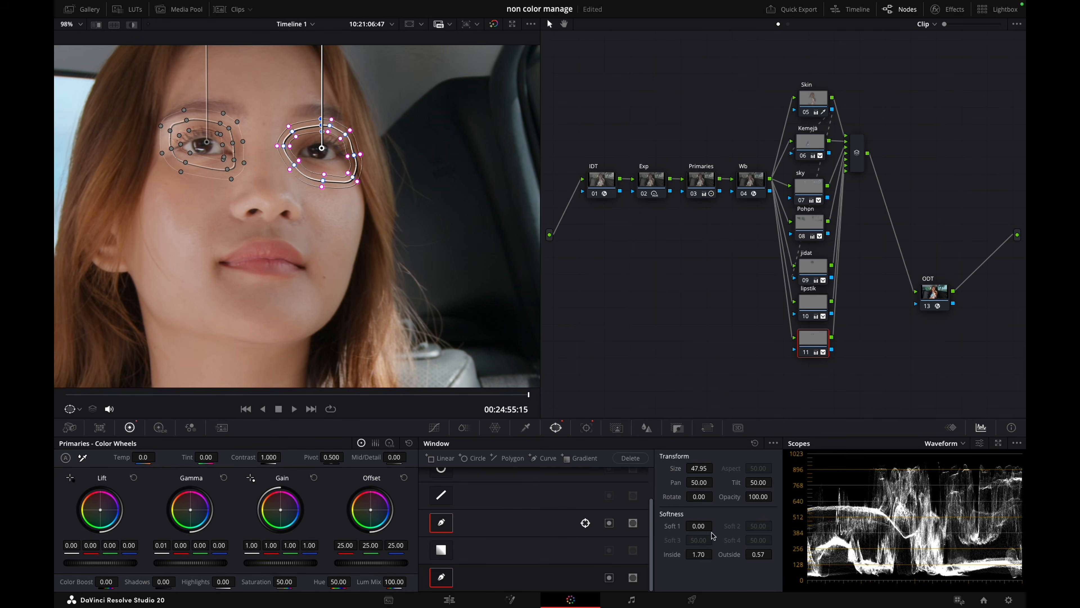
{"action": "mouse_move", "coordinate": [708, 526]}
{"action": "left_mouse_down"}
{"action": "mouse_move", "coordinate": [723, 527]}
{"action": "mouse_move", "coordinate": [705, 527]}
{"action": "left_mouse_up"}
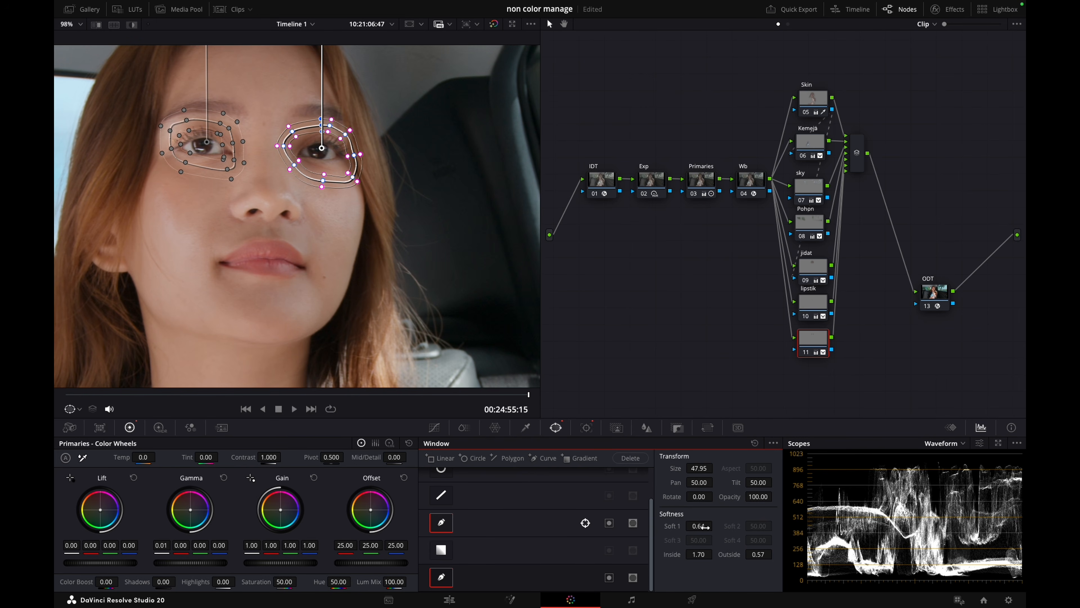
{"action": "key", "text": "super+t"}
{"action": "scroll", "coordinate": [511, 292], "scroll_direction": "down", "scroll_amount": 3}
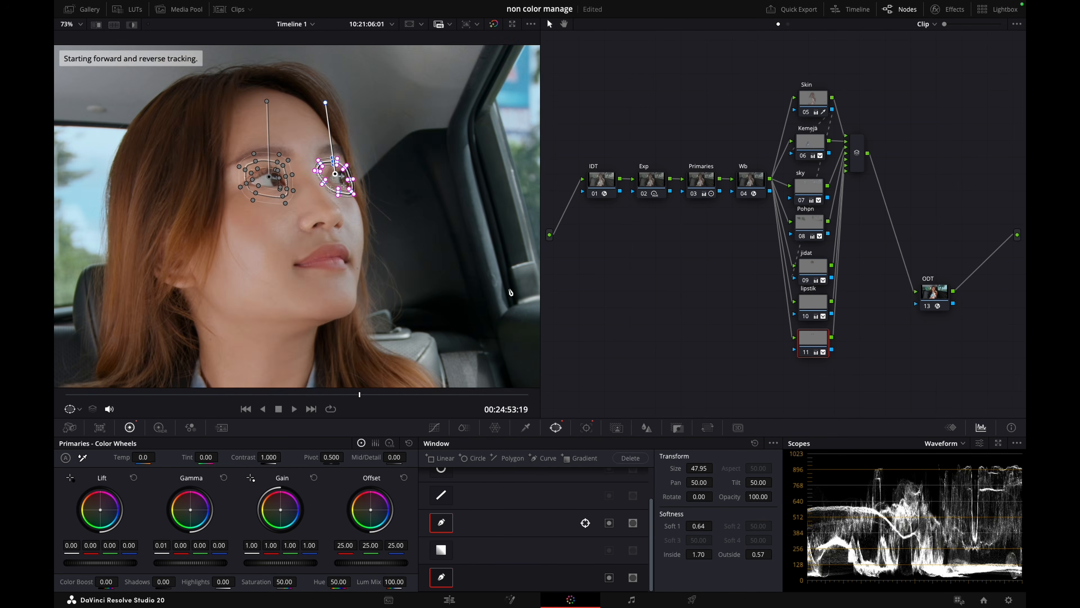
Label the eye node mata, raise its contrast to 1.005 and check both eye windows through the clip
{"action": "right_click", "coordinate": [813, 339]}
{"action": "left_click", "coordinate": [835, 363]}
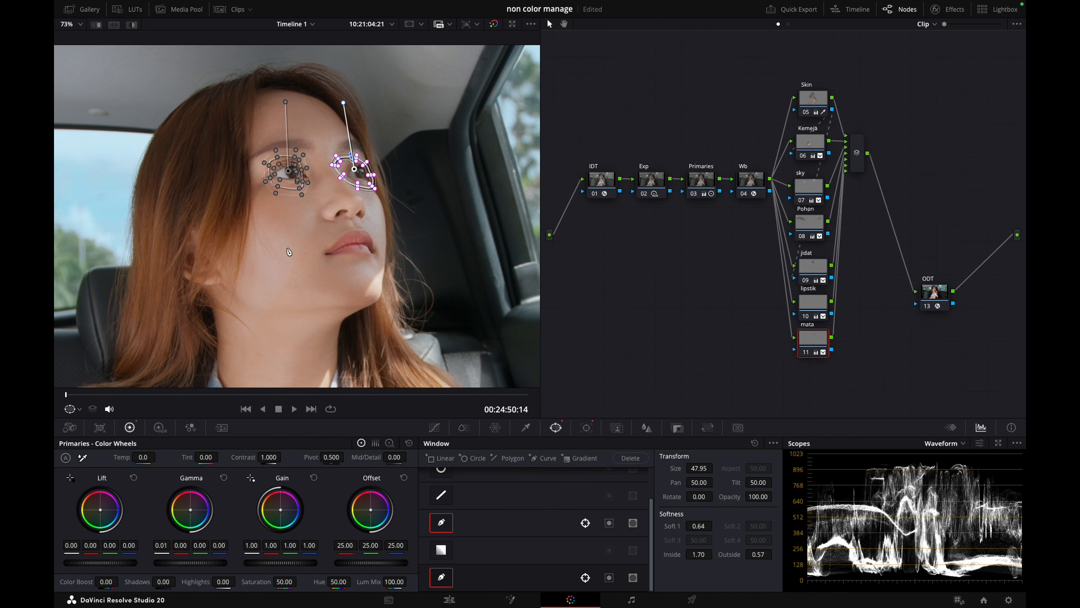
{"action": "scroll", "coordinate": [289, 251], "scroll_direction": "down", "scroll_amount": 1}
{"action": "left_click_drag", "start_coordinate": [256, 399], "coordinate": [509, 388]}
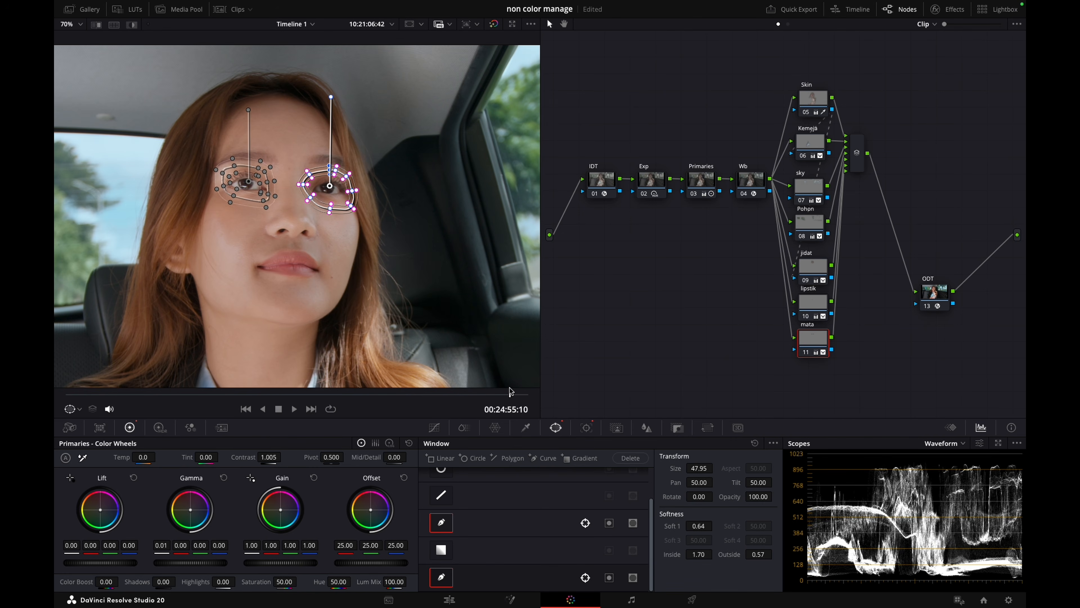
Sharpen the eyes by setting the mata node's blur radius to 0.48, and check them at 00:24:53:09 without the window overlay
{"action": "left_click", "coordinate": [647, 427]}
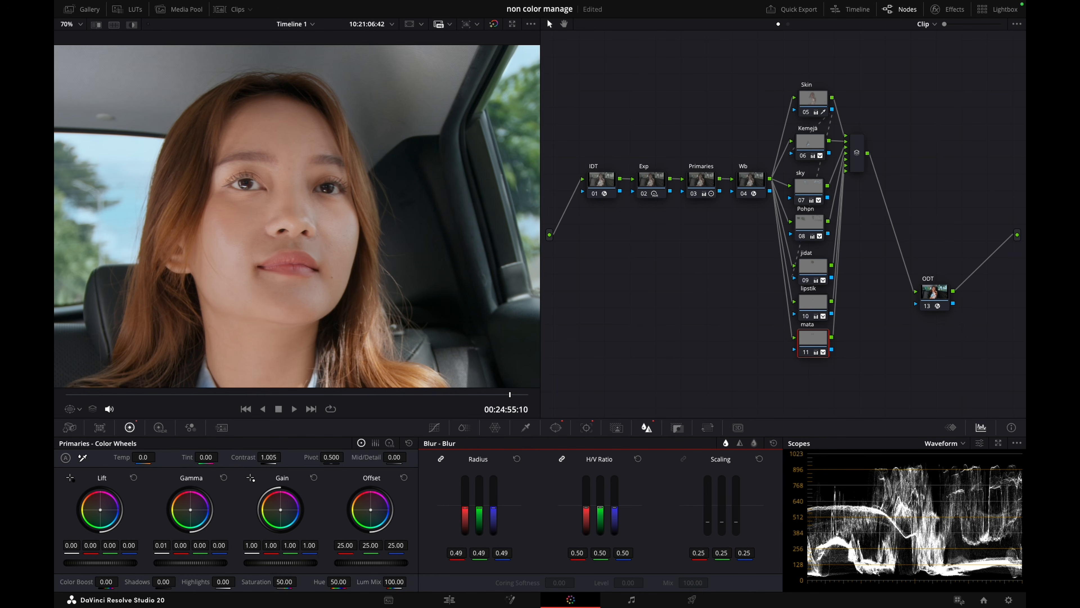
{"action": "left_click_drag", "start_coordinate": [508, 550], "coordinate": [497, 550]}
{"action": "left_click_drag", "start_coordinate": [157, 393], "coordinate": [322, 411]}
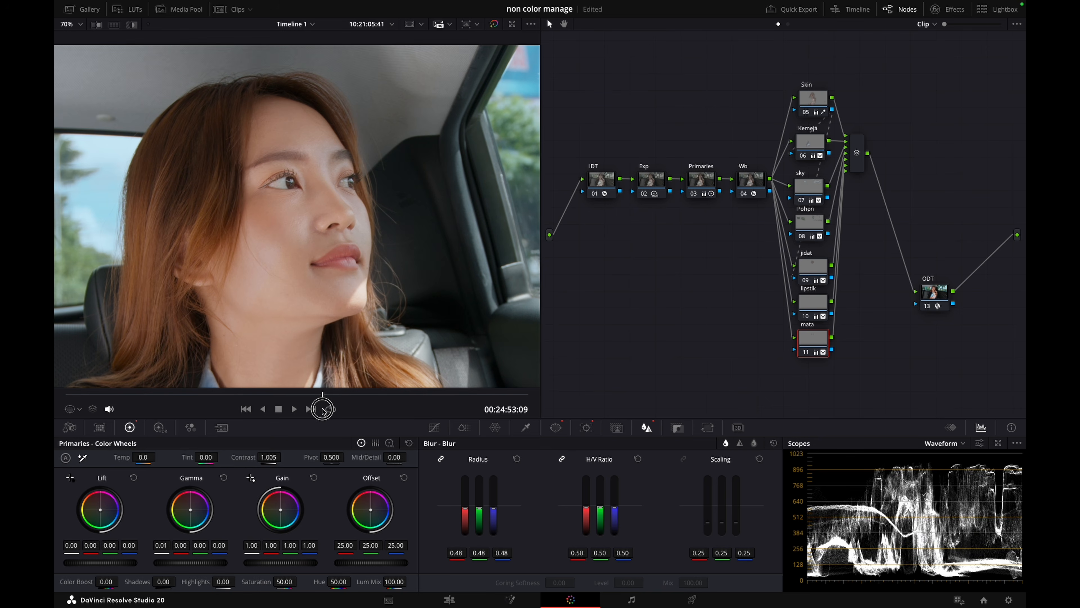
Compare the close-up of the woman's face with all grades bypassed and enabled
{"action": "key", "text": "shift+d"}
{"action": "key", "text": "shift+d"}
{"action": "key", "text": "shift+d"}
{"action": "key", "text": "shift+d"}
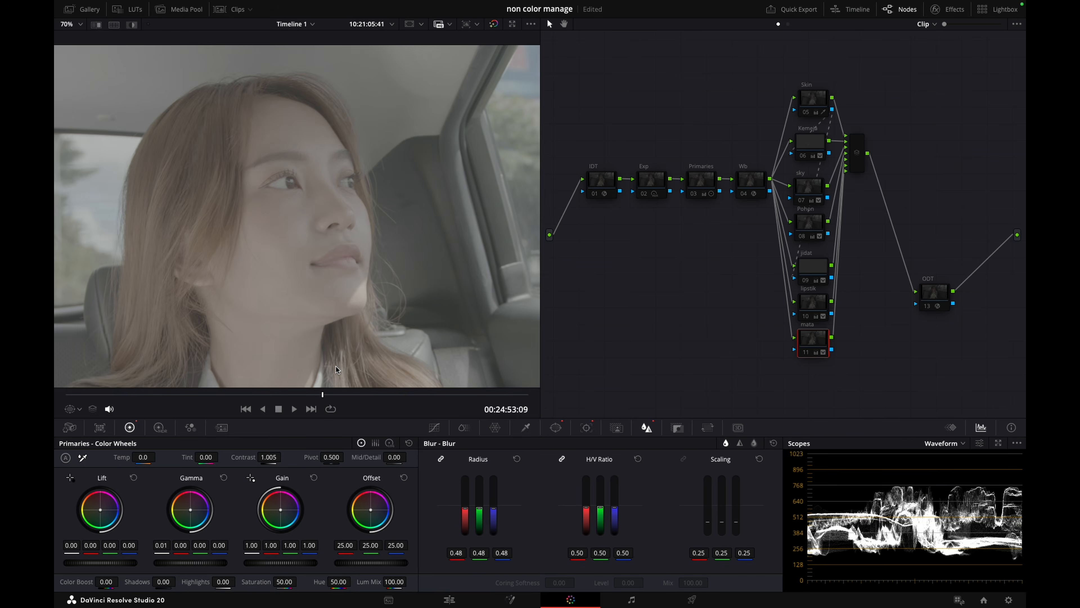
{"action": "key", "text": "shift+d"}
{"action": "key", "text": "shift+d"}
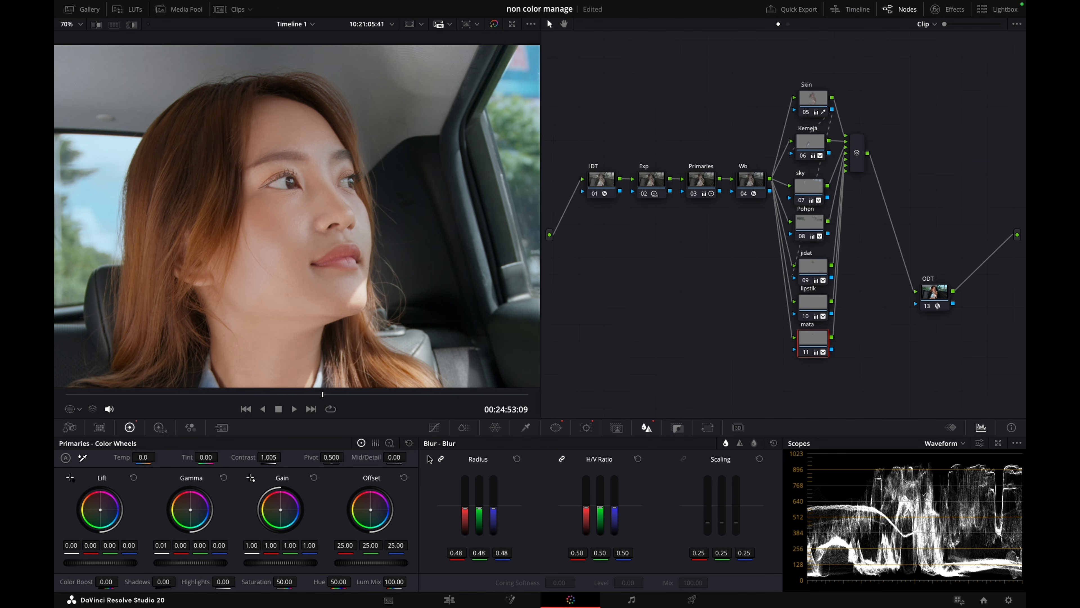
Move the layer mixer in line with the base nodes, add a serial node before ODT and open its label for editing
{"action": "left_click_drag", "start_coordinate": [857, 159], "coordinate": [861, 189]}
{"action": "key", "text": "alt+s"}
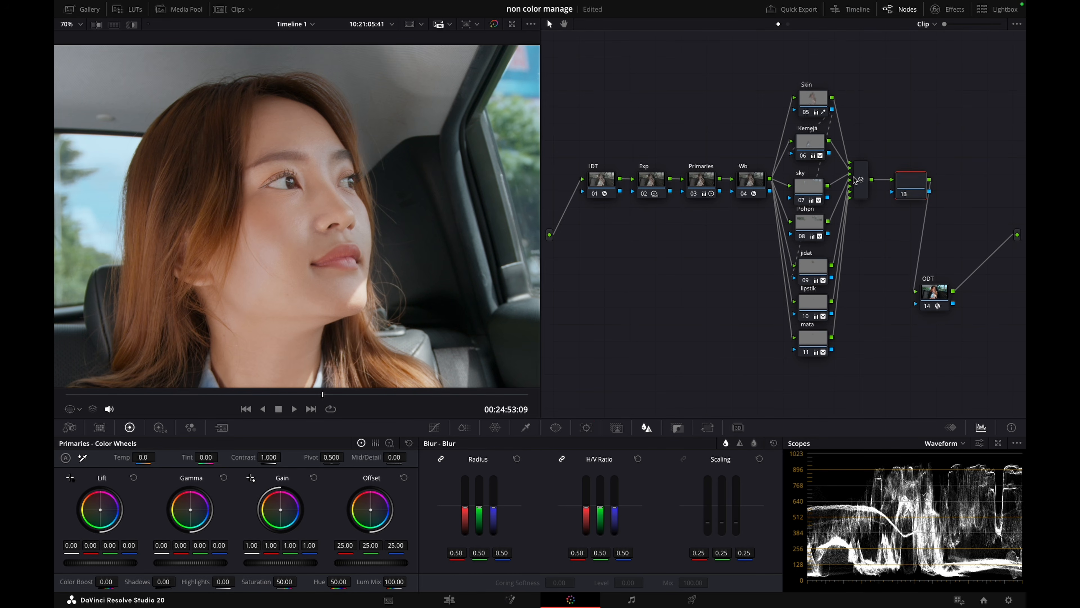
{"action": "key", "text": "shift+z"}
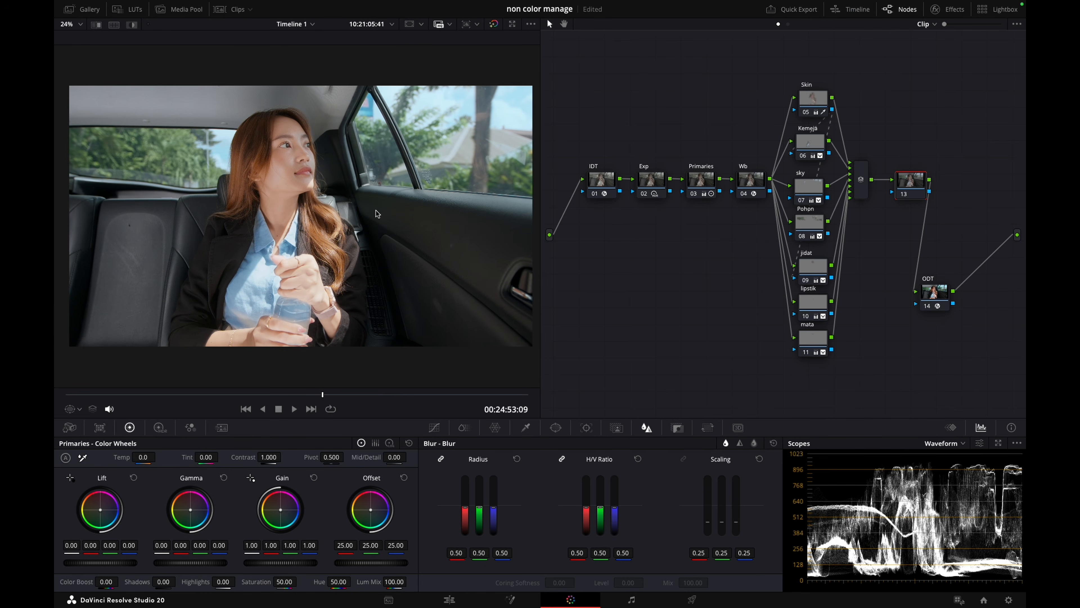
{"action": "right_click", "coordinate": [908, 181]}
{"action": "left_click", "coordinate": [921, 200]}
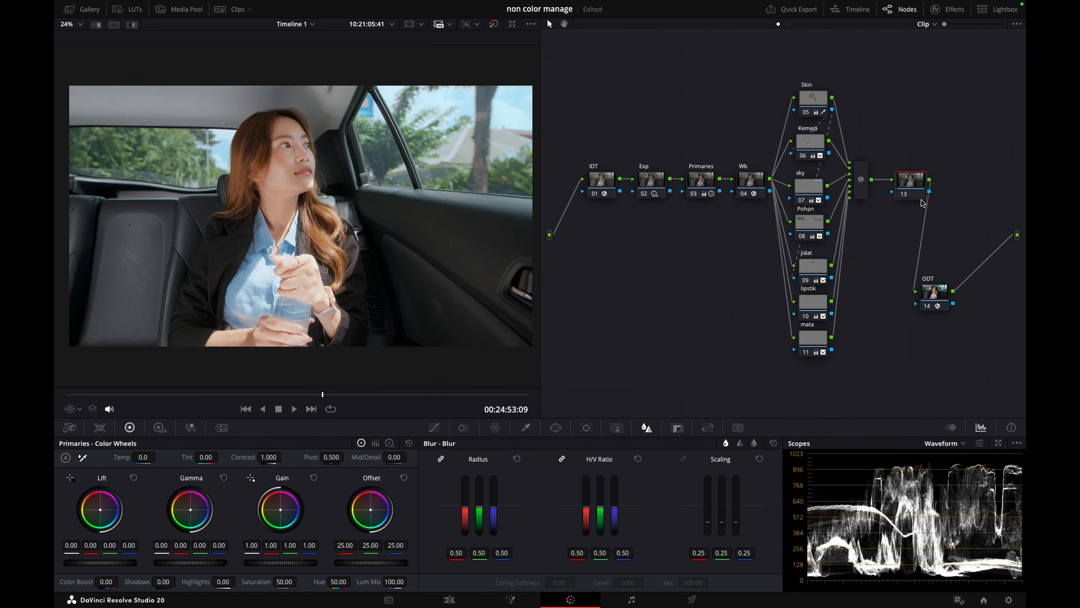
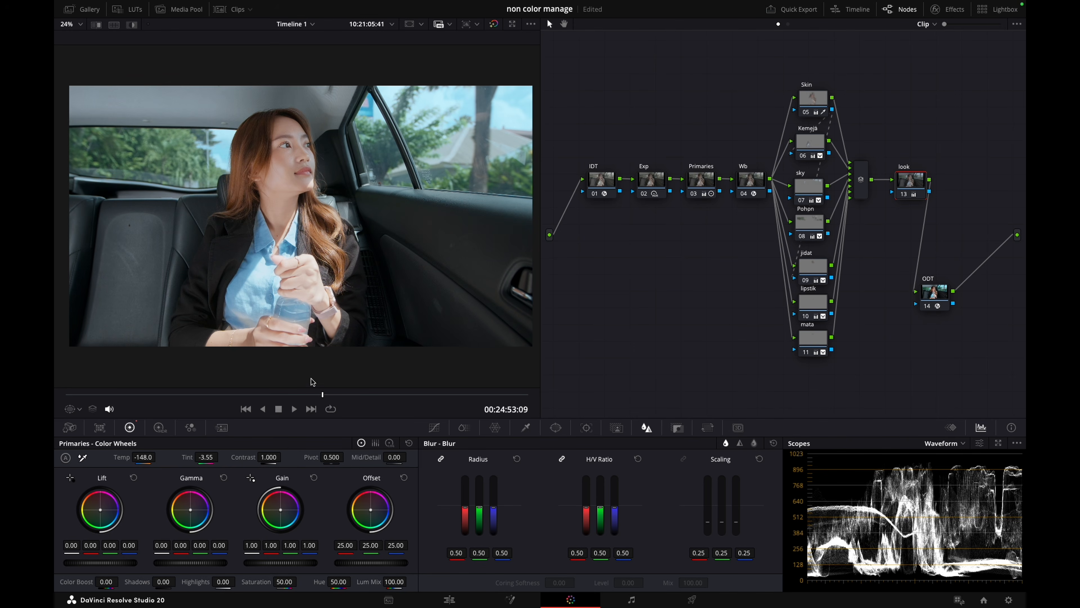
Go to 00:24:53:04, then move look and ODT away and add a serial node directly after the layer mixer
{"action": "left_click_drag", "start_coordinate": [217, 396], "coordinate": [305, 395]}
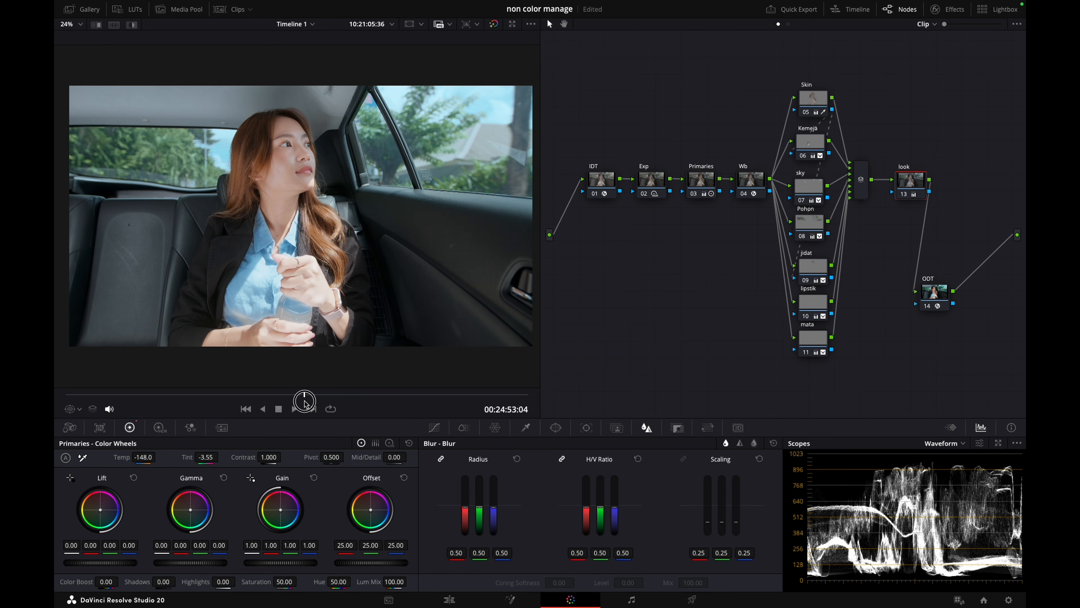
{"action": "left_click_drag", "start_coordinate": [368, 282], "coordinate": [354, 284]}
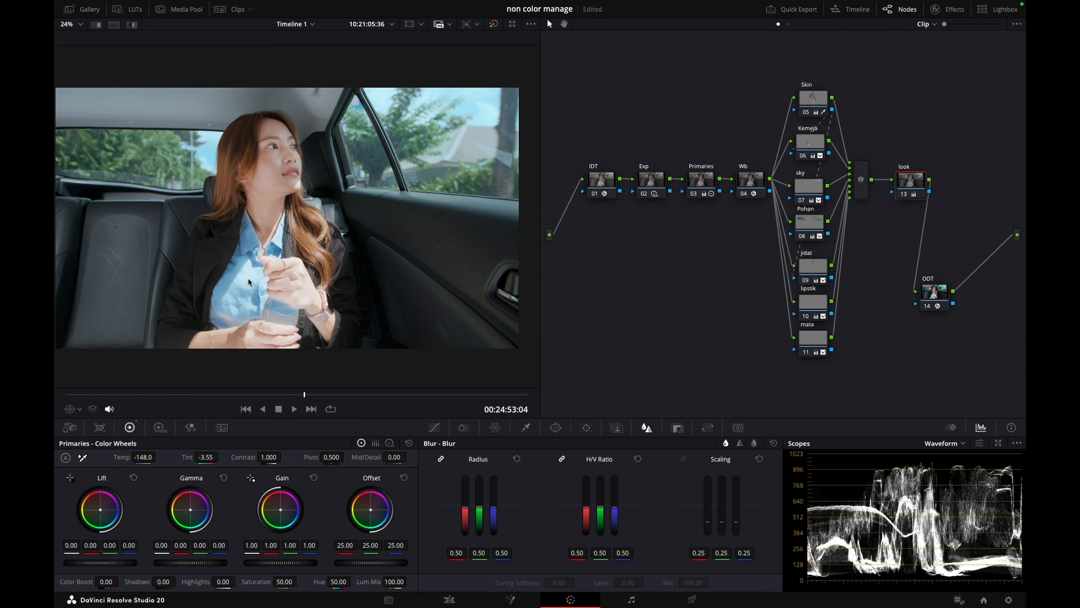
{"action": "scroll", "coordinate": [249, 282], "scroll_direction": "up", "scroll_amount": 2}
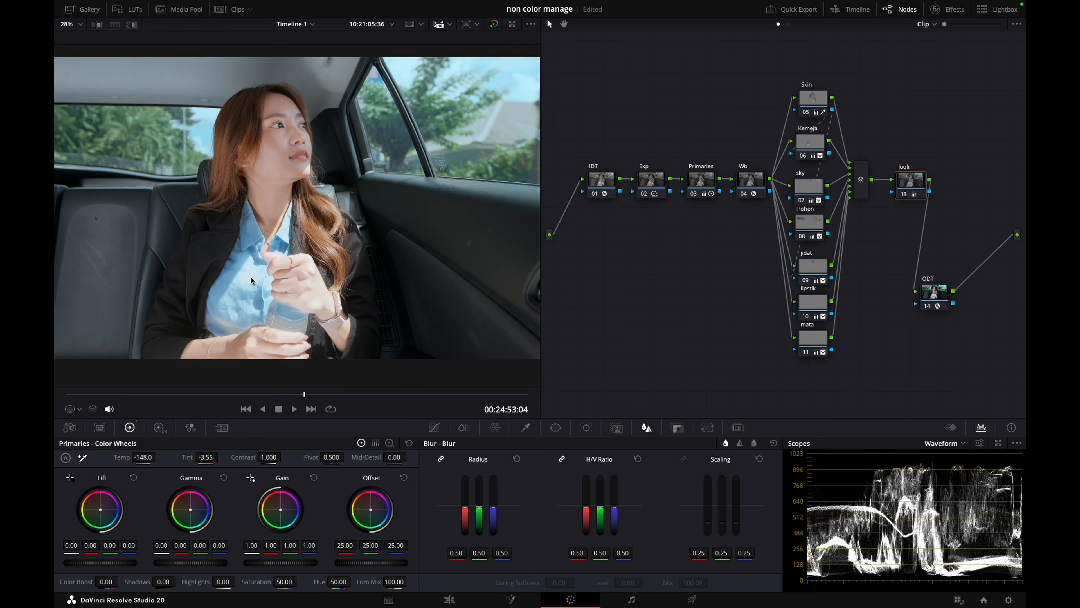
{"action": "left_click_drag", "start_coordinate": [907, 184], "coordinate": [918, 183]}
{"action": "left_click_drag", "start_coordinate": [932, 306], "coordinate": [944, 334]}
{"action": "left_click_drag", "start_coordinate": [923, 183], "coordinate": [894, 316]}
{"action": "left_click", "coordinate": [864, 185]}
{"action": "key", "text": "alt+s"}
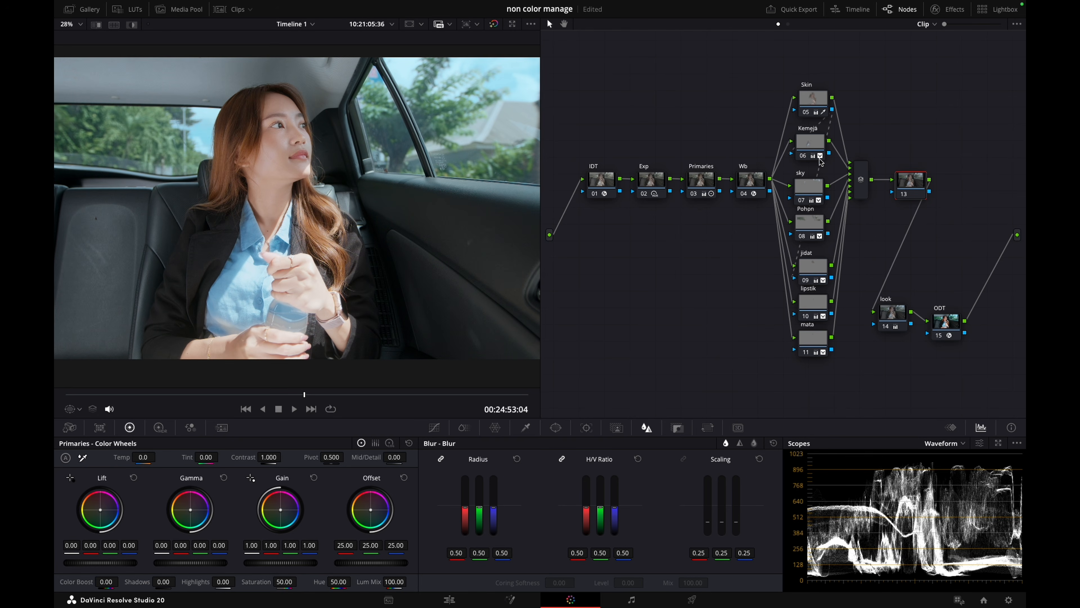
Feed the Kemeja node's key into the new serial node and give it a label beginning "hilight b"
{"action": "left_click", "coordinate": [827, 157]}
{"action": "left_click_drag", "start_coordinate": [829, 153], "coordinate": [908, 140]}
{"action": "right_click", "coordinate": [907, 146]}
{"action": "left_click", "coordinate": [919, 166]}
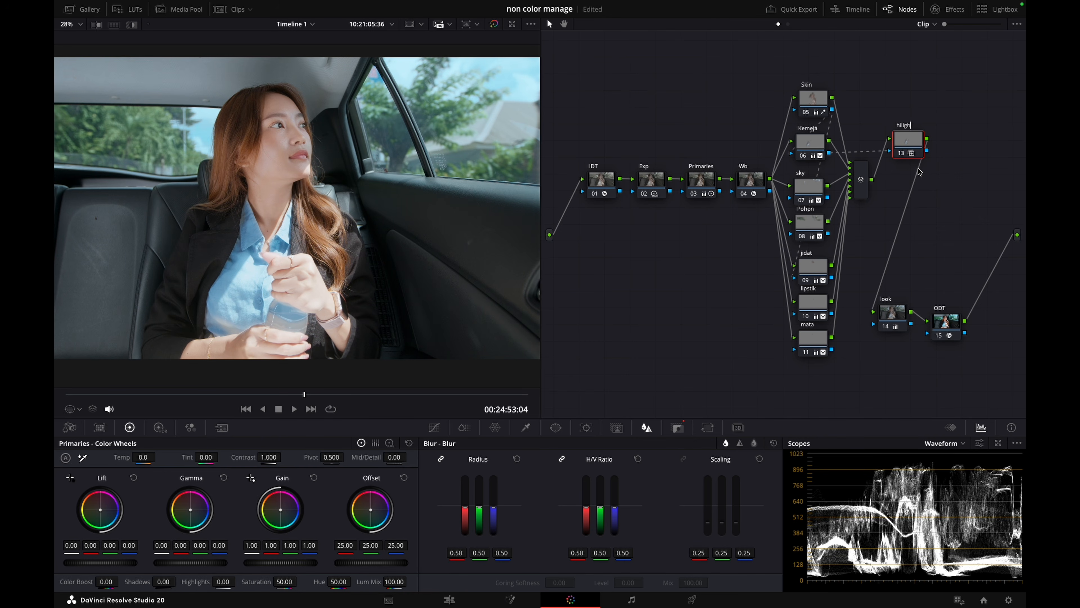
{"action": "key", "text": "Return"}
Qualify the shirt's highlights with luminance low 65.2 and low softness 8.0, and soften them with gain 0.95, contrast 1.033 and highlights -19.57
{"action": "left_click", "coordinate": [533, 428]}
{"action": "key", "text": "shift+h"}
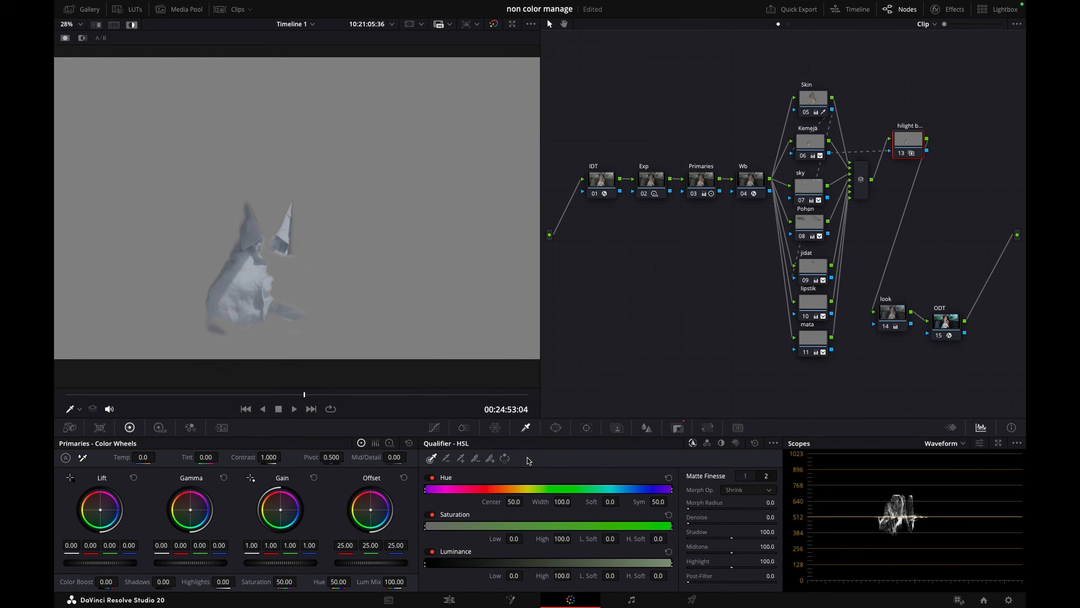
{"action": "mouse_move", "coordinate": [514, 576]}
{"action": "left_mouse_down"}
{"action": "mouse_move", "coordinate": [652, 564]}
{"action": "mouse_move", "coordinate": [647, 572]}
{"action": "left_mouse_up"}
{"action": "left_click_drag", "start_coordinate": [514, 575], "coordinate": [701, 560]}
{"action": "left_click_drag", "start_coordinate": [608, 572], "coordinate": [616, 573]}
{"action": "key", "text": "shift+h"}
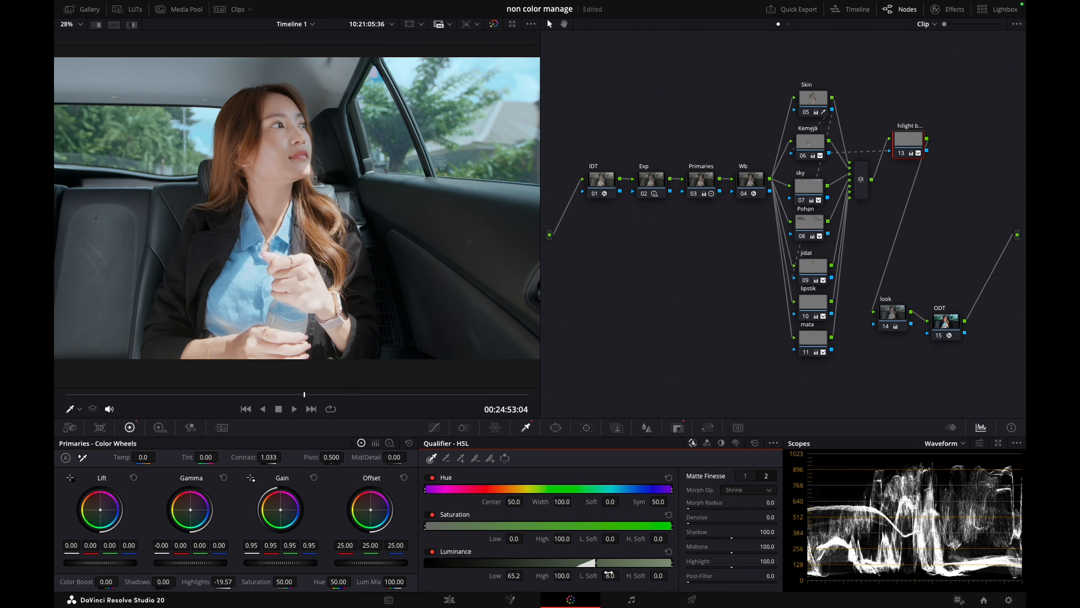
Refine the shirt highlight correction to gain 0.96, contrast 1.029 and highlights -15.80, comparing it on and off through the clip up to 00:24:52:21
{"action": "key", "text": "super+d"}
{"action": "key", "text": "super+d"}
{"action": "key", "text": "super+d"}
{"action": "key", "text": "super+d"}
{"action": "key", "text": "super+d"}
{"action": "key", "text": "super+d"}
{"action": "key", "text": "super+d"}
{"action": "key", "text": "super+d"}
{"action": "key", "text": "super+d"}
{"action": "key", "text": "super+d"}
{"action": "key", "text": "super+d"}
{"action": "key", "text": "super+d"}
{"action": "key", "text": "super+d"}
{"action": "key", "text": "super+d"}
{"action": "key", "text": "super+d"}
{"action": "key", "text": "super+d"}
{"action": "left_click_drag", "start_coordinate": [85, 398], "coordinate": [275, 397]}
{"action": "key", "text": "super+d"}
{"action": "key", "text": "super+d"}
{"action": "key", "text": "super+d"}
{"action": "key", "text": "super+d"}
{"action": "key", "text": "super+d"}
{"action": "key", "text": "super+d"}
{"action": "key", "text": "super+d"}
{"action": "key", "text": "super+d"}
{"action": "key", "text": "super+d"}
{"action": "key", "text": "super+d"}
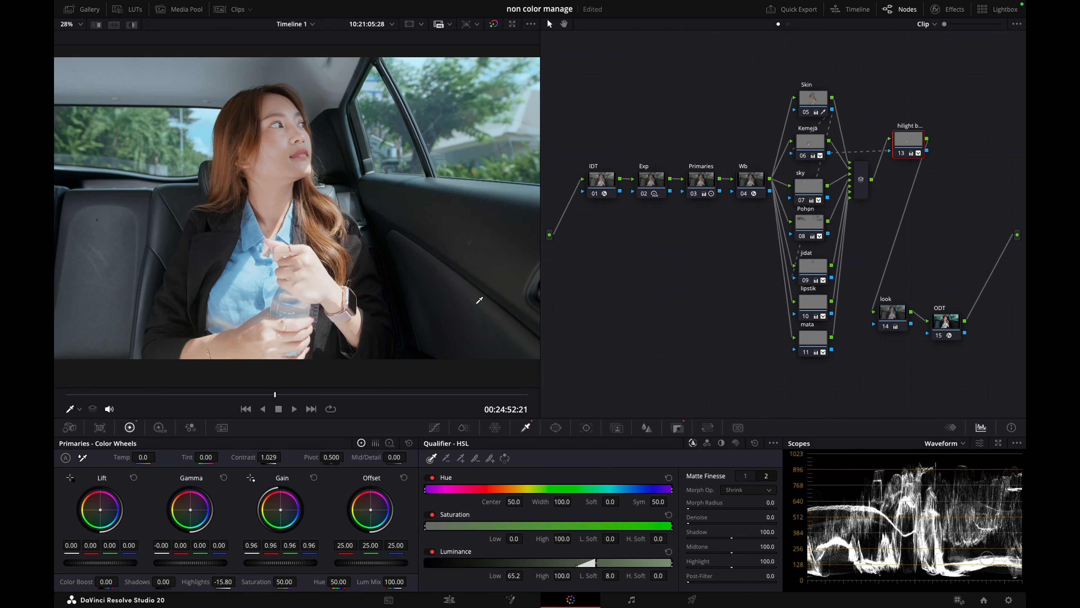
Move look and ODT lower in the node graph and add a serial node after the shirt highlight node
{"action": "left_click_drag", "start_coordinate": [901, 313], "coordinate": [934, 318]}
{"action": "left_click_drag", "start_coordinate": [855, 360], "coordinate": [925, 200]}
{"action": "mouse_move", "coordinate": [932, 320]}
{"action": "left_mouse_down"}
{"action": "mouse_move", "coordinate": [924, 254]}
{"action": "mouse_move", "coordinate": [923, 339]}
{"action": "left_mouse_up"}
{"action": "left_click_drag", "start_coordinate": [928, 200], "coordinate": [927, 283]}
{"action": "left_click", "coordinate": [908, 139]}
{"action": "key", "text": "alt+s"}
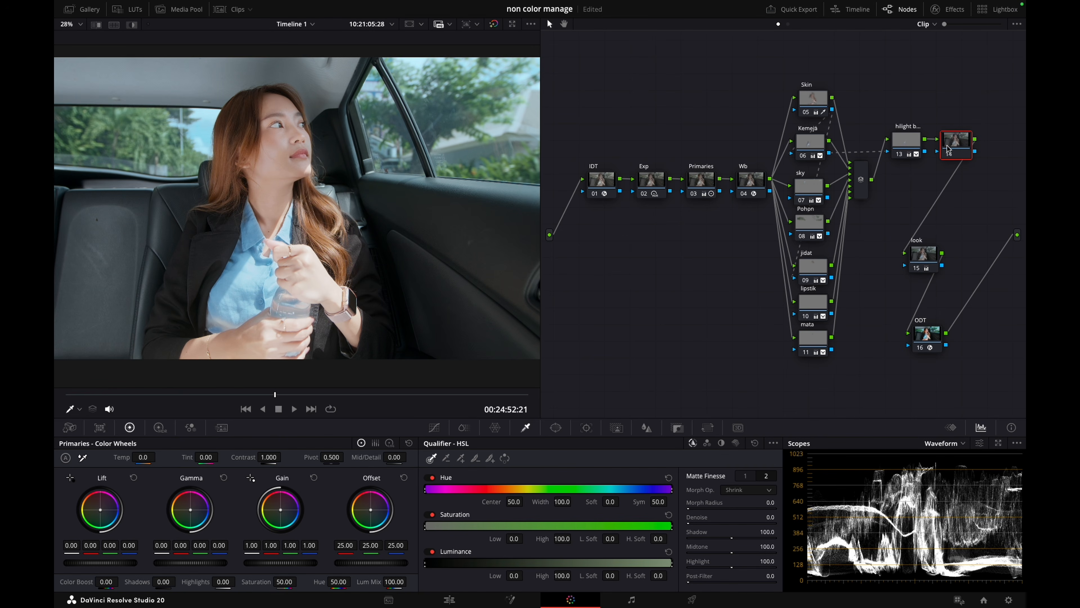
Label the new serial node Out and place it just below the shirt highlight node
{"action": "right_click", "coordinate": [951, 150]}
{"action": "left_click", "coordinate": [961, 173]}
{"action": "type", "text": "Out"}
{"action": "left_click_drag", "start_coordinate": [955, 156], "coordinate": [924, 189]}
Add an inverted circular window around the woman, with size about 68.87, aspect 71.08, rotation -18.86 and softness 32.74
{"action": "left_click", "coordinate": [556, 427]}
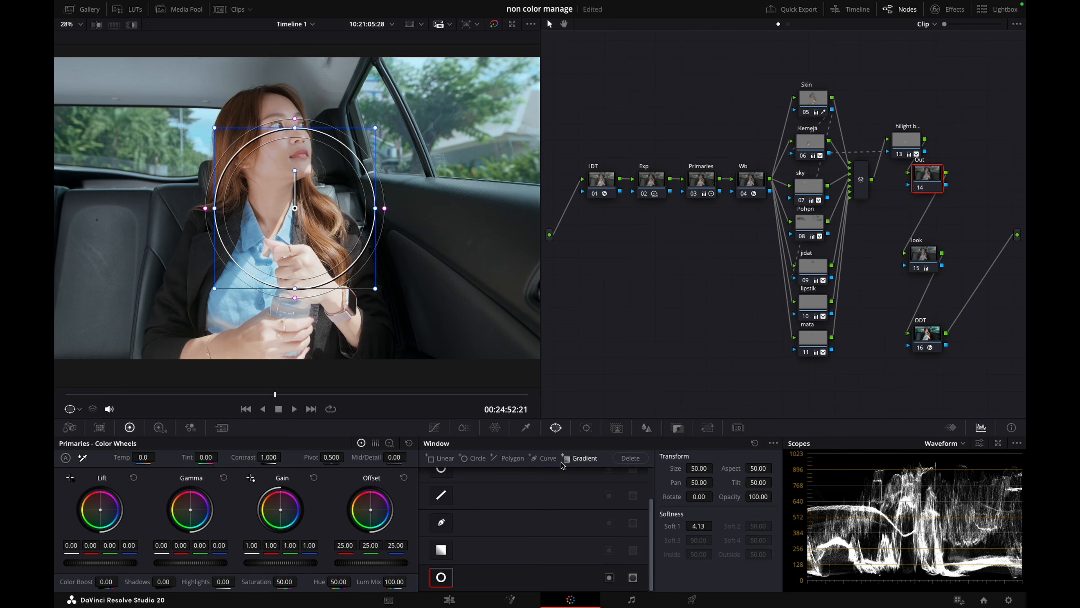
{"action": "scroll", "coordinate": [298, 241], "scroll_direction": "down", "scroll_amount": 2}
{"action": "left_click_drag", "start_coordinate": [351, 221], "coordinate": [421, 221]}
{"action": "left_click_drag", "start_coordinate": [288, 196], "coordinate": [267, 177]}
{"action": "left_click_drag", "start_coordinate": [302, 272], "coordinate": [321, 326]}
{"action": "left_click_drag", "start_coordinate": [411, 174], "coordinate": [490, 134]}
{"action": "left_click_drag", "start_coordinate": [233, 223], "coordinate": [129, 260]}
{"action": "left_click_drag", "start_coordinate": [324, 200], "coordinate": [274, 243]}
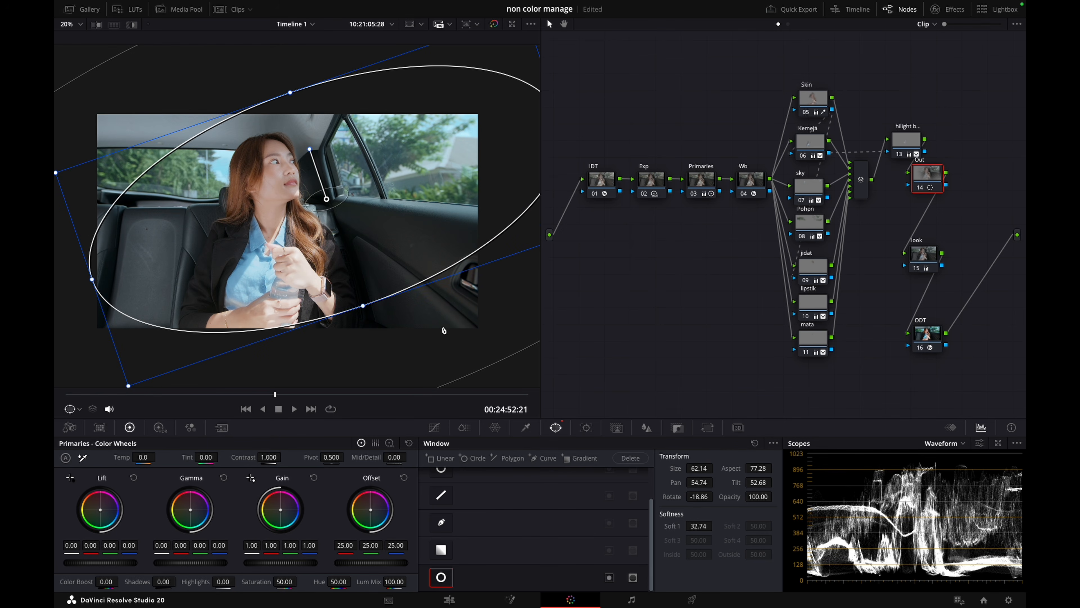
{"action": "left_click_drag", "start_coordinate": [365, 310], "coordinate": [374, 331]}
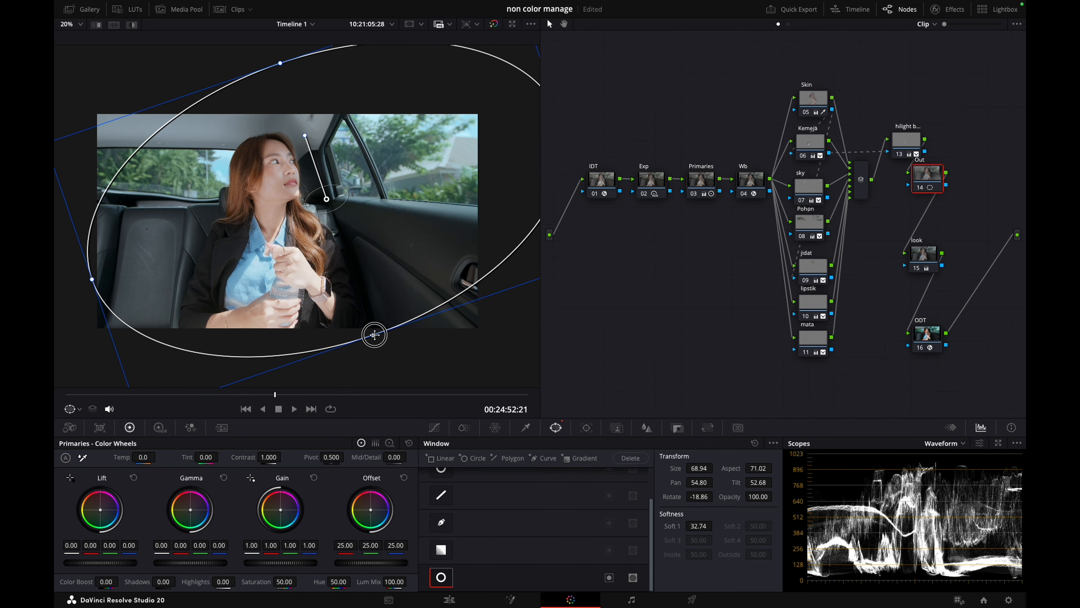
{"action": "mouse_move", "coordinate": [362, 268]}
{"action": "left_mouse_down"}
{"action": "mouse_move", "coordinate": [344, 273]}
{"action": "mouse_move", "coordinate": [363, 264]}
{"action": "left_mouse_up"}
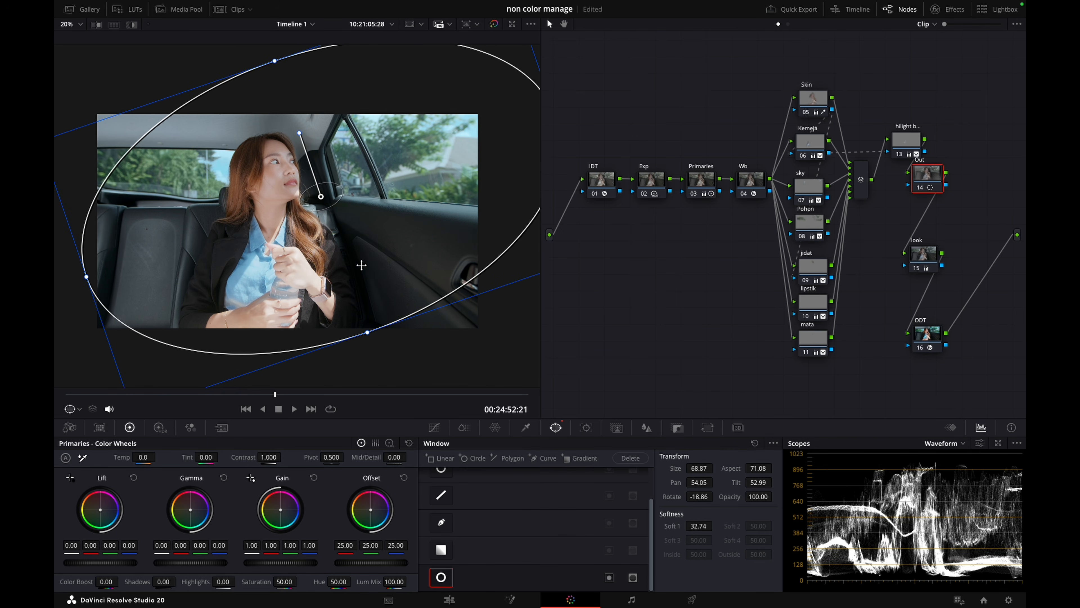
Darken the area outside the window by lowering the custom curve's upper midtones, and refit the window to size 70.10 and aspect 69.95
{"action": "left_click", "coordinate": [434, 427]}
{"action": "left_click_drag", "start_coordinate": [587, 498], "coordinate": [575, 516]}
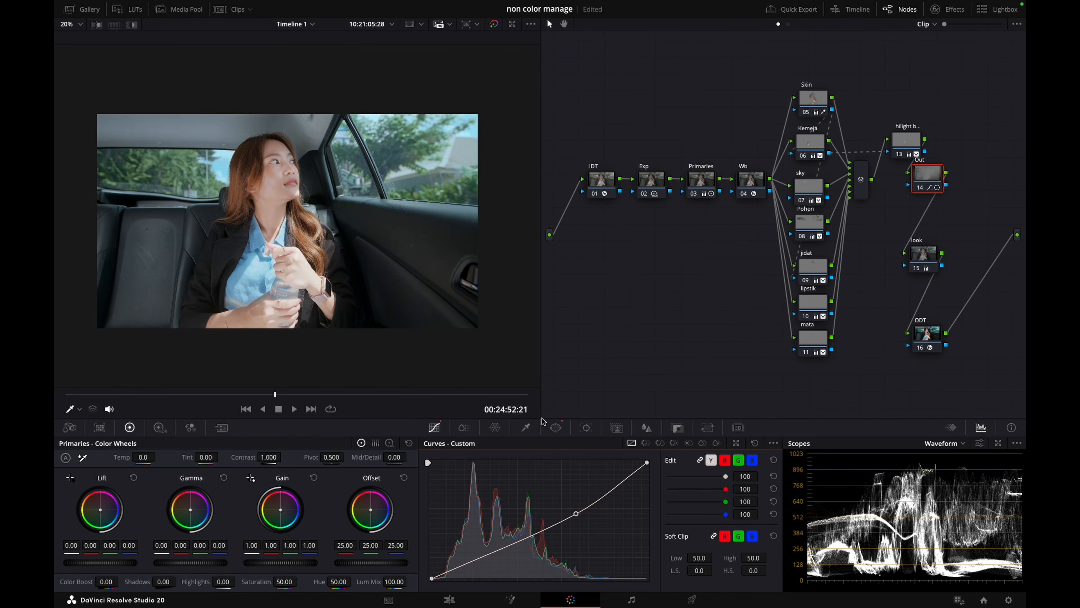
{"action": "left_click", "coordinate": [555, 428]}
{"action": "mouse_move", "coordinate": [292, 195]}
{"action": "left_mouse_down"}
{"action": "mouse_move", "coordinate": [324, 198]}
{"action": "mouse_move", "coordinate": [286, 203]}
{"action": "left_mouse_up"}
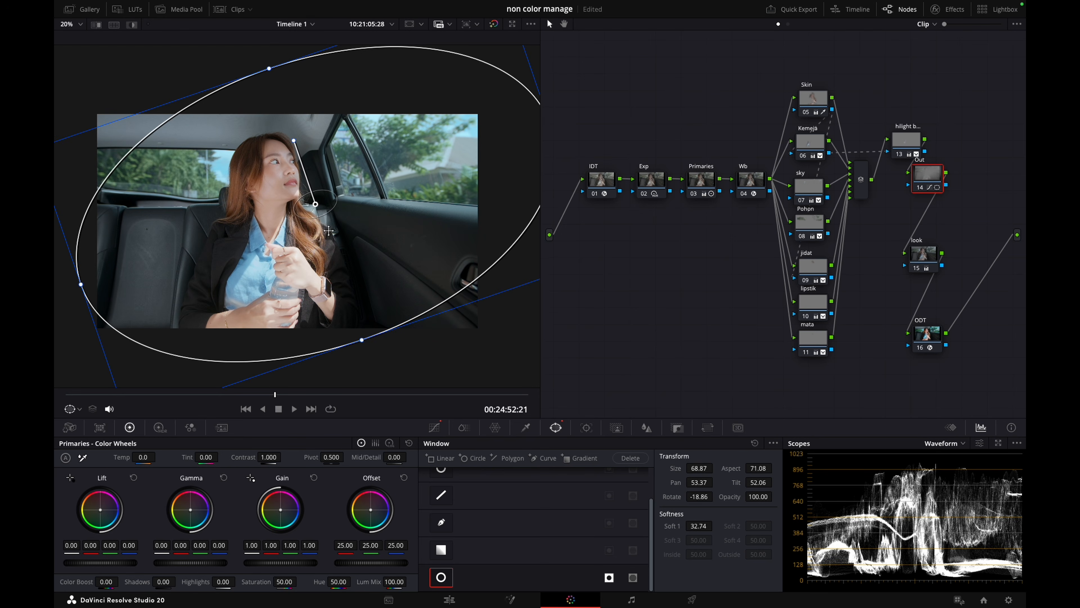
{"action": "left_click_drag", "start_coordinate": [362, 339], "coordinate": [364, 347]}
{"action": "left_click_drag", "start_coordinate": [353, 289], "coordinate": [351, 286]}
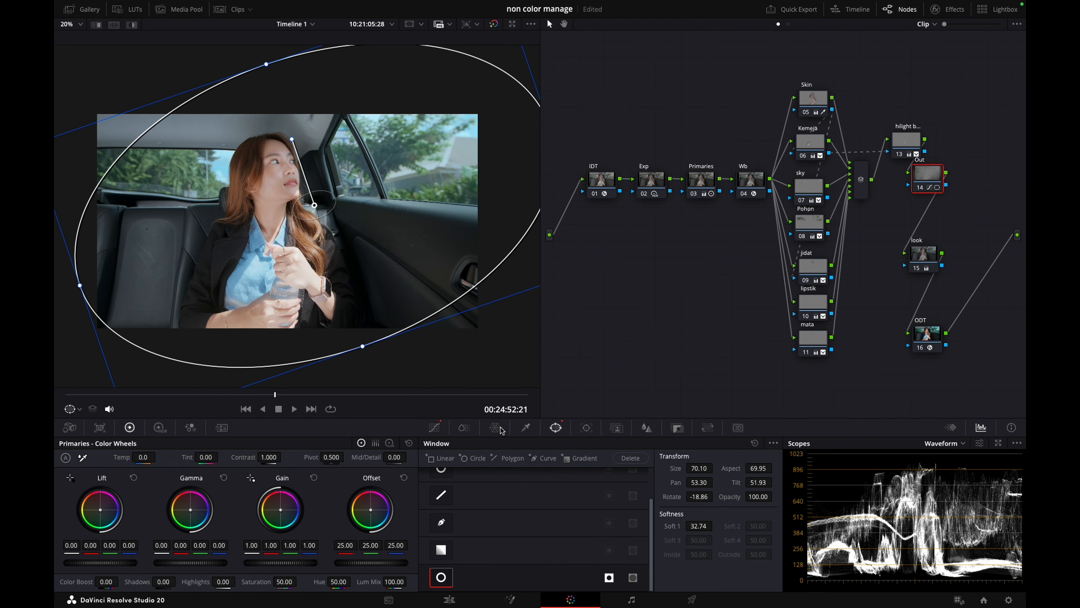
Lower the Out node's curve point further and enlarge its window to size 70.49 and aspect 69.59
{"action": "left_click", "coordinate": [434, 427]}
{"action": "left_click", "coordinate": [575, 515]}
{"action": "left_click_drag", "start_coordinate": [575, 515], "coordinate": [585, 521]}
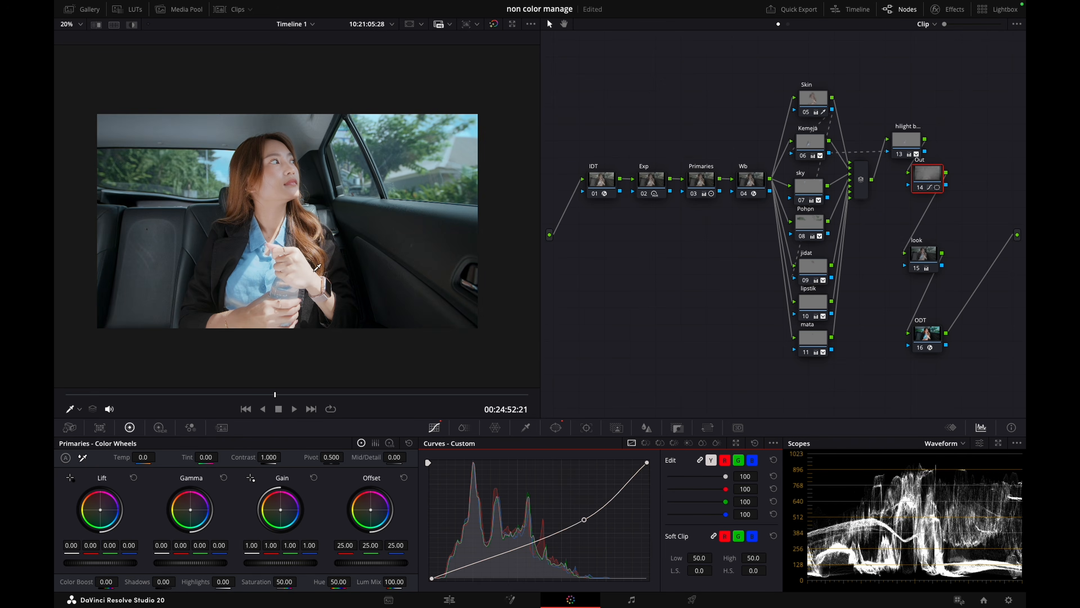
{"action": "left_click", "coordinate": [556, 427]}
{"action": "left_click_drag", "start_coordinate": [266, 66], "coordinate": [264, 63]}
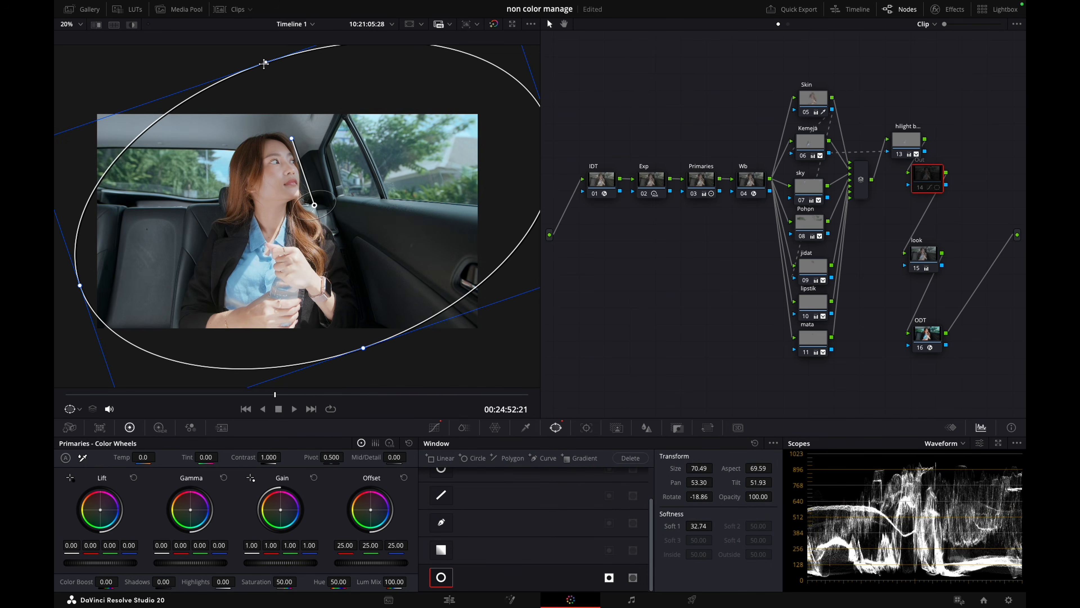
Tidy the node graph with Out beside the shirt highlight node, look and ODT stacked beneath, and the earlier nodes shifted slightly
{"action": "left_click_drag", "start_coordinate": [927, 176], "coordinate": [954, 142]}
{"action": "left_click_drag", "start_coordinate": [599, 156], "coordinate": [744, 190]}
{"action": "left_click_drag", "start_coordinate": [820, 64], "coordinate": [799, 332]}
{"action": "left_click_drag", "start_coordinate": [905, 144], "coordinate": [890, 137]}
{"action": "left_click_drag", "start_coordinate": [958, 146], "coordinate": [941, 138]}
{"action": "left_click_drag", "start_coordinate": [923, 255], "coordinate": [917, 182]}
{"action": "left_click_drag", "start_coordinate": [923, 341], "coordinate": [920, 236]}
Compare the full-screen image with all grades bypassed and enabled
{"action": "key", "text": "super+f"}
{"action": "key", "text": "shift+d"}
{"action": "key", "text": "shift+d"}
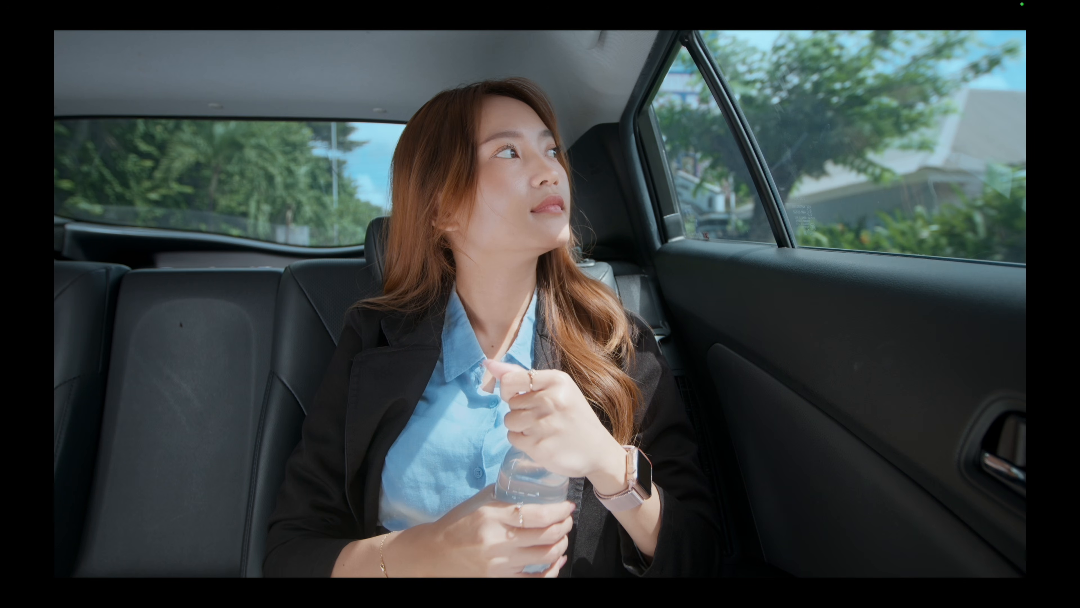
{"action": "key", "text": "super+f"}
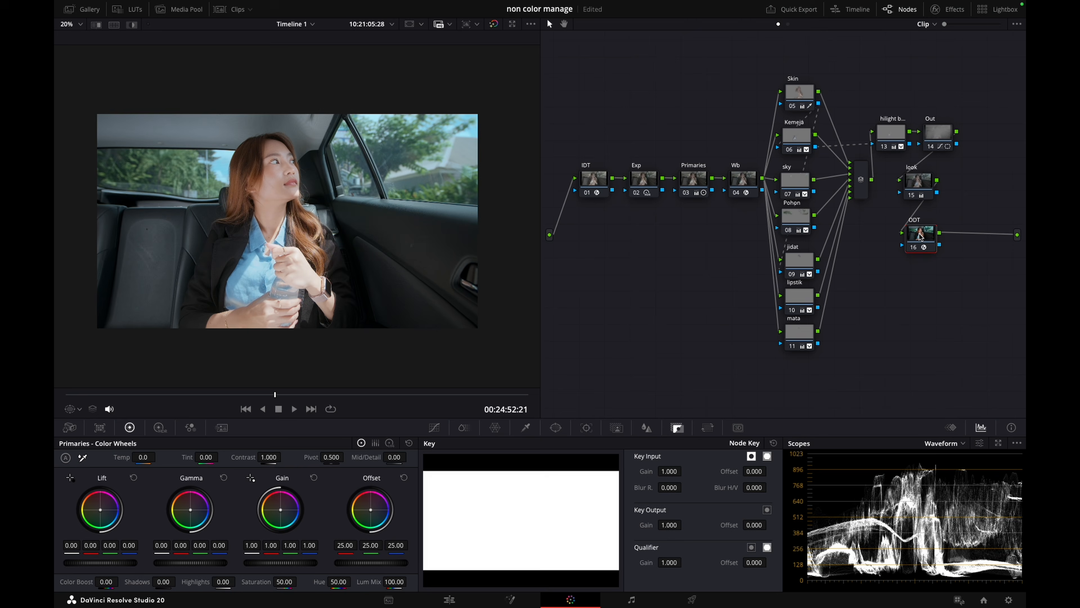
Move ODT down, add a serial node after look and position it between the two
{"action": "left_click", "coordinate": [912, 188]}
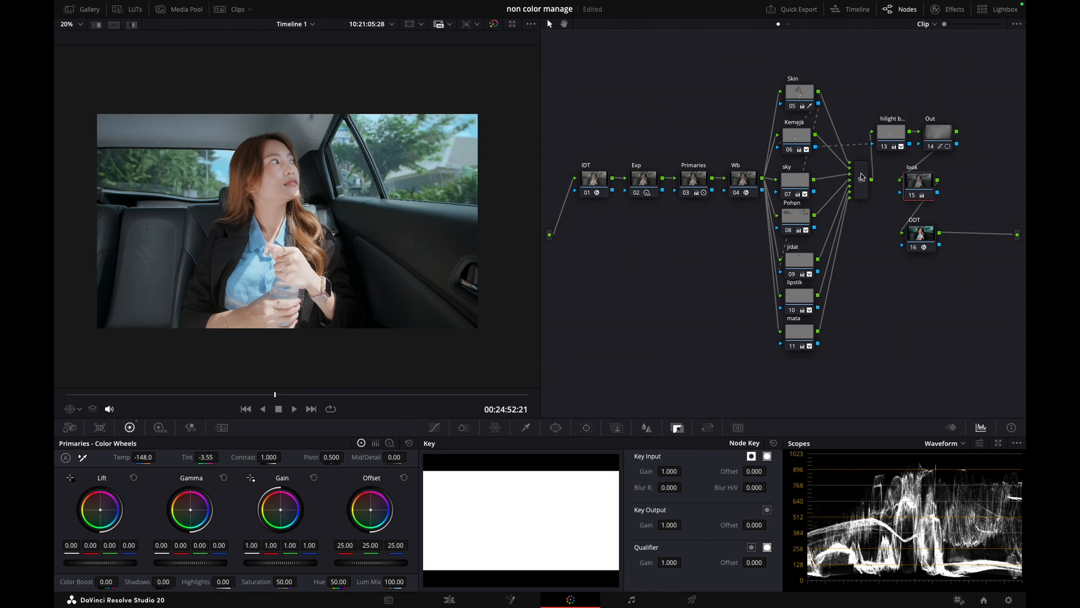
{"action": "key", "text": "ctrl+s"}
{"action": "left_click", "coordinate": [919, 230]}
{"action": "left_click_drag", "start_coordinate": [919, 234], "coordinate": [912, 277]}
{"action": "left_click", "coordinate": [919, 182]}
{"action": "key", "text": "alt+s"}
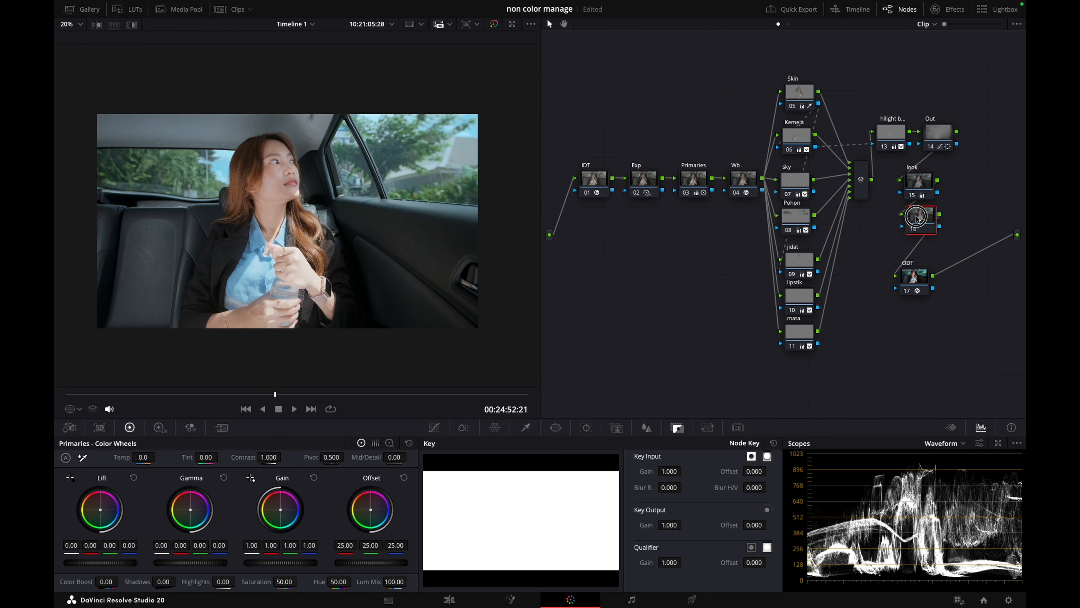
{"action": "left_click", "coordinate": [910, 225]}
Isolate the red channel in the new node's custom curves and pull a highlight point slightly down
{"action": "left_click", "coordinate": [434, 427]}
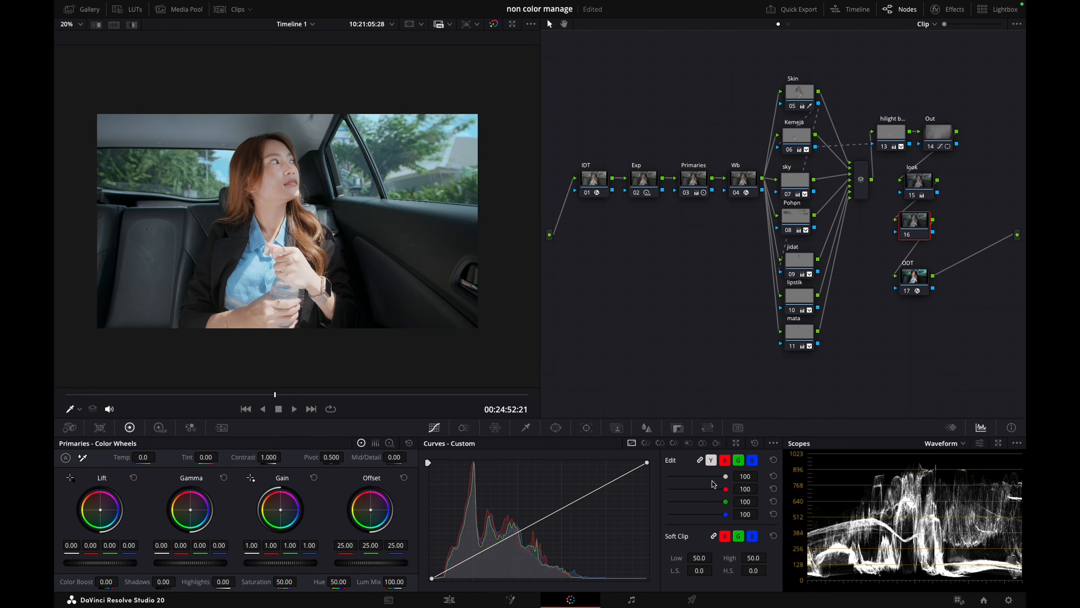
{"action": "left_click", "coordinate": [738, 461]}
{"action": "left_click", "coordinate": [710, 460]}
{"action": "left_click", "coordinate": [724, 460]}
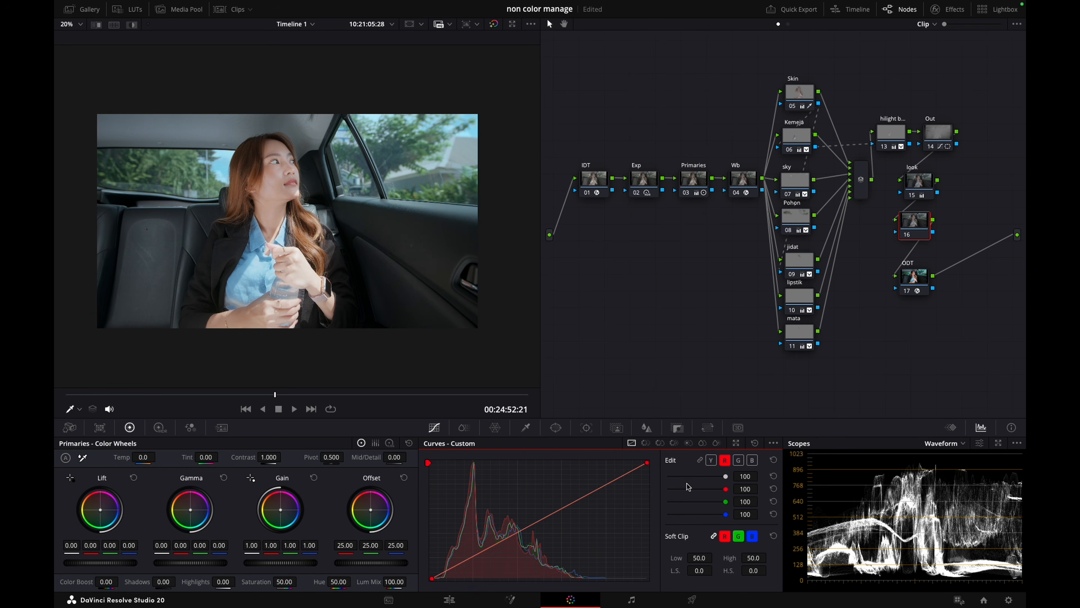
{"action": "left_click", "coordinate": [620, 478]}
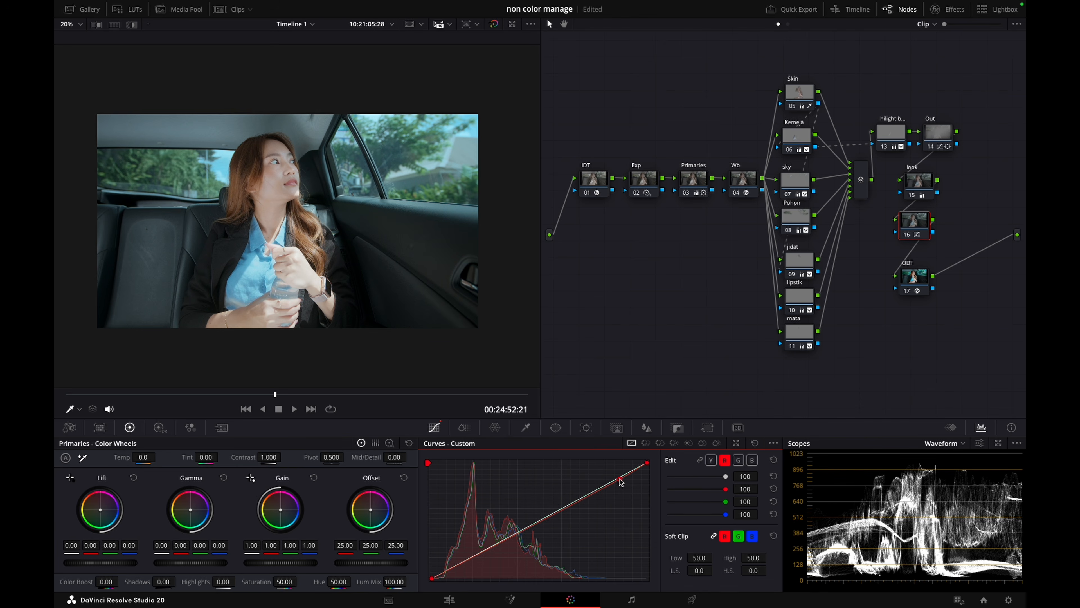
Pull an upper-midtone point on the green curve slightly down and compare the result on and off
{"action": "left_click", "coordinate": [752, 460]}
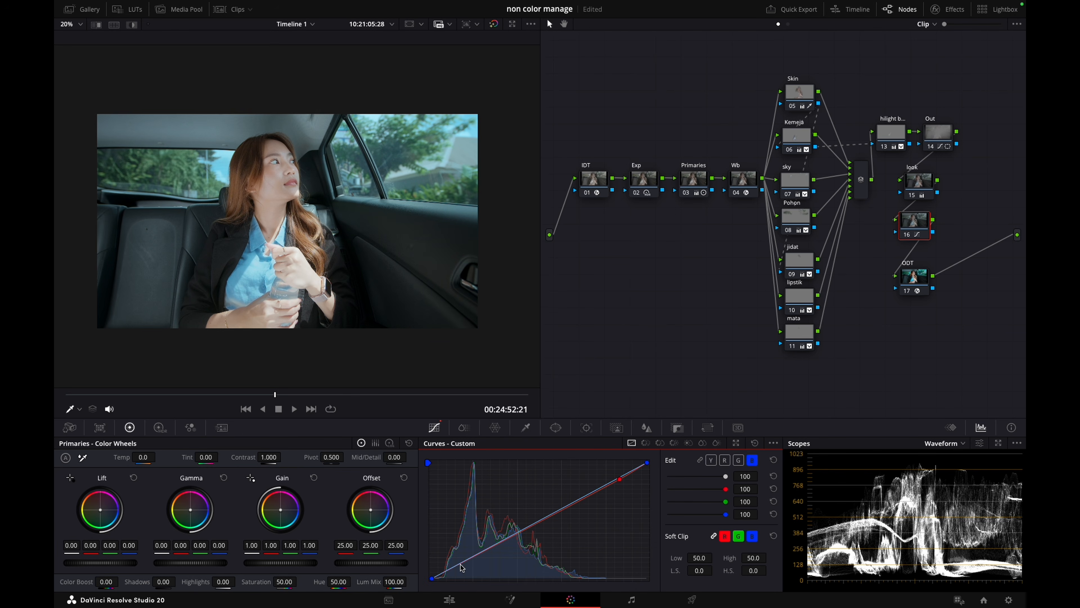
{"action": "left_click", "coordinate": [740, 459]}
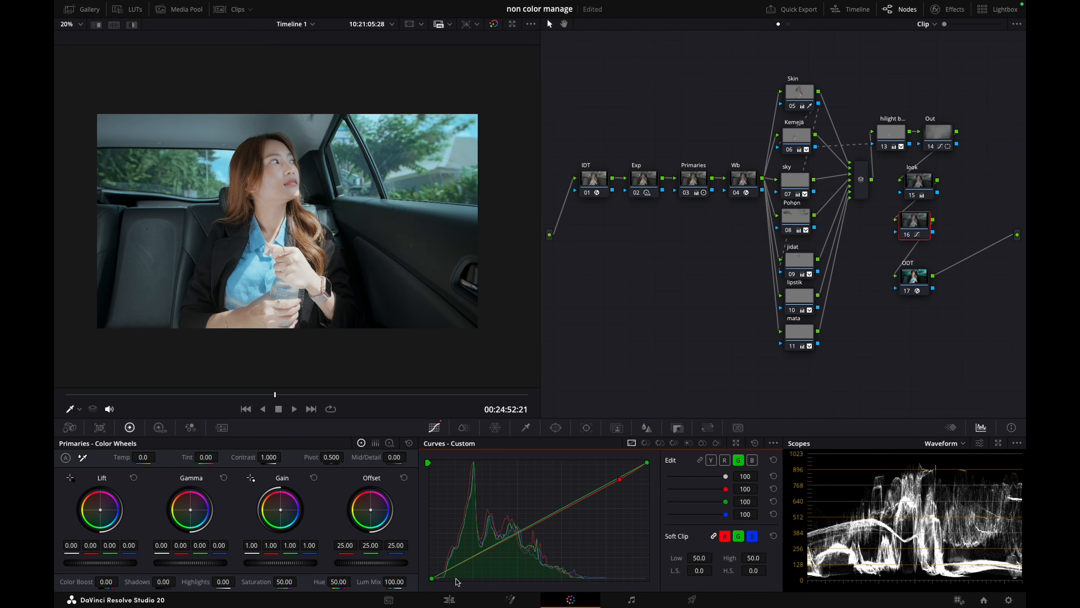
{"action": "left_click", "coordinate": [598, 490]}
{"action": "left_click_drag", "start_coordinate": [598, 489], "coordinate": [599, 492]}
{"action": "key", "text": "ctrl+d"}
{"action": "key", "text": "ctrl+d"}
{"action": "key", "text": "ctrl+d"}
{"action": "key", "text": "ctrl+d"}
Add and fine-tune an upper-midtone point on the blue curve, and check the image full screen
{"action": "left_click", "coordinate": [753, 460]}
{"action": "left_click", "coordinate": [589, 495]}
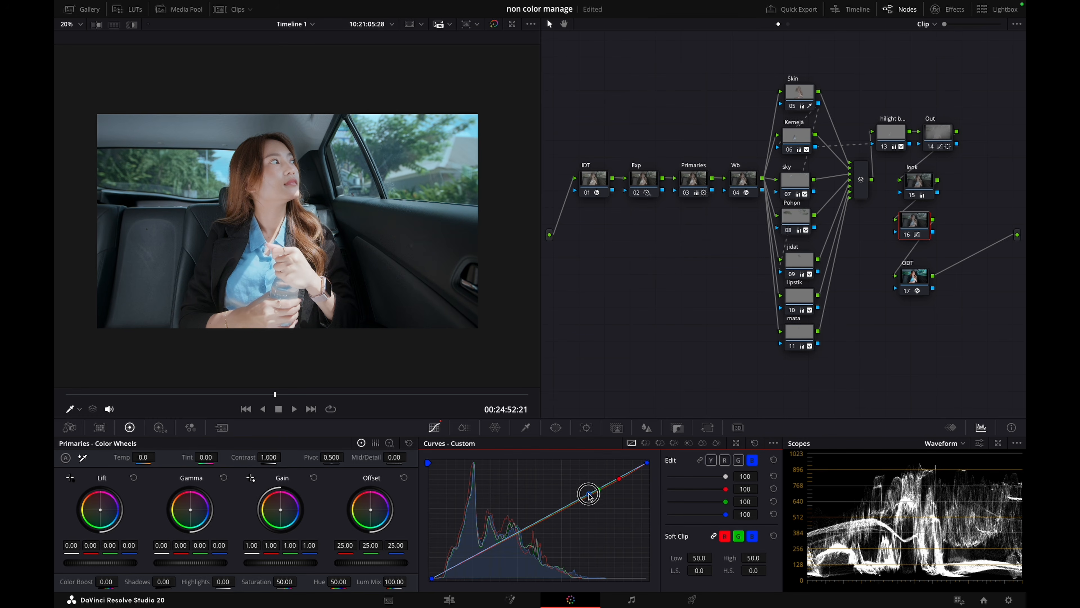
{"action": "mouse_move", "coordinate": [589, 494]}
{"action": "left_mouse_down"}
{"action": "mouse_move", "coordinate": [602, 487]}
{"action": "mouse_move", "coordinate": [589, 497]}
{"action": "left_mouse_up"}
{"action": "left_click", "coordinate": [587, 496]}
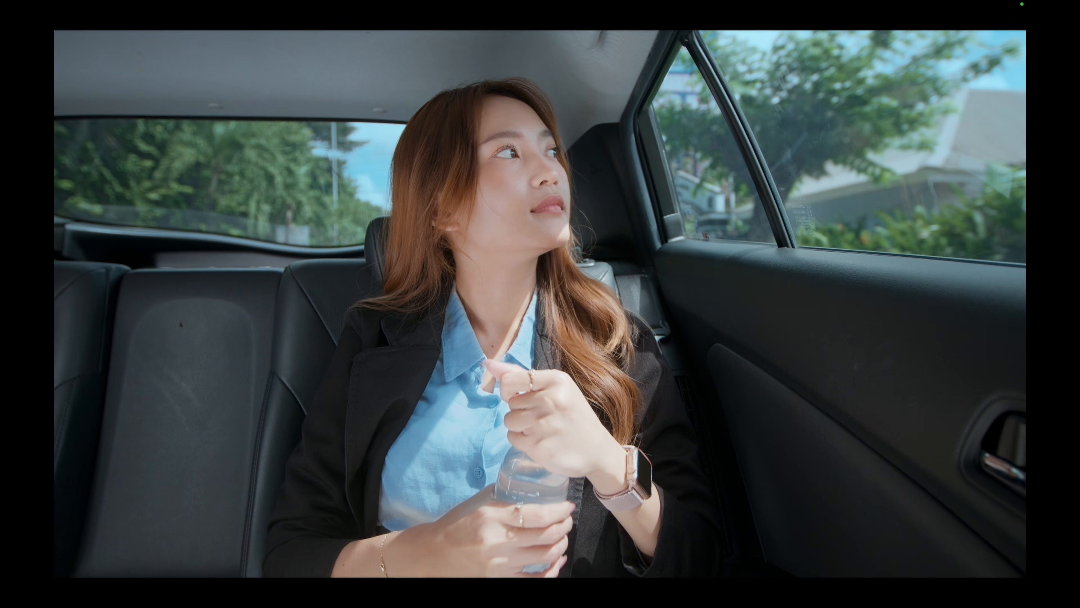
{"action": "key", "text": "Escape"}
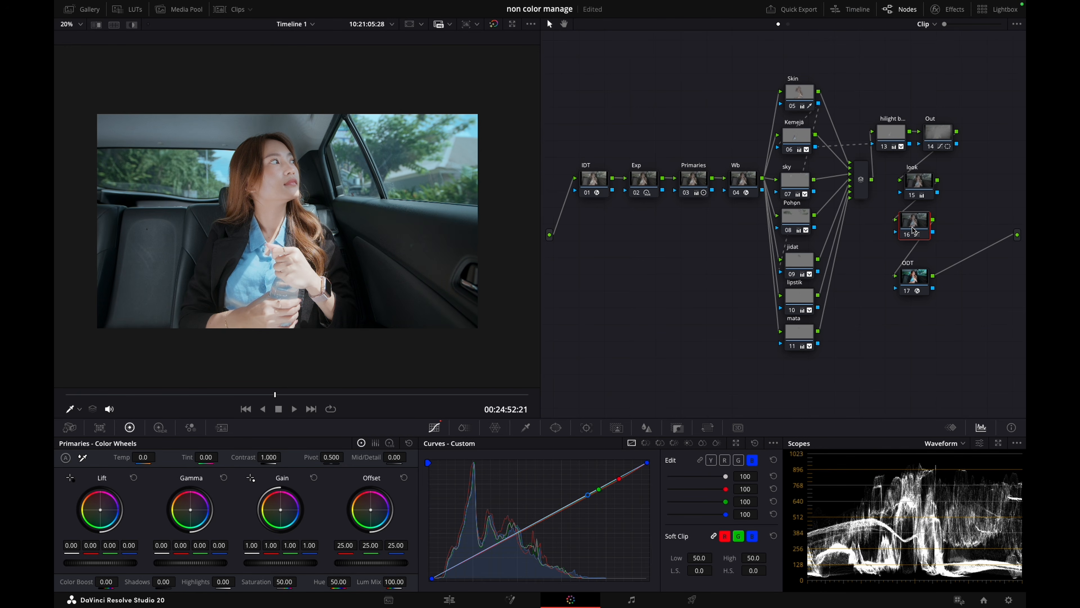
Extend the look node's label to begin "look 1 Te" and give the RGB curves node a label beginning "Look 2 c"
{"action": "left_click", "coordinate": [923, 182]}
{"action": "right_click", "coordinate": [923, 183]}
{"action": "left_click", "coordinate": [947, 201]}
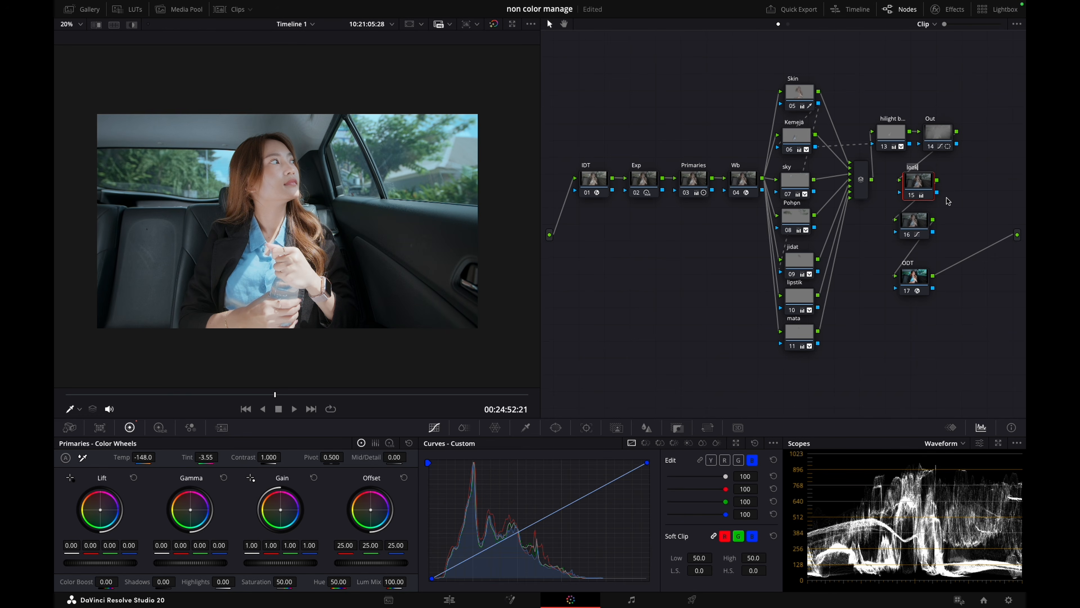
{"action": "key", "text": "Right"}
{"action": "left_click", "coordinate": [926, 231]}
{"action": "right_click", "coordinate": [927, 231]}
{"action": "left_click", "coordinate": [939, 250]}
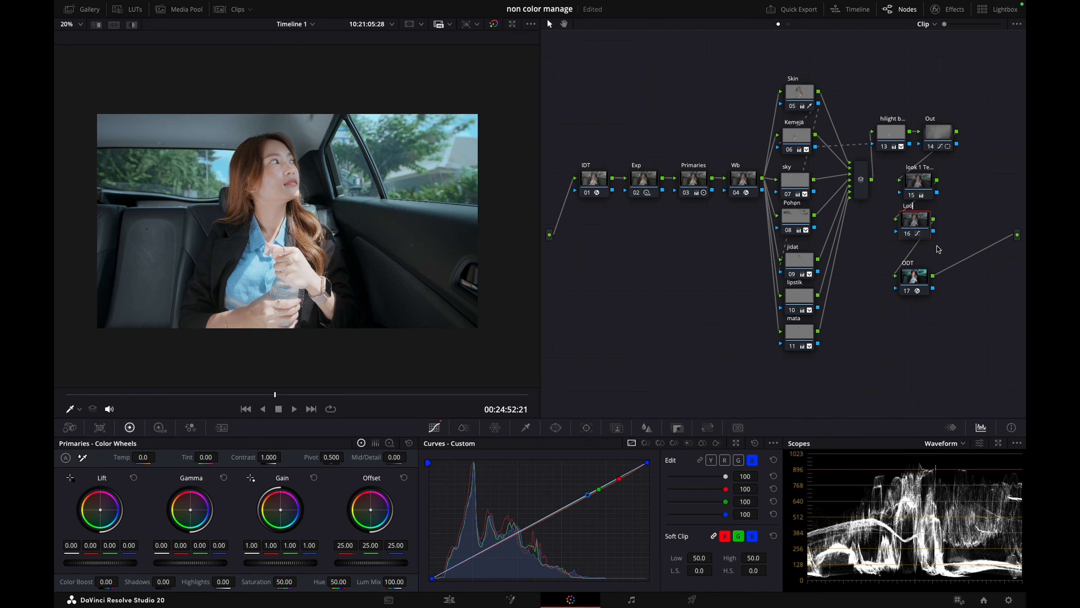
{"action": "left_click", "coordinate": [910, 322]}
Examine the red, green and blue curve points of the second look node in an enlarged curve view
{"action": "left_click", "coordinate": [737, 443]}
{"action": "left_click_drag", "start_coordinate": [588, 279], "coordinate": [566, 160]}
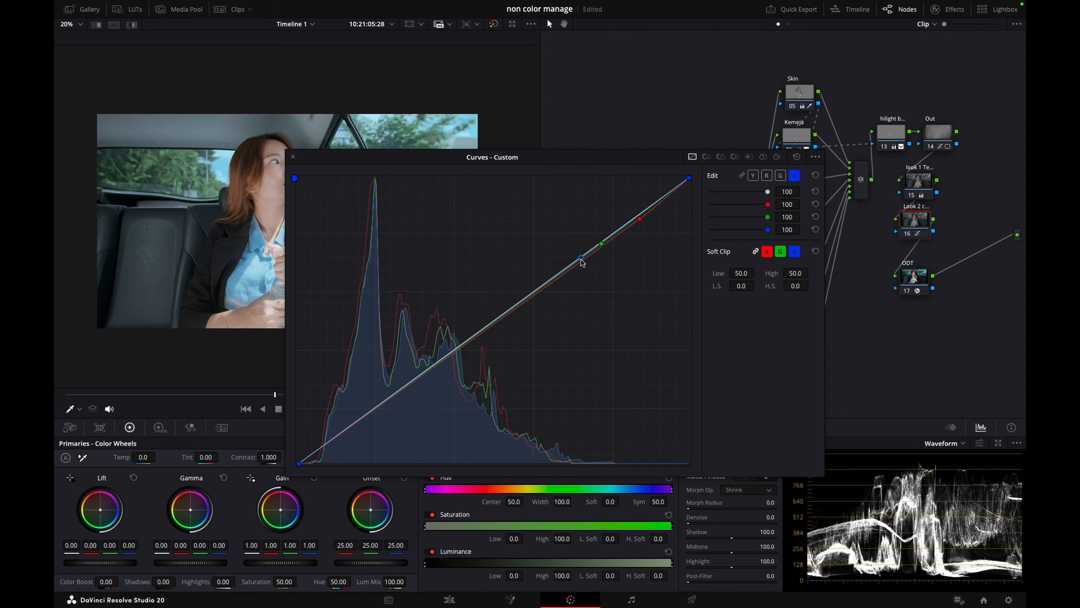
{"action": "left_click", "coordinate": [293, 157]}
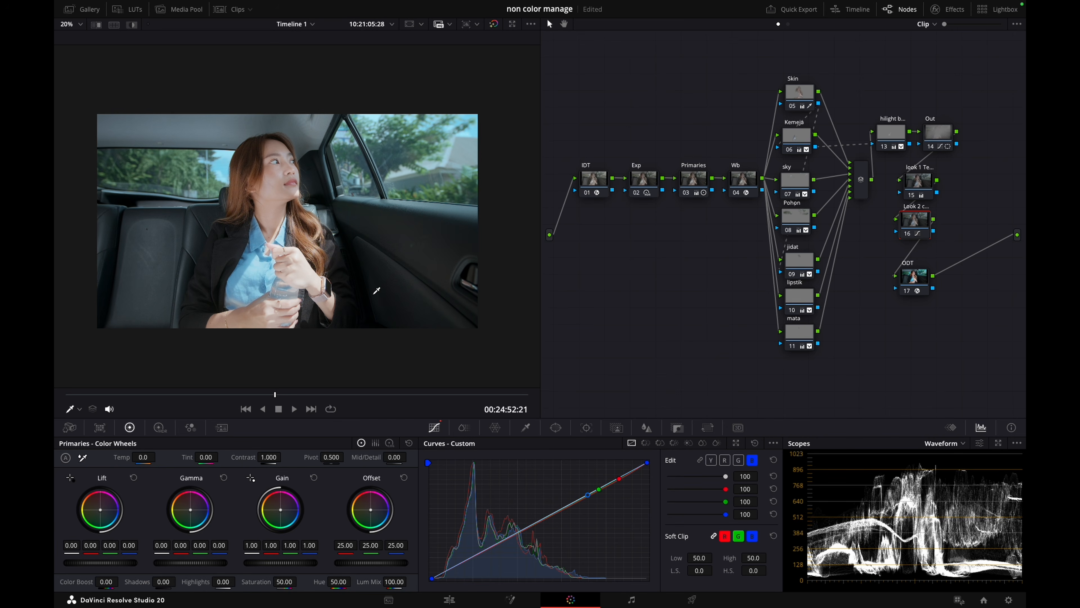
Shift ODT and both look nodes down and place Out directly above them
{"action": "left_click_drag", "start_coordinate": [913, 279], "coordinate": [913, 308]}
{"action": "left_click_drag", "start_coordinate": [916, 221], "coordinate": [915, 254]}
{"action": "left_click_drag", "start_coordinate": [923, 179], "coordinate": [922, 223]}
{"action": "left_click", "coordinate": [945, 139]}
{"action": "left_click_drag", "start_coordinate": [945, 136], "coordinate": [930, 188]}
Raise the shirt highlight node, add a serial node after it and label it Shd
{"action": "left_click_drag", "start_coordinate": [899, 141], "coordinate": [901, 121]}
{"action": "key", "text": "alt+s"}
{"action": "right_click", "coordinate": [933, 118]}
{"action": "left_click", "coordinate": [950, 137]}
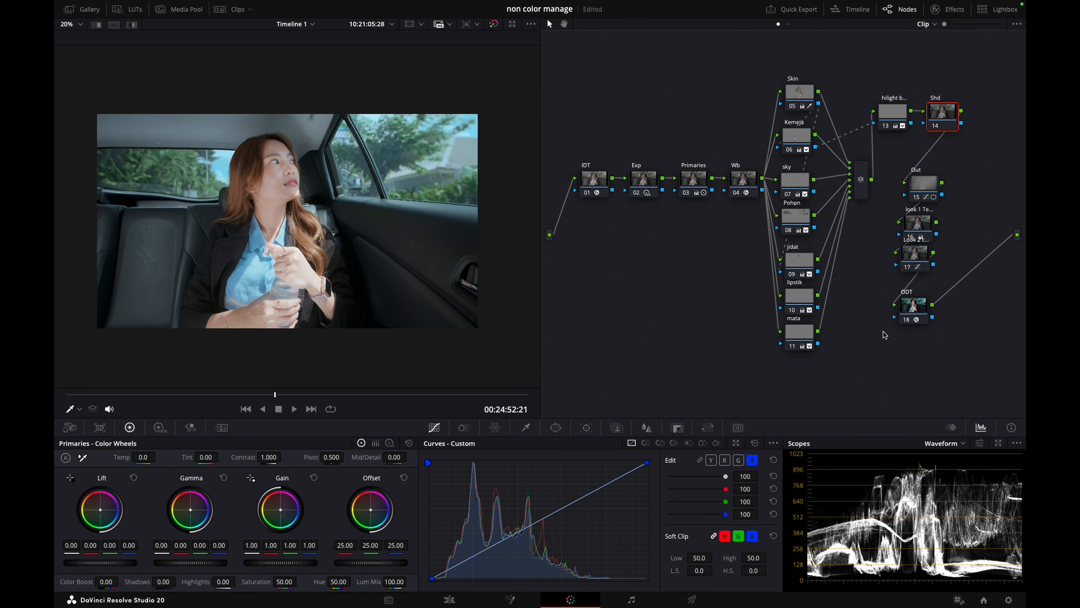
Space out both look nodes and ODT vertically below the Out node
{"action": "left_click_drag", "start_coordinate": [916, 307], "coordinate": [913, 337]}
{"action": "left_click", "coordinate": [919, 264]}
{"action": "left_click_drag", "start_coordinate": [918, 261], "coordinate": [916, 295]}
{"action": "left_click_drag", "start_coordinate": [921, 232], "coordinate": [920, 250]}
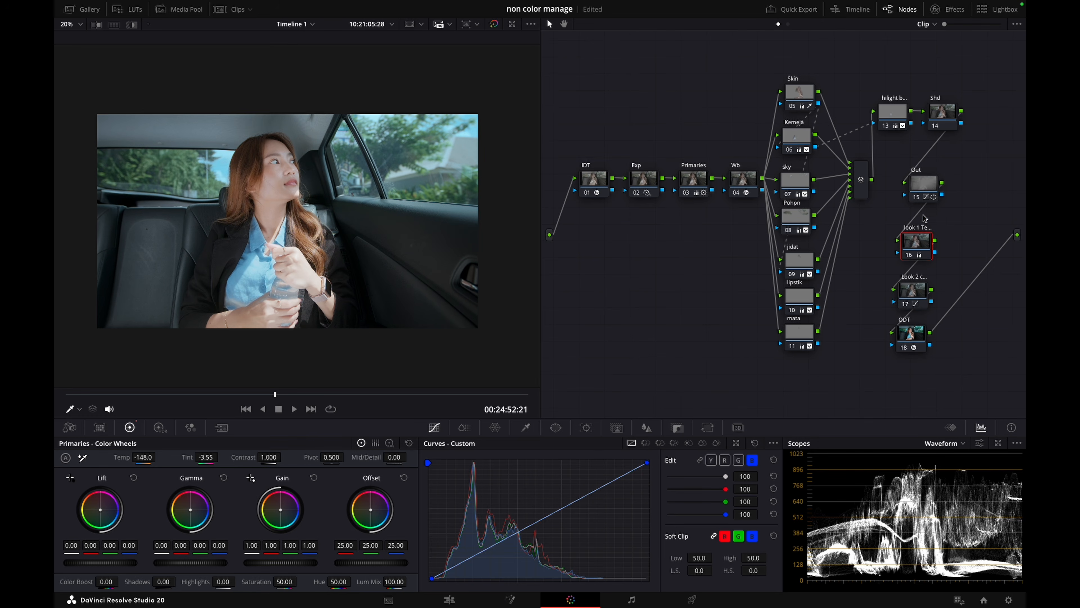
Tidy the Out and Shd node positions and qualify Shd's shadows by luminance with High 49.8 and H. Soft 11.7
{"action": "left_click_drag", "start_coordinate": [927, 184], "coordinate": [921, 200]}
{"action": "left_click_drag", "start_coordinate": [894, 116], "coordinate": [917, 90]}
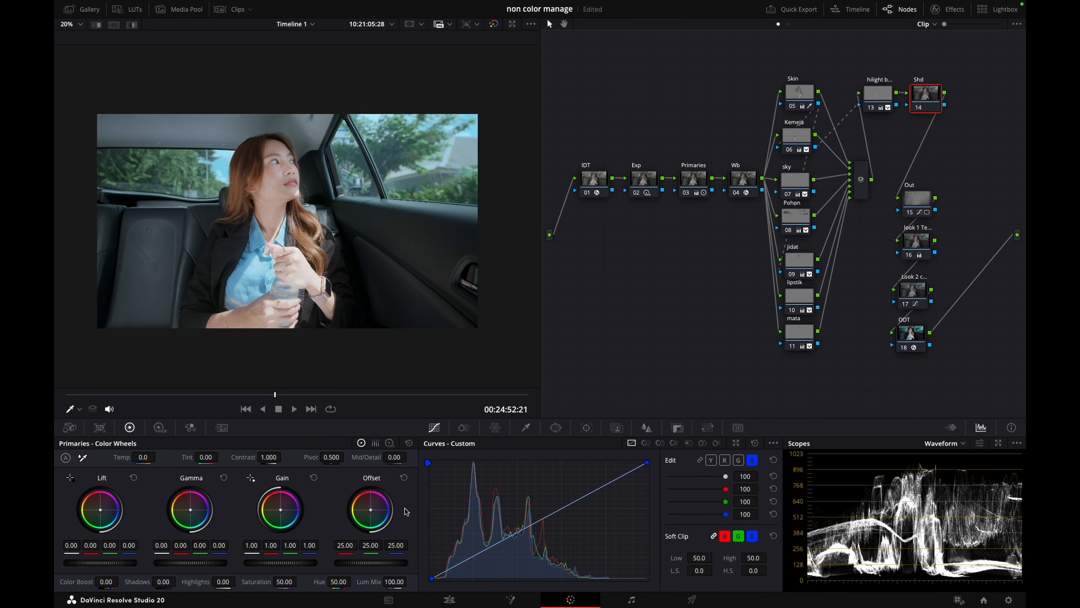
{"action": "left_click", "coordinate": [526, 427]}
{"action": "left_click_drag", "start_coordinate": [559, 577], "coordinate": [450, 561]}
{"action": "key", "text": "shift+h"}
{"action": "left_click_drag", "start_coordinate": [656, 576], "coordinate": [716, 574]}
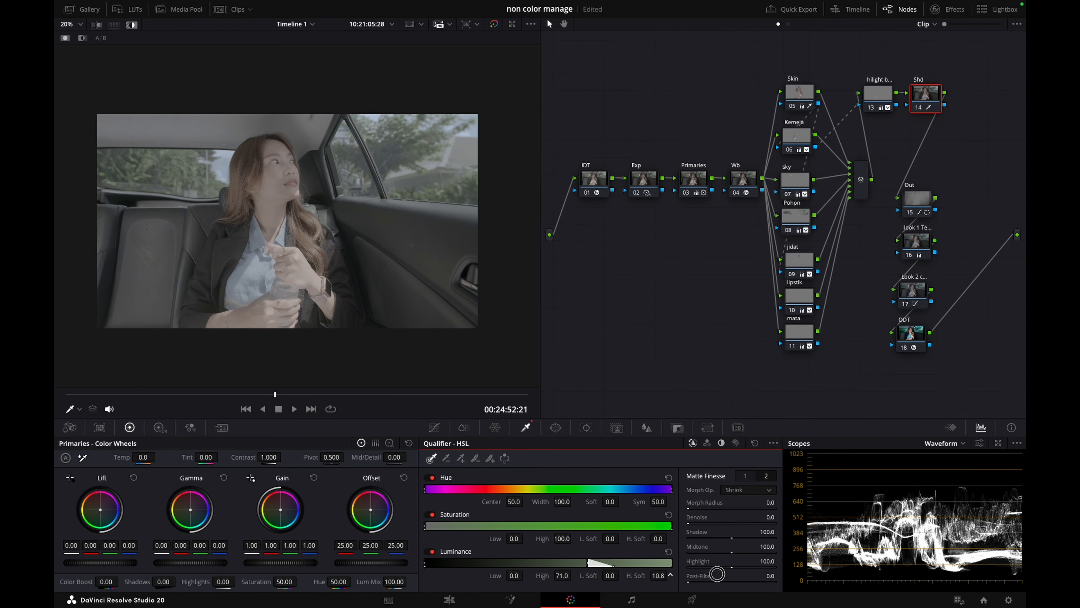
{"action": "left_click_drag", "start_coordinate": [562, 575], "coordinate": [459, 571]}
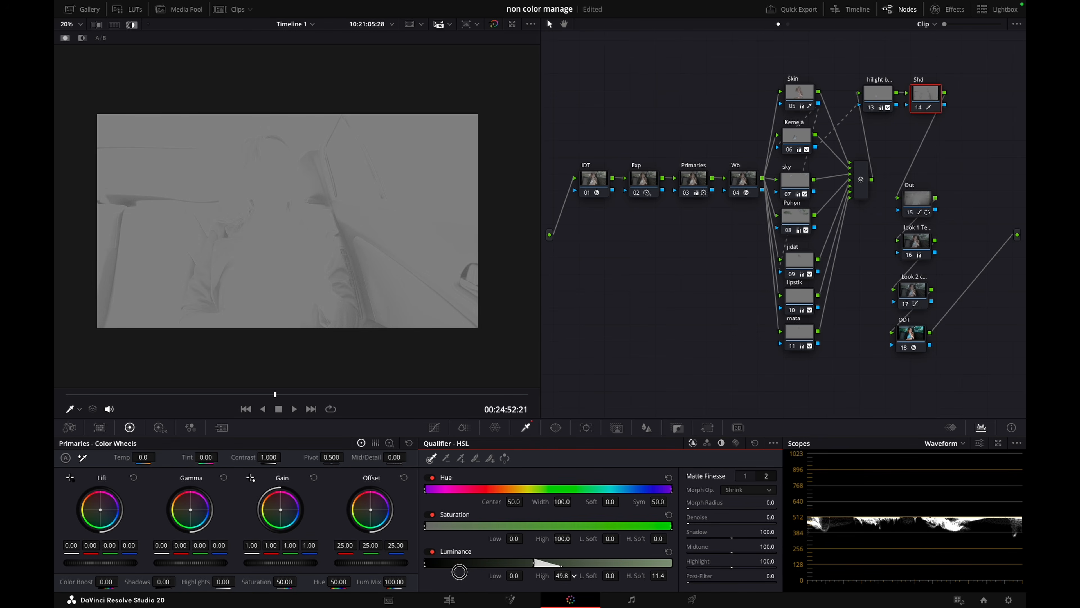
{"action": "left_click_drag", "start_coordinate": [657, 575], "coordinate": [660, 574]}
{"action": "key", "text": "shift+h"}
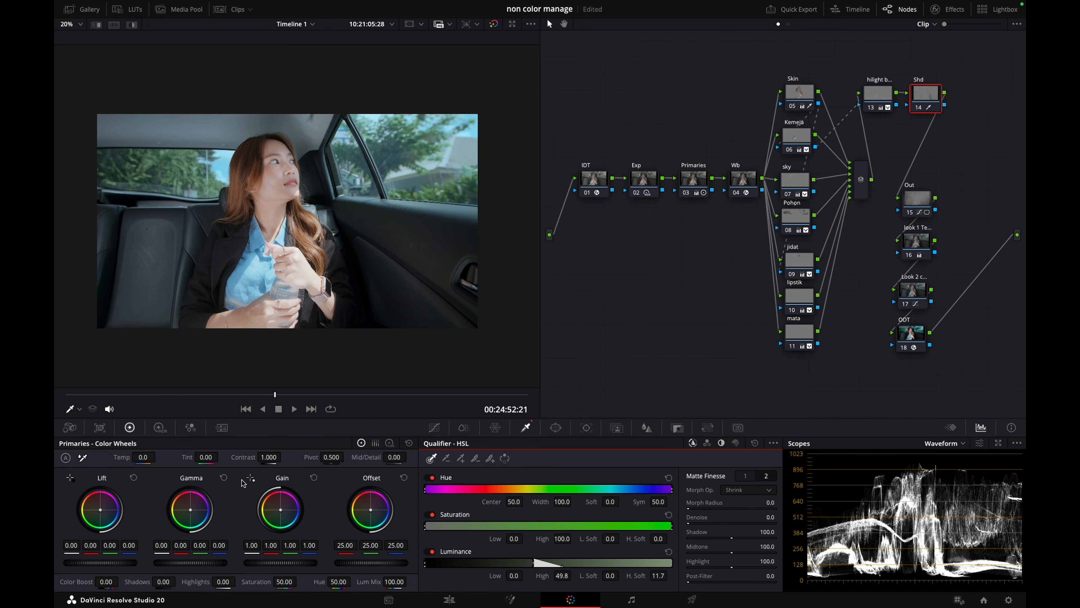
Lift the qualified shadows in the Shd node with HDR Shadow exposure 1.24 and Global exposure 0.34, comparing the result on and off
{"action": "left_click", "coordinate": [159, 427]}
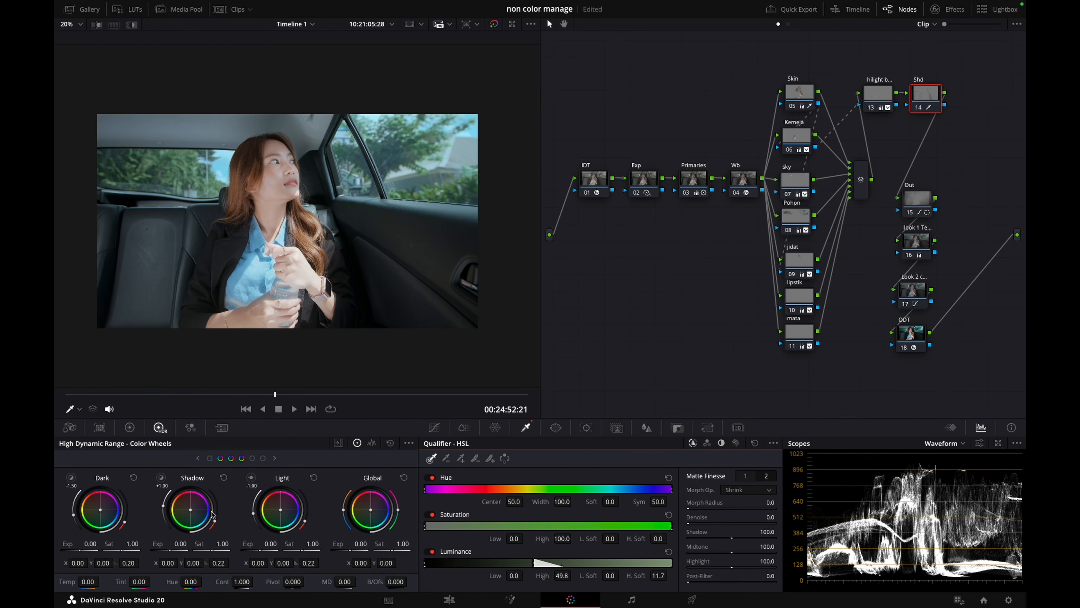
{"action": "left_click_drag", "start_coordinate": [175, 548], "coordinate": [206, 551]}
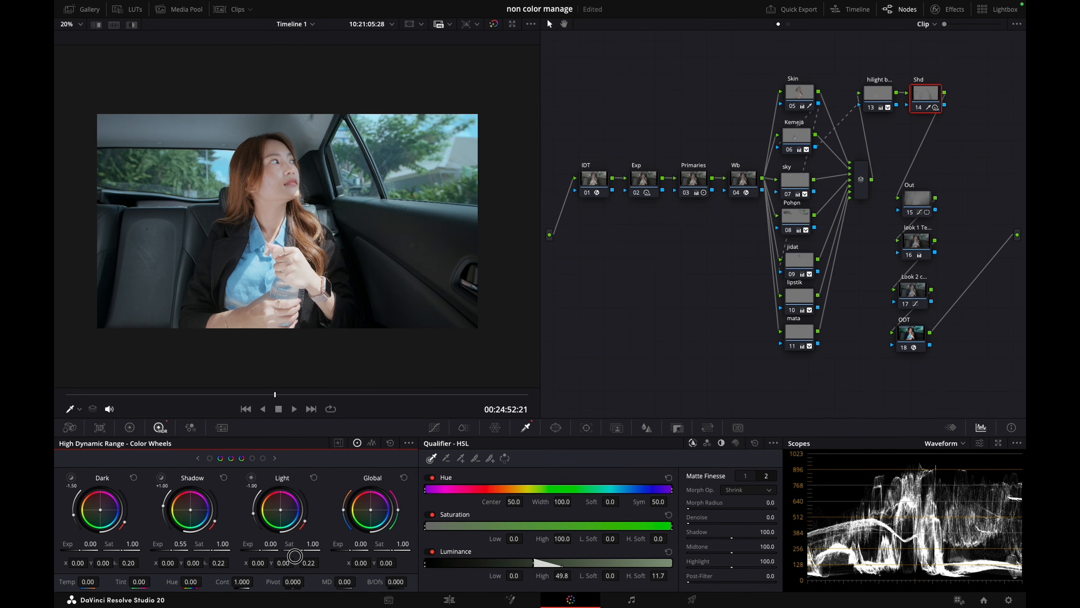
{"action": "left_click_drag", "start_coordinate": [434, 551], "coordinate": [435, 550]}
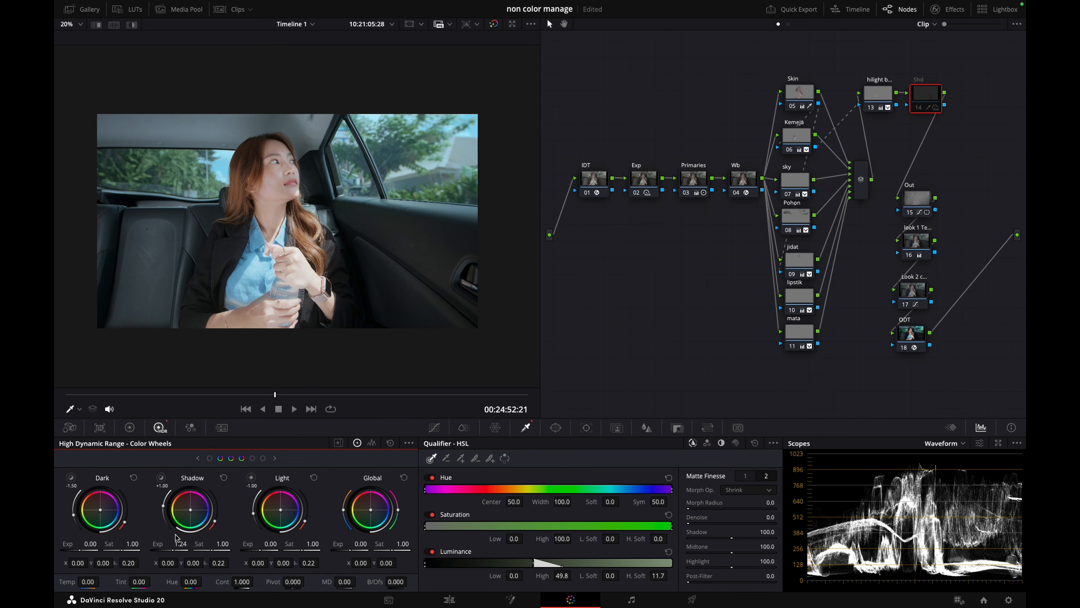
{"action": "left_click_drag", "start_coordinate": [346, 549], "coordinate": [419, 537]}
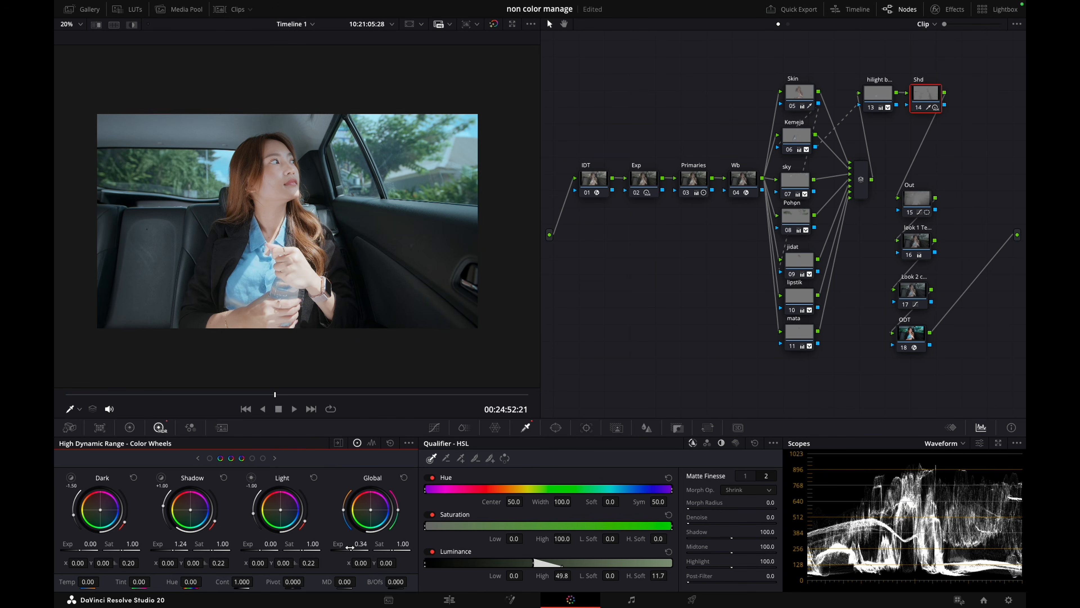
{"action": "key", "text": "ctrl+d"}
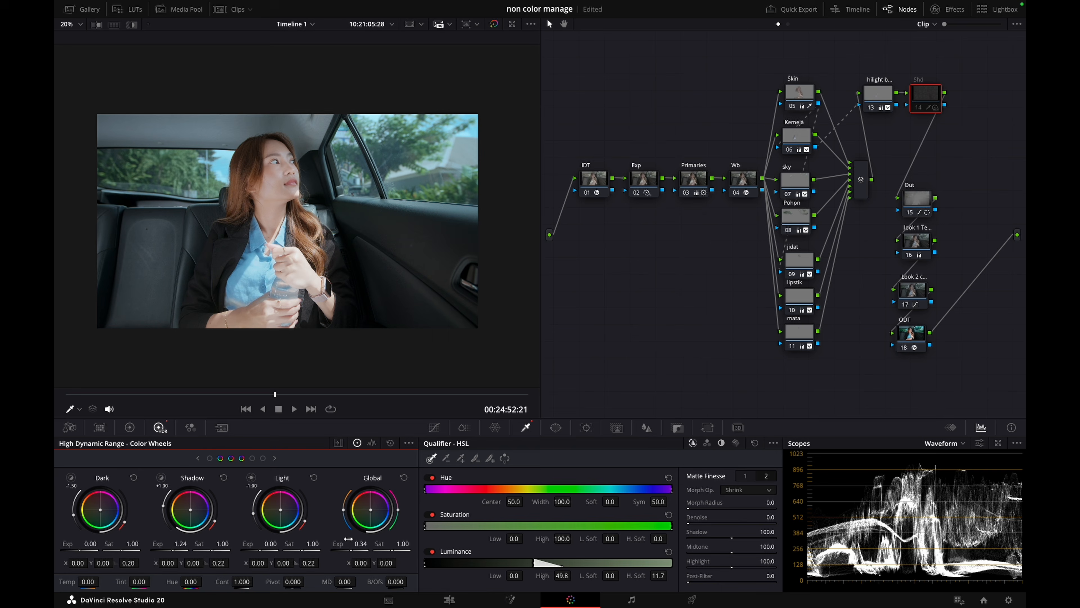
{"action": "key", "text": "ctrl+d"}
Raise the Shd qualifier's luminance High to 50.9 while checking the highlighted matte
{"action": "key", "text": "shift+h"}
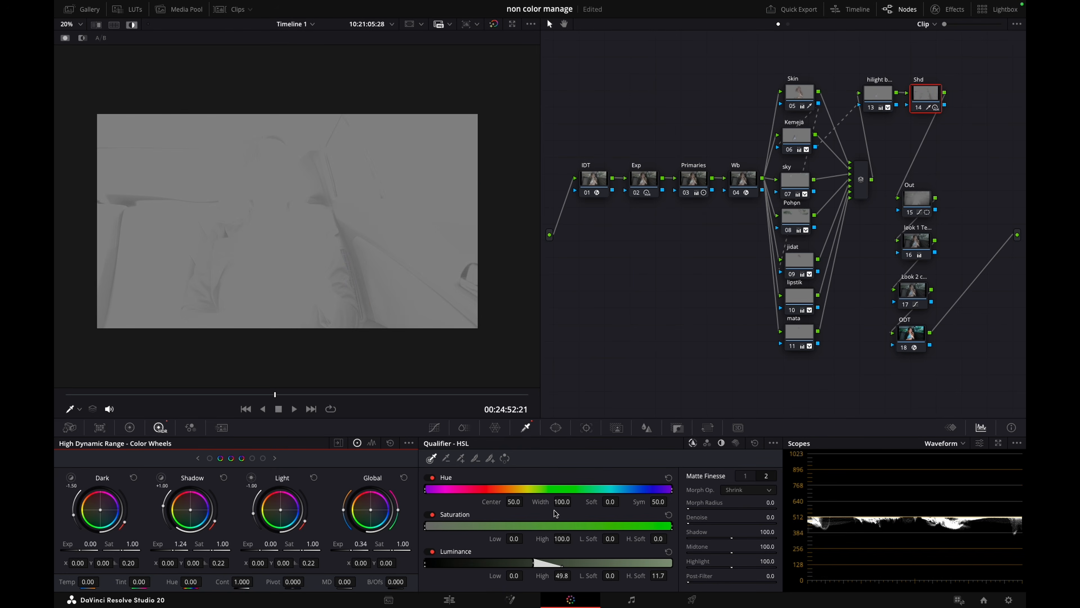
{"action": "left_click_drag", "start_coordinate": [561, 575], "coordinate": [574, 575]}
{"action": "key", "text": "shift+h"}
Compare the shadow detail repeatedly with the Shd node disabled and enabled
{"action": "key", "text": "ctrl+d"}
{"action": "key", "text": "ctrl+d"}
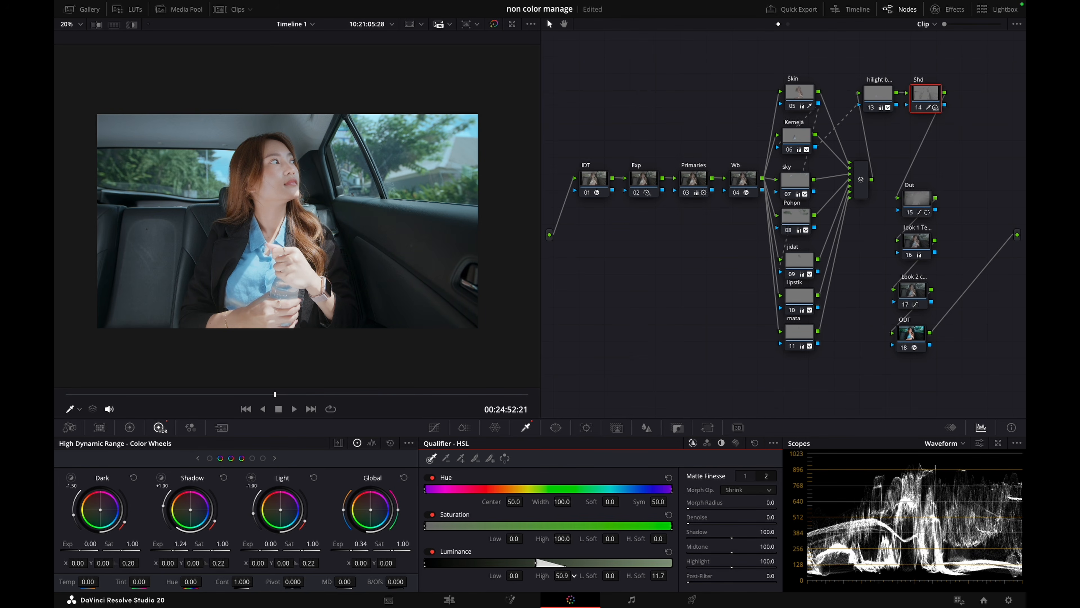
{"action": "key", "text": "ctrl+d"}
{"action": "key", "text": "ctrl+d"}
{"action": "key", "text": "ctrl+d"}
{"action": "key", "text": "ctrl+d"}
{"action": "key", "text": "ctrl+d"}
{"action": "key", "text": "ctrl+d"}
{"action": "key", "text": "ctrl+d"}
{"action": "key", "text": "ctrl+d"}
{"action": "key", "text": "ctrl+d"}
{"action": "key", "text": "ctrl+d"}
{"action": "key", "text": "ctrl+d"}
{"action": "key", "text": "ctrl+d"}
{"action": "key", "text": "ctrl+d"}
{"action": "key", "text": "ctrl+d"}
Save the project and, judging an enlarged earlier frame, set Shd's HDR Shadow exposure to 1.35 and Global exposure to 0.30
{"action": "left_click_drag", "start_coordinate": [174, 393], "coordinate": [227, 395]}
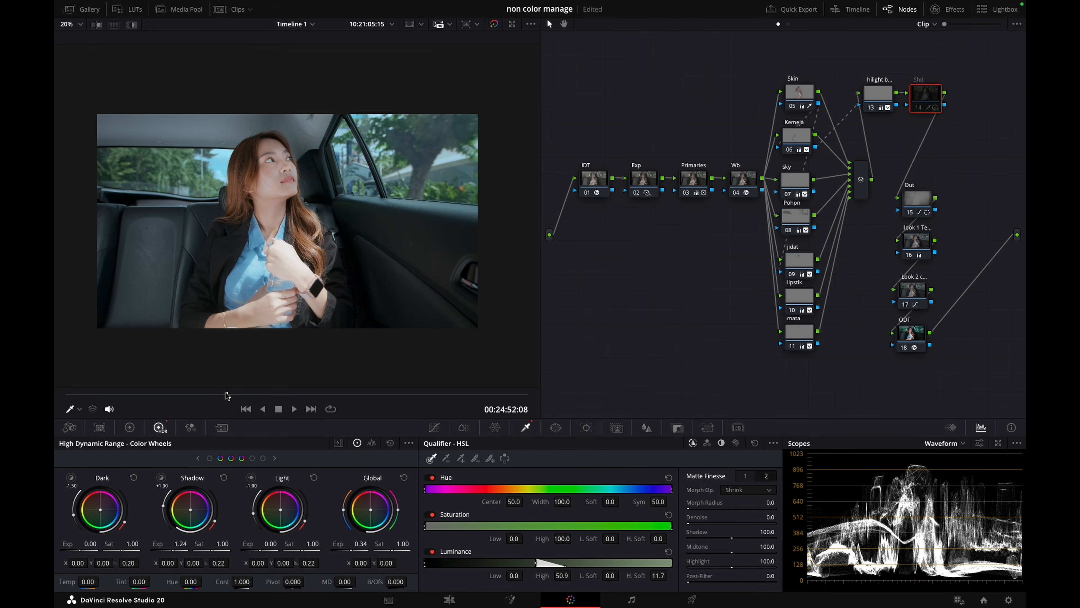
{"action": "scroll", "coordinate": [361, 266], "scroll_direction": "up", "scroll_amount": 2}
{"action": "scroll", "coordinate": [361, 266], "scroll_direction": "up", "scroll_amount": 1}
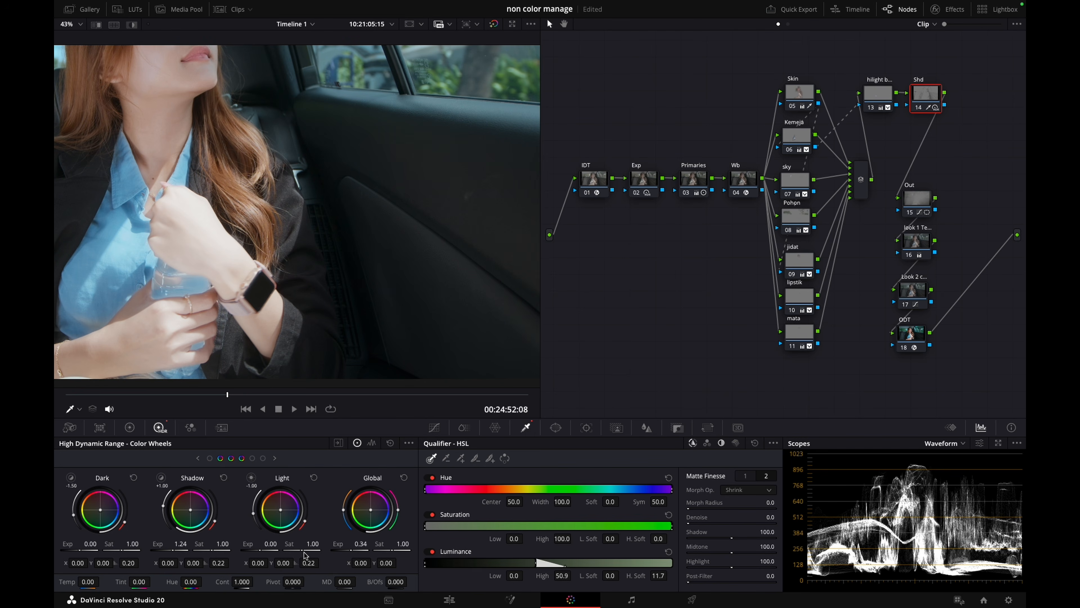
{"action": "key", "text": "ctrl+s"}
{"action": "left_click_drag", "start_coordinate": [170, 550], "coordinate": [196, 556]}
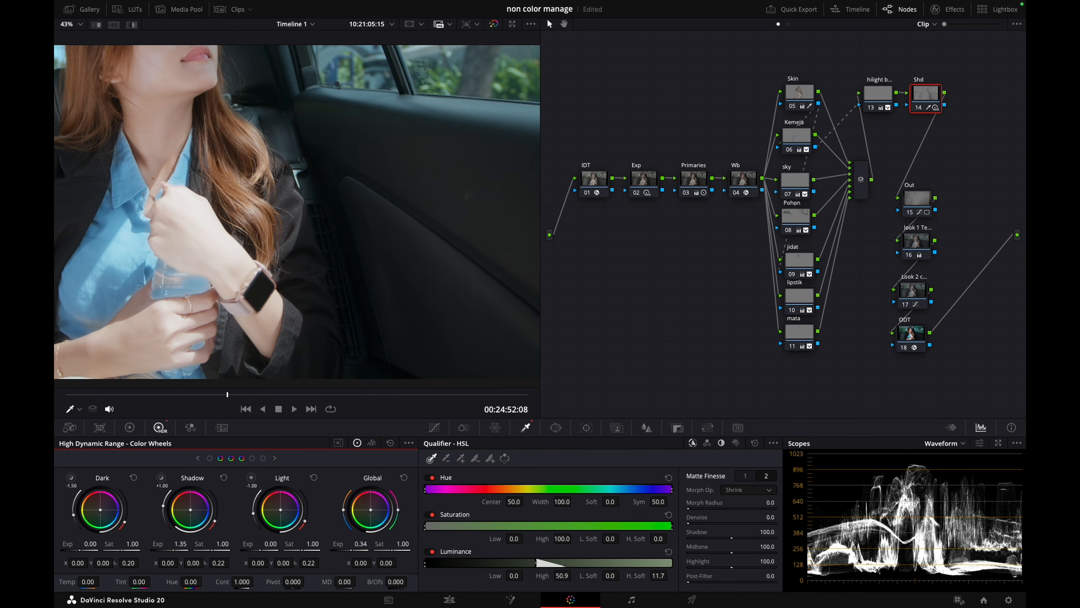
{"action": "left_click_drag", "start_coordinate": [334, 546], "coordinate": [331, 546]}
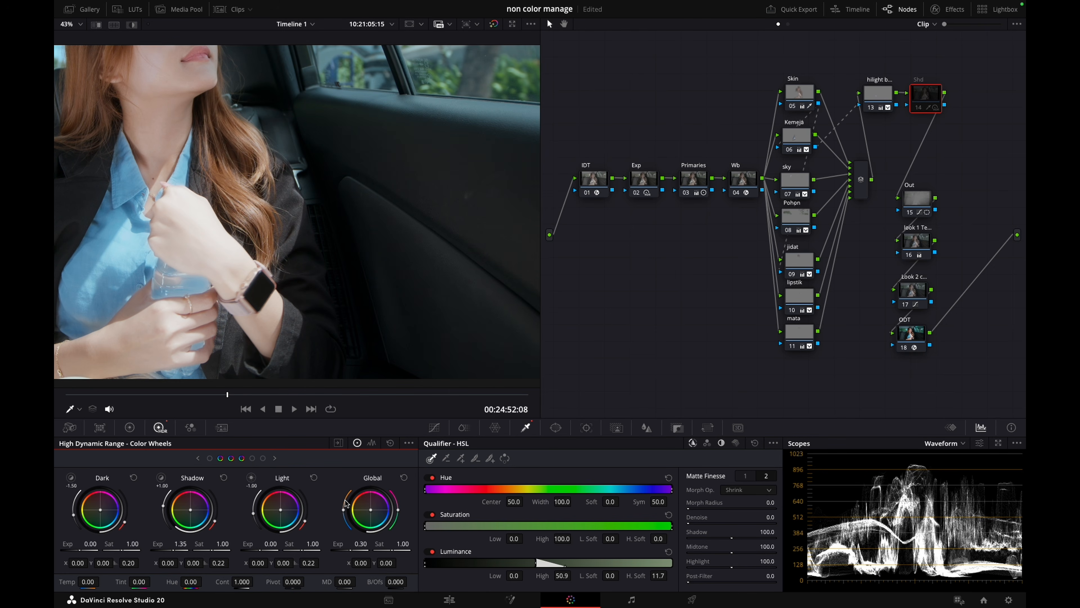
{"action": "scroll", "coordinate": [391, 232], "scroll_direction": "down", "scroll_amount": 3}
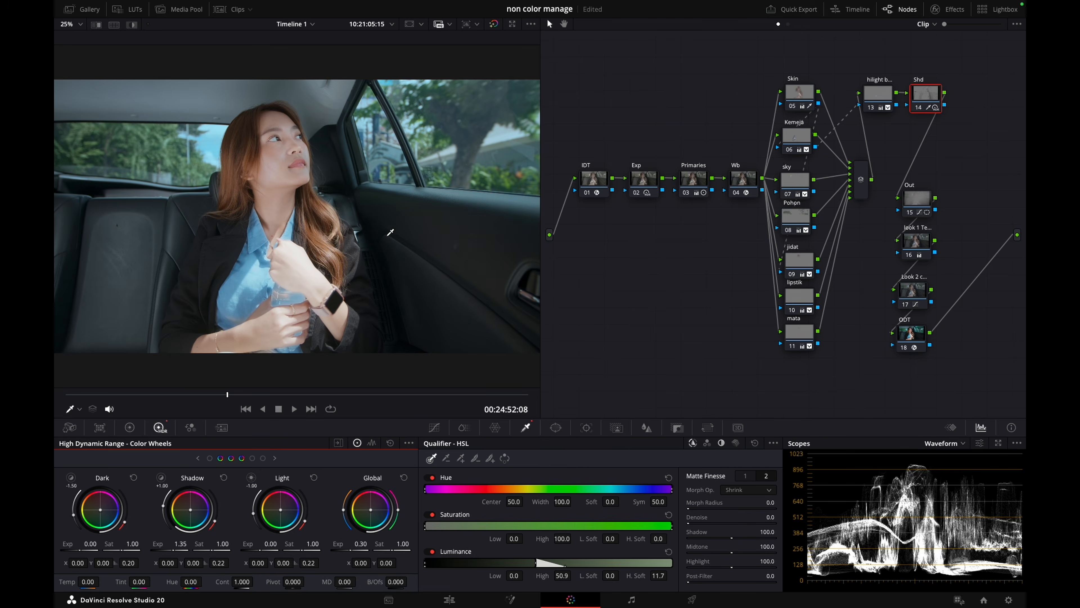
Add a second circle window over the woman's head in the Out node at frame 10:21:05:33 and switch its mask mode
{"action": "scroll", "coordinate": [361, 249], "scroll_direction": "down", "scroll_amount": 1}
{"action": "left_click_drag", "start_coordinate": [154, 393], "coordinate": [294, 399]}
{"action": "left_click_drag", "start_coordinate": [916, 198], "coordinate": [912, 185]}
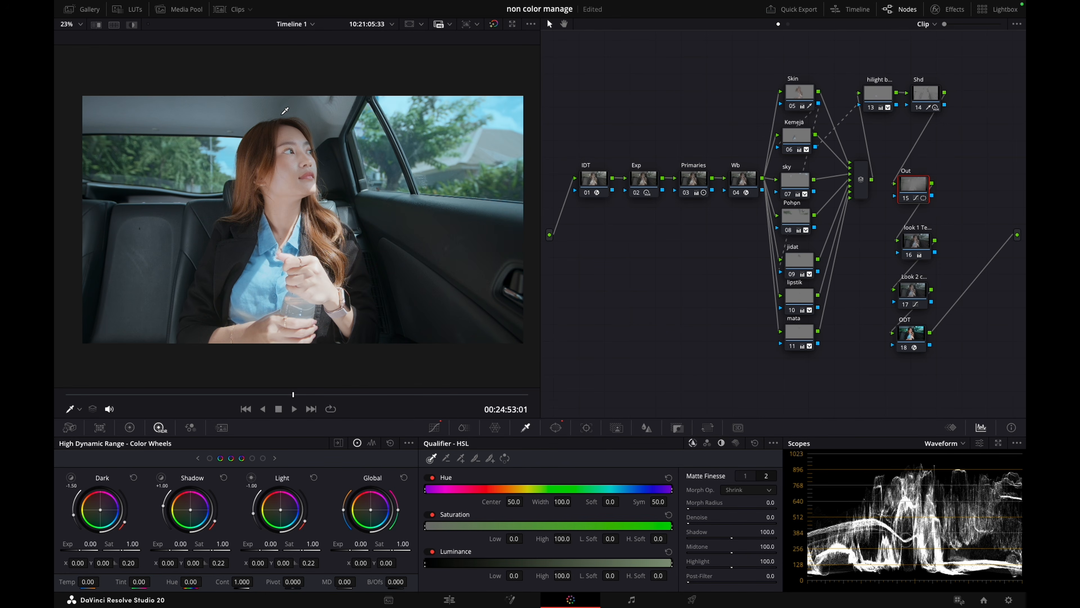
{"action": "left_click", "coordinate": [552, 429]}
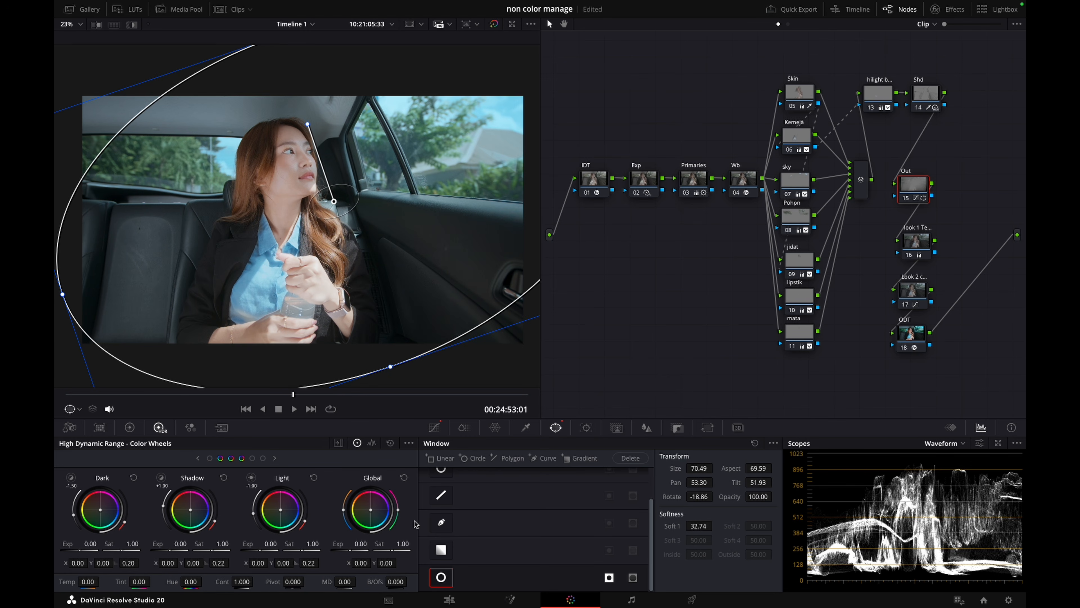
{"action": "scroll", "coordinate": [449, 477], "scroll_direction": "up", "scroll_amount": 1}
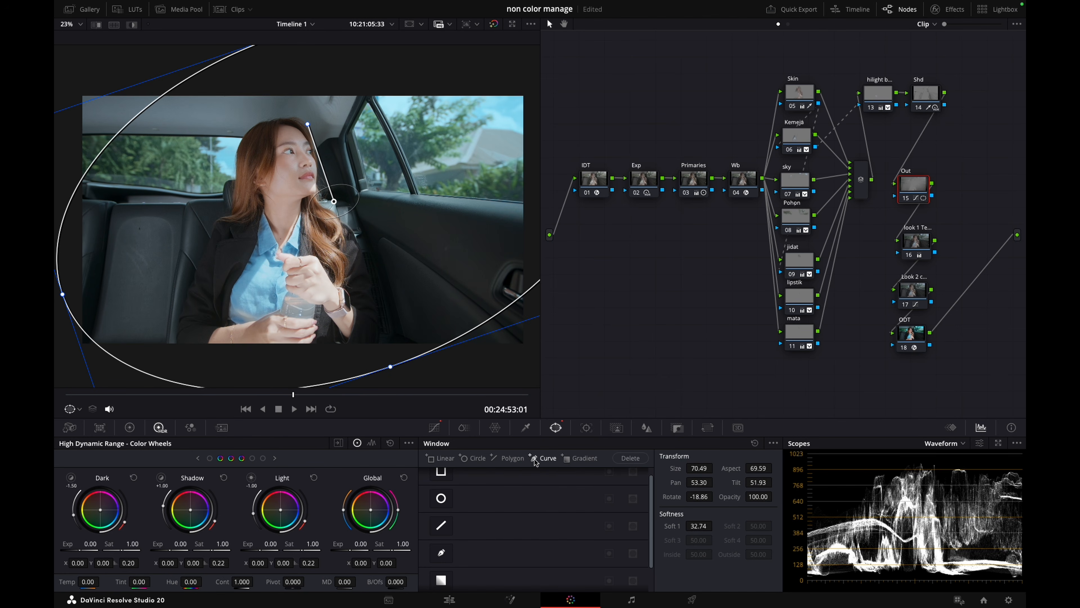
{"action": "left_click", "coordinate": [442, 499]}
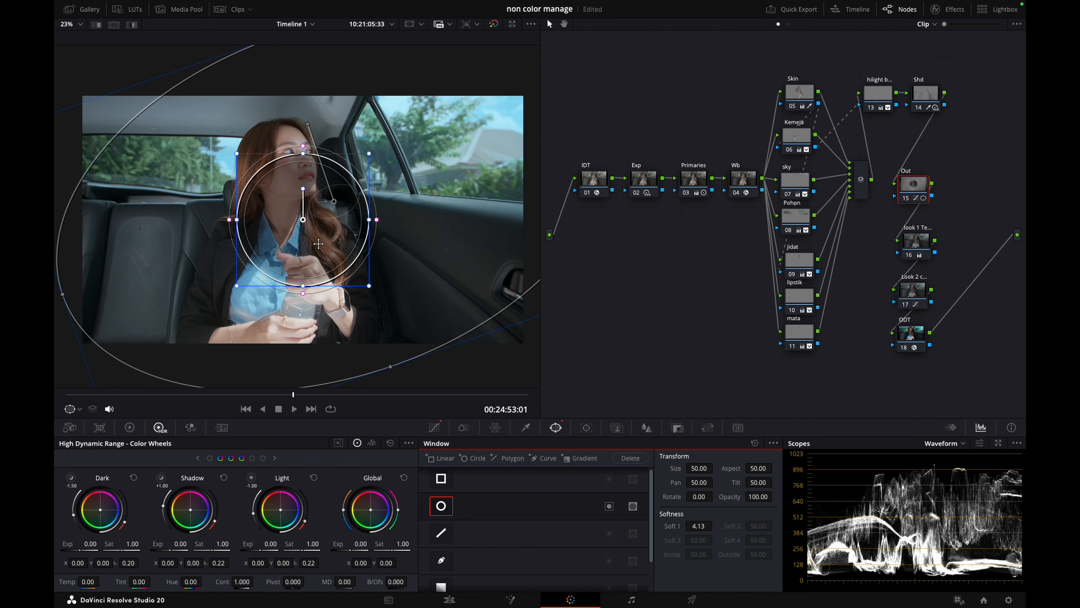
{"action": "left_click_drag", "start_coordinate": [317, 244], "coordinate": [295, 158]}
{"action": "left_click", "coordinate": [633, 506]}
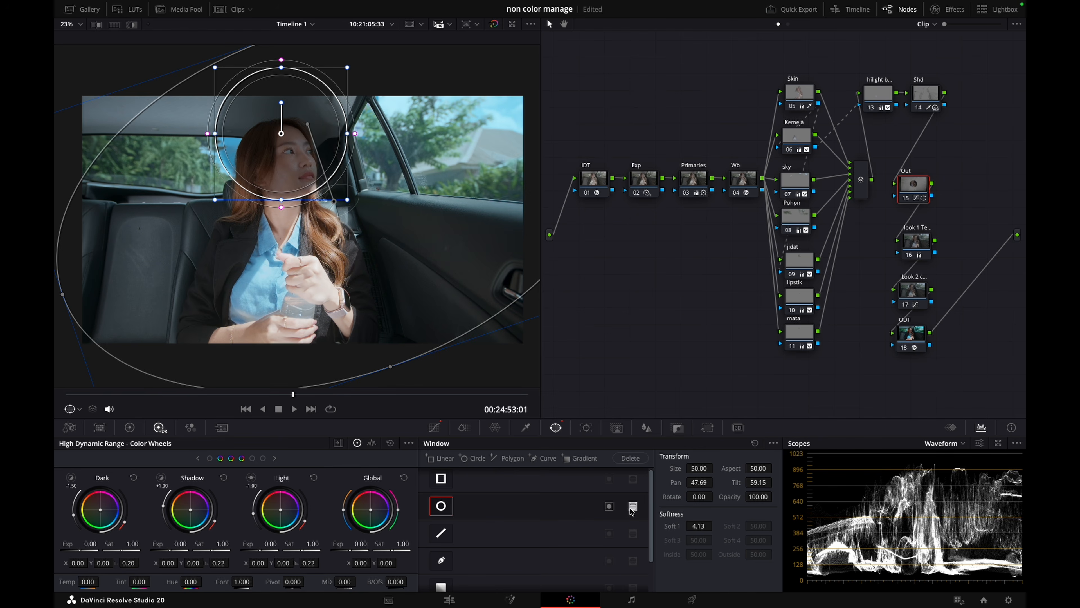
Shape the Out node's head window to Size 53.81, Aspect 53.36, Pan 49.08, Tilt 58.29 and Soft 1 36.00
{"action": "left_click_drag", "start_coordinate": [281, 207], "coordinate": [282, 220]}
{"action": "left_click_drag", "start_coordinate": [284, 198], "coordinate": [285, 209]}
{"action": "left_click_drag", "start_coordinate": [349, 145], "coordinate": [481, 143]}
{"action": "left_click_drag", "start_coordinate": [306, 154], "coordinate": [302, 155]}
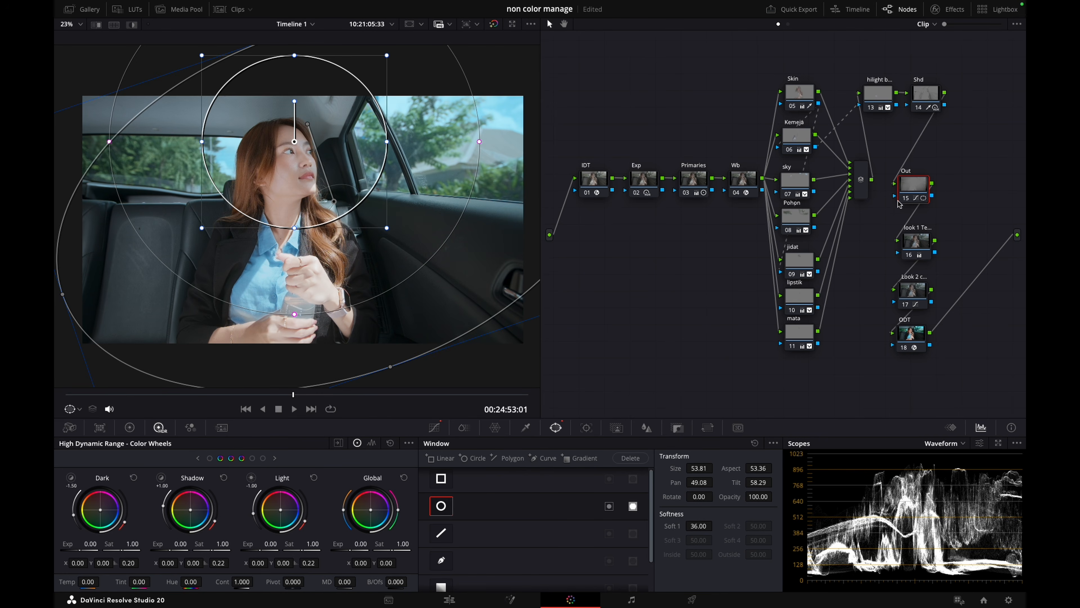
Place the Out node below Shd and add a layer mixer with a new node beneath Out
{"action": "left_click", "coordinate": [599, 179]}
{"action": "left_click_drag", "start_coordinate": [910, 190], "coordinate": [931, 151]}
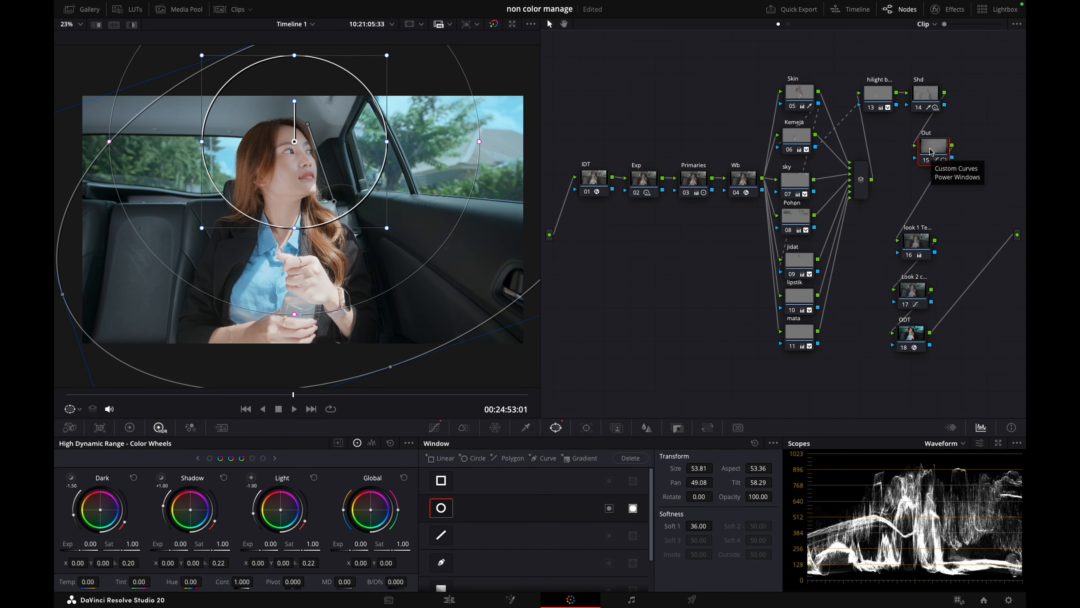
{"action": "key", "text": "alt+l"}
{"action": "left_click_drag", "start_coordinate": [1010, 129], "coordinate": [904, 191]}
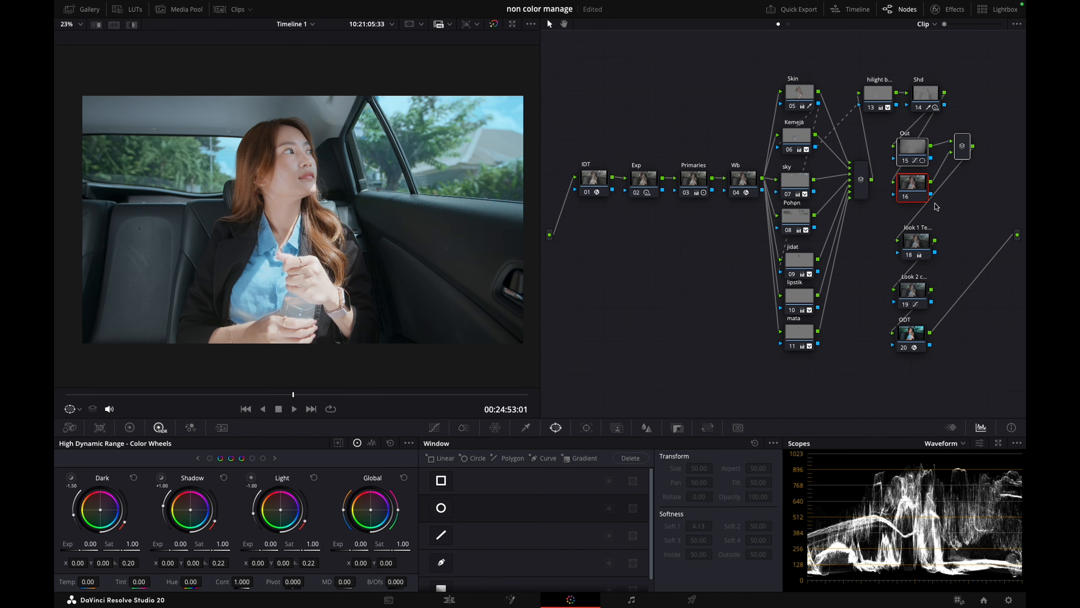
Place IDT above Exp and shift the base corrections, local adjustment nodes and their mixer toward the graph's input
{"action": "left_click_drag", "start_coordinate": [594, 178], "coordinate": [609, 112]}
{"action": "left_click_drag", "start_coordinate": [590, 161], "coordinate": [705, 180]}
{"action": "left_click_drag", "start_coordinate": [797, 52], "coordinate": [763, 336]}
{"action": "left_click_drag", "start_coordinate": [862, 184], "coordinate": [812, 187]}
Stack Shd under the shirt highlight node and arrange Out, the new layer node and their mixer compactly beside them
{"action": "left_click_drag", "start_coordinate": [847, 73], "coordinate": [943, 114]}
{"action": "left_click_drag", "start_coordinate": [922, 102], "coordinate": [969, 210]}
{"action": "left_click_drag", "start_coordinate": [909, 193], "coordinate": [915, 164]}
{"action": "left_click_drag", "start_coordinate": [834, 110], "coordinate": [845, 111]}
{"action": "mouse_move", "coordinate": [876, 116]}
{"action": "left_mouse_down"}
{"action": "mouse_move", "coordinate": [848, 163]}
{"action": "mouse_move", "coordinate": [857, 109]}
{"action": "left_mouse_up"}
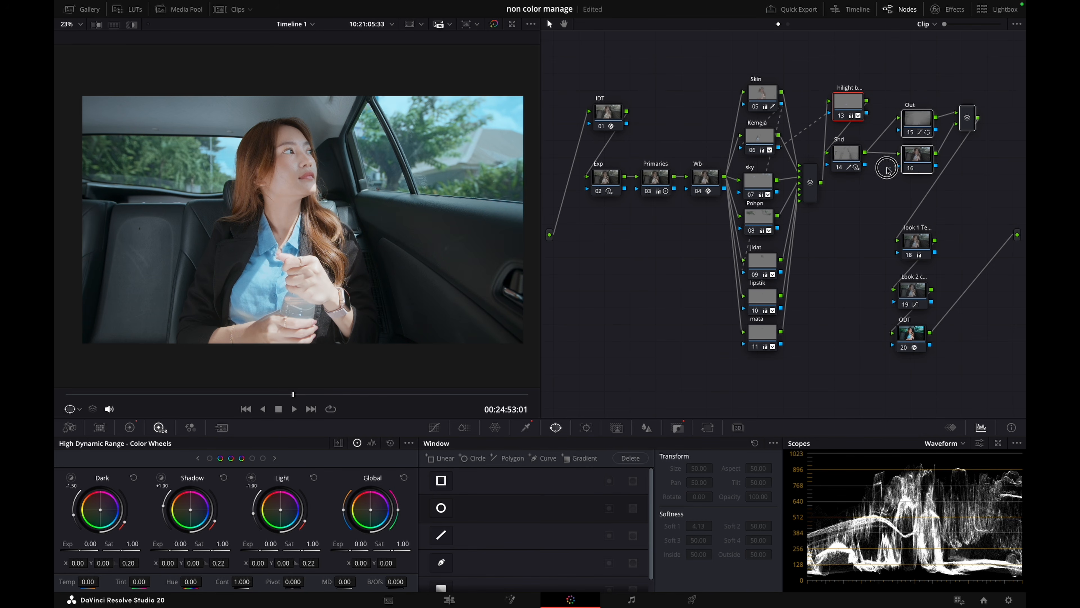
{"action": "left_click_drag", "start_coordinate": [914, 167], "coordinate": [899, 170]}
{"action": "left_click_drag", "start_coordinate": [951, 120], "coordinate": [910, 173]}
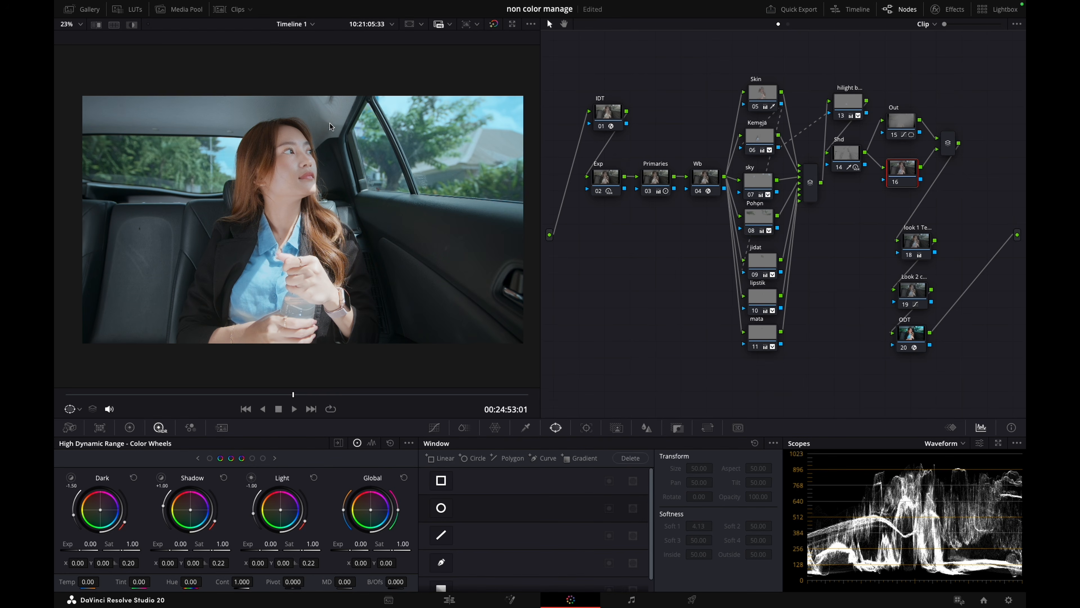
Add a circle window around the woman's head in node 16 with Aspect 60.54, Pan 50.86, Tilt 60.07 and Soft 1 21.52
{"action": "left_click", "coordinate": [441, 507]}
{"action": "left_click_drag", "start_coordinate": [311, 247], "coordinate": [320, 153]}
{"action": "mouse_move", "coordinate": [387, 122]}
{"action": "left_mouse_down"}
{"action": "mouse_move", "coordinate": [418, 123]}
{"action": "mouse_move", "coordinate": [397, 123]}
{"action": "left_mouse_up"}
{"action": "left_click_drag", "start_coordinate": [352, 128], "coordinate": [350, 130]}
Brighten node 16's windowed area with an HDR Global exposure of 0.19
{"action": "left_click", "coordinate": [130, 427]}
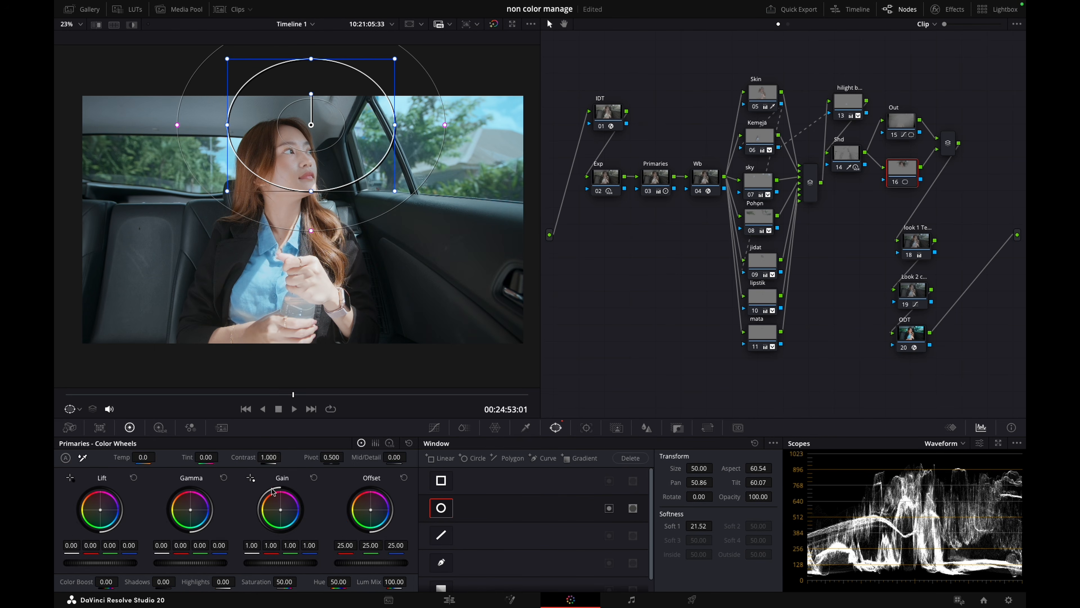
{"action": "left_click", "coordinate": [159, 427]}
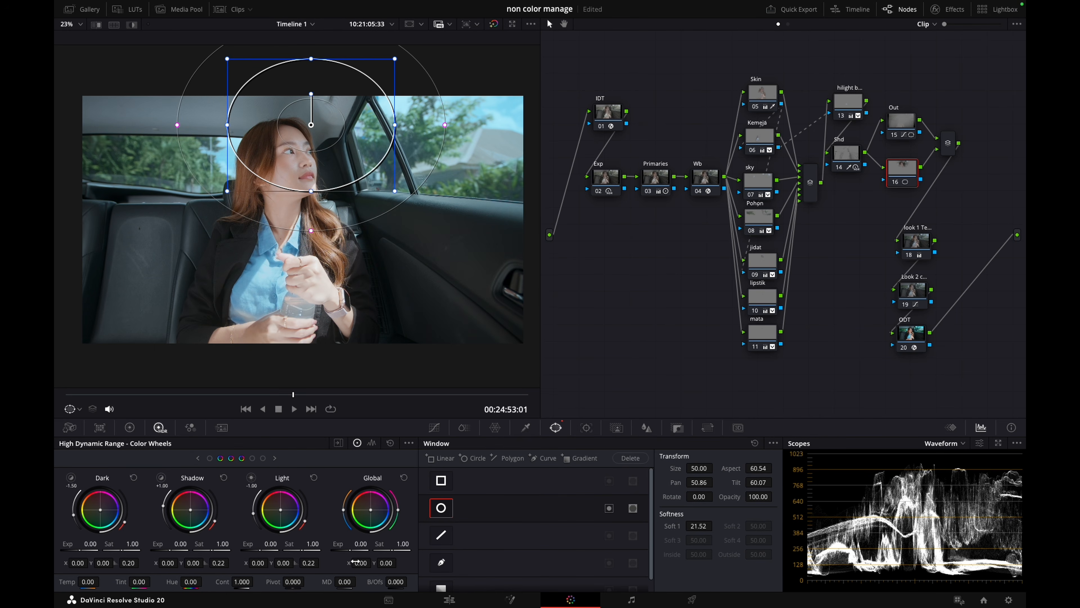
{"action": "left_click_drag", "start_coordinate": [356, 561], "coordinate": [355, 562]}
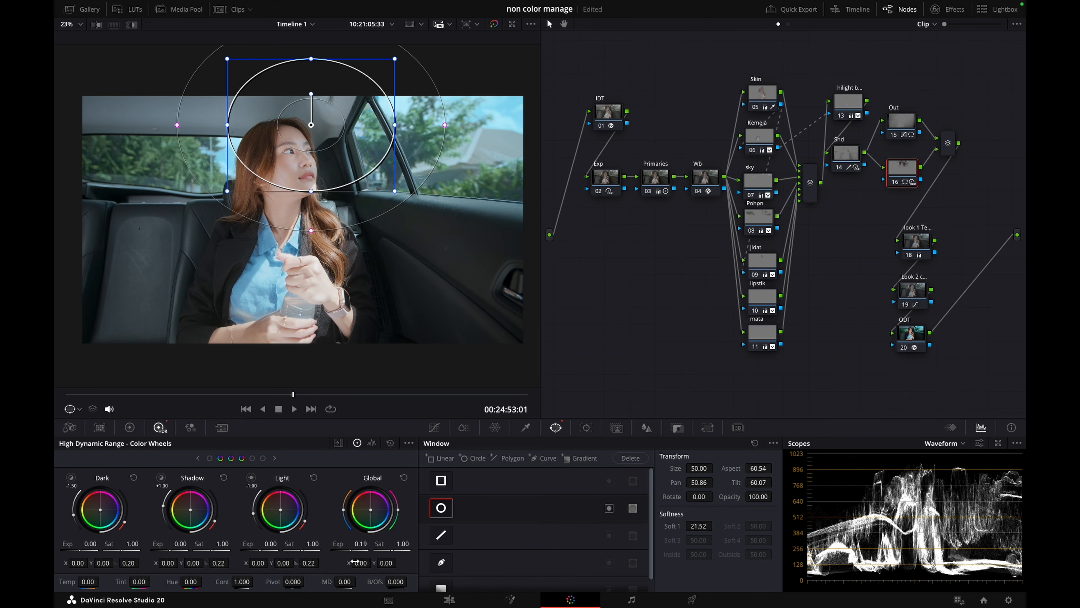
{"action": "left_click_drag", "start_coordinate": [354, 562], "coordinate": [355, 561]}
At frame 10:21:06:29, soften node 16's window to Soft 1 36.00 and move it to Pan 53.55, Tilt 59.53
{"action": "left_click_drag", "start_coordinate": [182, 392], "coordinate": [463, 392]}
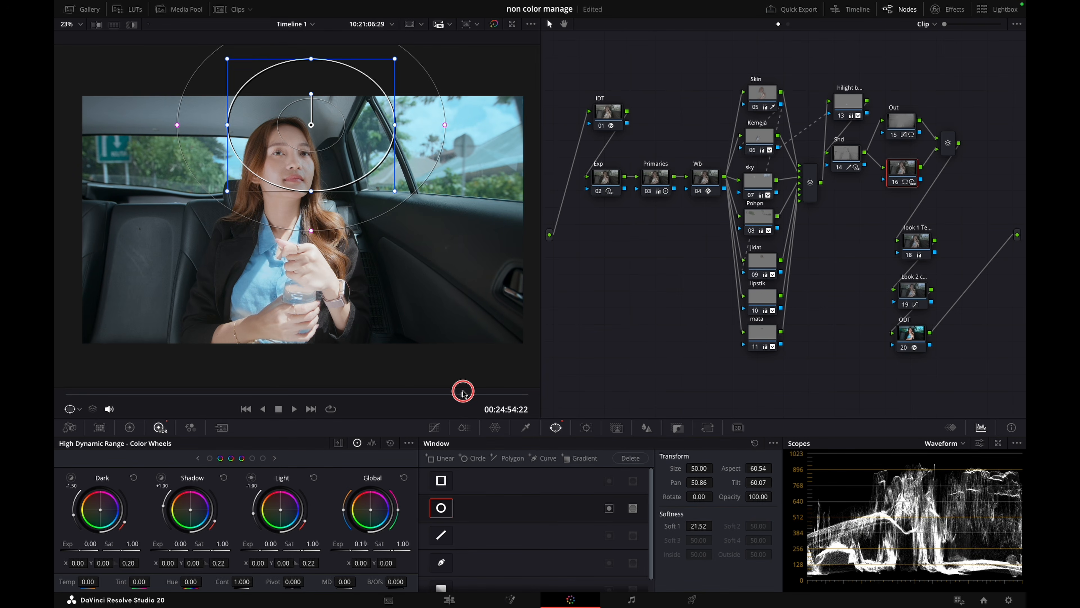
{"action": "left_click_drag", "start_coordinate": [446, 125], "coordinate": [479, 125]}
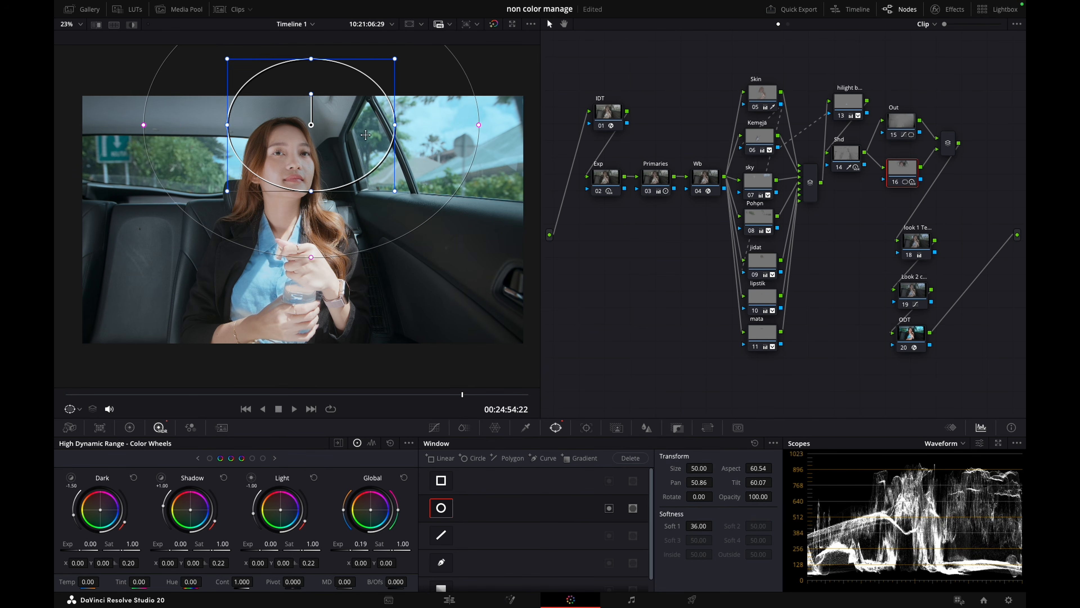
{"action": "left_click_drag", "start_coordinate": [361, 136], "coordinate": [386, 139]}
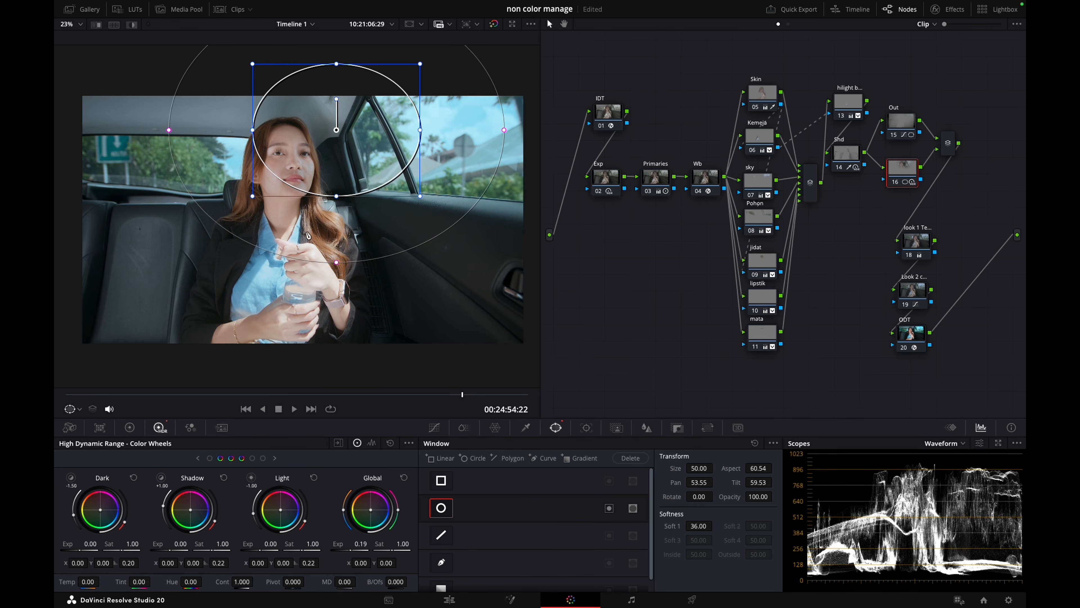
At frame 10:21:05:38, soften the Primaries node's Mid/Detail, trying -20.00 and then -1, and compare the node off and on
{"action": "left_click_drag", "start_coordinate": [216, 394], "coordinate": [312, 392]}
{"action": "scroll", "coordinate": [345, 174], "scroll_direction": "up", "scroll_amount": 8}
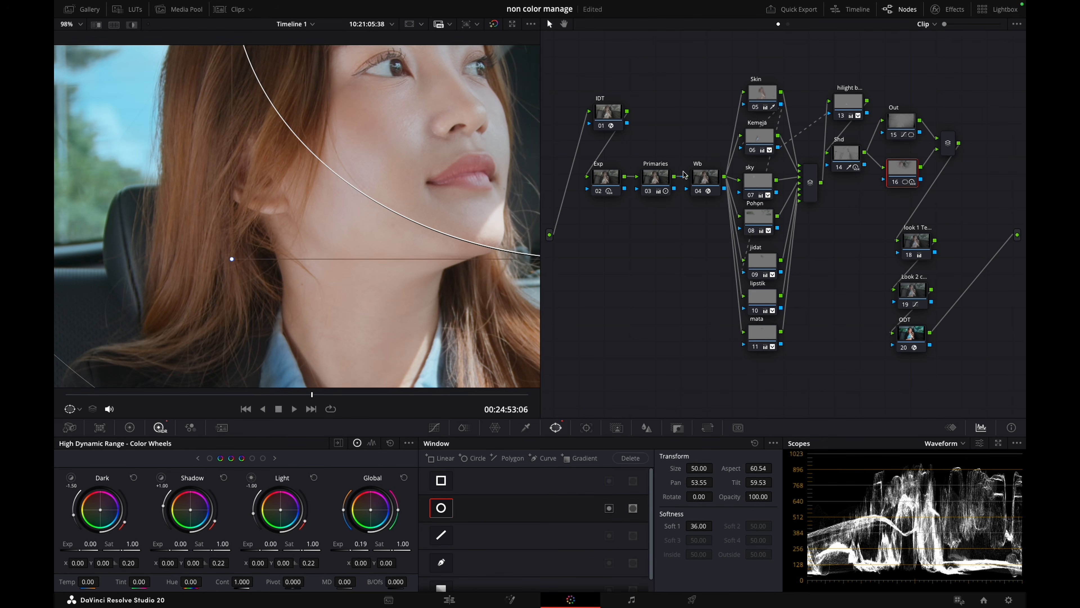
{"action": "left_click", "coordinate": [664, 181]}
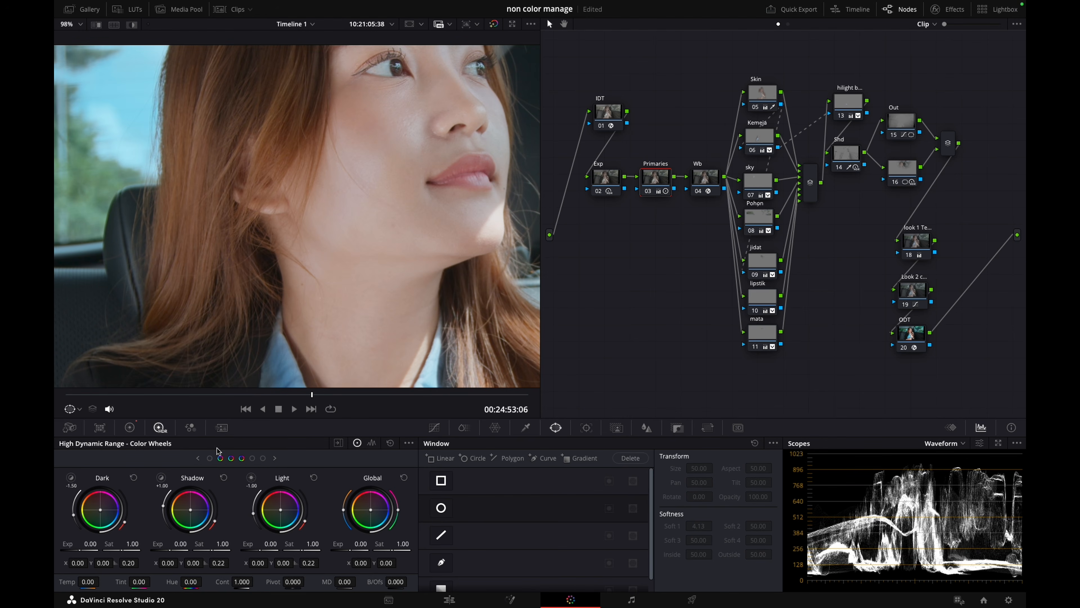
{"action": "left_click", "coordinate": [130, 428]}
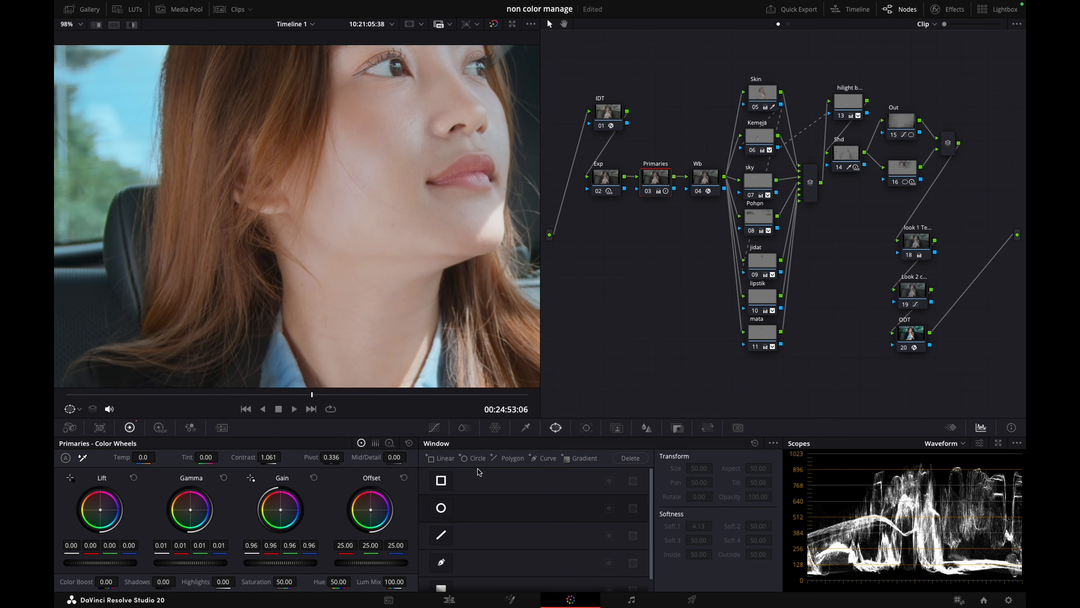
{"action": "left_click", "coordinate": [395, 457]}
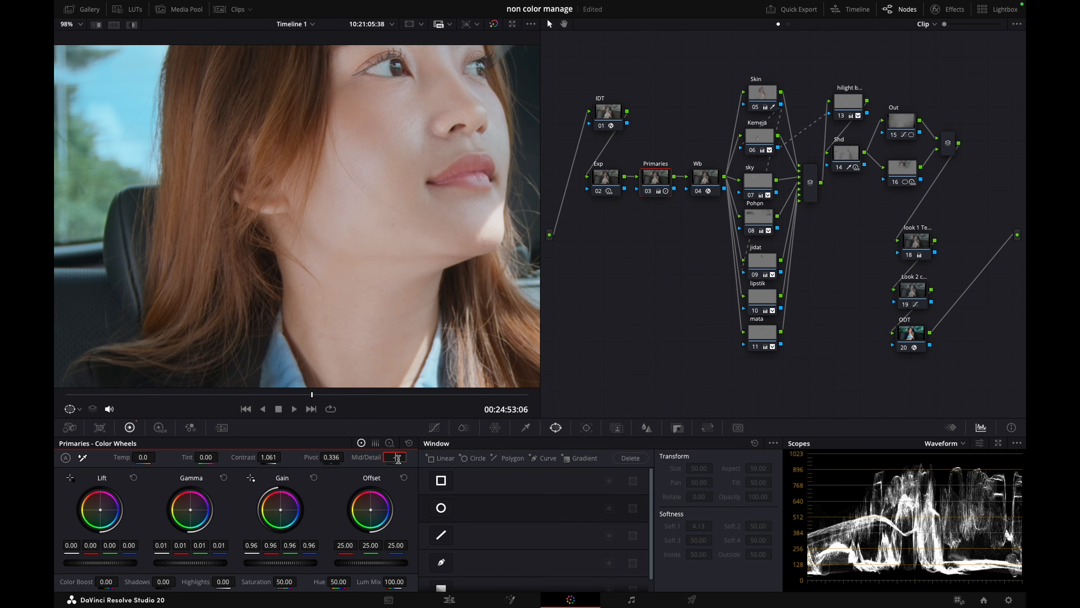
{"action": "type", "text": "-20"}
{"action": "key", "text": "Return"}
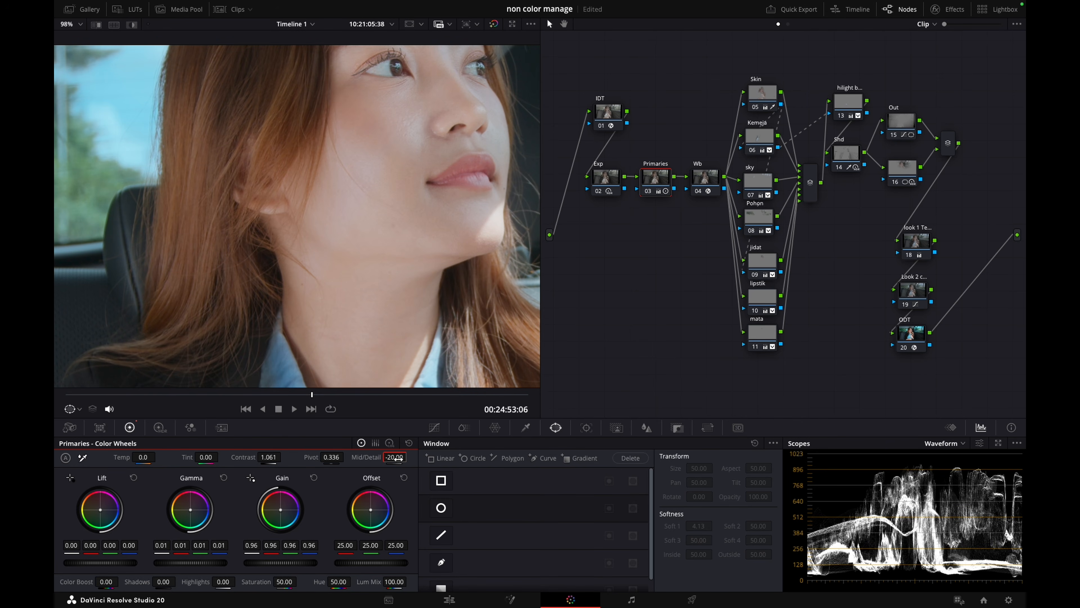
{"action": "left_click", "coordinate": [396, 457]}
{"action": "type", "text": "-15"}
{"action": "key", "text": "ctrl+d"}
{"action": "key", "text": "ctrl+d"}
Label node 16 "face" and nudge it into line beneath the Out node
{"action": "key", "text": "shift+z"}
{"action": "left_click_drag", "start_coordinate": [313, 396], "coordinate": [500, 395]}
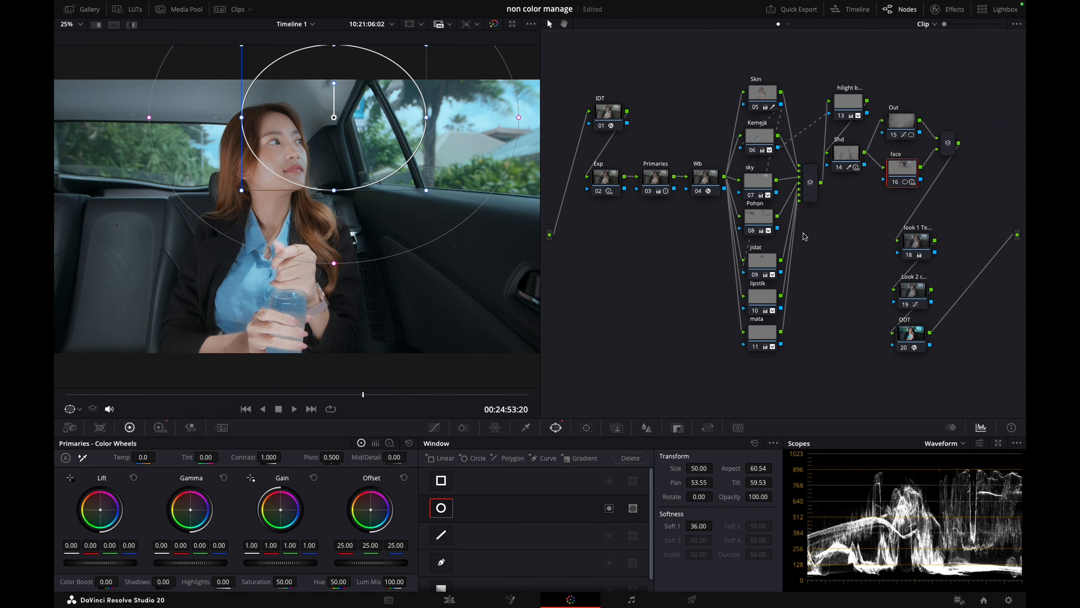
{"action": "left_click_drag", "start_coordinate": [902, 179], "coordinate": [900, 181]}
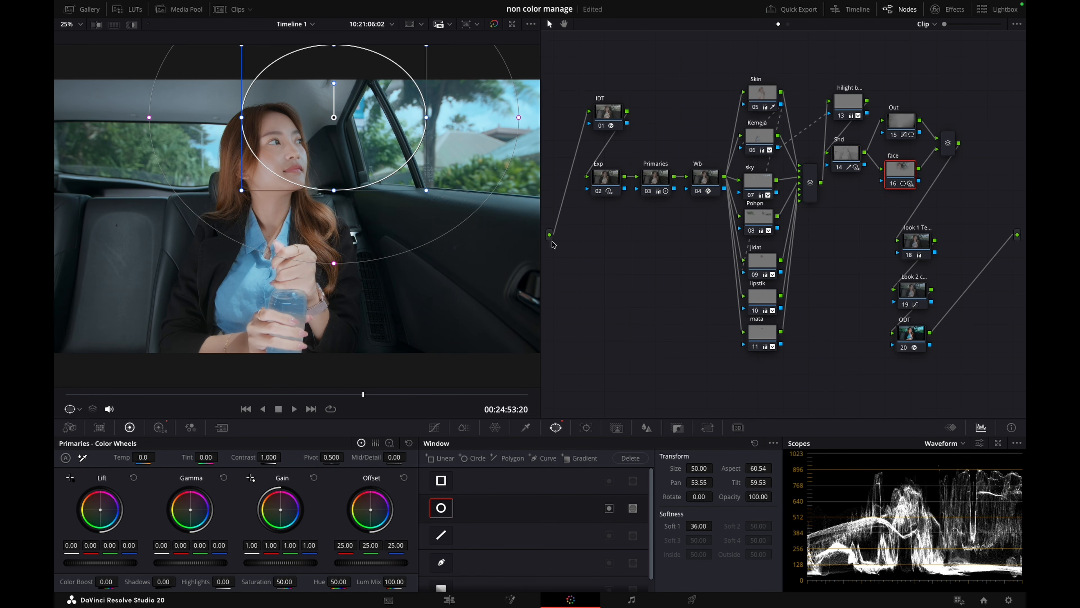
Set the face node's HDR Global exposure to 0.15, comparing the node and then the whole grade off and on
{"action": "left_click_drag", "start_coordinate": [342, 392], "coordinate": [271, 392]}
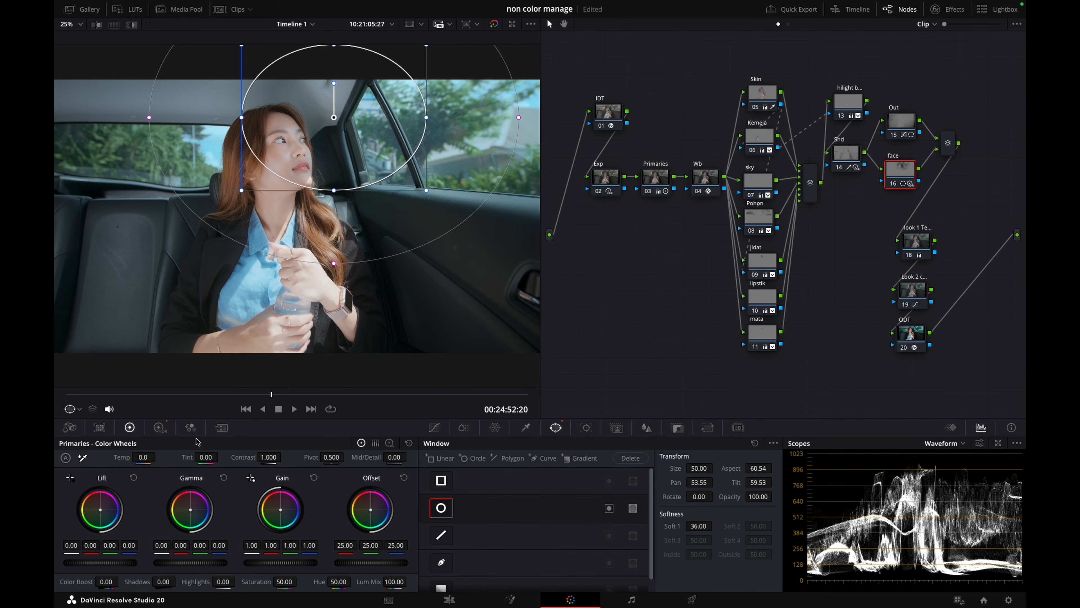
{"action": "left_click", "coordinate": [160, 427]}
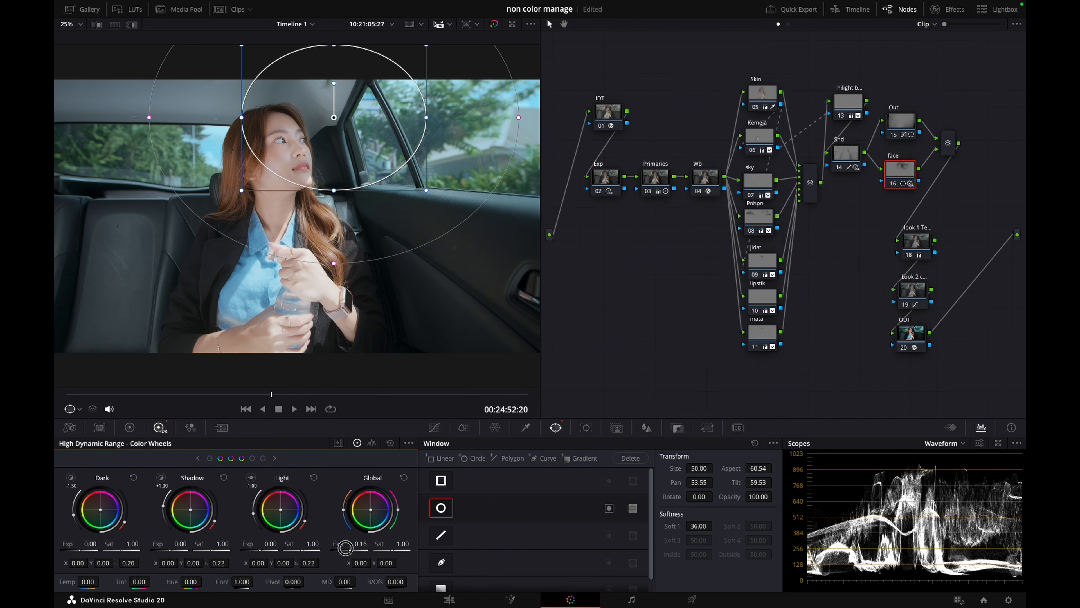
{"action": "key", "text": "ctrl+d"}
{"action": "key", "text": "ctrl+d"}
{"action": "key", "text": "ctrl+d"}
{"action": "key", "text": "ctrl+d"}
{"action": "key", "text": "alt+d"}
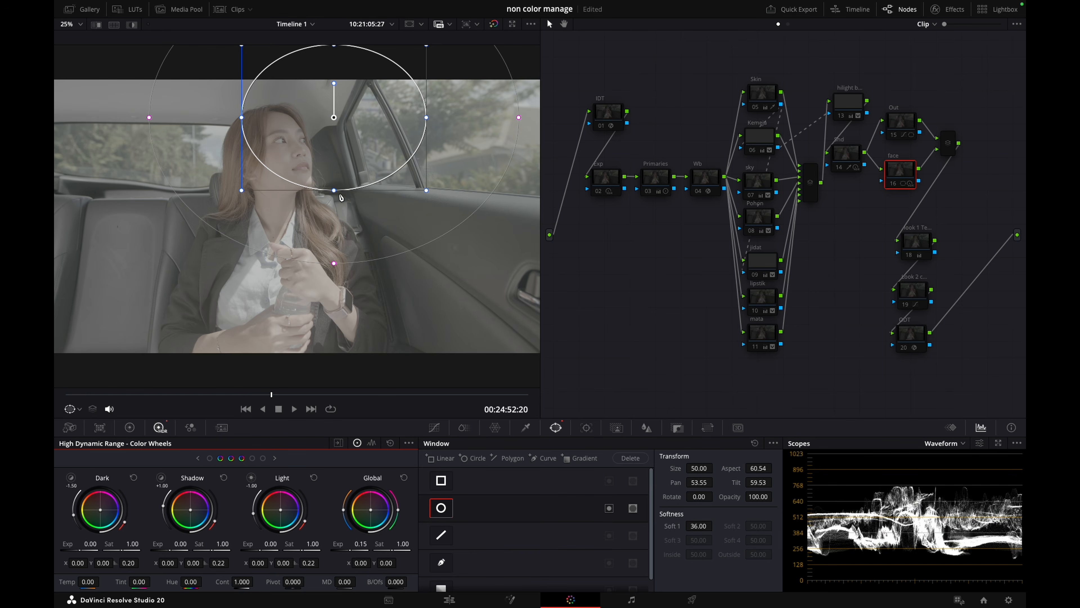
{"action": "key", "text": "alt+d"}
Gang the Out node's custom curve channels and pull the curve point down to darken the surroundings, comparing the node off and on
{"action": "scroll", "coordinate": [252, 272], "scroll_direction": "down", "scroll_amount": 1}
{"action": "left_click_drag", "start_coordinate": [282, 394], "coordinate": [341, 397]}
{"action": "left_click", "coordinate": [904, 133]}
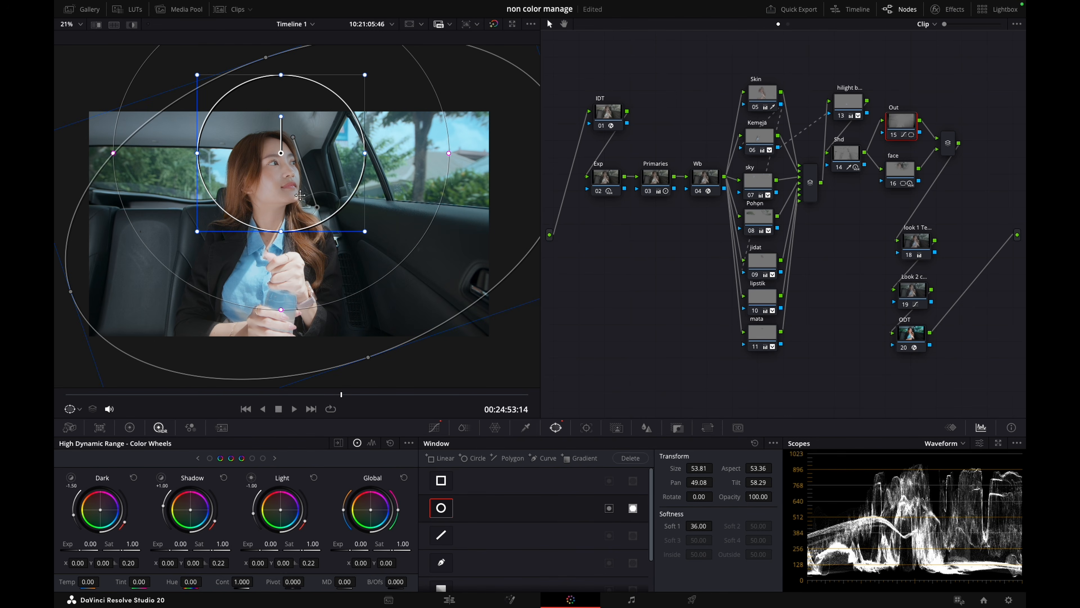
{"action": "left_click", "coordinate": [434, 427]}
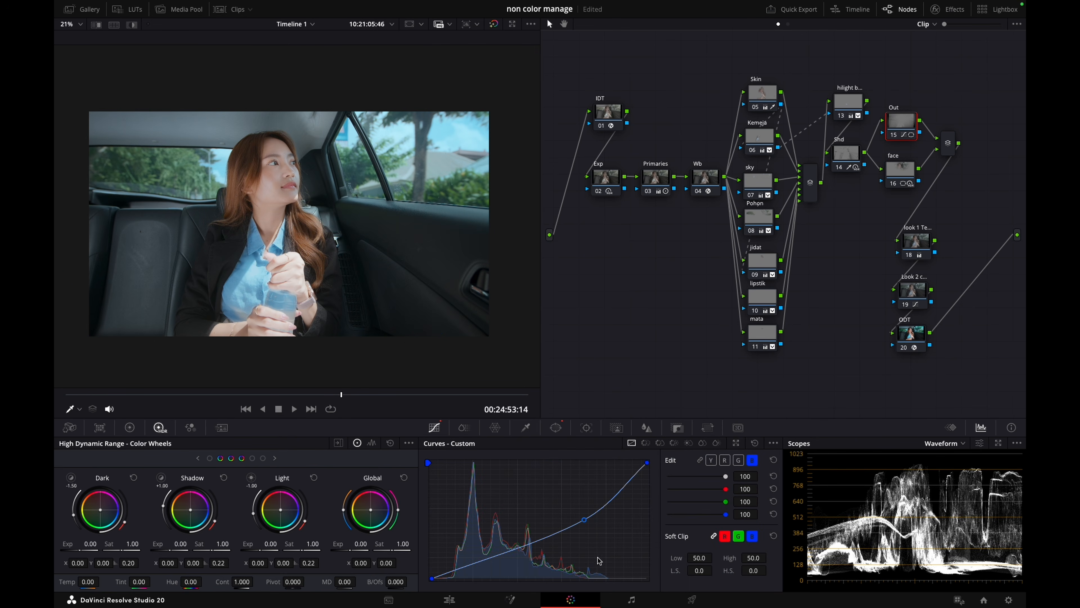
{"action": "left_click", "coordinate": [699, 460]}
{"action": "mouse_move", "coordinate": [586, 522]}
{"action": "left_mouse_down"}
{"action": "mouse_move", "coordinate": [589, 543]}
{"action": "mouse_move", "coordinate": [581, 533]}
{"action": "left_mouse_up"}
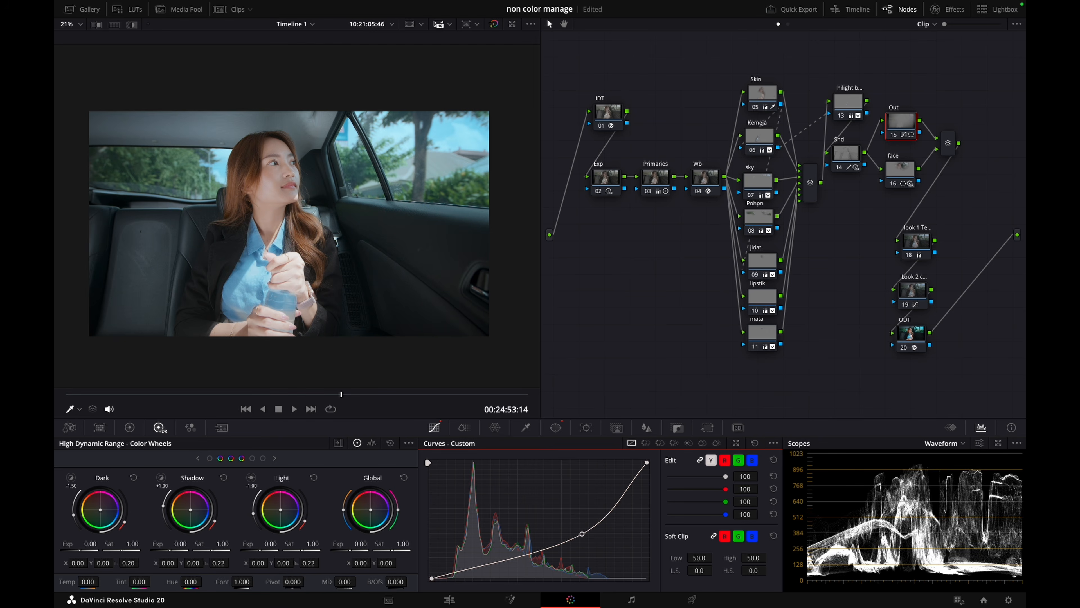
{"action": "key", "text": "ctrl+d"}
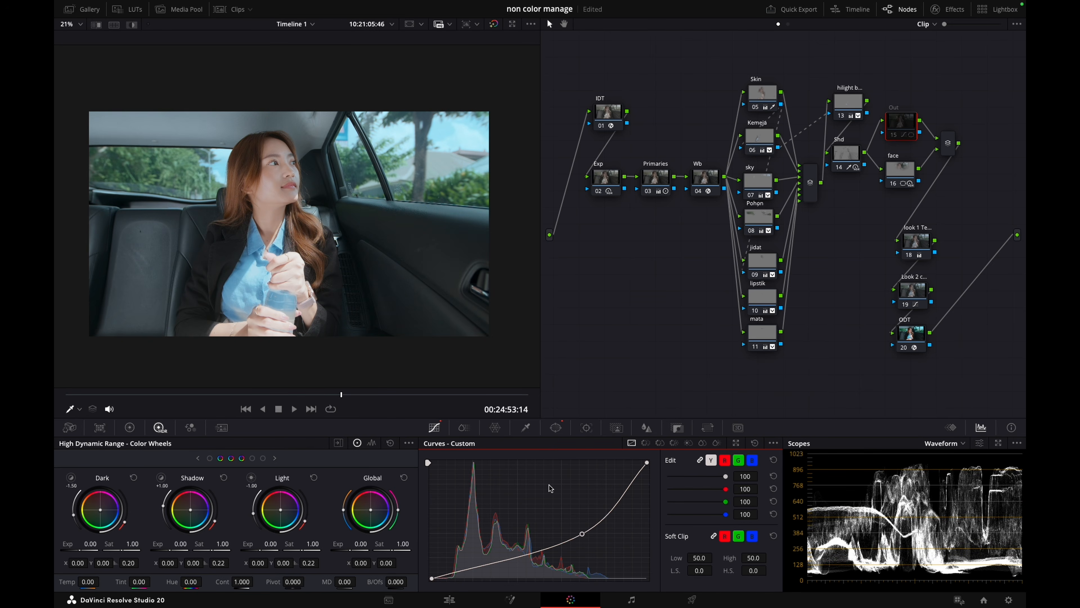
{"action": "key", "text": "ctrl+d"}
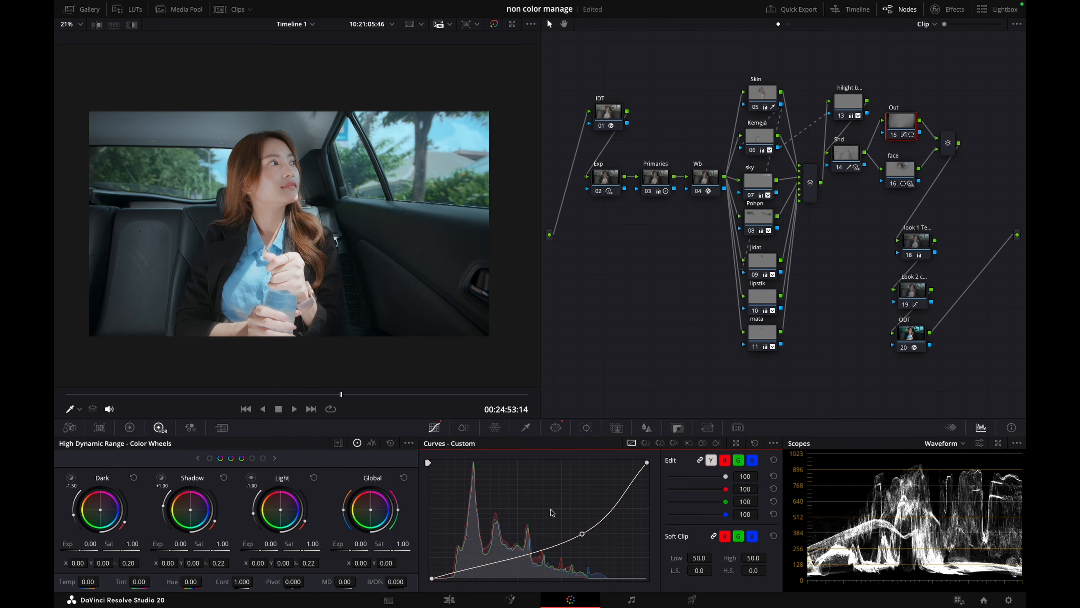
{"action": "left_click_drag", "start_coordinate": [582, 534], "coordinate": [579, 531]}
{"action": "key", "text": "super+d"}
{"action": "key", "text": "super+d"}
Arrange the look 1, Look 2 and ODT nodes in a tidy column beneath the face node
{"action": "left_click_drag", "start_coordinate": [913, 245], "coordinate": [901, 230]}
{"action": "left_click_drag", "start_coordinate": [901, 303], "coordinate": [897, 298]}
{"action": "left_click_drag", "start_coordinate": [912, 336], "coordinate": [908, 333]}
{"action": "left_click_drag", "start_coordinate": [899, 287], "coordinate": [895, 283]}
Compare the image with the look 1 and Look 2 nodes disabled and enabled
{"action": "left_click", "coordinate": [920, 231]}
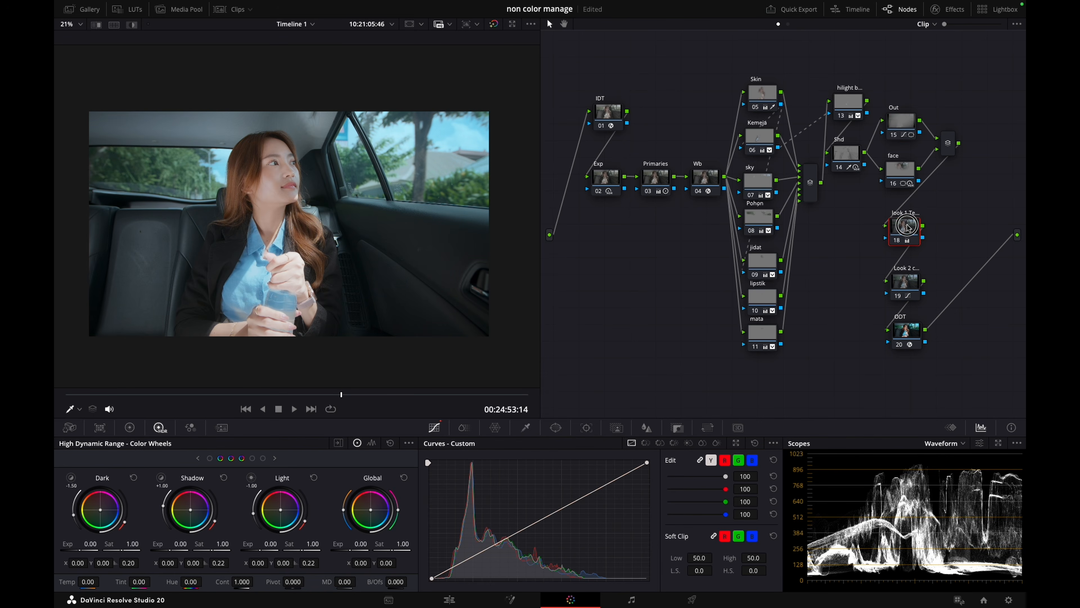
{"action": "left_click", "coordinate": [899, 284]}
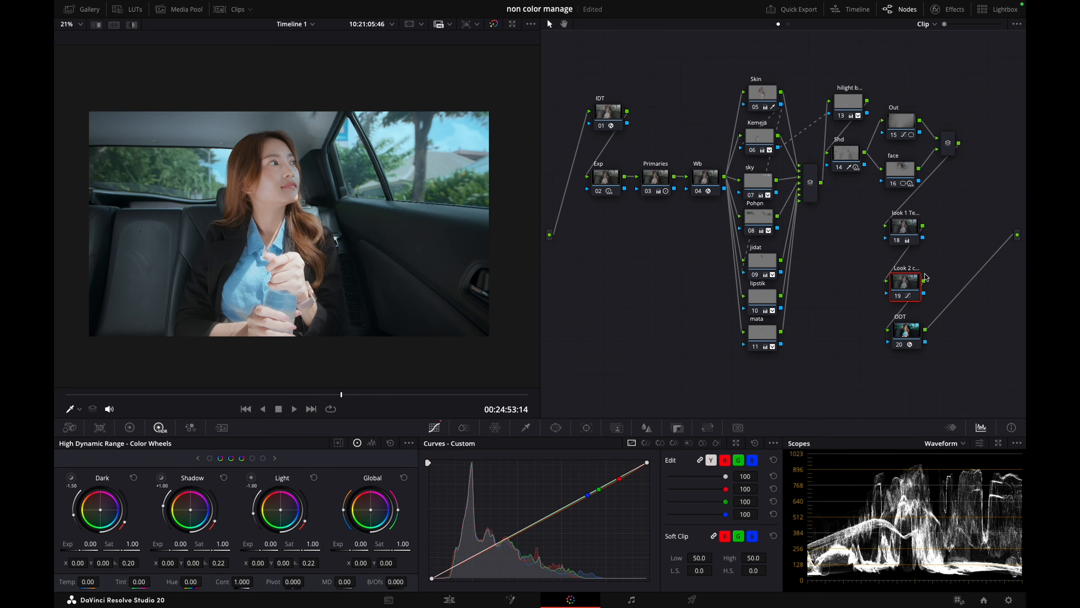
{"action": "left_click_drag", "start_coordinate": [947, 221], "coordinate": [892, 293]}
{"action": "key", "text": "ctrl+d"}
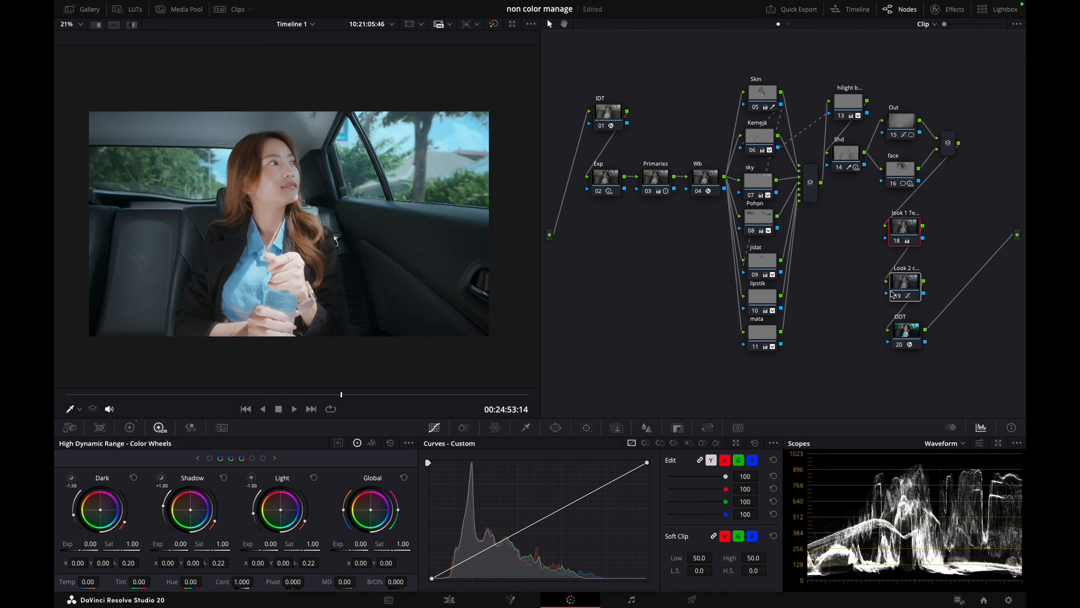
{"action": "left_click", "coordinate": [951, 275]}
{"action": "key", "text": "ctrl+d"}
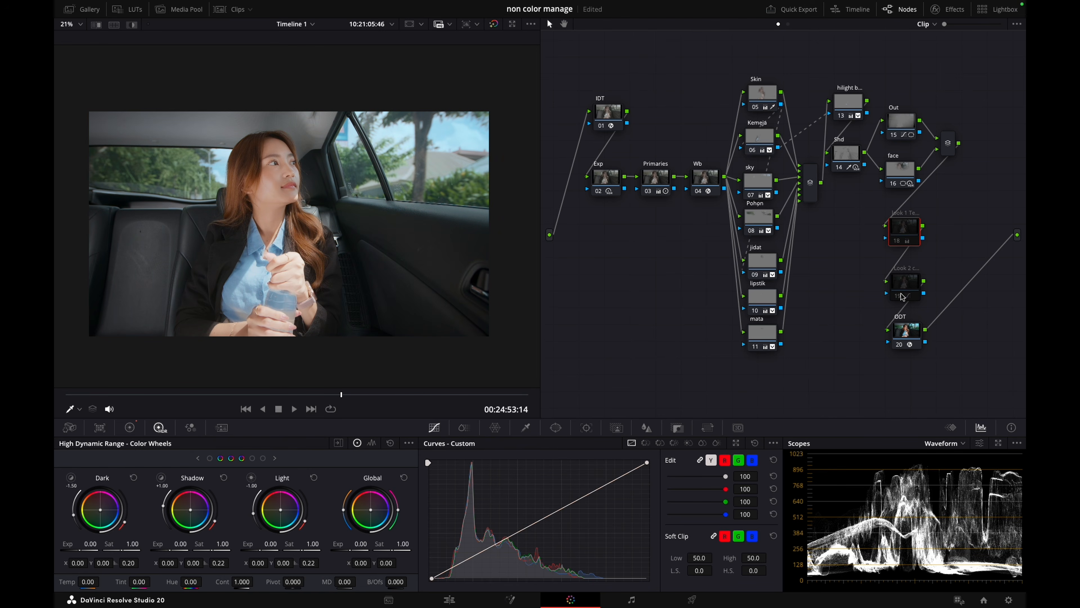
{"action": "key", "text": "ctrl+d"}
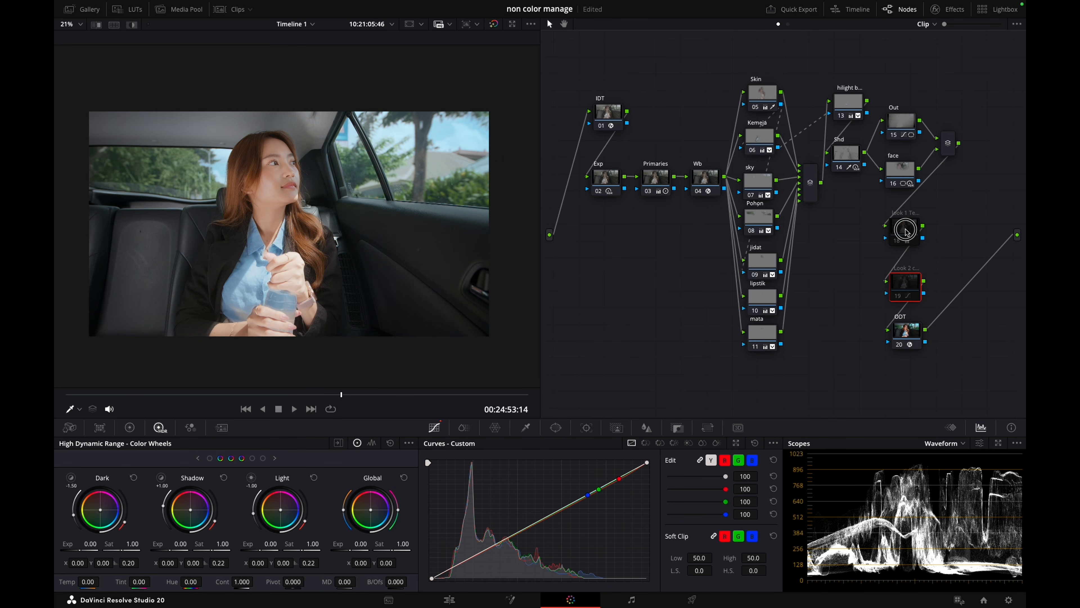
{"action": "left_click", "coordinate": [908, 291]}
{"action": "key", "text": "ctrl+d"}
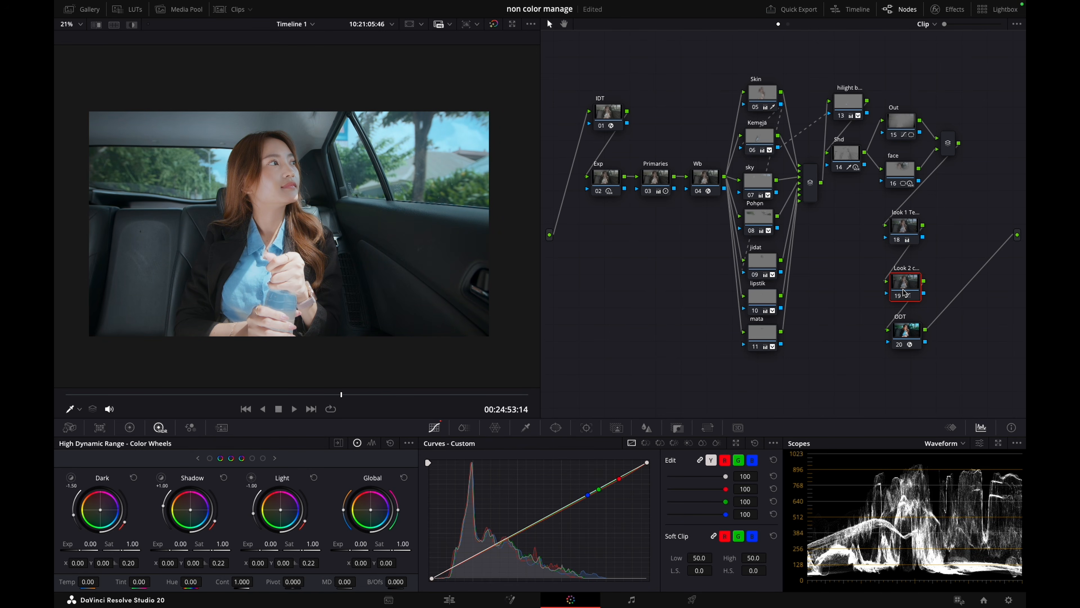
Toggle the Look 2 node alone off and on to compare its effect on the image
{"action": "key", "text": "ctrl+d"}
{"action": "key", "text": "ctrl+d"}
{"action": "key", "text": "ctrl+d"}
{"action": "key", "text": "ctrl+d"}
{"action": "key", "text": "ctrl+d"}
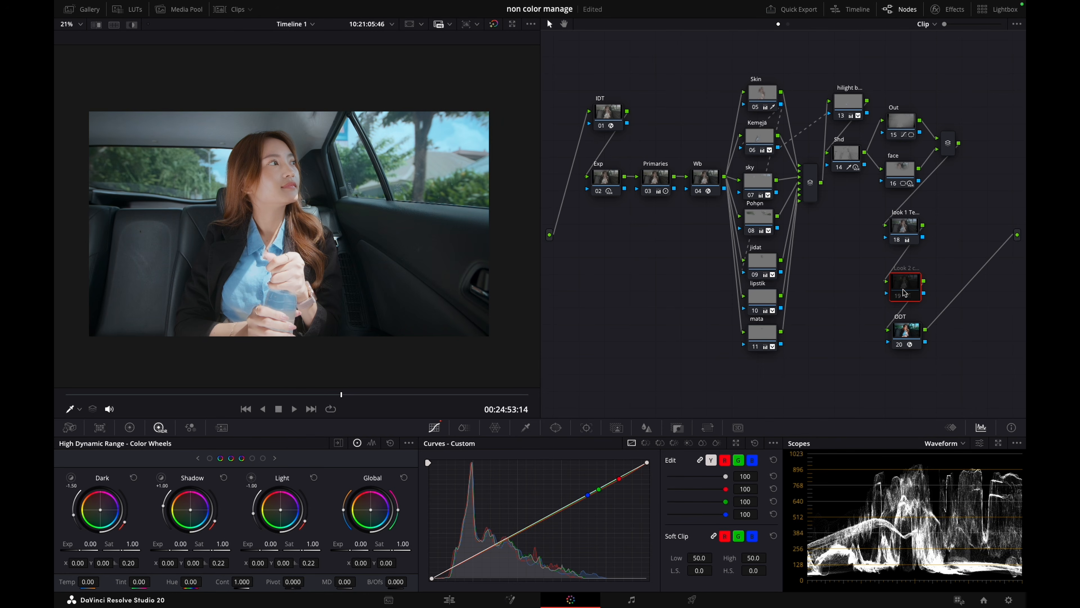
{"action": "right_click", "coordinate": [904, 292]}
{"action": "left_click", "coordinate": [708, 328]}
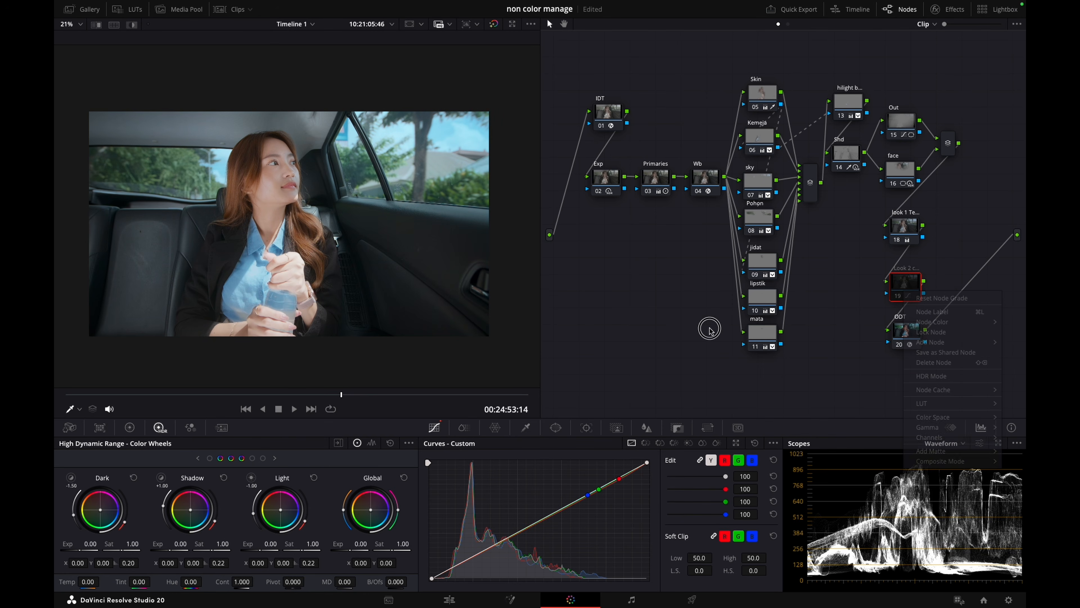
{"action": "key", "text": "ctrl+d"}
{"action": "key", "text": "ctrl+d"}
{"action": "key", "text": "ctrl+d"}
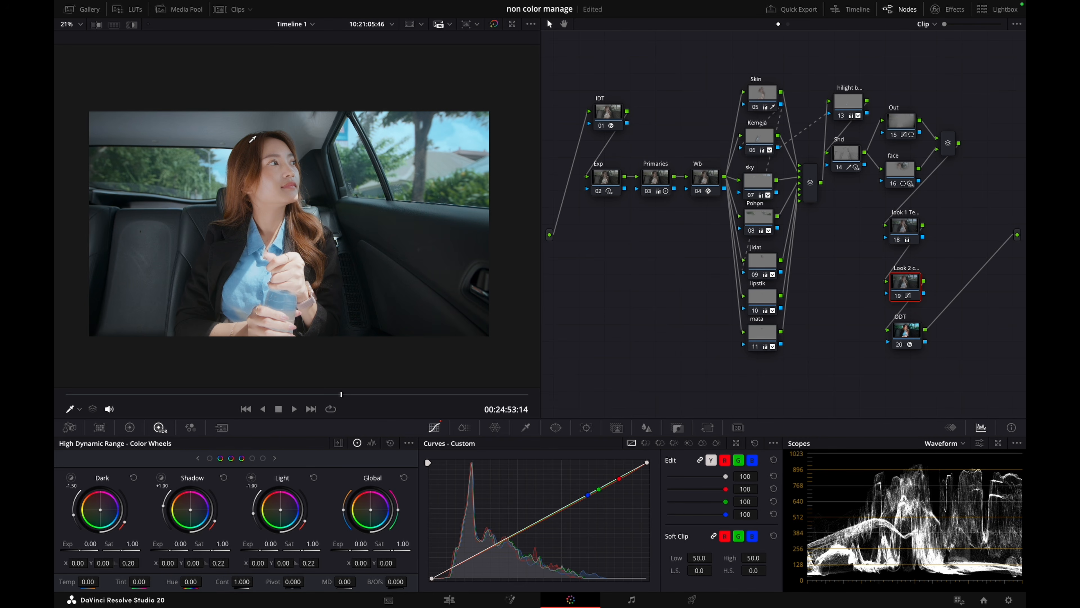
{"action": "key", "text": "ctrl+d"}
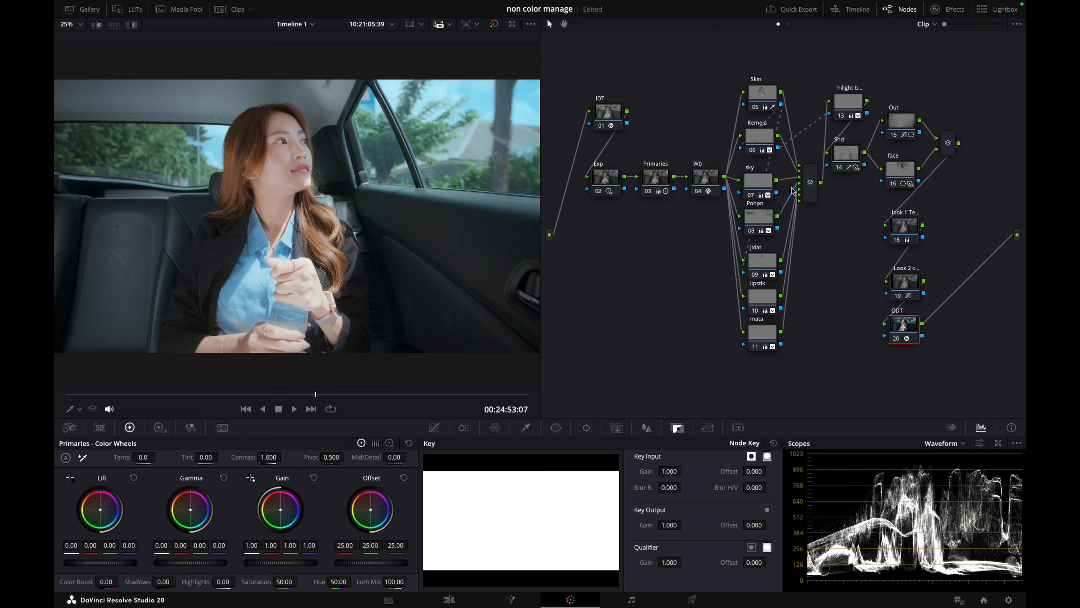
Select the Skin node and scrub through the clip to review the finished grade
{"action": "left_click", "coordinate": [774, 97]}
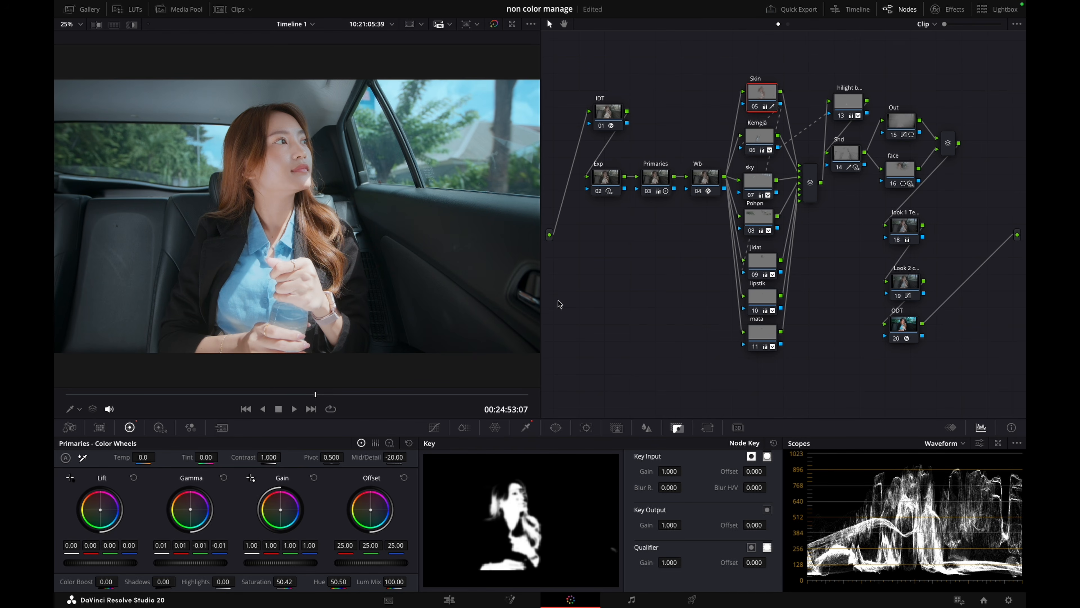
{"action": "left_click", "coordinate": [172, 394]}
{"action": "left_click_drag", "start_coordinate": [172, 395], "coordinate": [345, 380]}
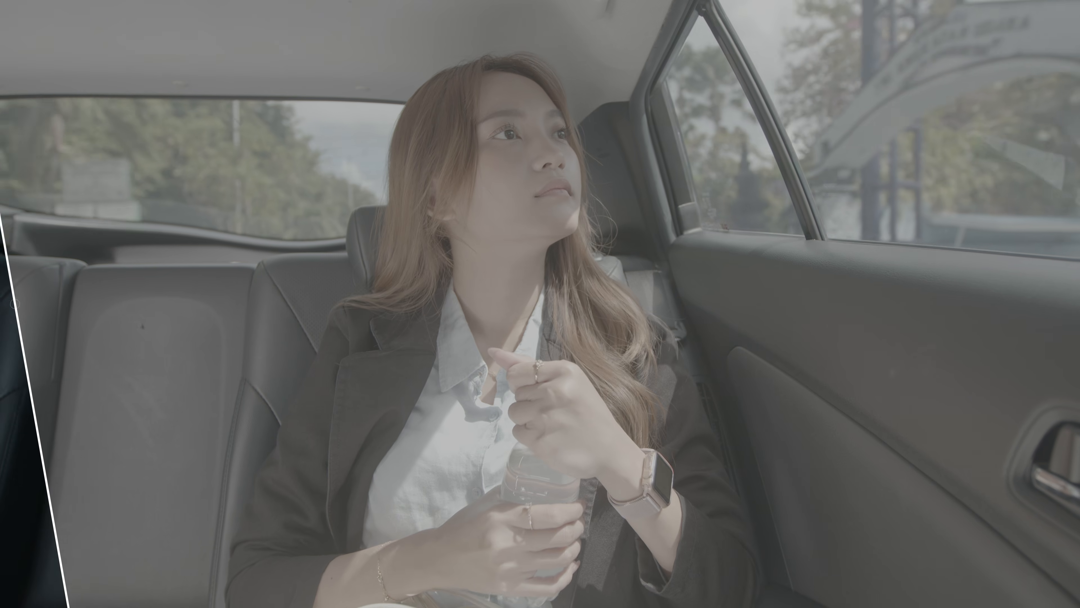